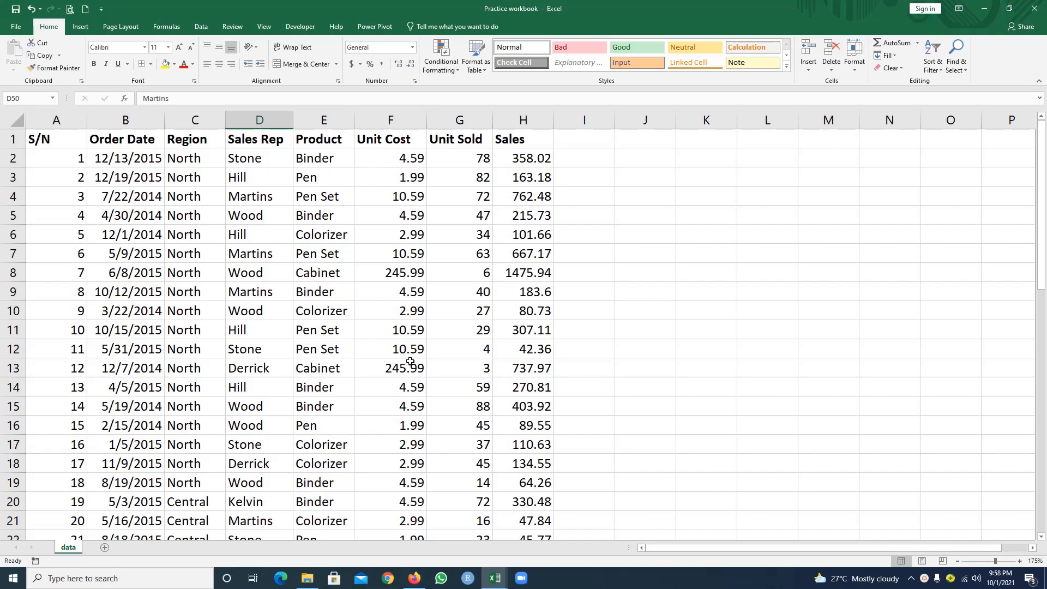
# - Switch to the sales_data_demo workbook and inspect the Desk units sold formula in B2 of the Calculations sheet
pyautogui.moveTo(496, 581)
pyautogui.click(552, 529)
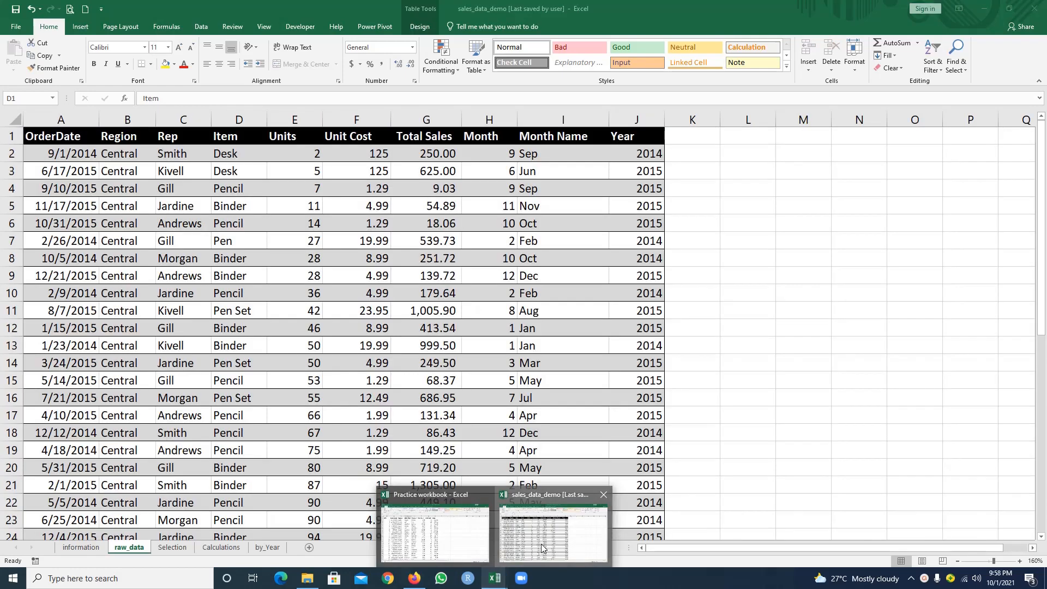
pyautogui.click(221, 548)
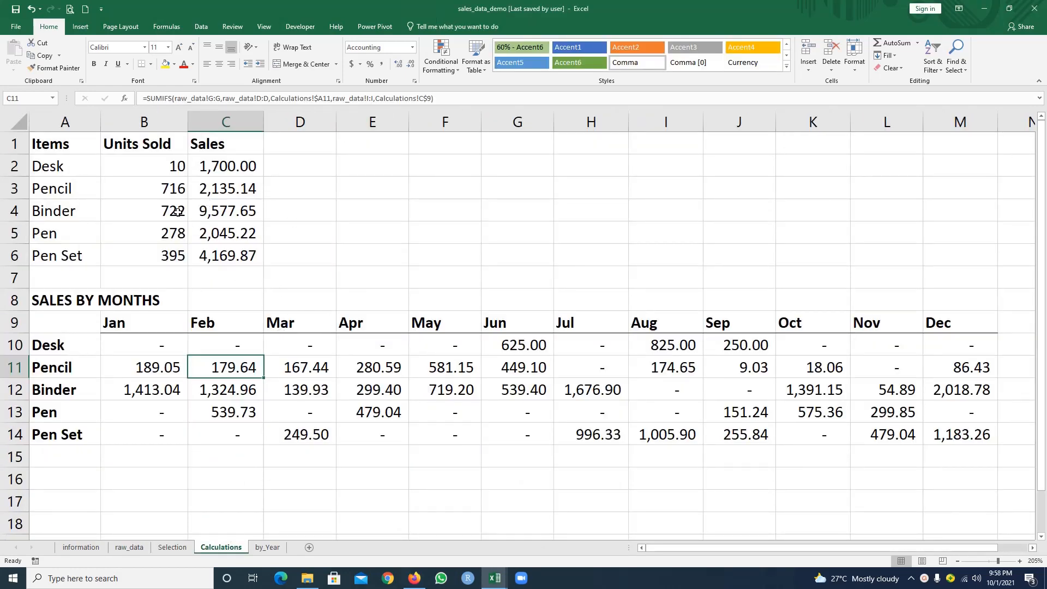
pyautogui.click(170, 169)
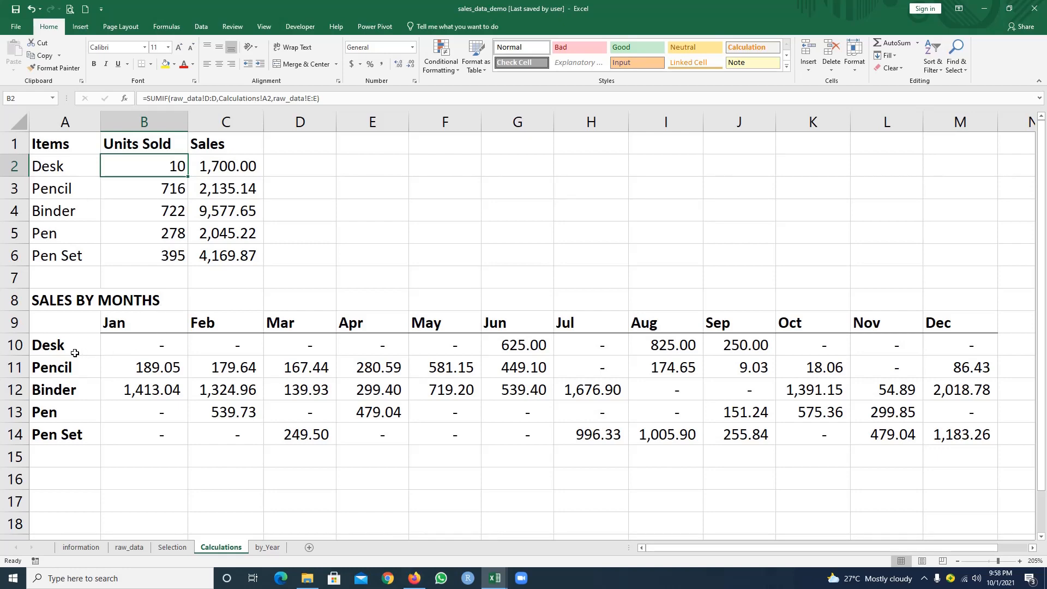
# - Open the by_Year sheet and set its year selector to 2014
pyautogui.click(268, 547)
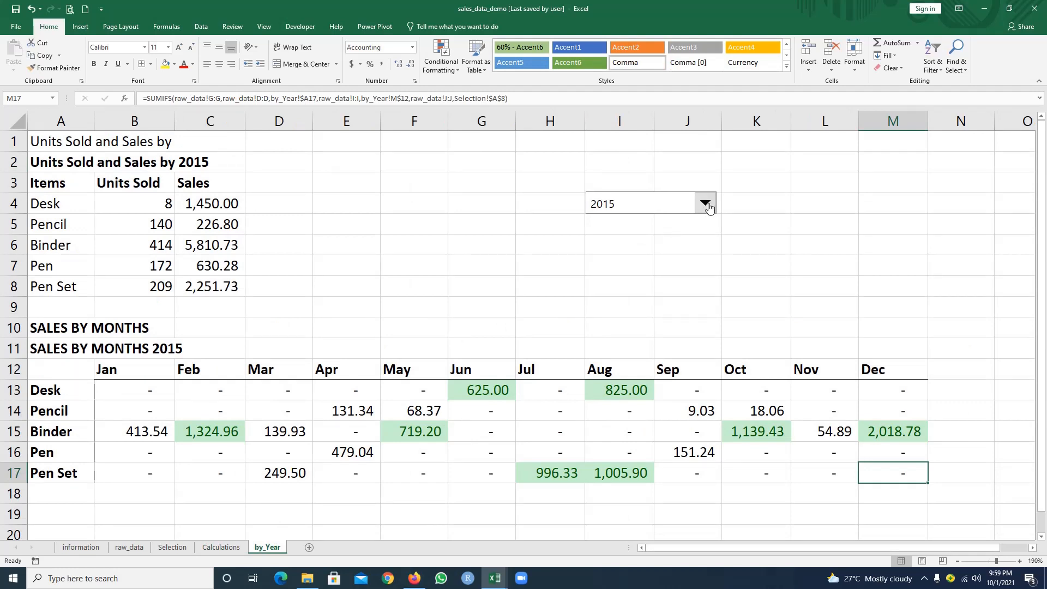
pyautogui.click(707, 205)
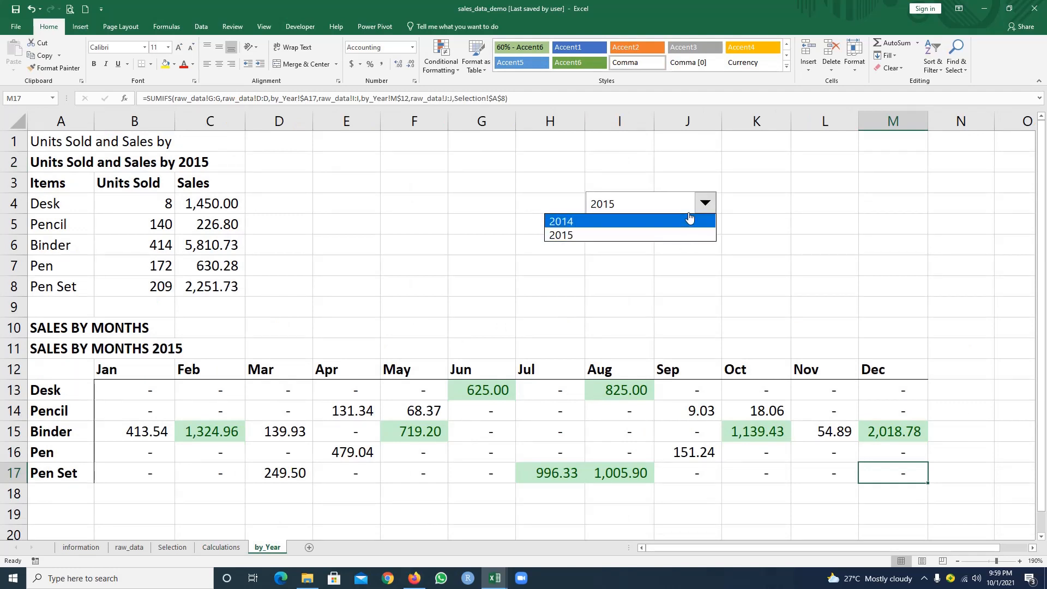
pyautogui.click(656, 227)
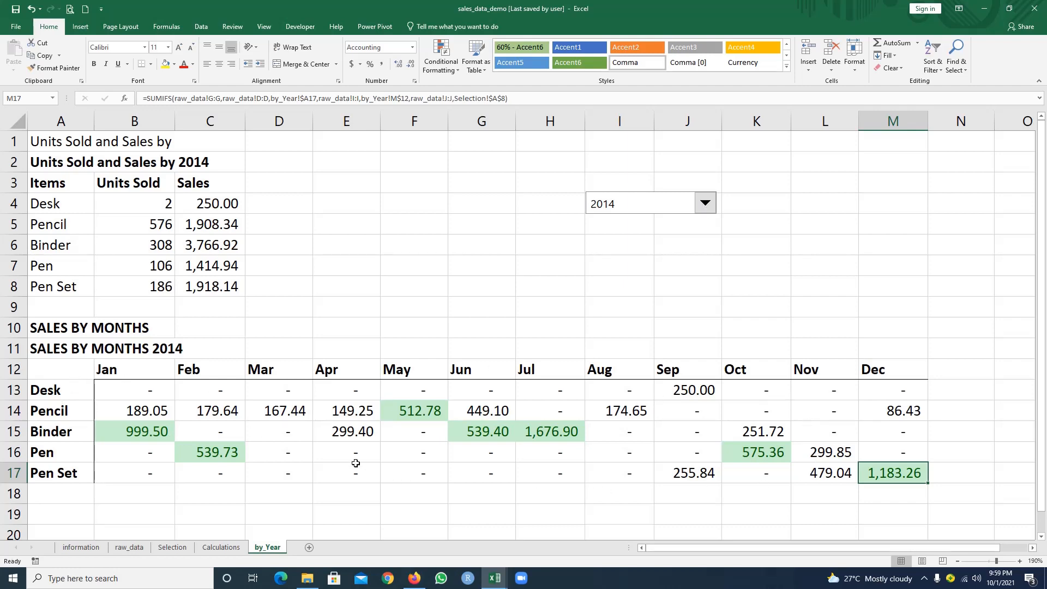
# - Return to the Practice workbook and convert the data range A1:H51 into a table with headers
pyautogui.moveTo(499, 584)
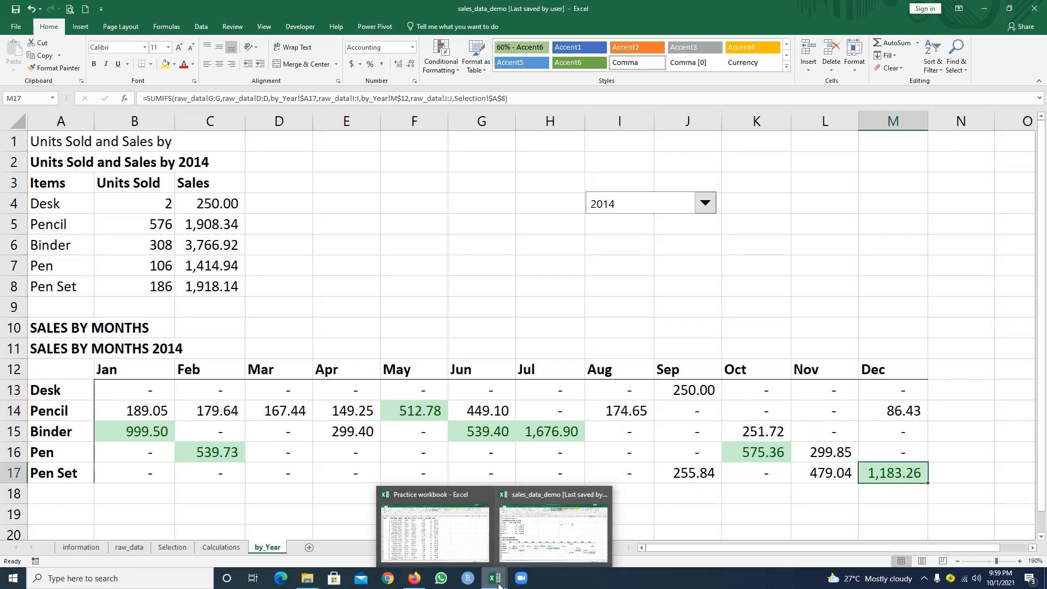
pyautogui.click(479, 561)
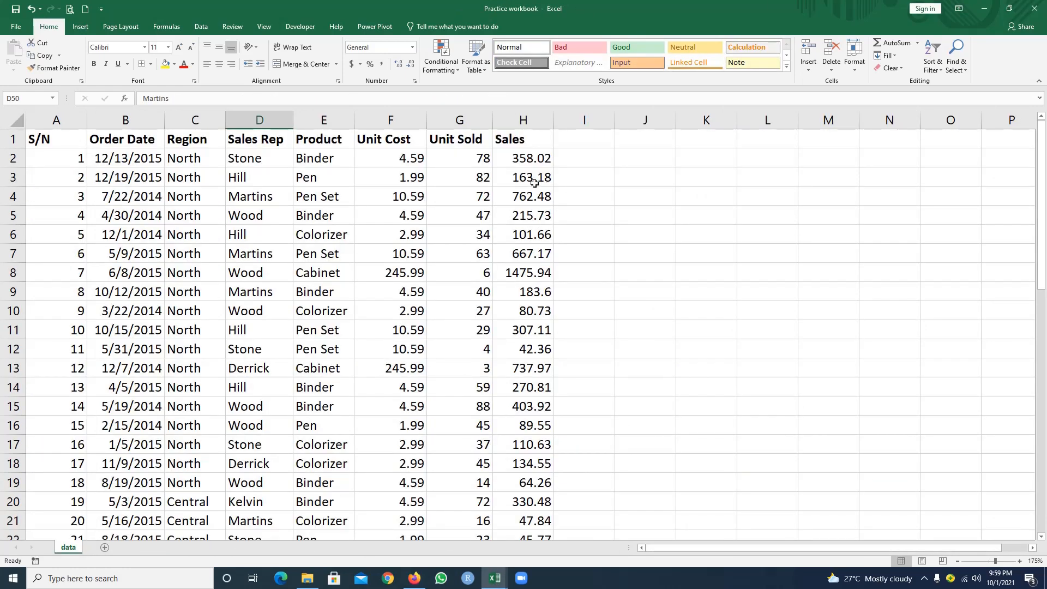
pyautogui.click(307, 254)
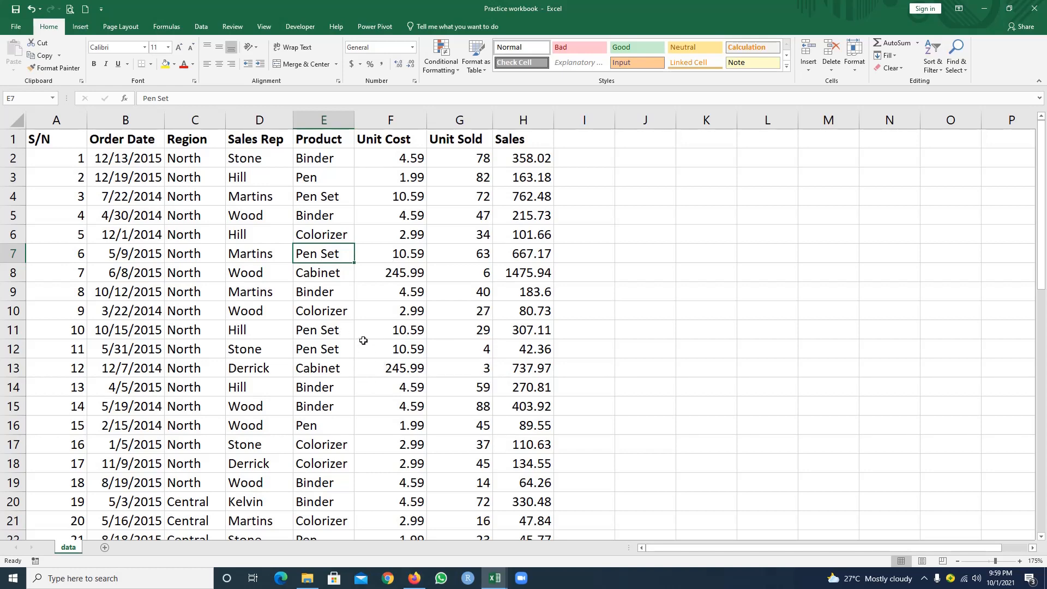
pyautogui.scroll(-4, 415, 333)
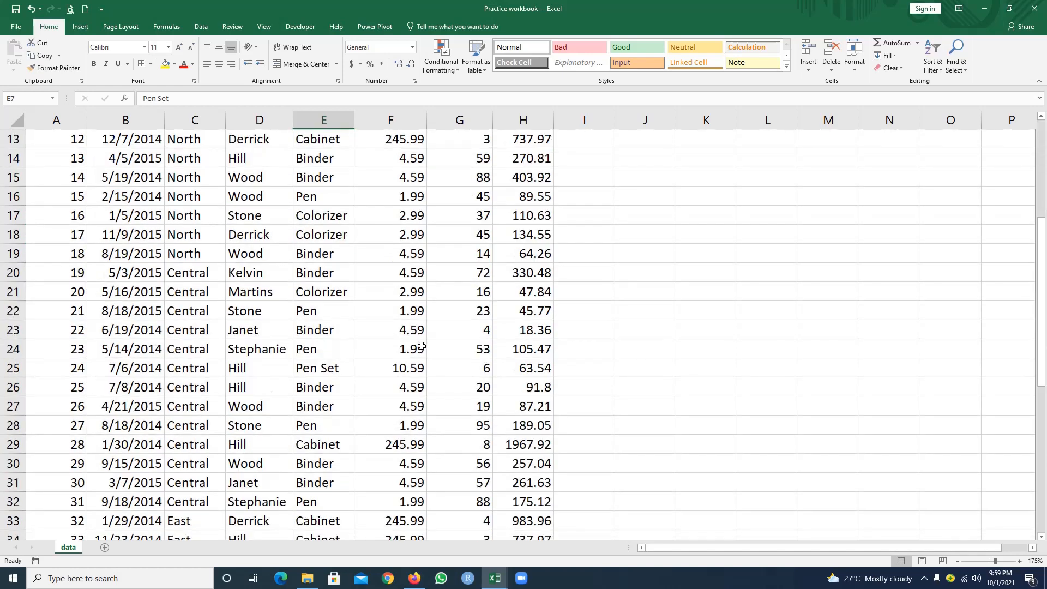
pyautogui.scroll(-4, 422, 346)
pyautogui.scroll(8, 422, 346)
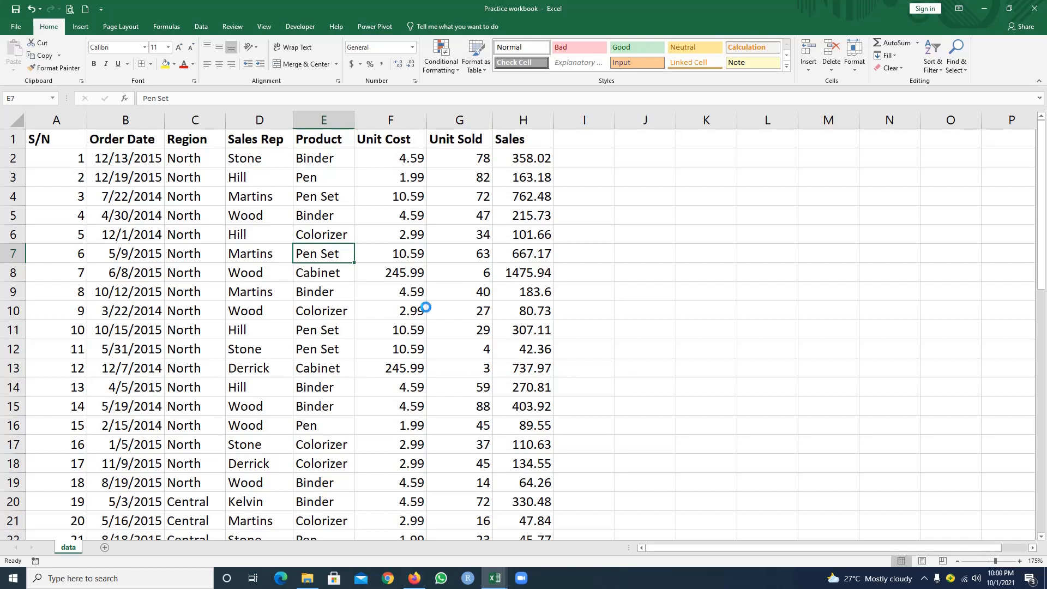
pyautogui.hotkey('ctrl', 't')
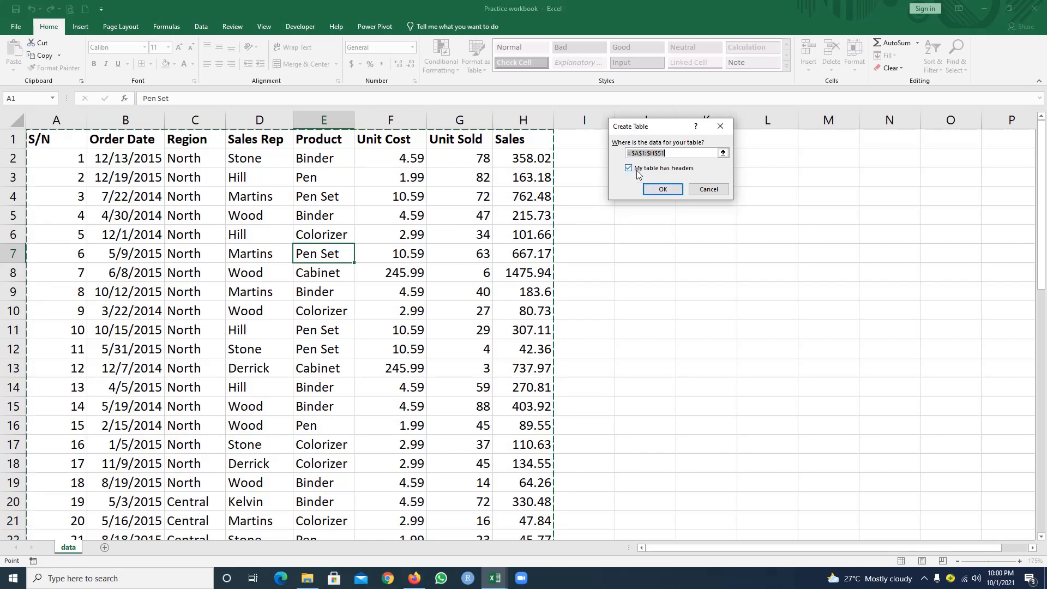
pyautogui.click(663, 190)
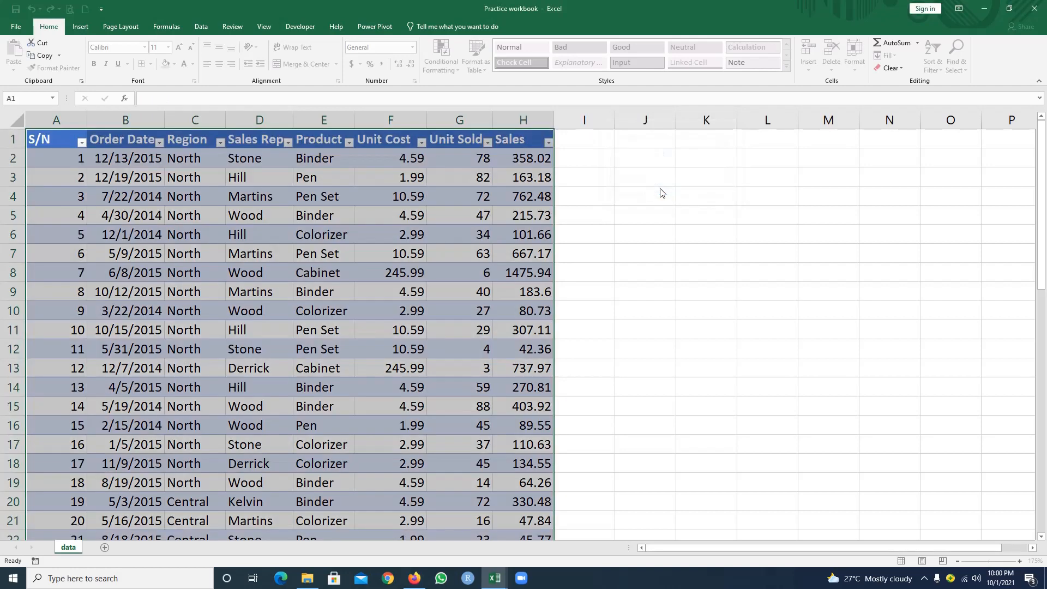
pyautogui.click(583, 238)
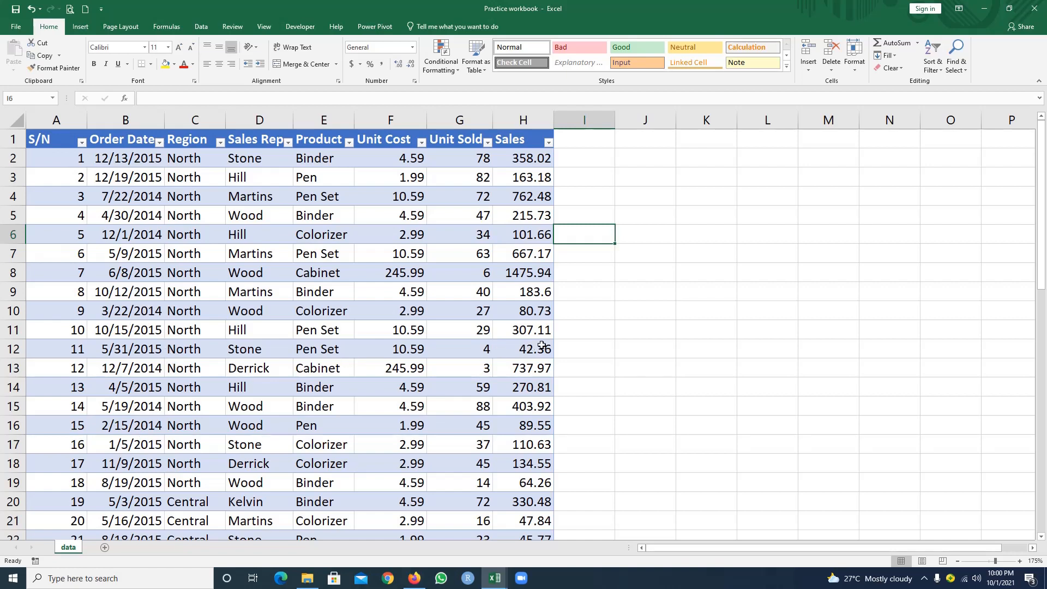
# - Add a Month column in column I and fill it with the formula =MONTH([@[Order Date]])
pyautogui.click(599, 139)
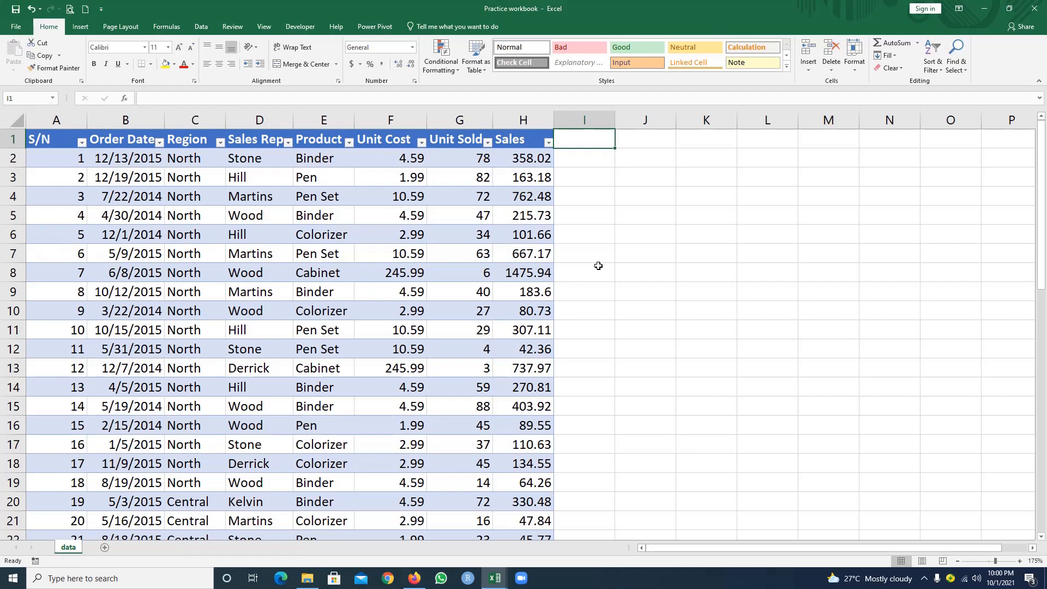
pyautogui.write('Month')
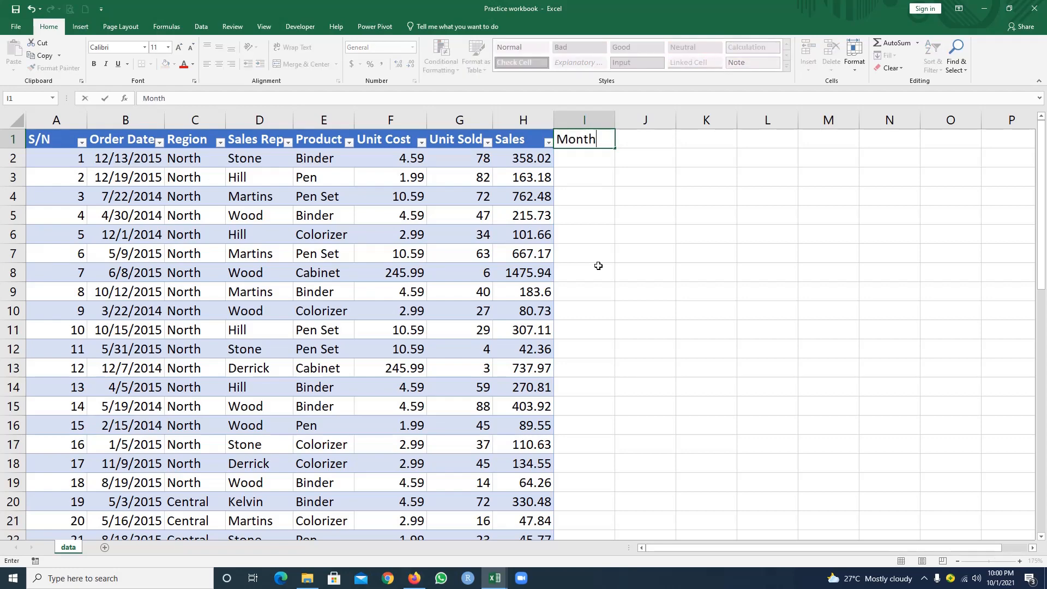
pyautogui.press('Return')
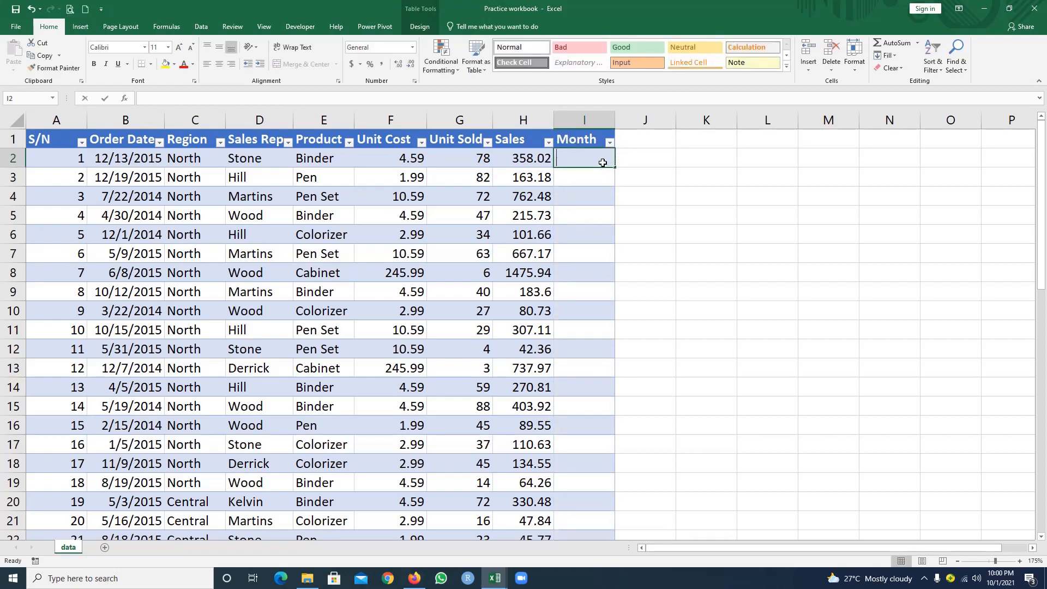
pyautogui.write('=Mo')
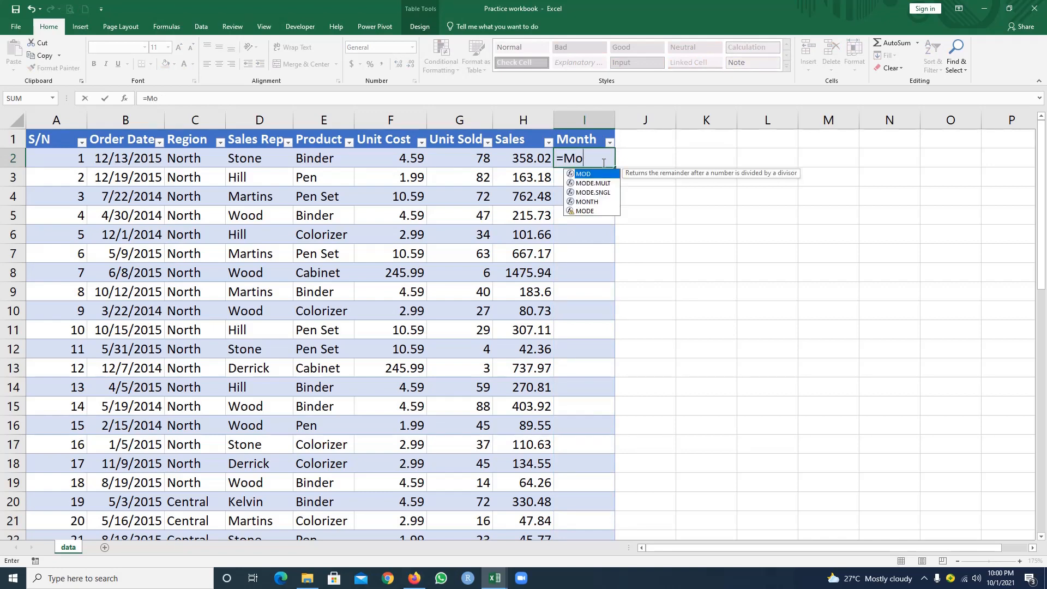
pyautogui.write('n')
pyautogui.press('Tab')
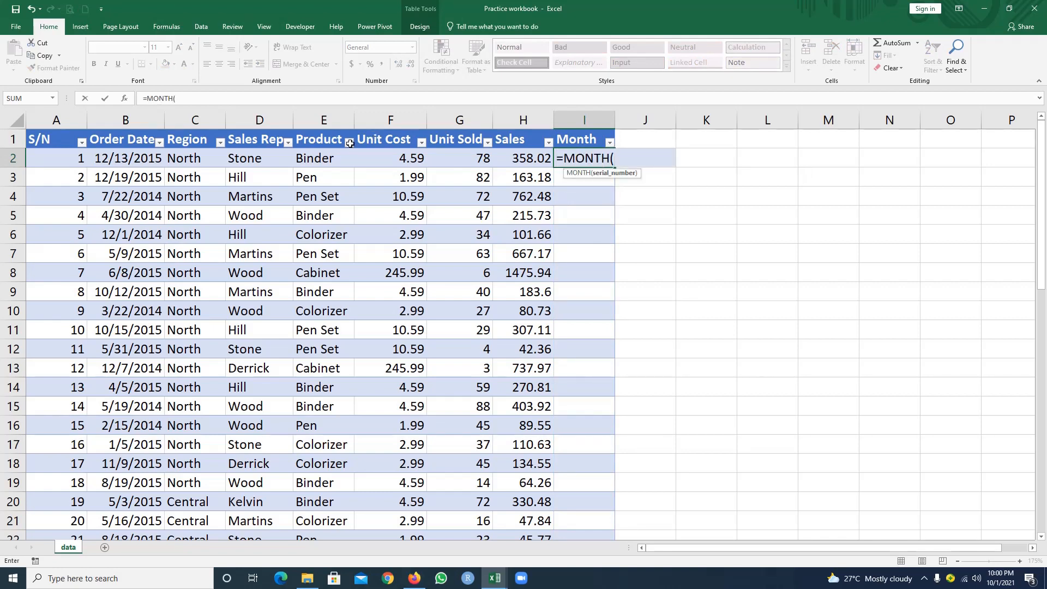
pyautogui.click(153, 162)
pyautogui.press('Return')
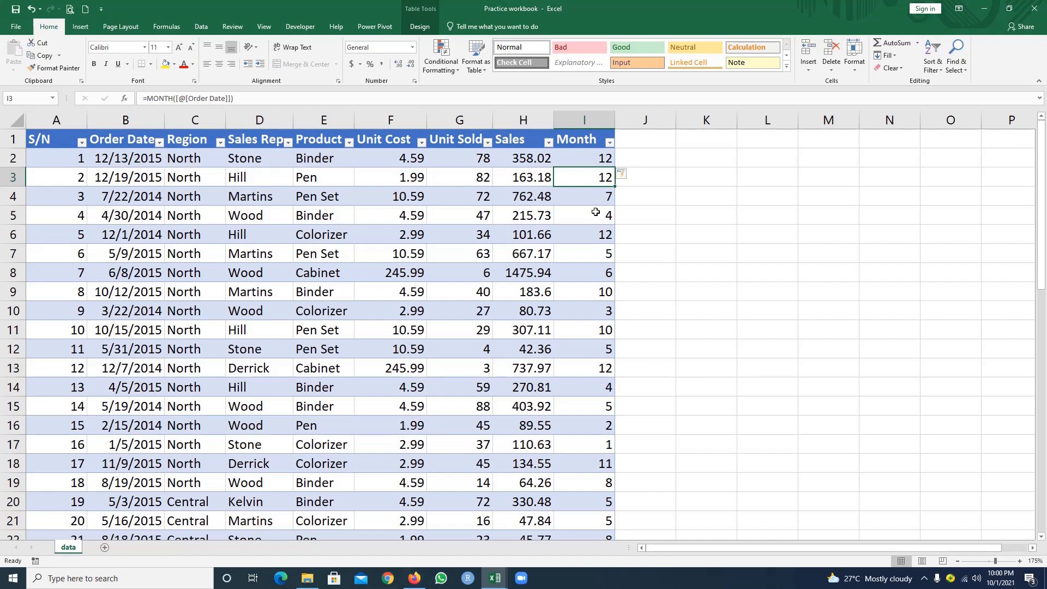
# - Add a Month_name column header in J1 and autofit the width of column J
pyautogui.click(643, 144)
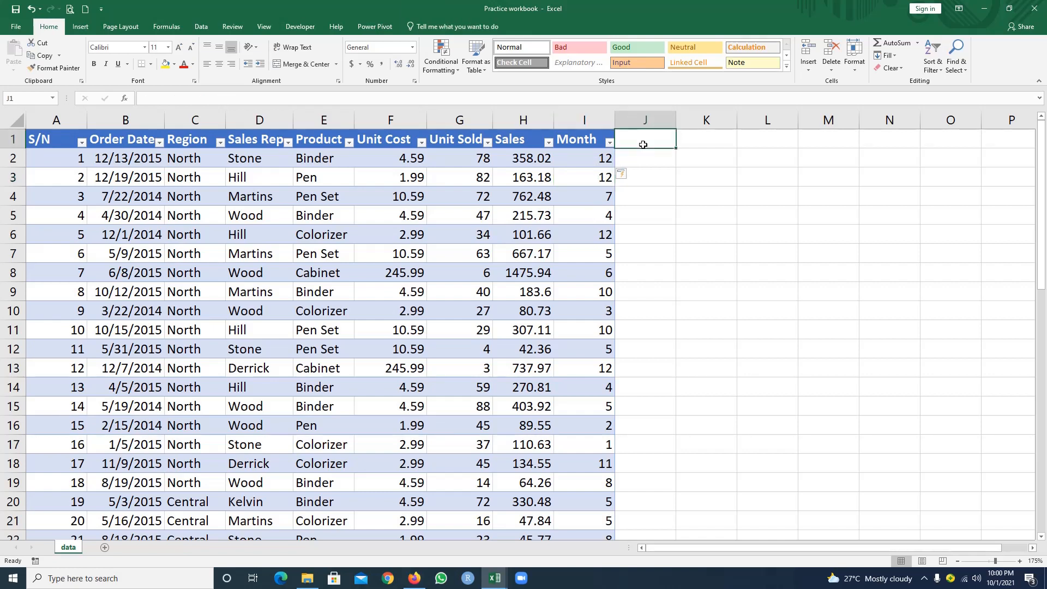
pyautogui.write('Month')
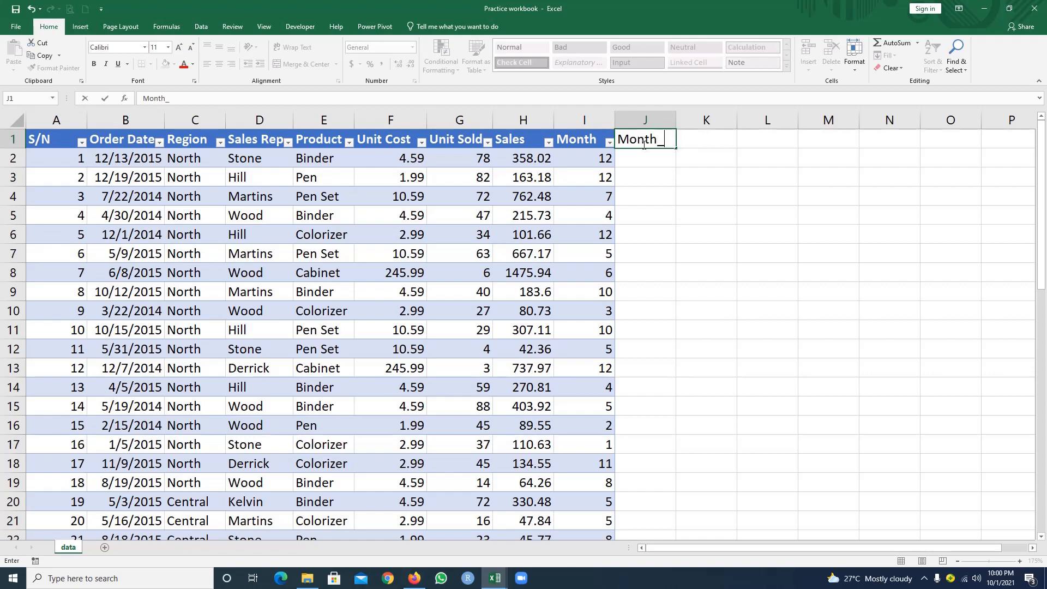
pyautogui.write('_name')
pyautogui.press('Return')
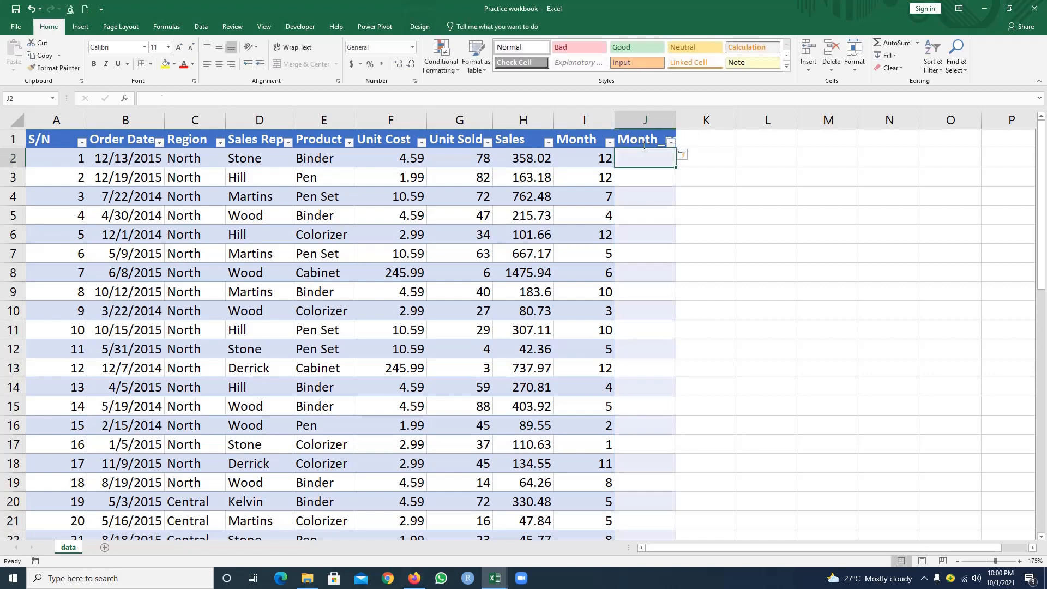
pyautogui.doubleClick(676, 119)
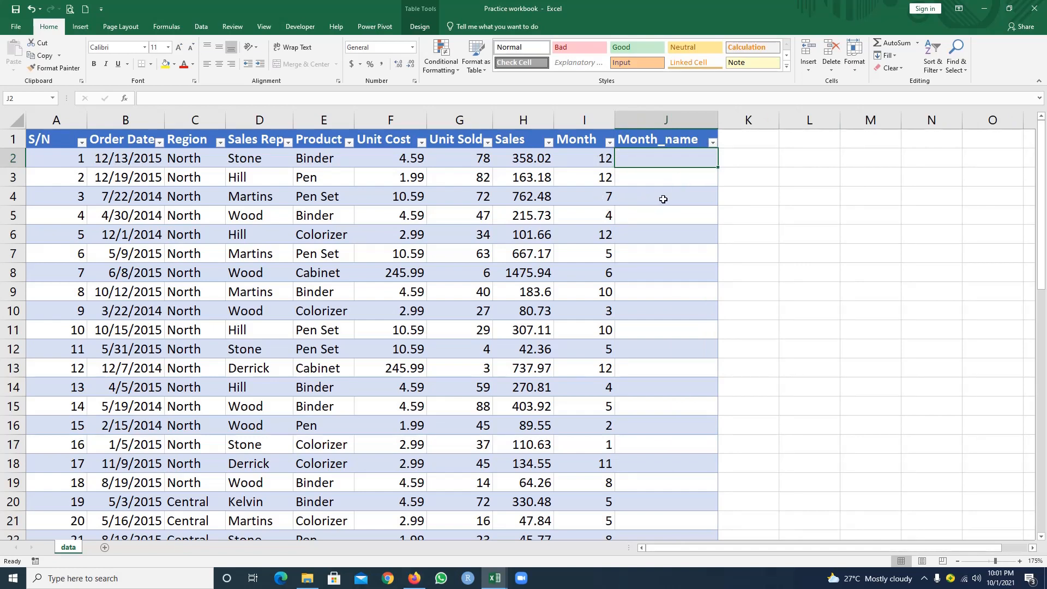
pyautogui.write('=')
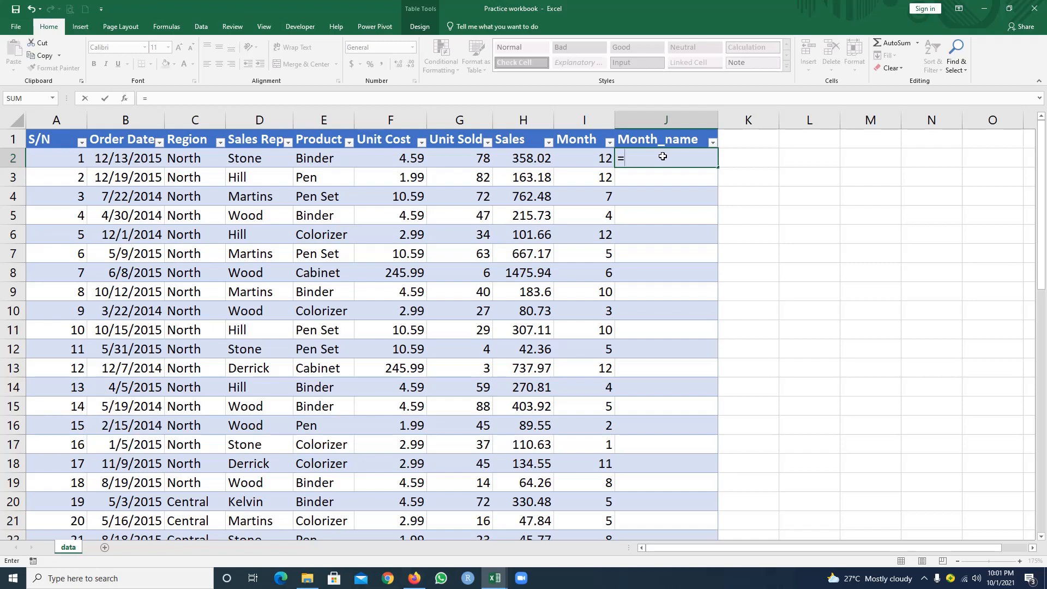
pyautogui.write('swi')
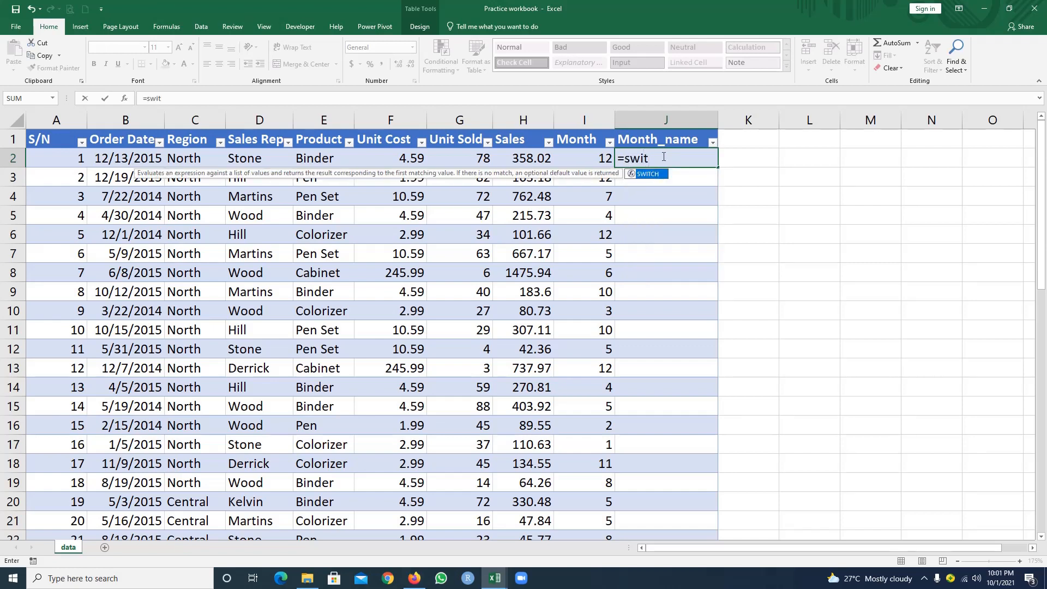
pyautogui.write('t')
pyautogui.press('Tab')
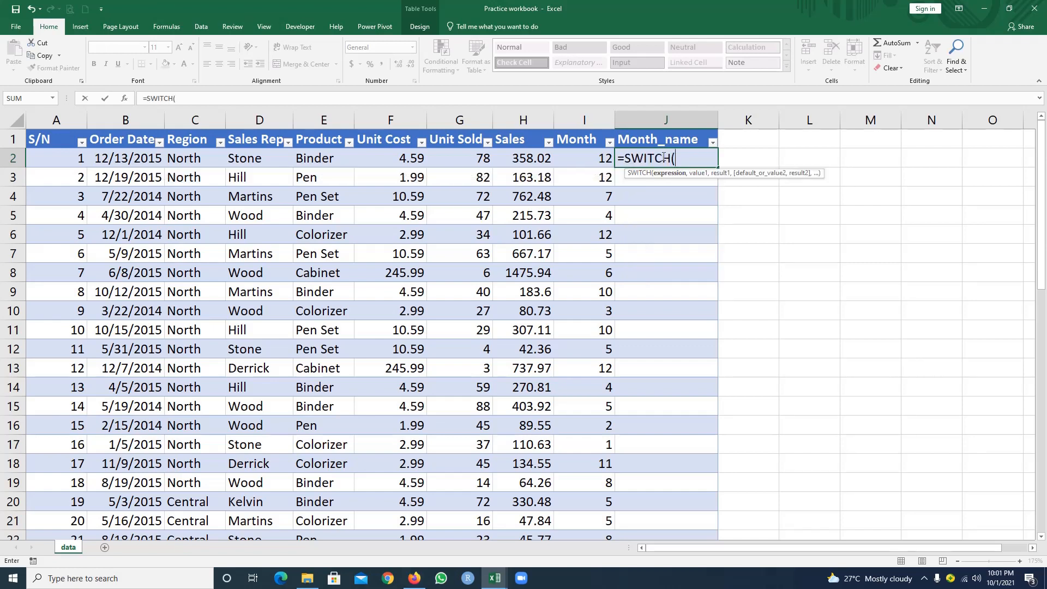
pyautogui.click(599, 160)
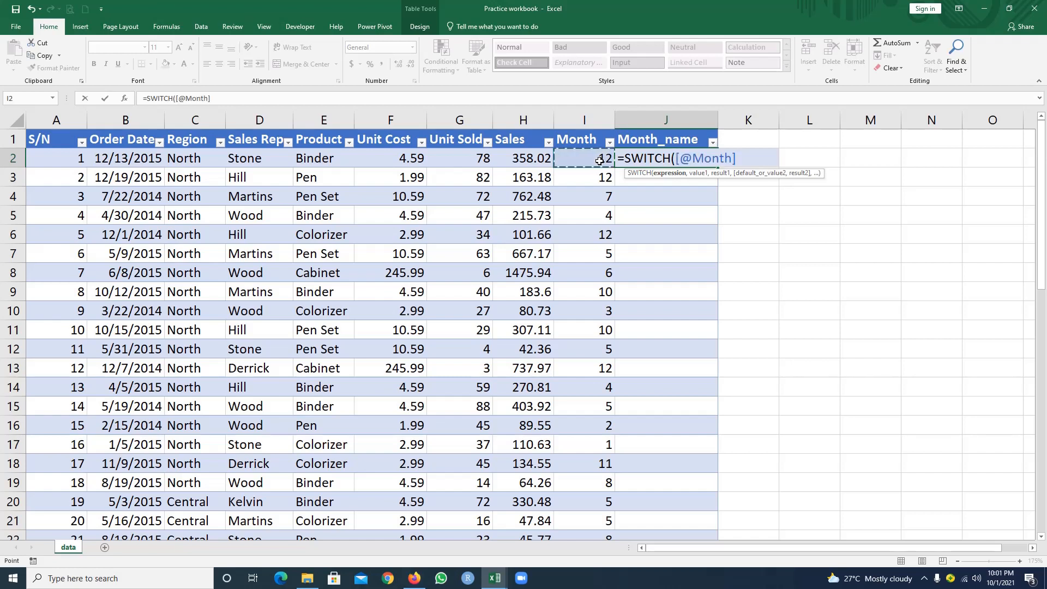
pyautogui.write(',')
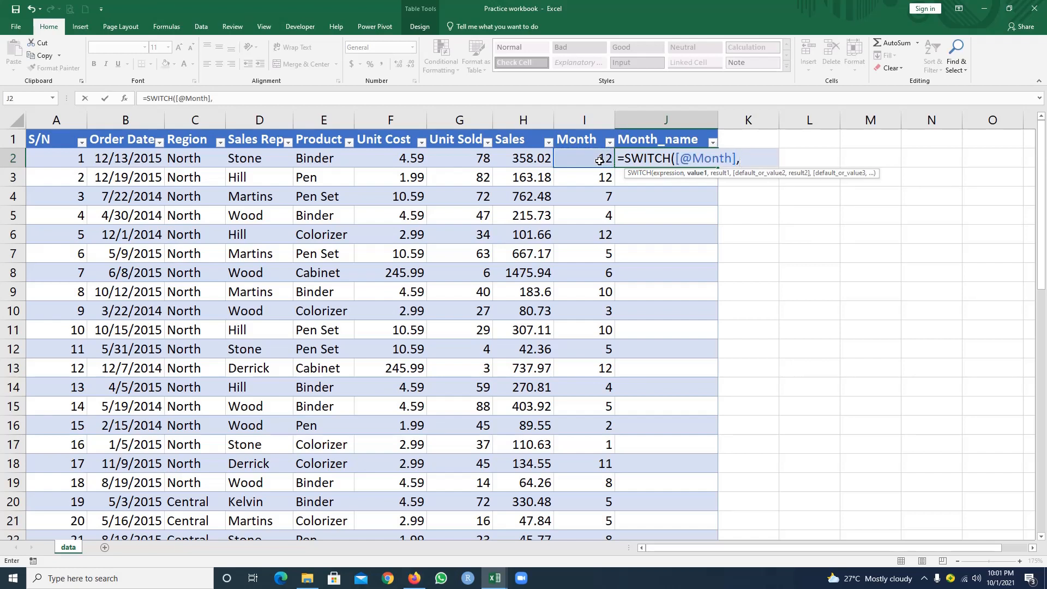
pyautogui.write('1,')
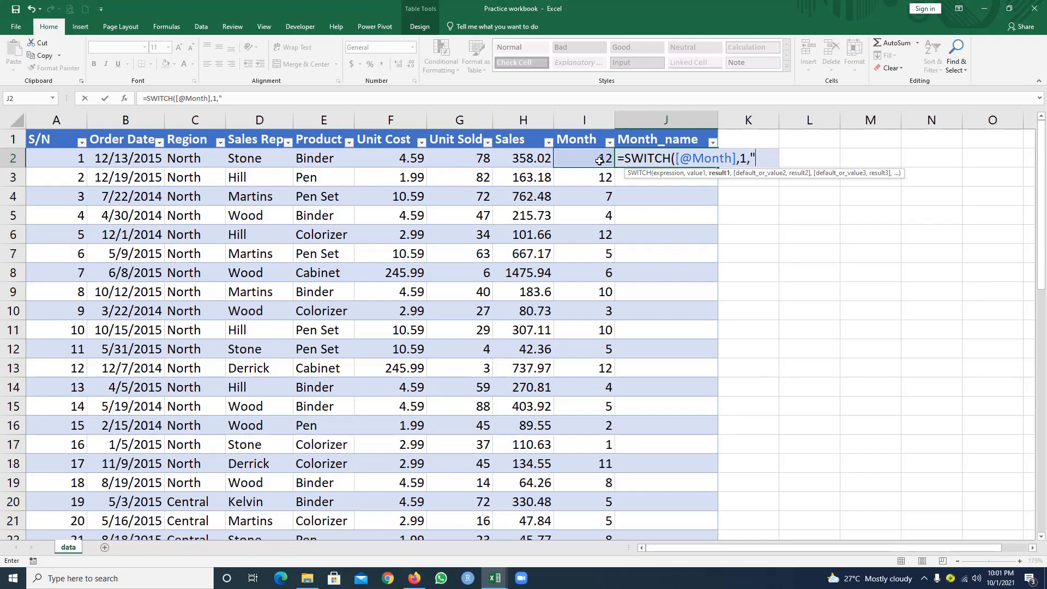
pyautogui.write('"Jan"')
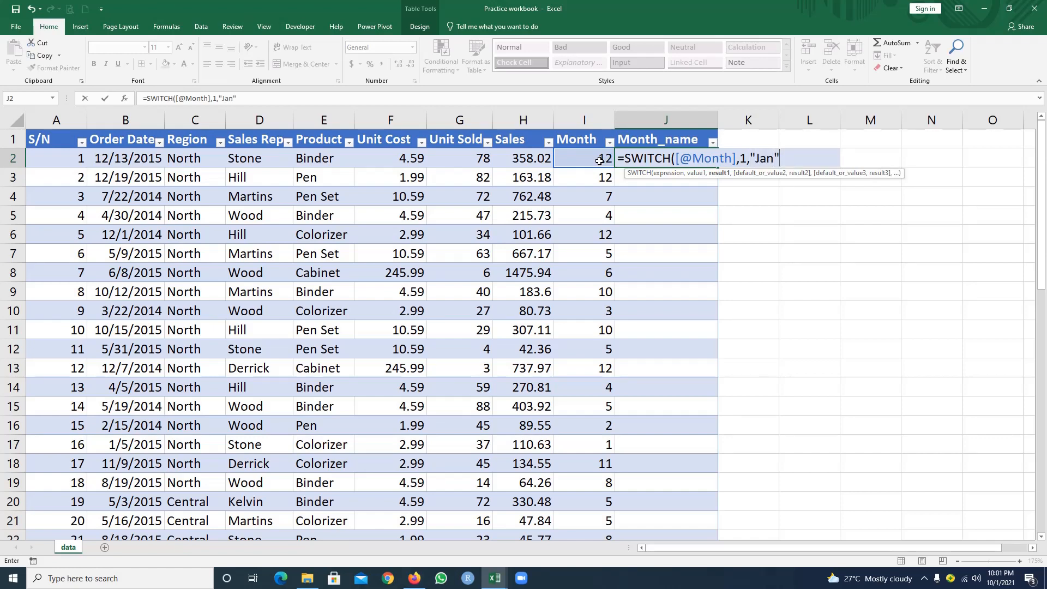
pyautogui.write(',2')
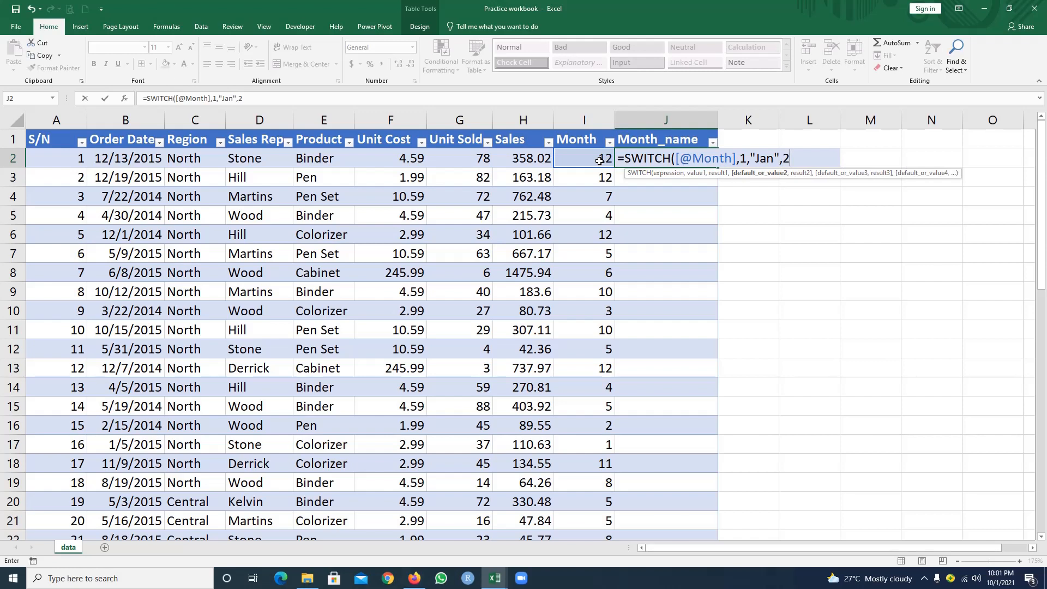
pyautogui.write(',')
pyautogui.write('"Fe')
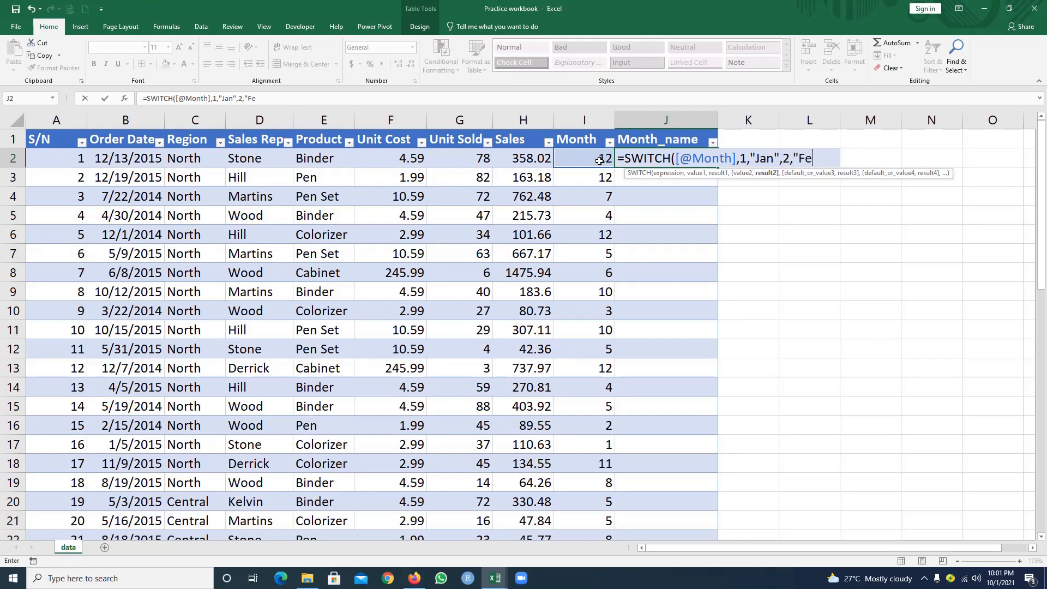
pyautogui.write('b",3,')
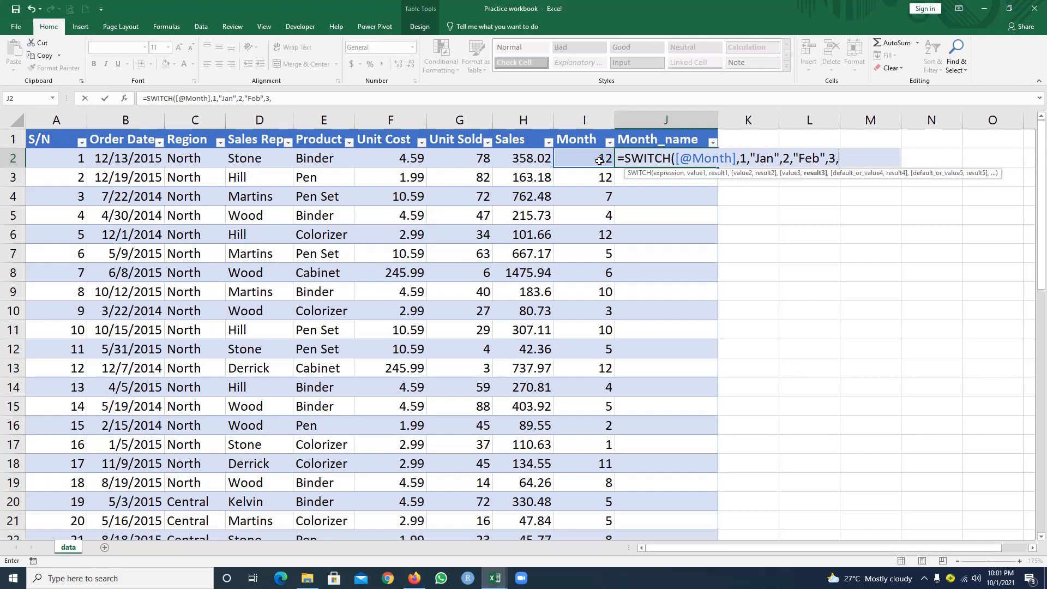
pyautogui.write('"Mar",4')
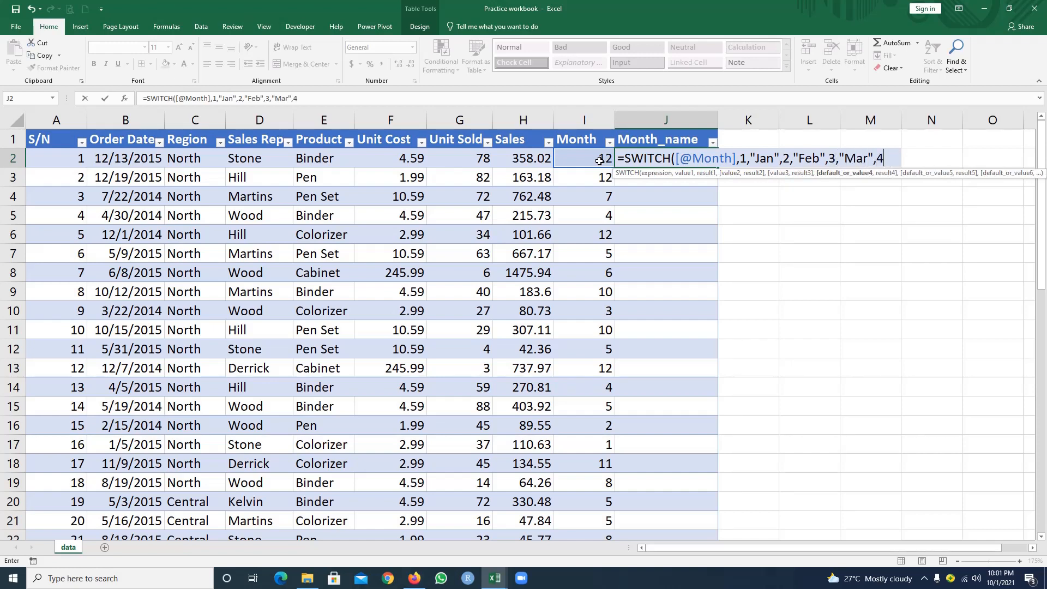
pyautogui.write(',"A')
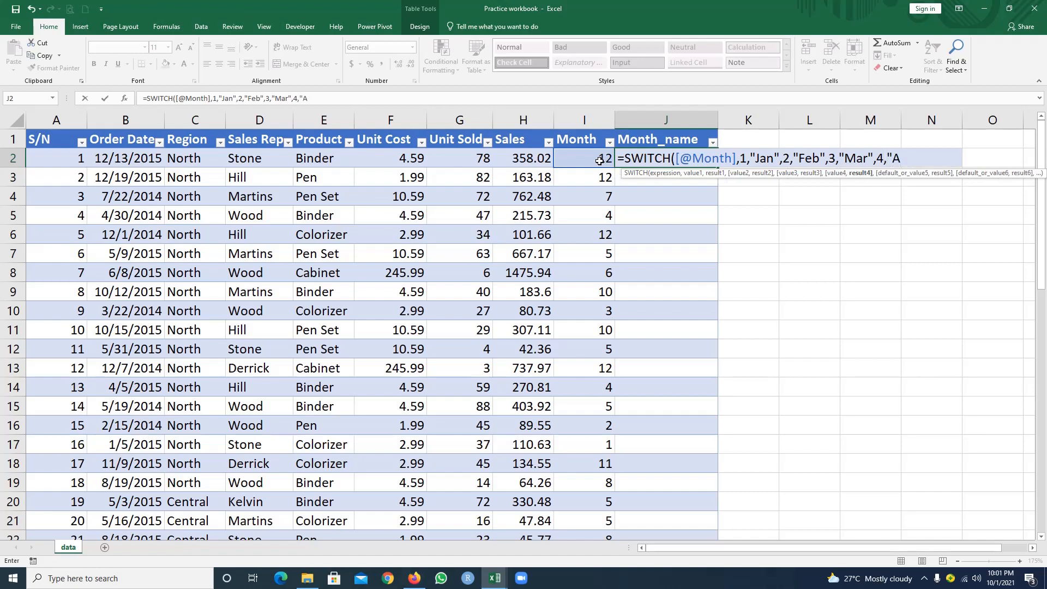
pyautogui.write('pr",5,')
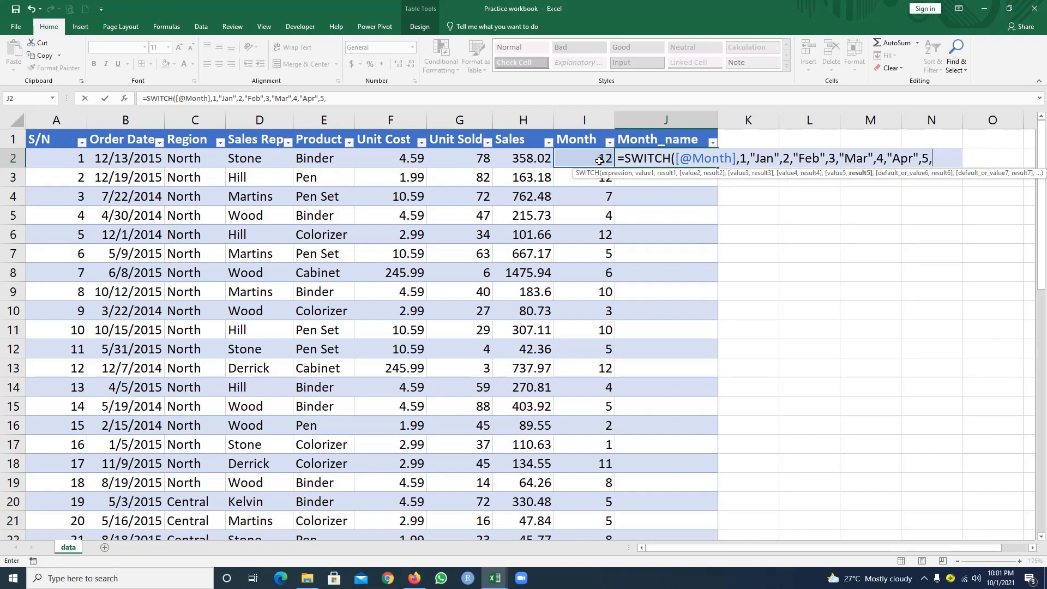
pyautogui.write('"May')
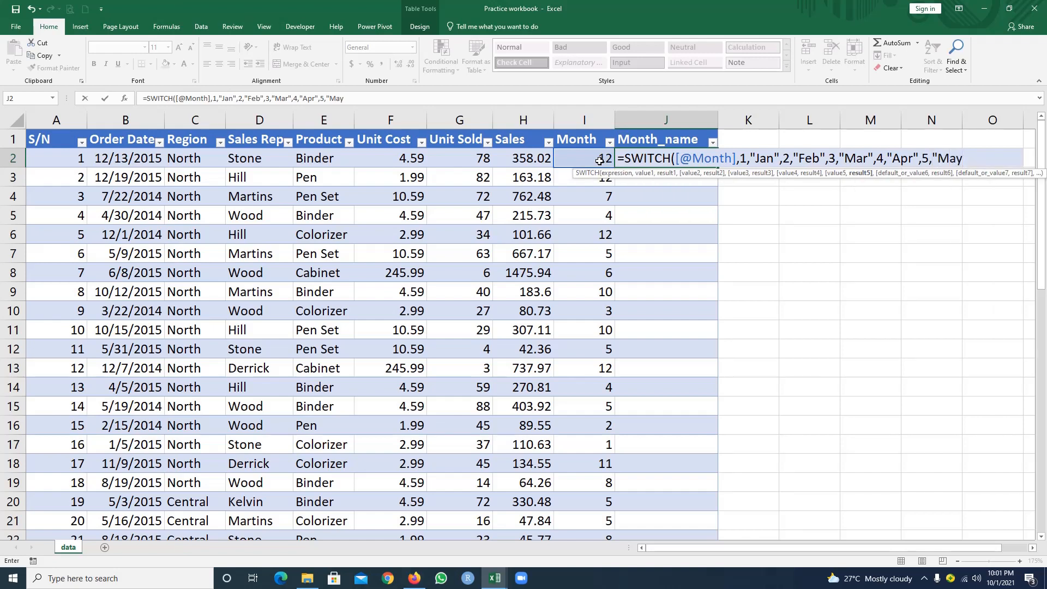
pyautogui.write('",6,')
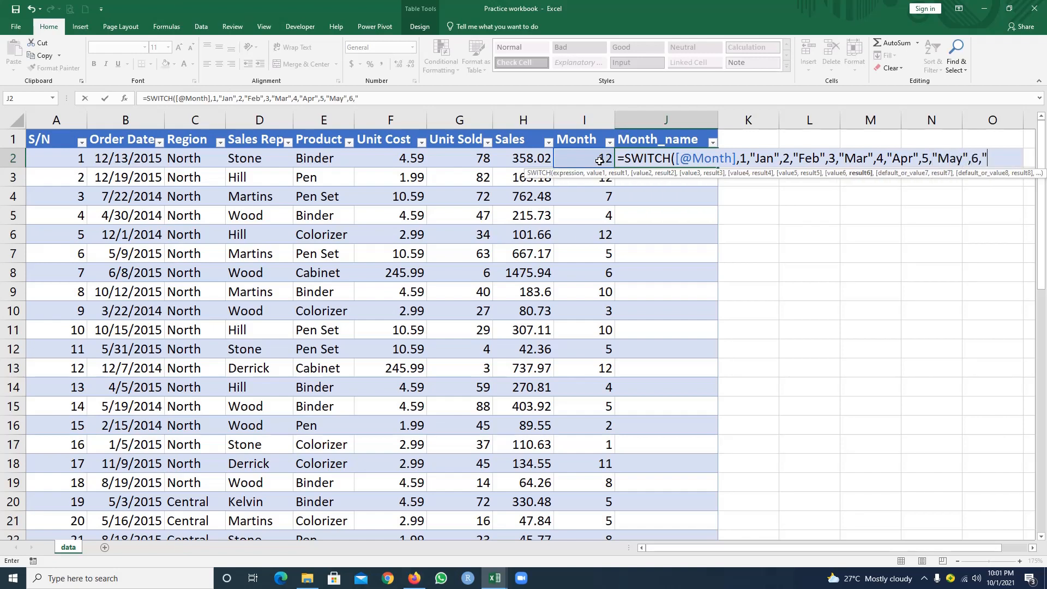
pyautogui.write('"Jun",')
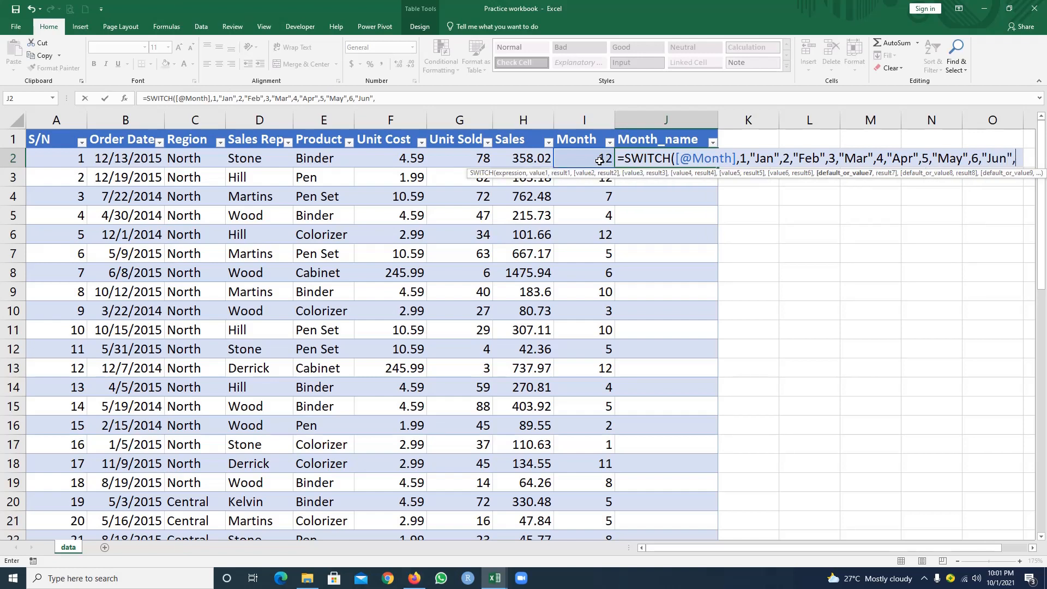
pyautogui.write('7,"j')
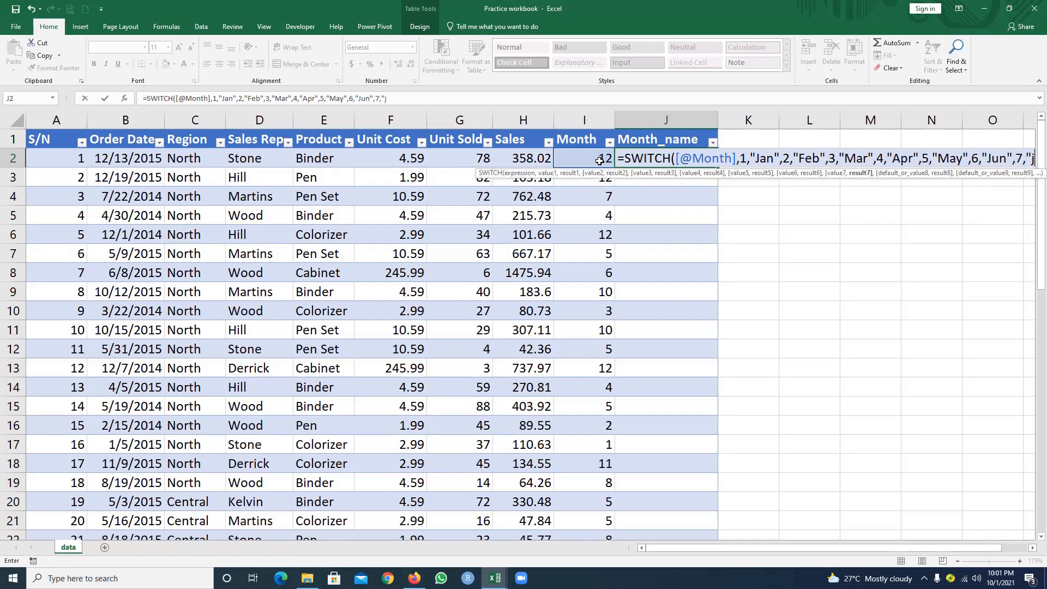
pyautogui.write('ul",8,')
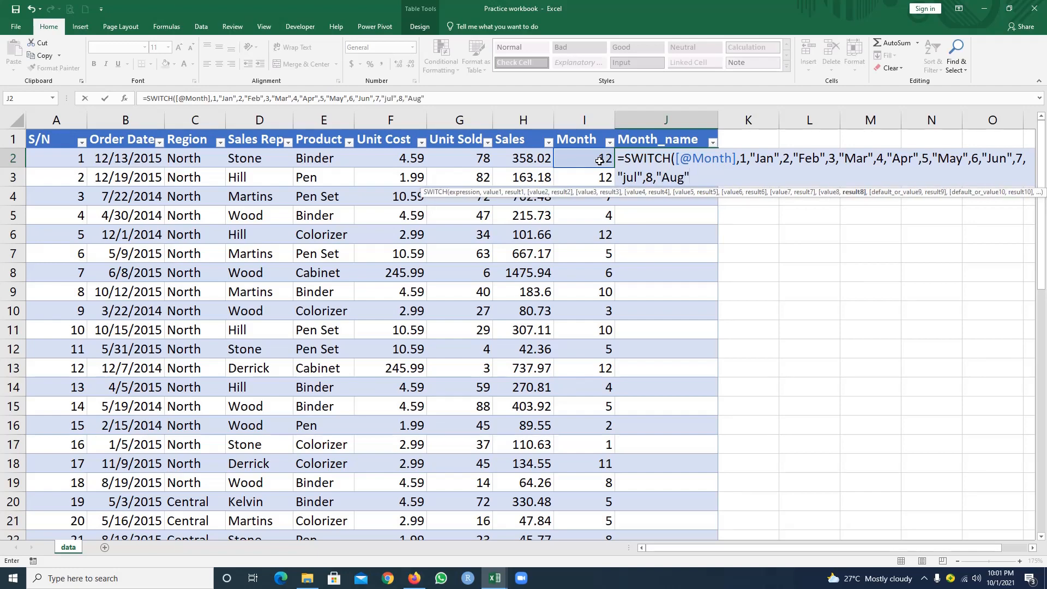
pyautogui.write('"Aug"')
pyautogui.press('Return')
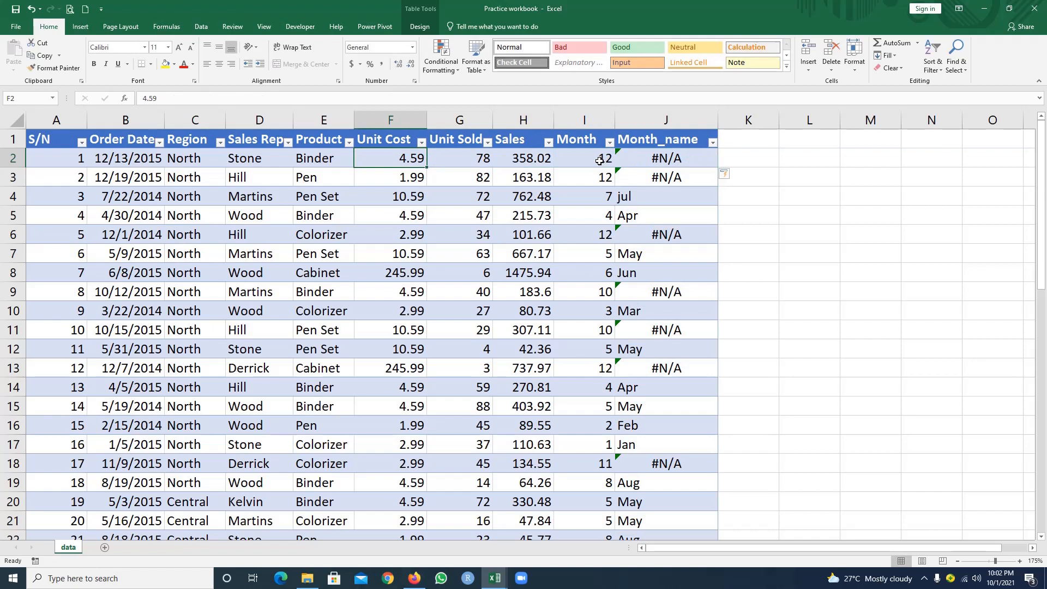
# - Capitalize the month 7 result as "Jul" in the SWITCH formula of cell J2
pyautogui.click(691, 162)
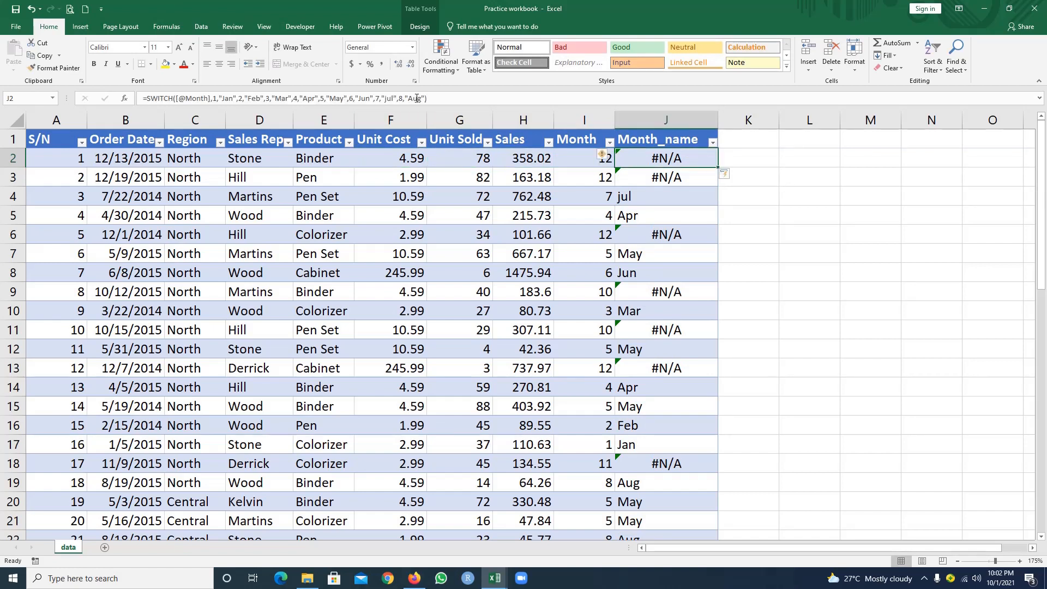
pyautogui.click(384, 99)
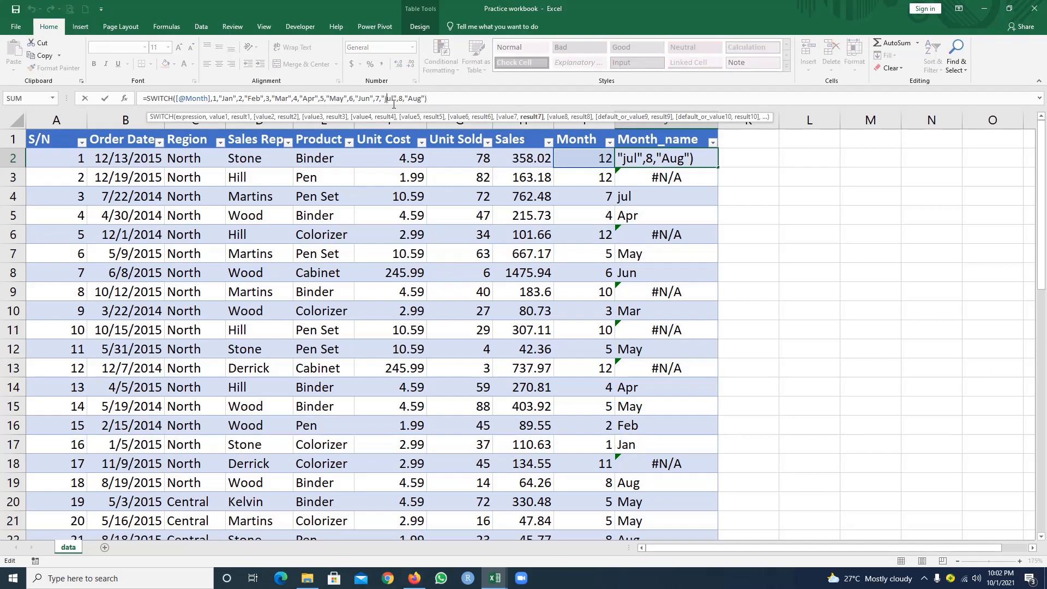
pyautogui.press('Delete')
pyautogui.write('J')
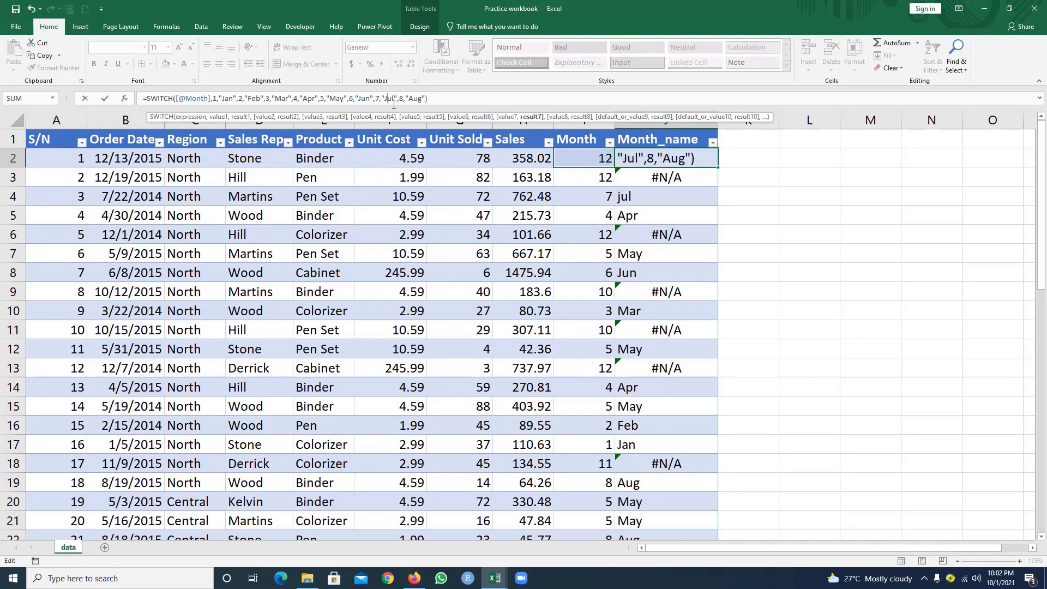
# - Extend the SWITCH formula in J2 with 9,"Sep",10,"Oct",11,"Nov",12,"Dec" and apply it to the Month_name column
pyautogui.press('Right')
pyautogui.press('Right')
pyautogui.press('Right')
pyautogui.press('Right')
pyautogui.press('Right')
pyautogui.press('Right')
pyautogui.press('Right')
pyautogui.write(',9')
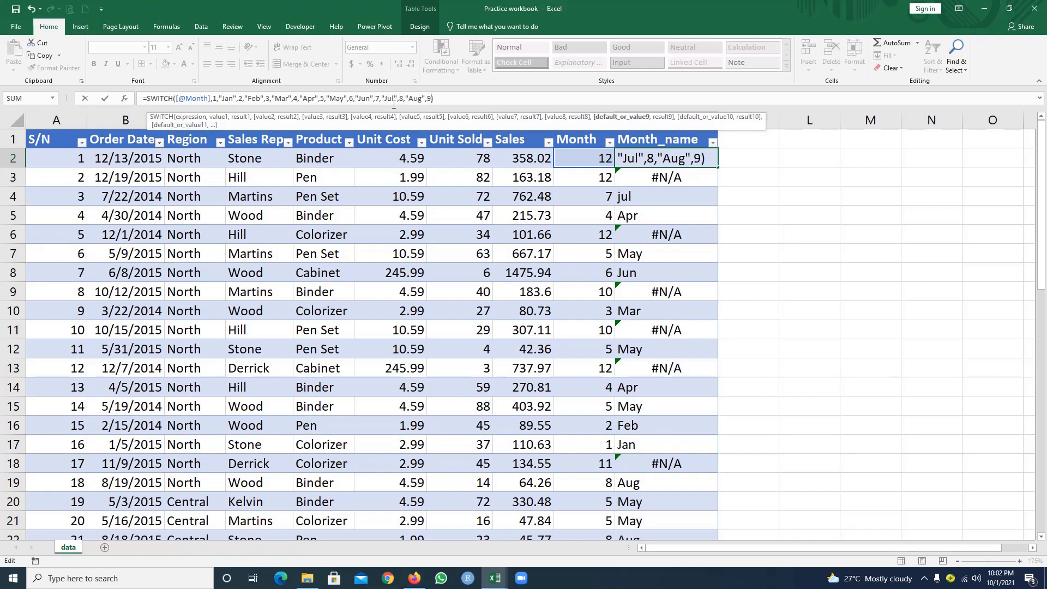
pyautogui.write(',"S')
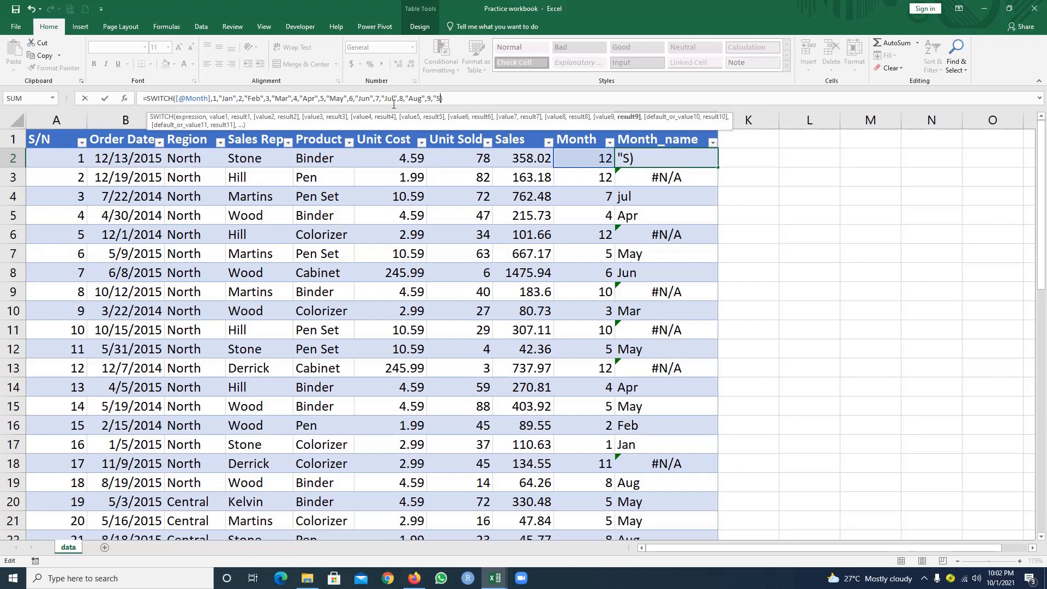
pyautogui.write('ep')
pyautogui.write('",')
pyautogui.write('10,"')
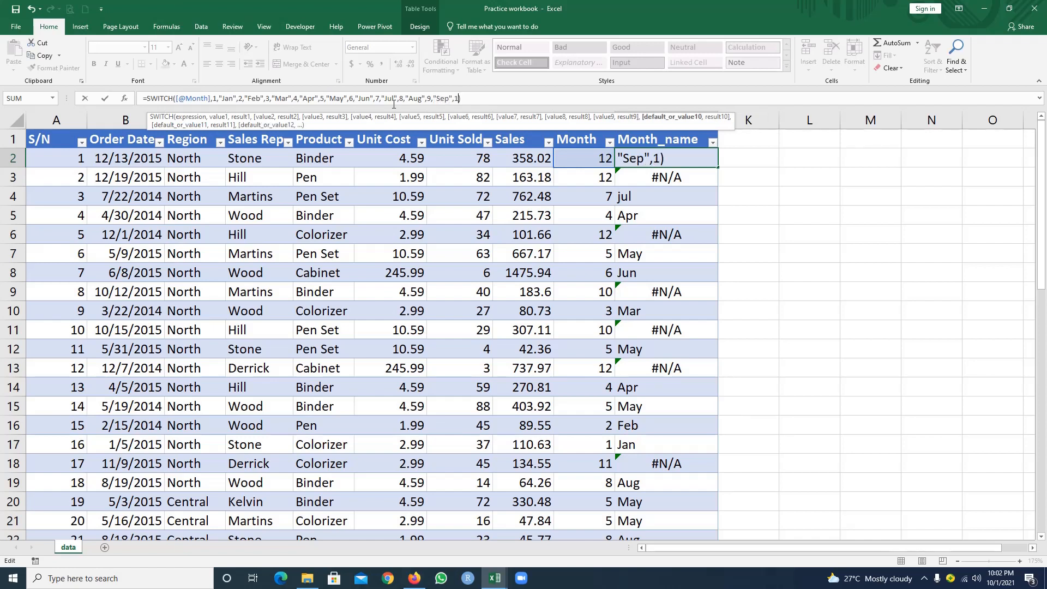
pyautogui.write('Oct')
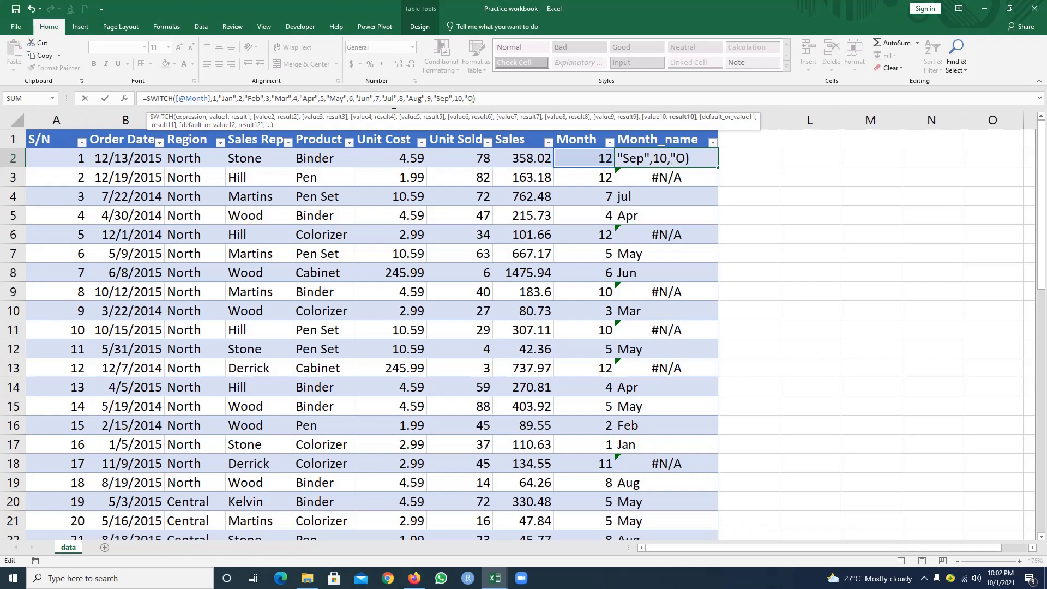
pyautogui.write('",11,')
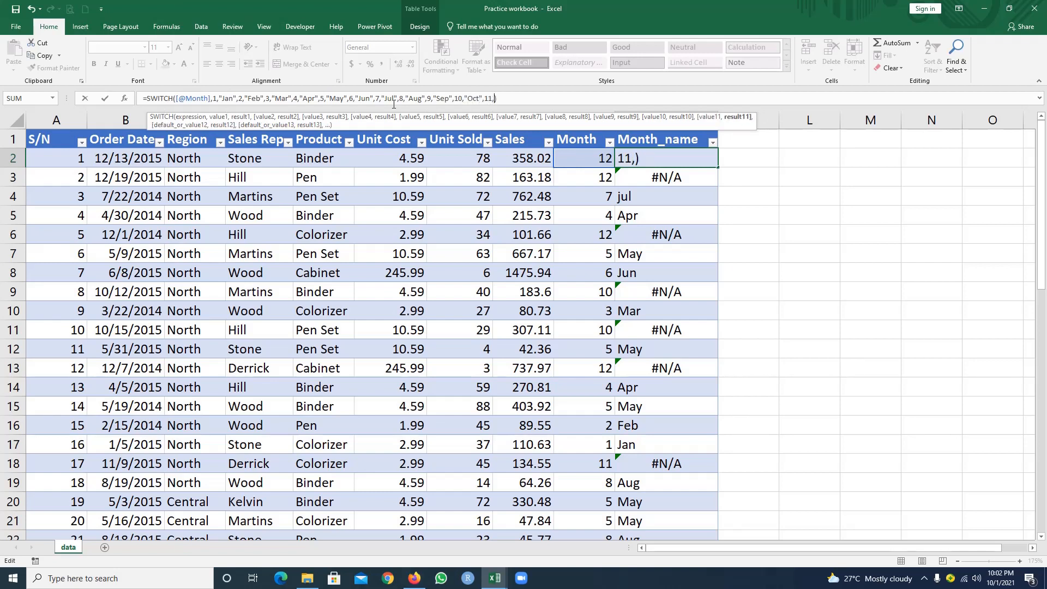
pyautogui.write('"')
pyautogui.write('Nov')
pyautogui.write('",')
pyautogui.write('12,"')
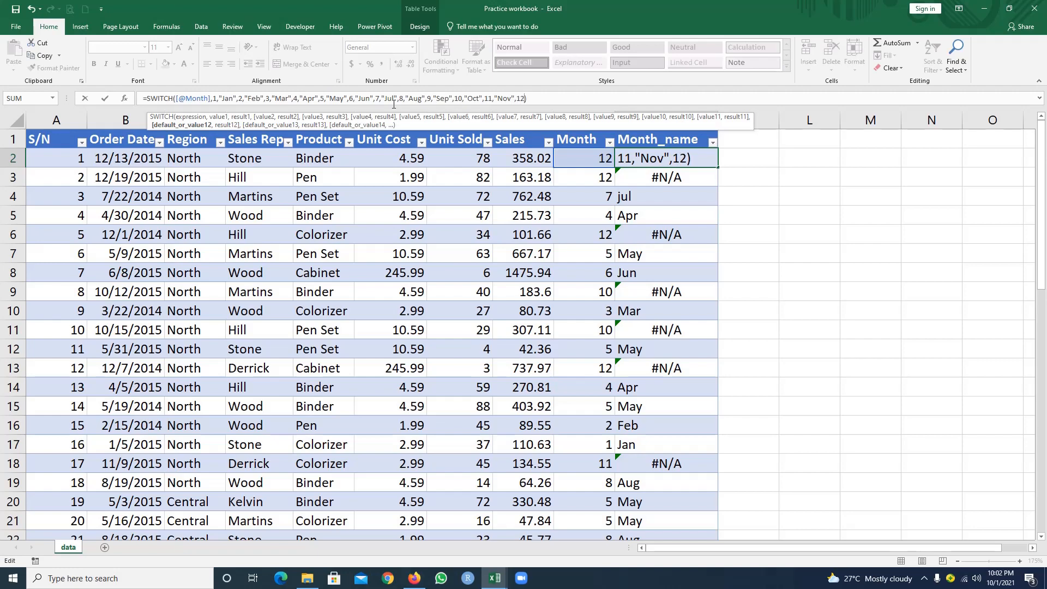
pyautogui.write('Dec')
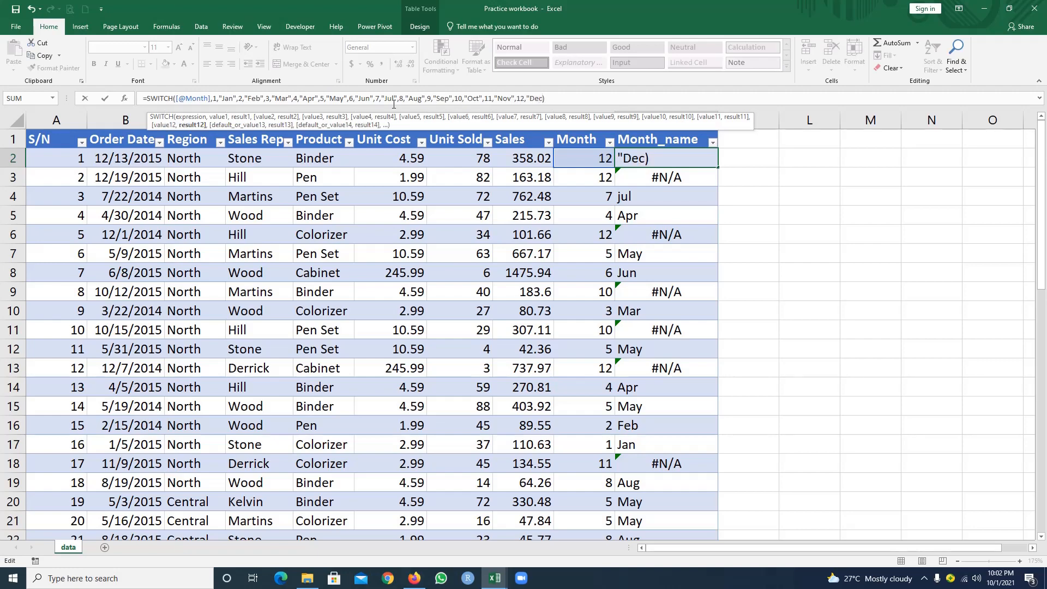
pyautogui.write('"')
pyautogui.press('Return')
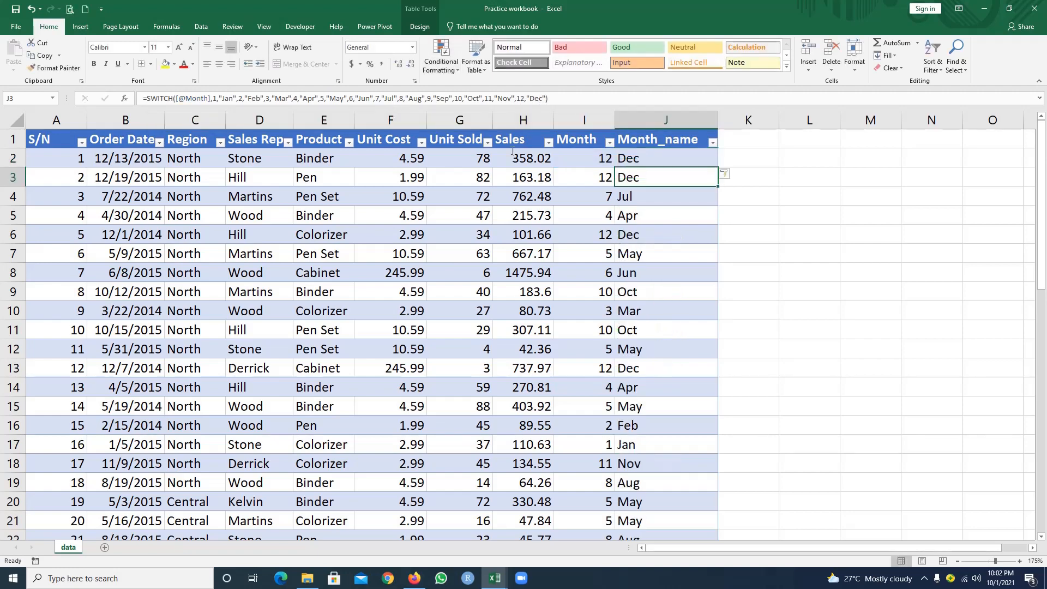
# - Check the Month_name values down the table and add a Year column header in K1
pyautogui.scroll(-9, 674, 235)
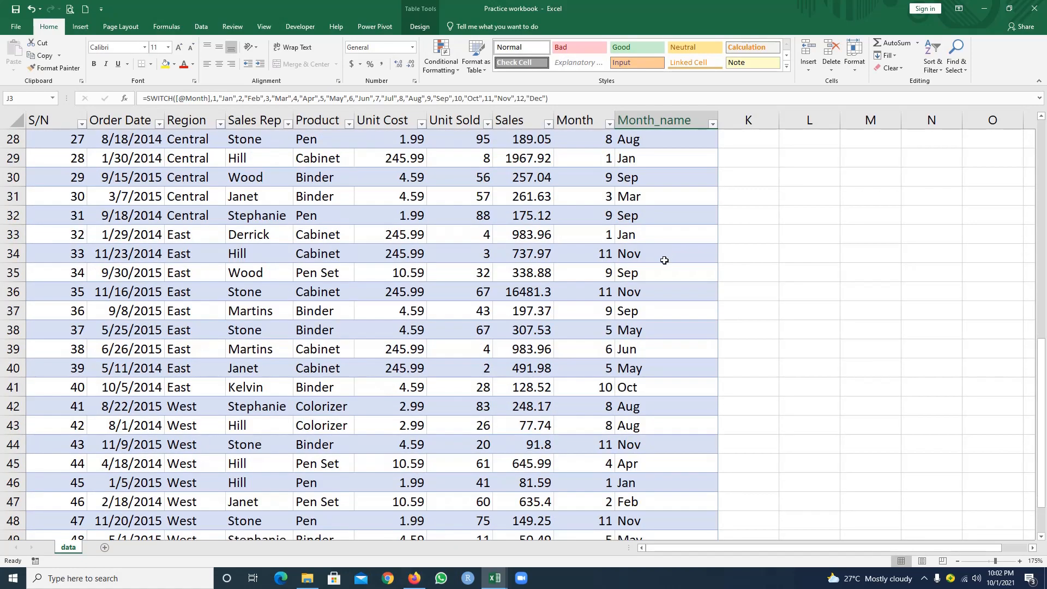
pyautogui.scroll(-10, 664, 260)
pyautogui.scroll(13, 653, 278)
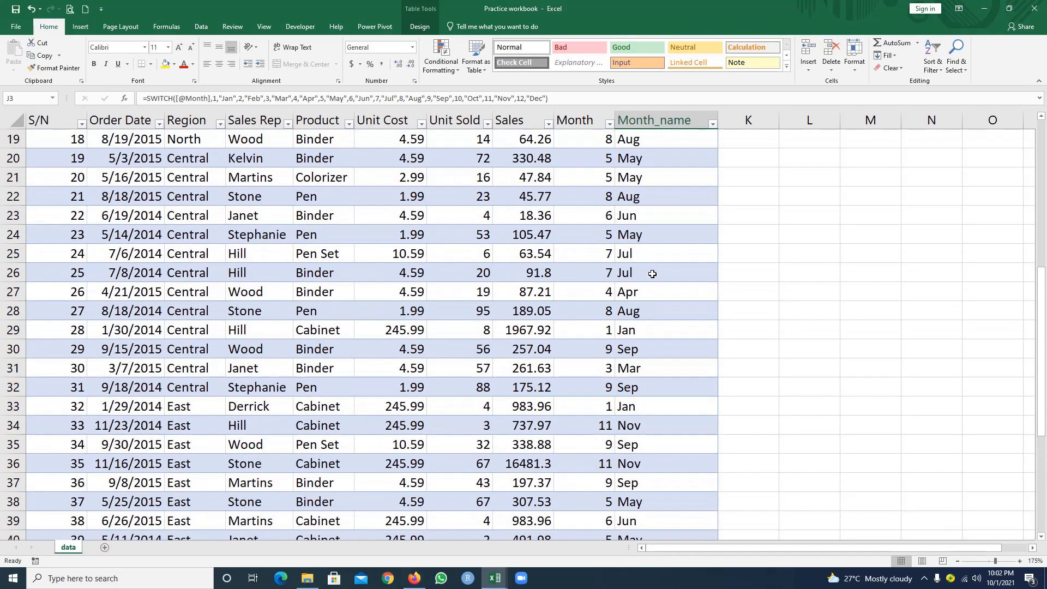
pyautogui.scroll(6, 653, 274)
pyautogui.click(733, 141)
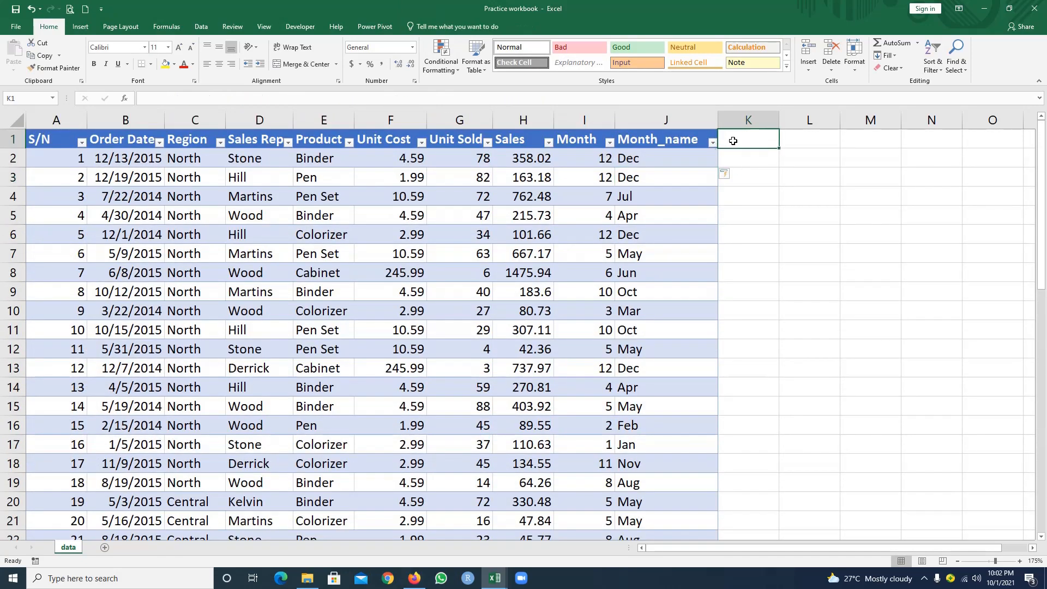
pyautogui.write('Year')
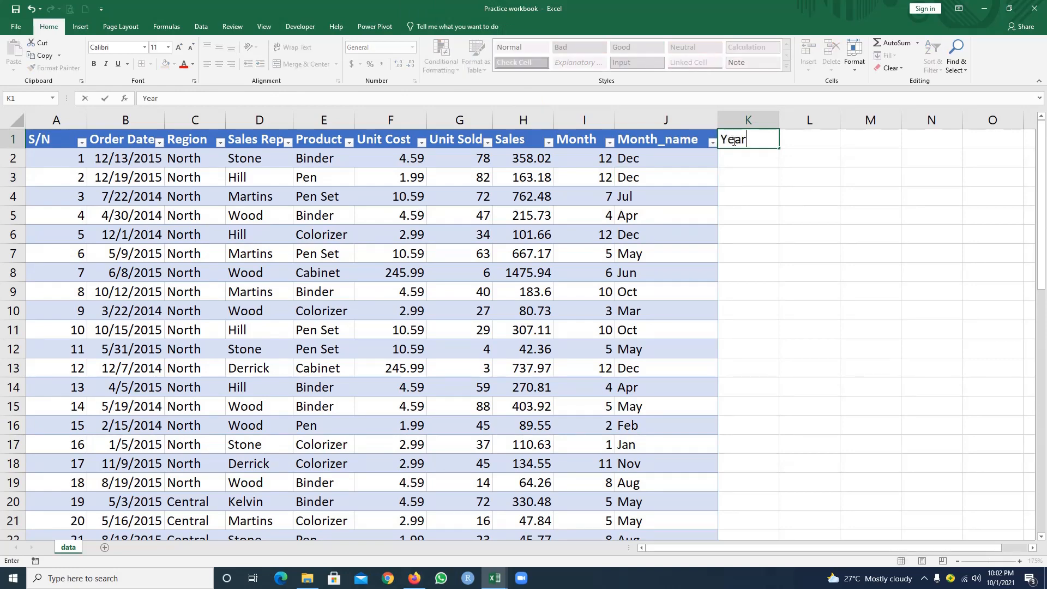
pyautogui.press('Return')
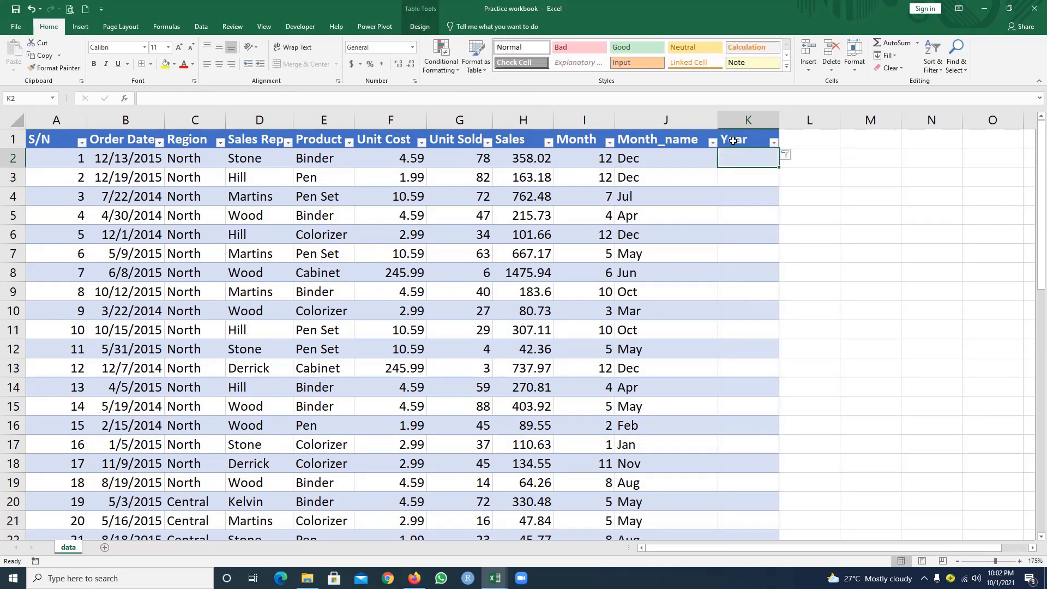
# - Fill the Year column with the formula =YEAR([@[Order Date]]) and check the values down the table
pyautogui.write('=yea')
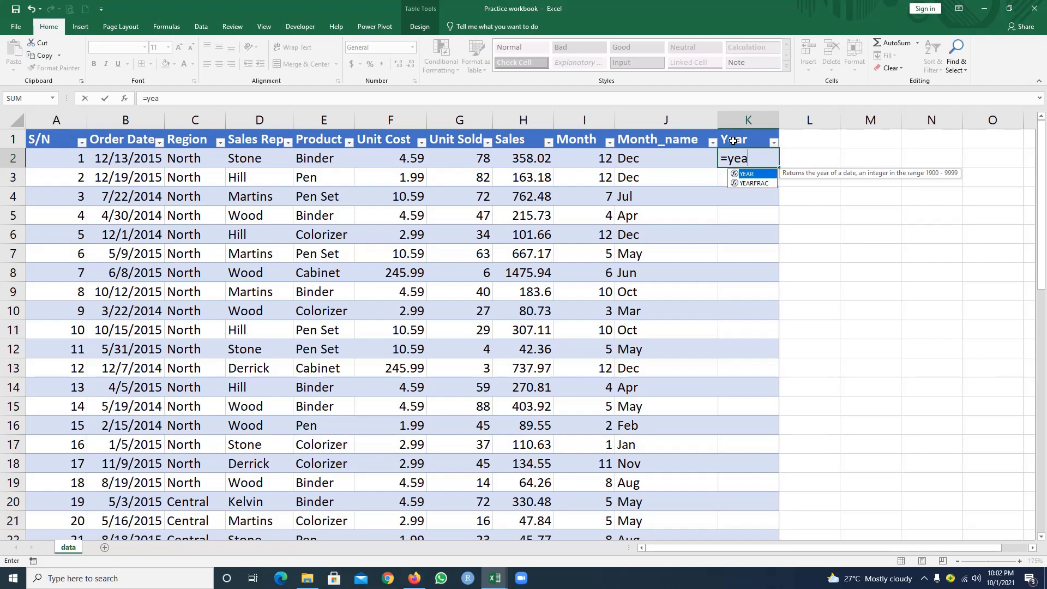
pyautogui.press('Tab')
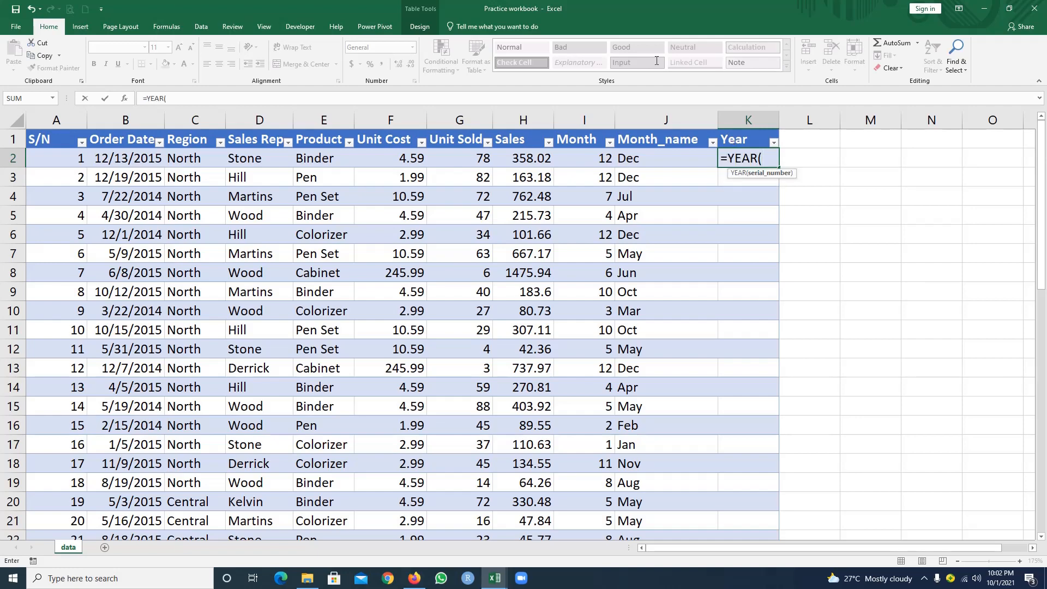
pyautogui.click(158, 164)
pyautogui.press('Return')
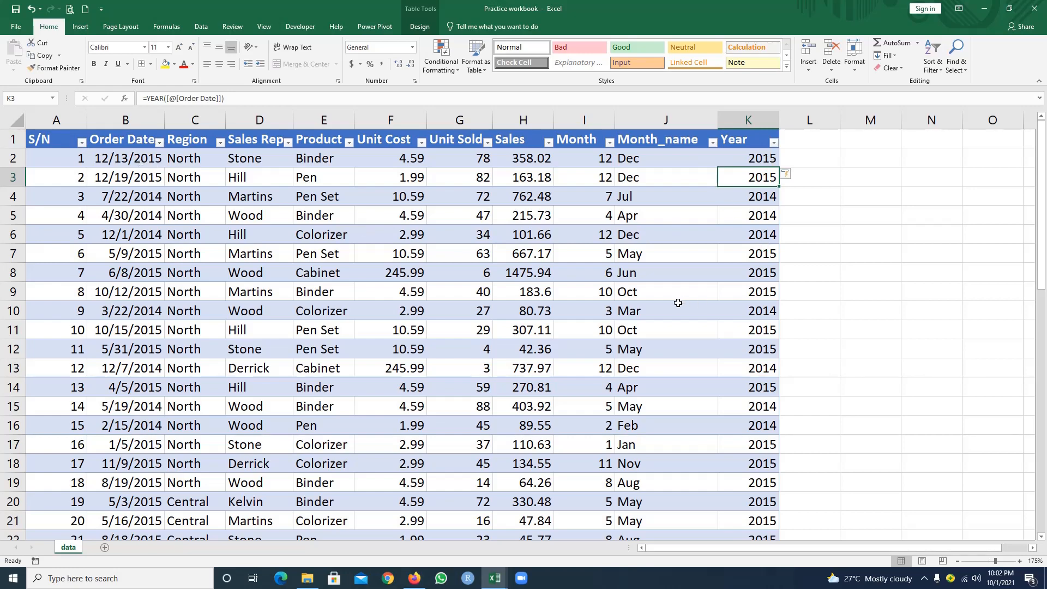
pyautogui.scroll(-4, 671, 306)
pyautogui.scroll(4, 668, 309)
# - Add a new worksheet and rename it "calculation"
pyautogui.click(105, 548)
pyautogui.rightClick(108, 548)
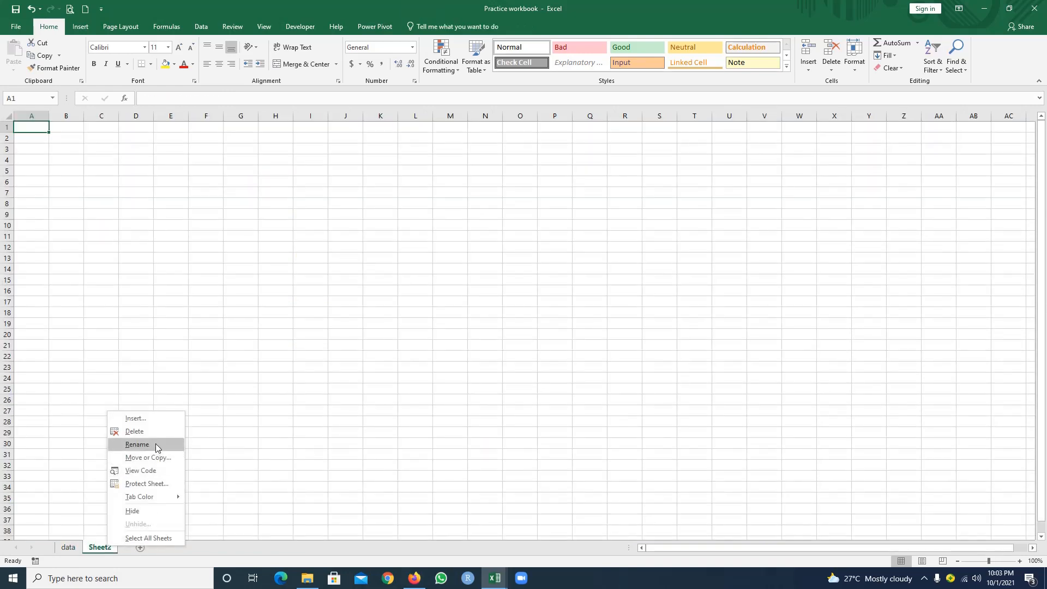
pyautogui.click(155, 444)
pyautogui.write('calca')
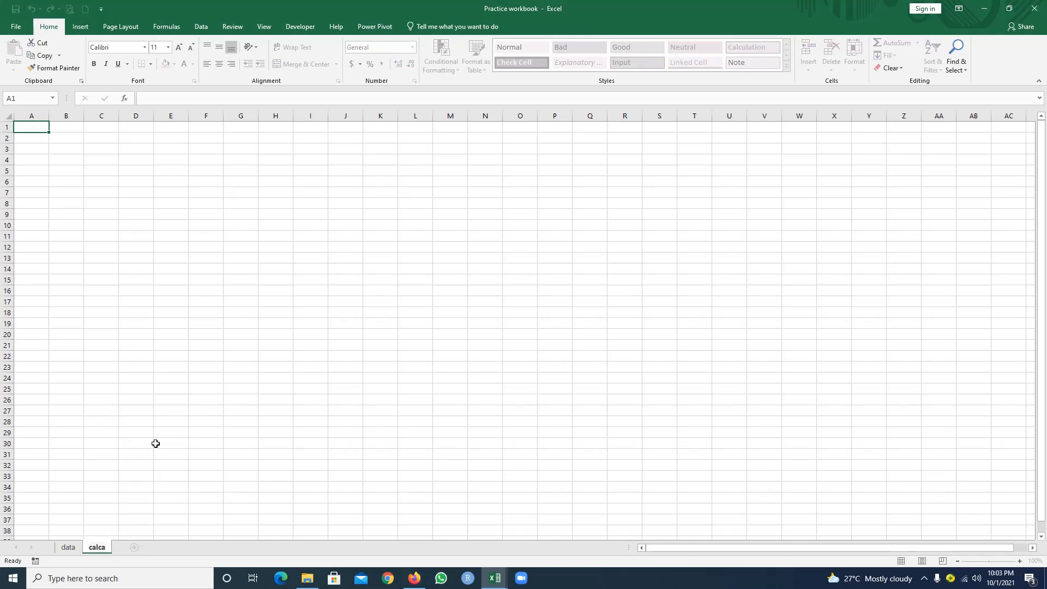
pyautogui.press('BackSpace')
pyautogui.write('ulation')
pyautogui.press('Return')
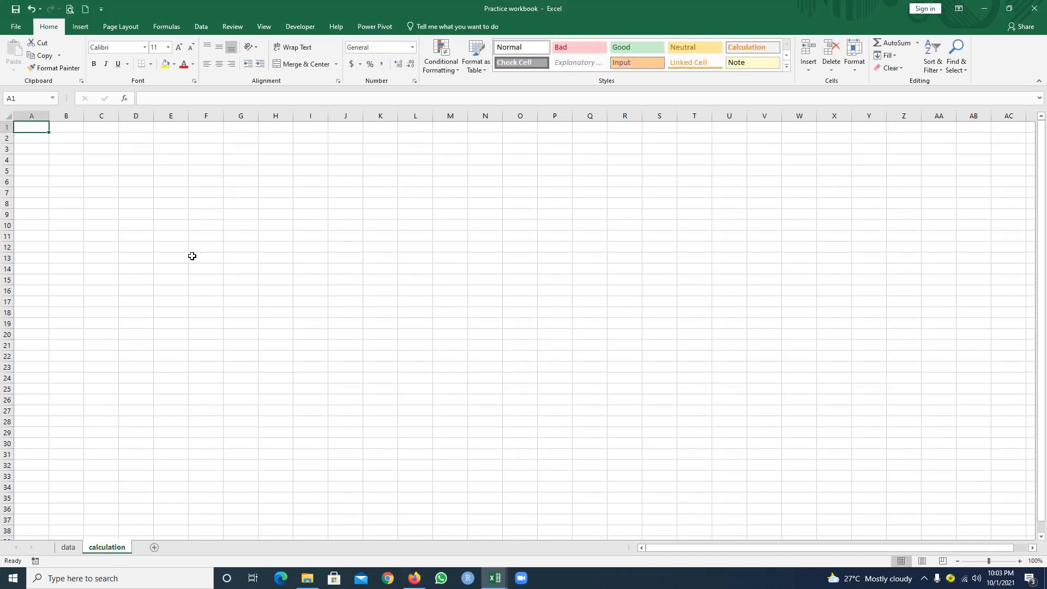
pyautogui.scroll(7, 191, 245)
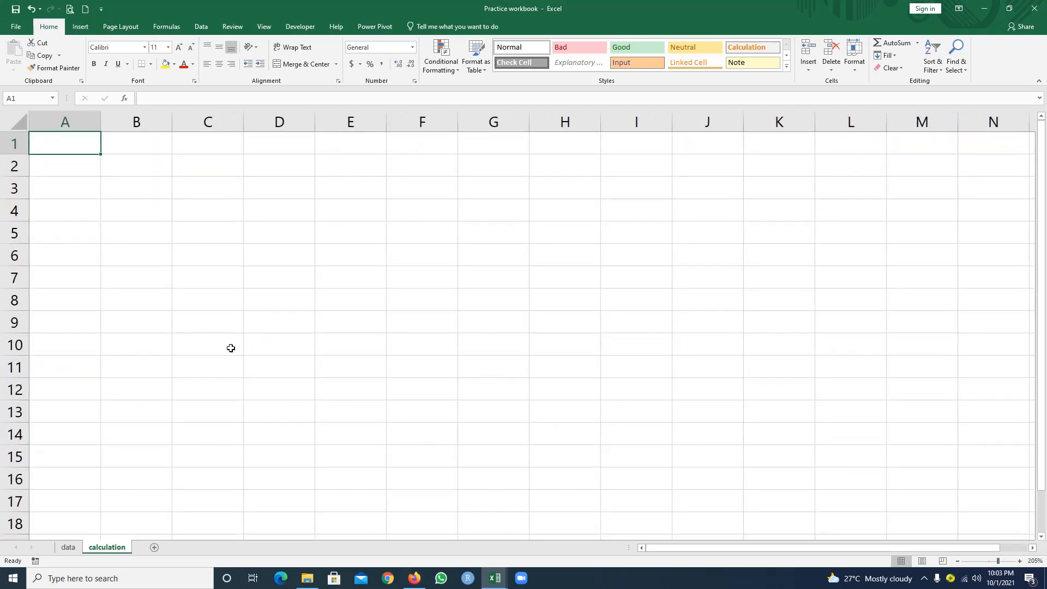
pyautogui.click(73, 549)
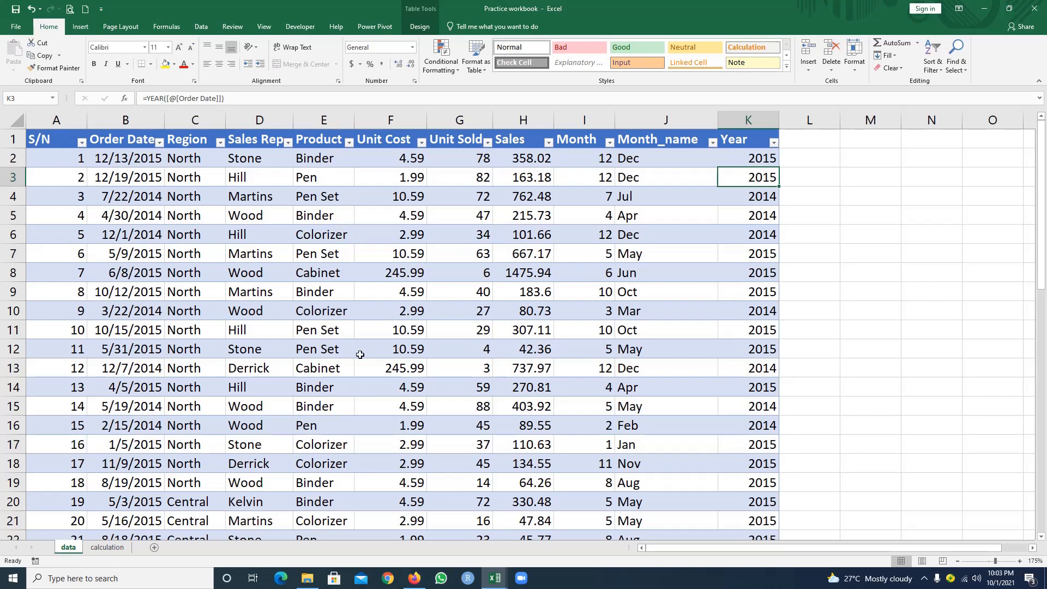
pyautogui.scroll(-11, 329, 384)
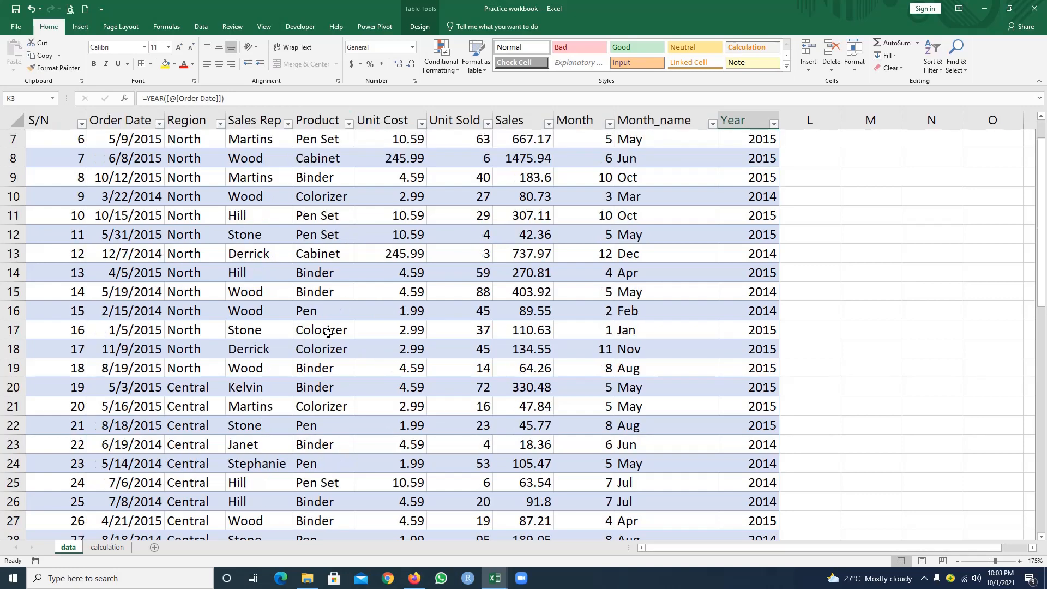
pyautogui.scroll(6, 337, 393)
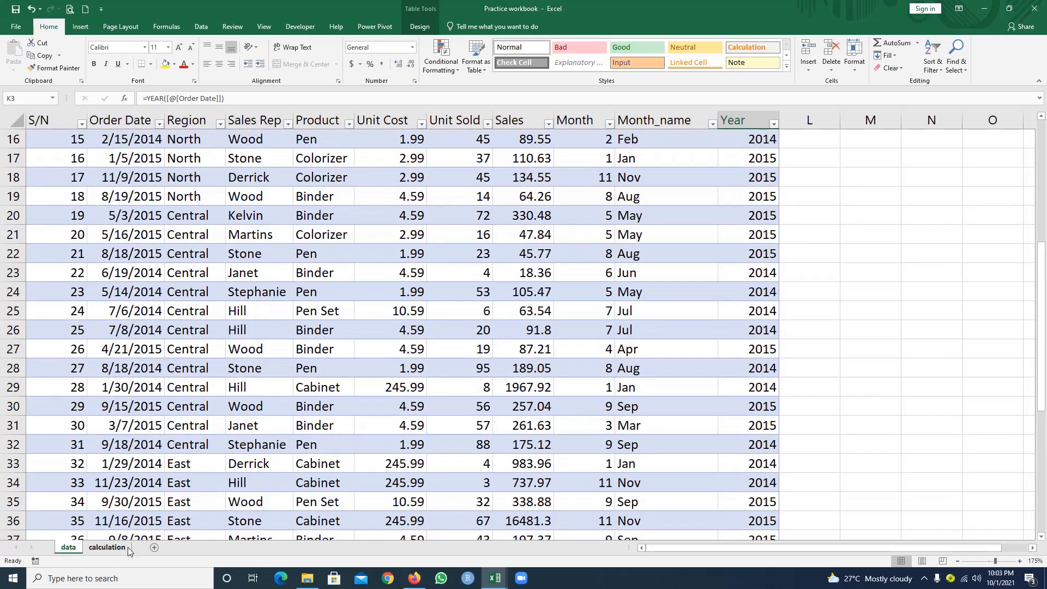
pyautogui.click(109, 547)
pyautogui.click(143, 170)
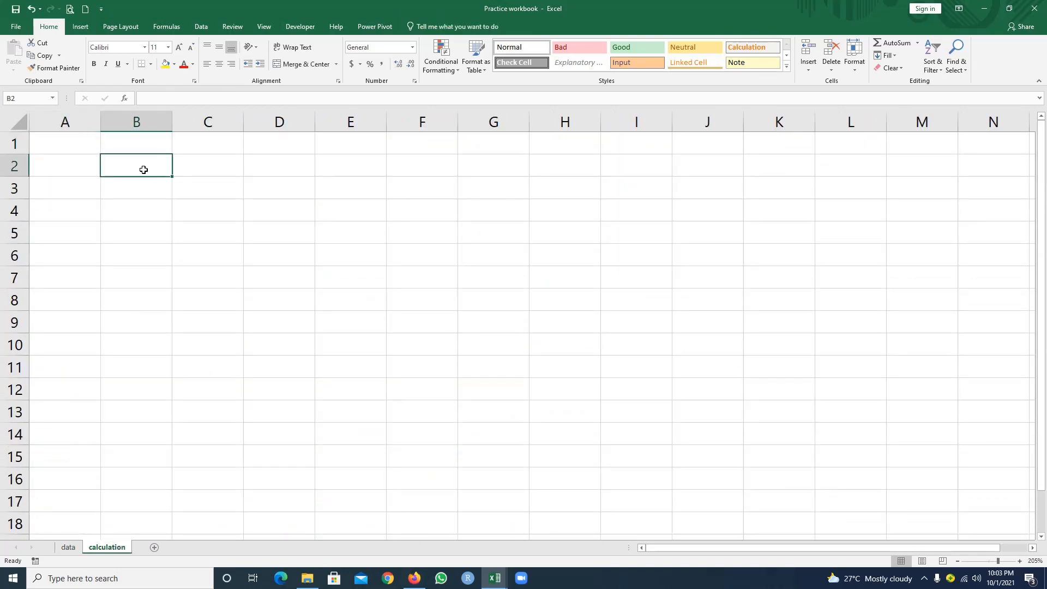
pyautogui.write('=un')
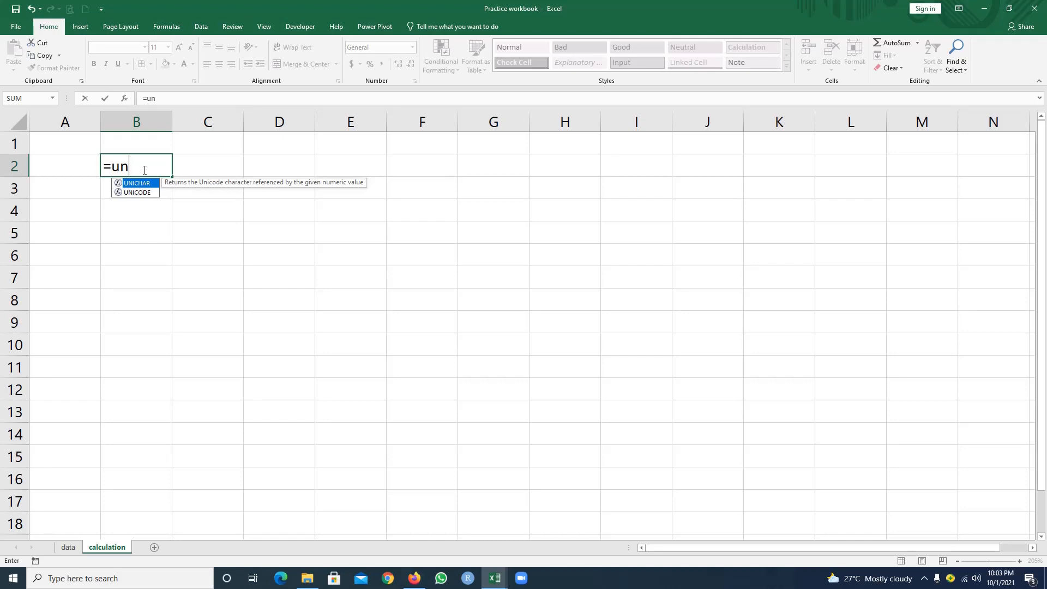
pyautogui.write('ique')
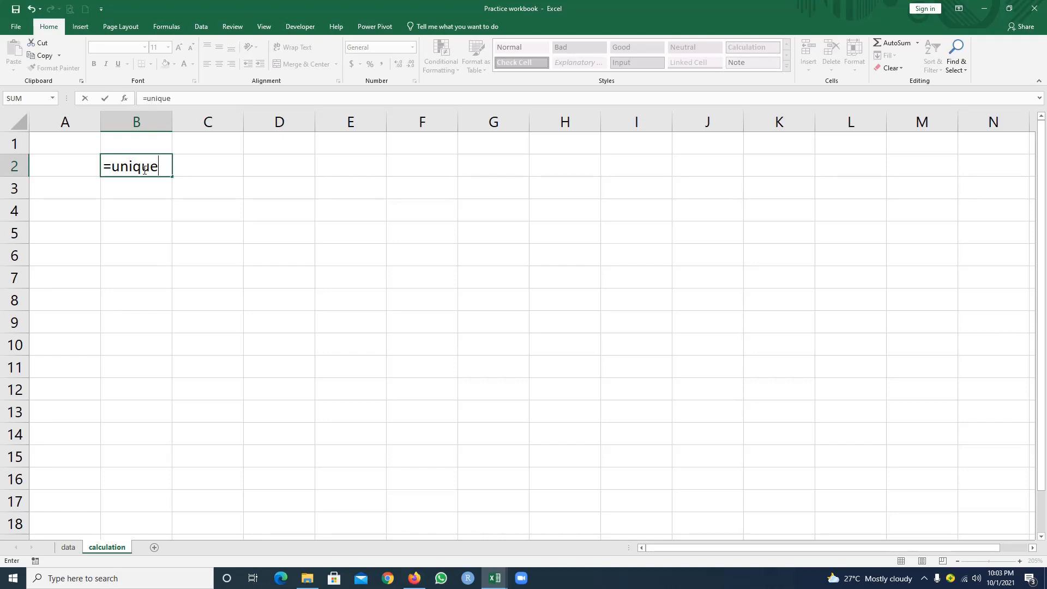
pyautogui.press('BackSpace')
pyautogui.press('BackSpace')
pyautogui.press('BackSpace')
pyautogui.press('BackSpace')
pyautogui.press('BackSpace')
pyautogui.press('BackSpace')
pyautogui.press('BackSpace')
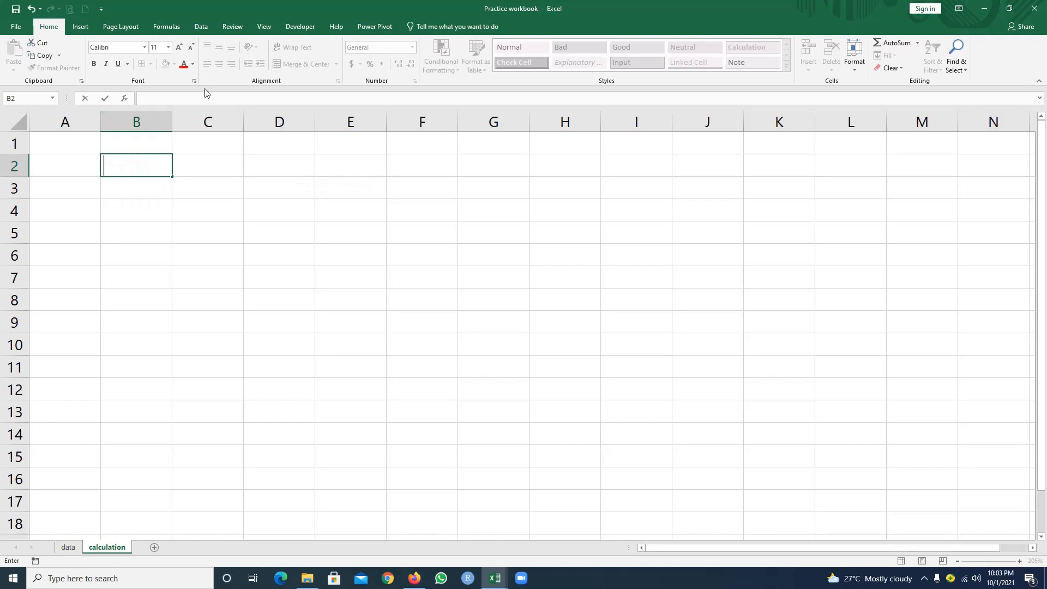
pyautogui.click(161, 189)
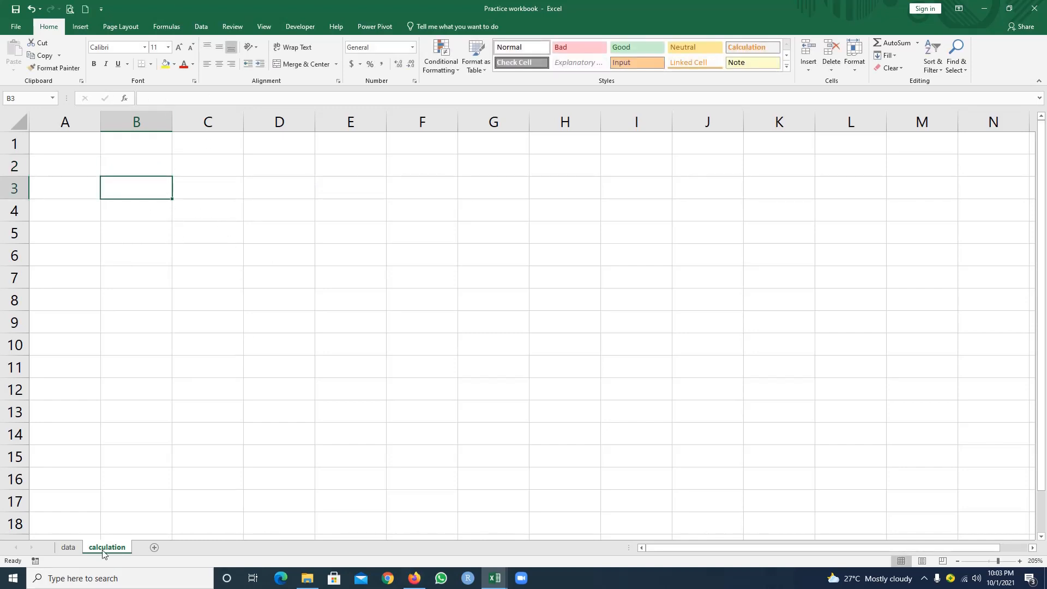
# - Copy all Product values (E2:E51) from the data sheet and paste them into the calculation sheet starting at A2
pyautogui.click(69, 548)
pyautogui.scroll(5, 430, 269)
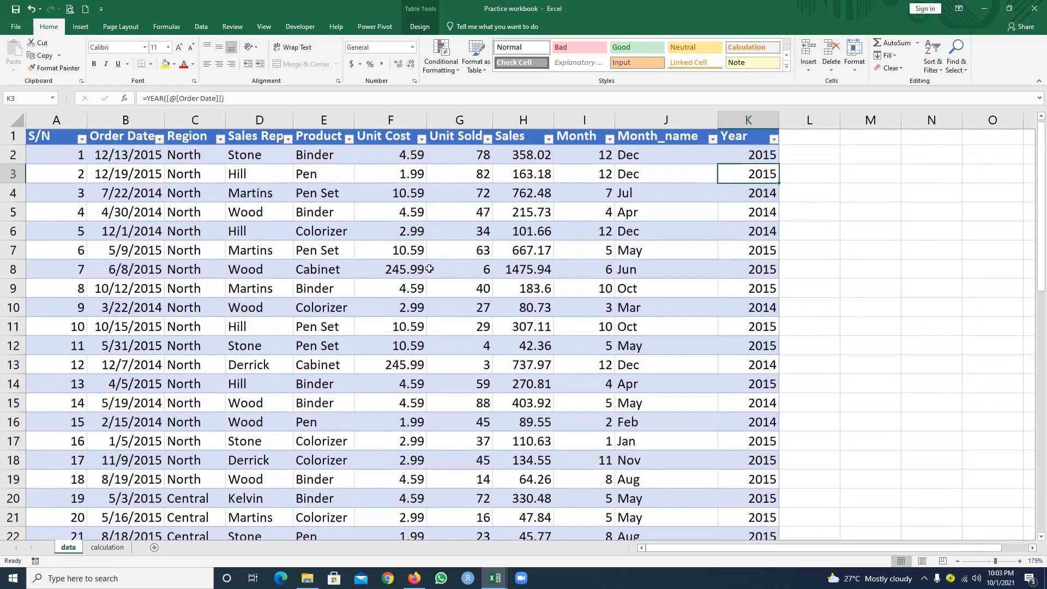
pyautogui.click(330, 159)
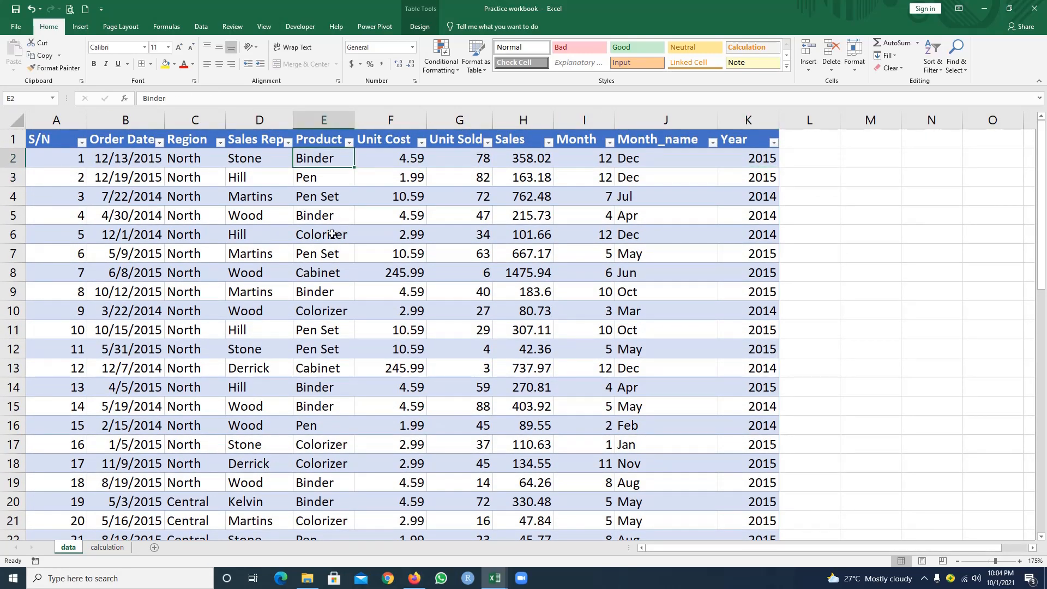
pyautogui.hotkey('ctrl', 'shift', 'Down')
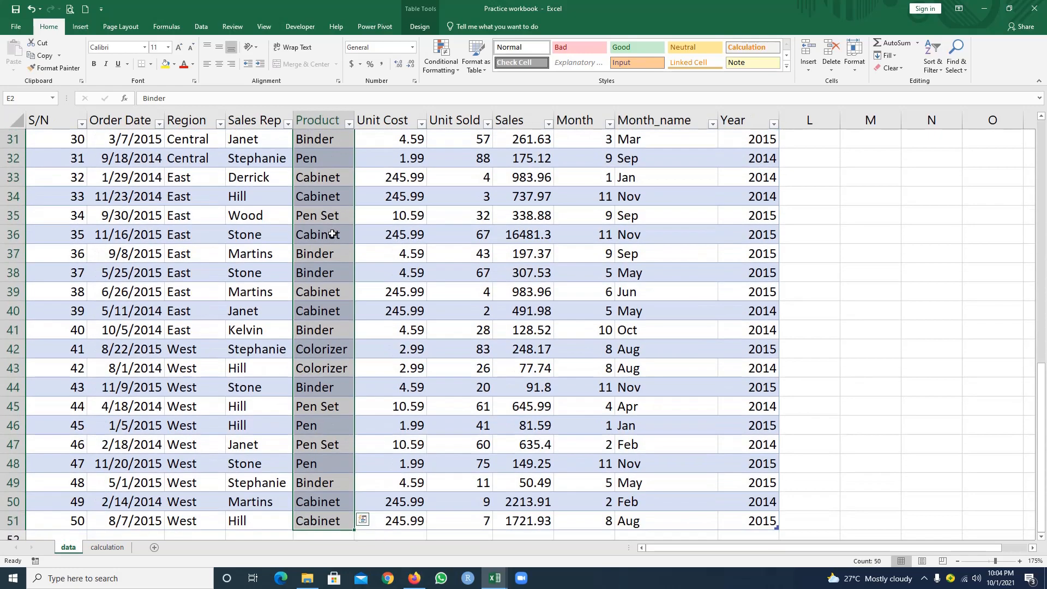
pyautogui.hotkey('ctrl', 'c')
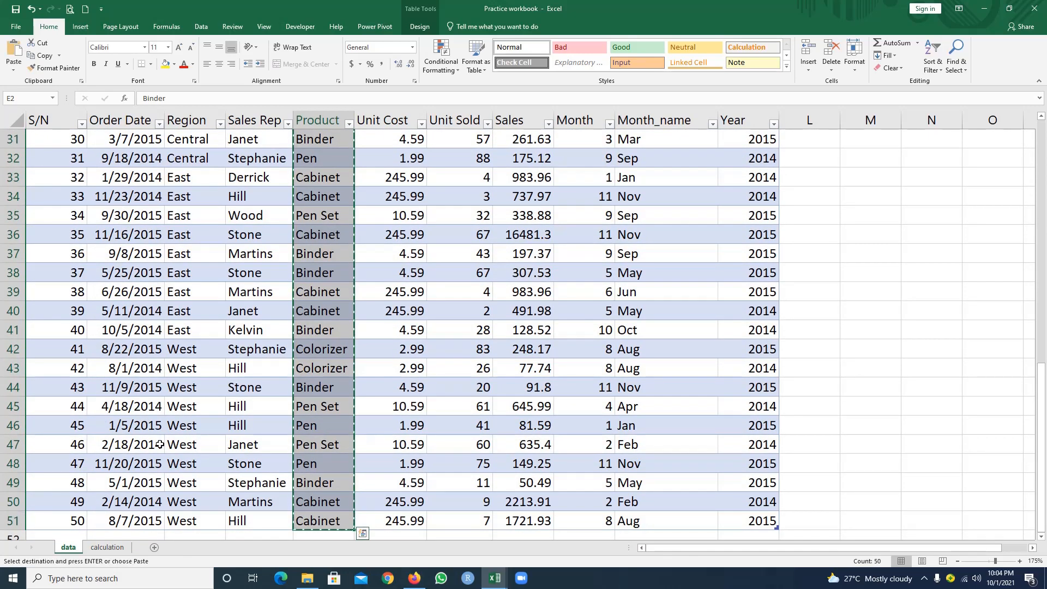
pyautogui.click(107, 552)
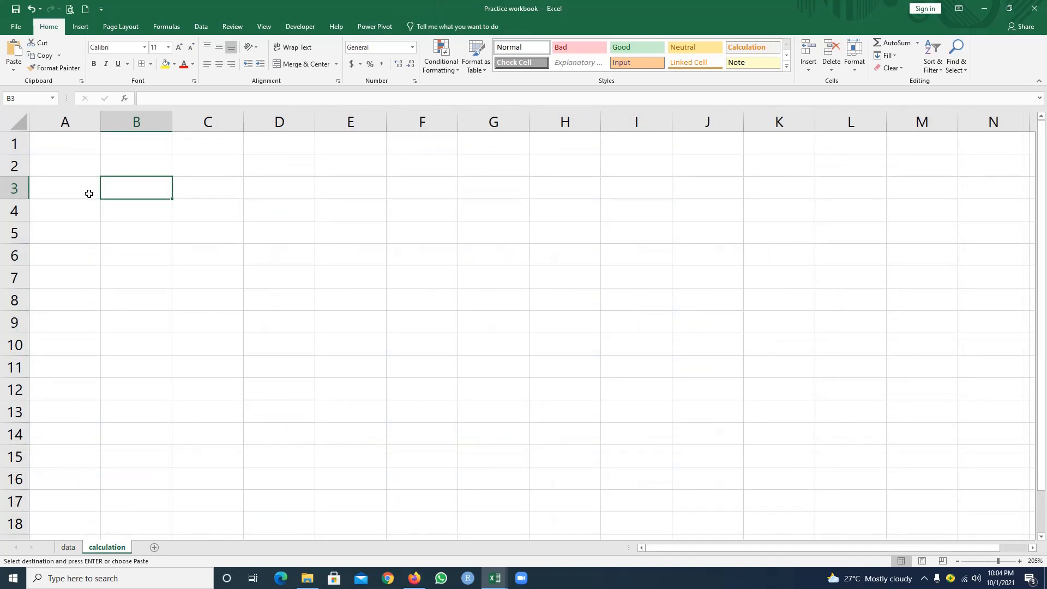
pyautogui.click(76, 169)
pyautogui.hotkey('ctrl', 'v')
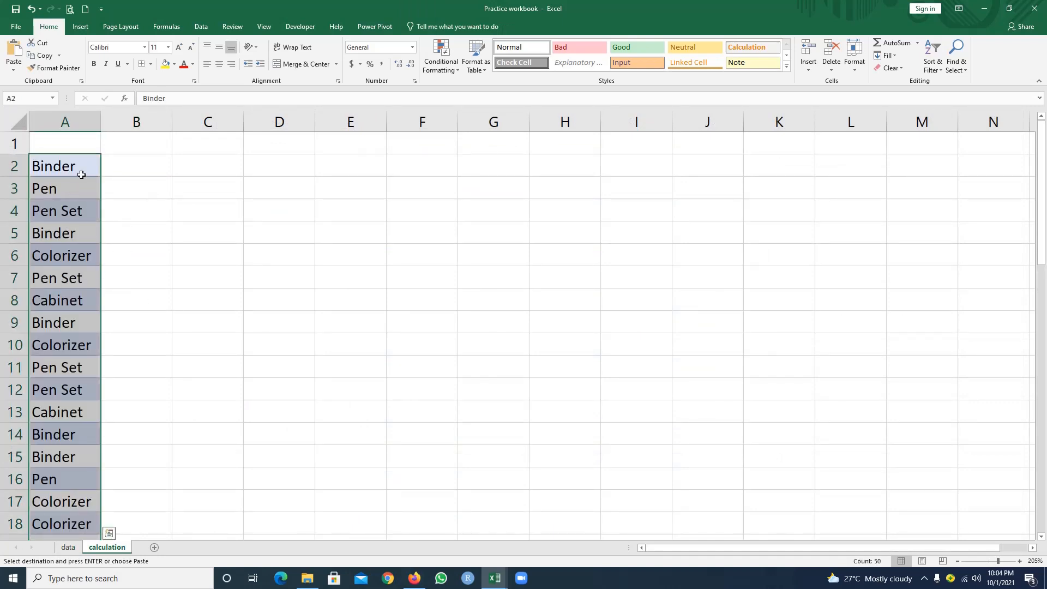
pyautogui.scroll(-7, 81, 170)
pyautogui.scroll(-7, 74, 324)
pyautogui.scroll(14, 68, 350)
# - Use Advanced Filter on $A$2:$A$51 to copy unique records only to cell C3 of the calculation sheet
pyautogui.click(203, 31)
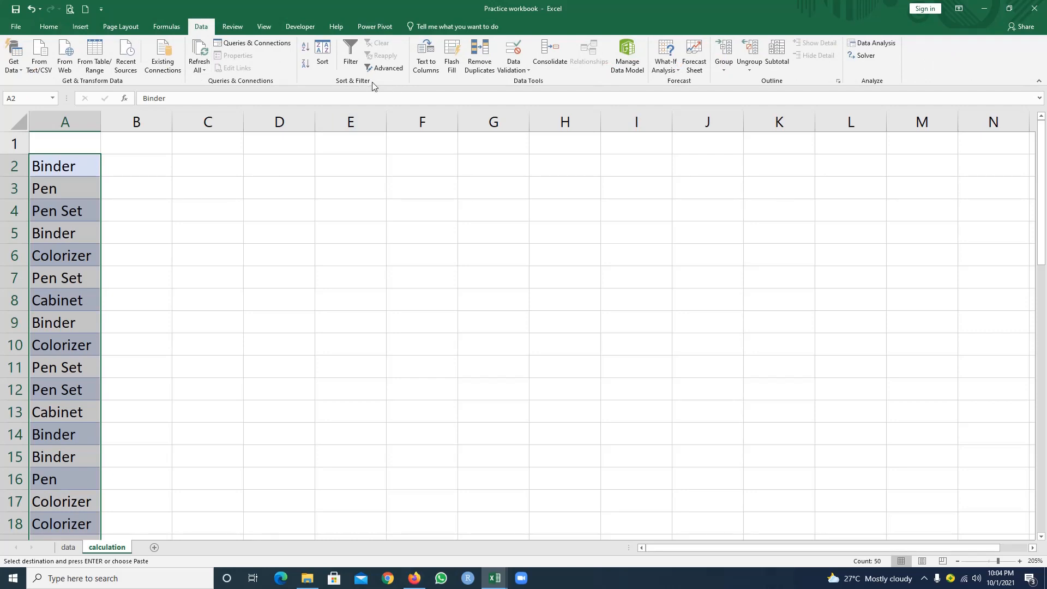
pyautogui.click(385, 68)
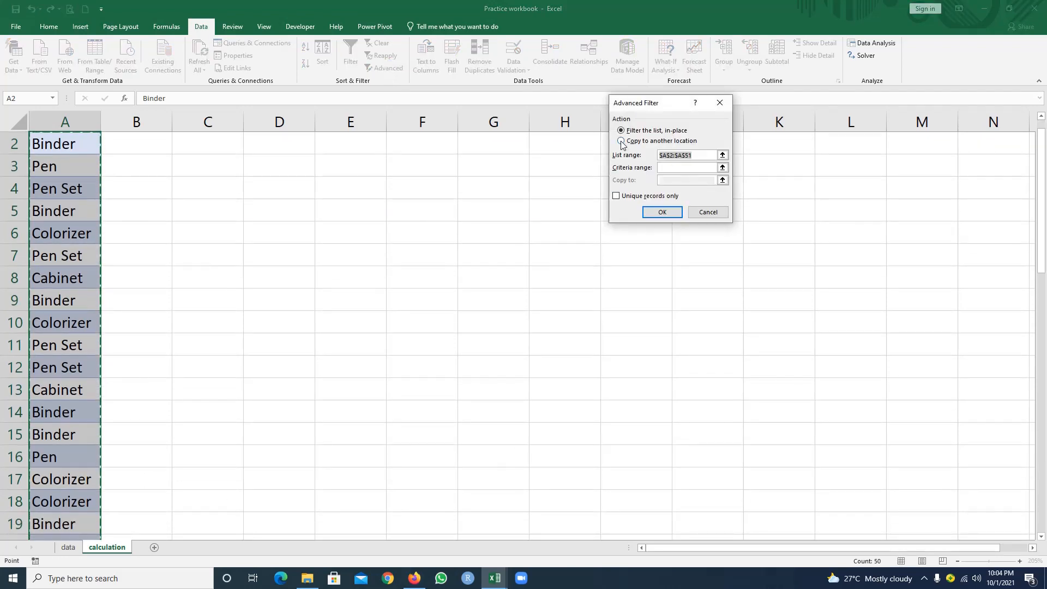
pyautogui.click(622, 141)
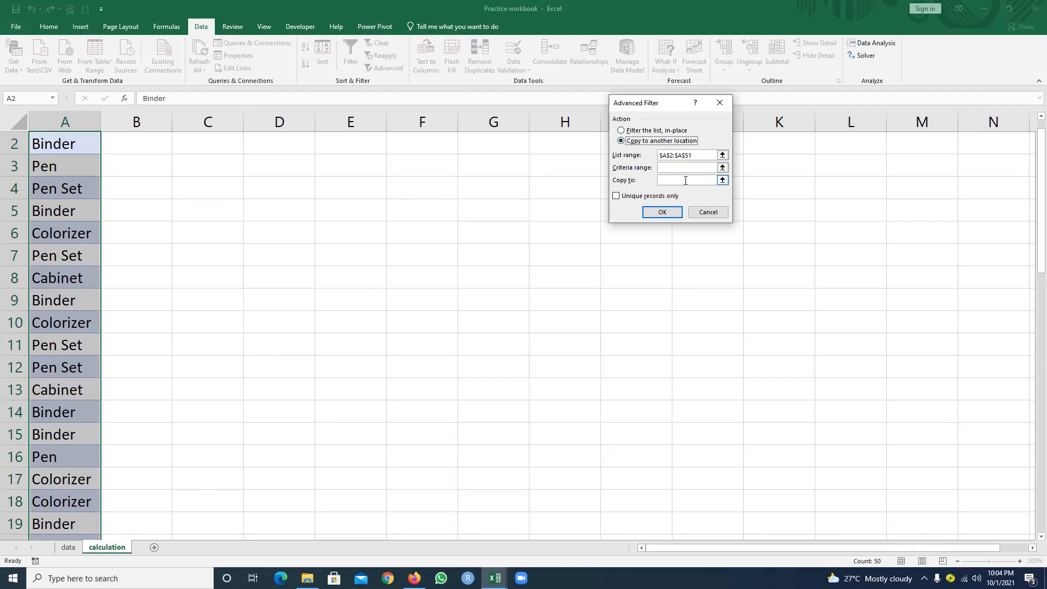
pyautogui.click(686, 180)
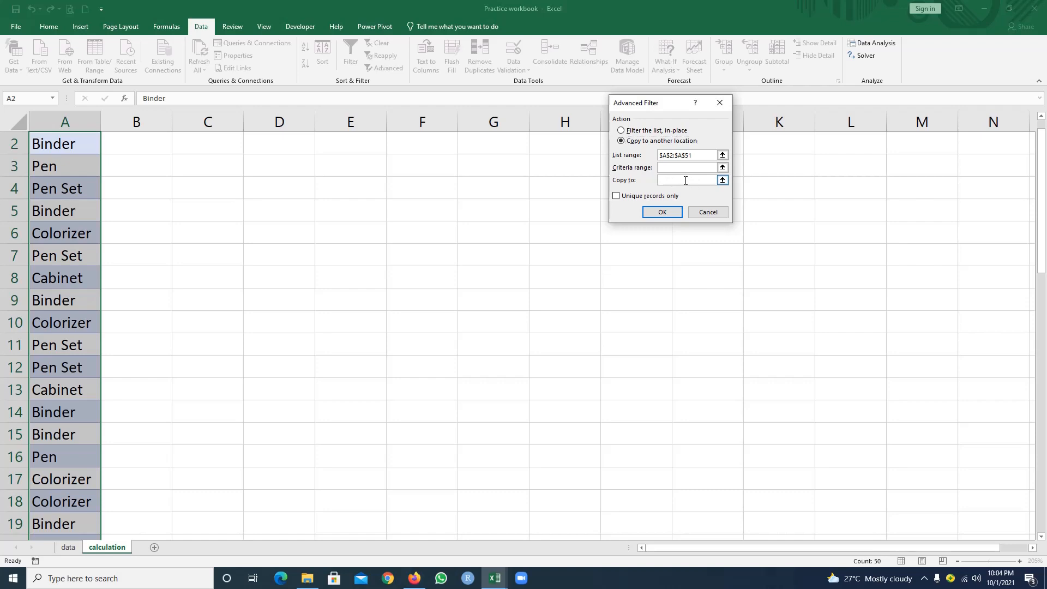
pyautogui.click(216, 166)
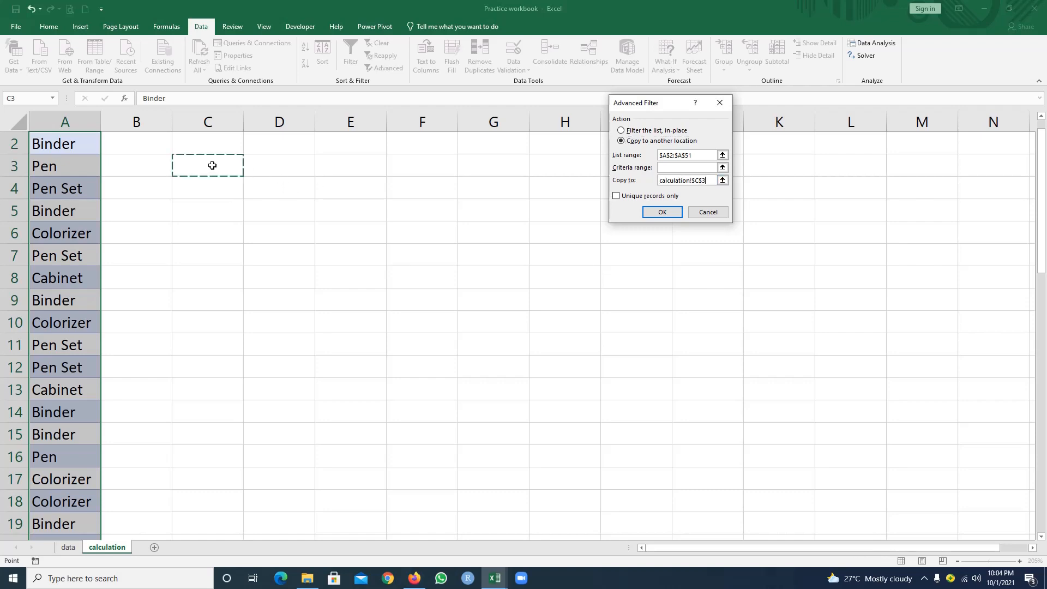
pyautogui.click(617, 197)
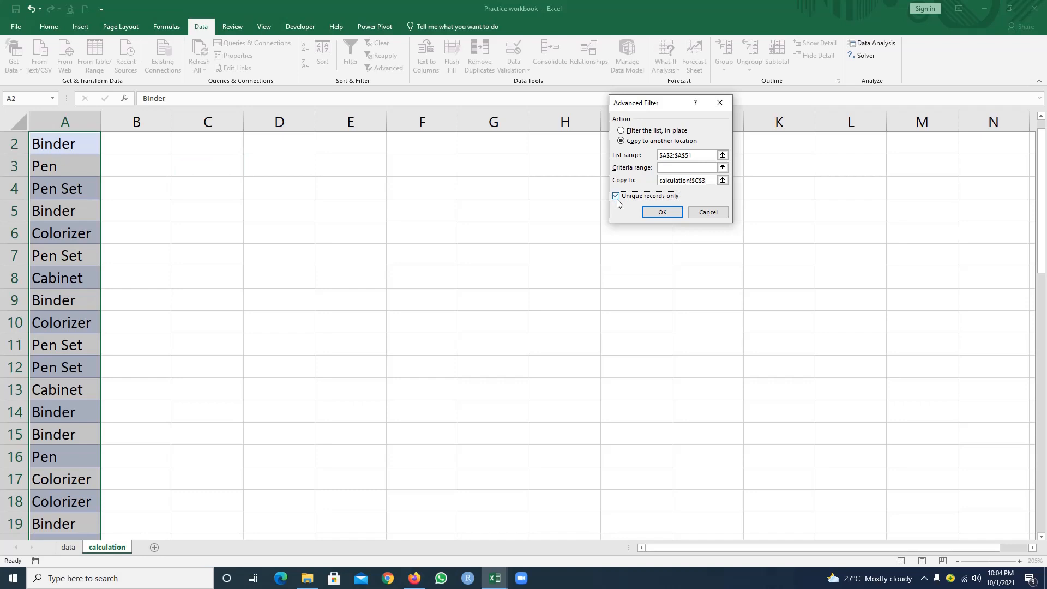
pyautogui.click(661, 213)
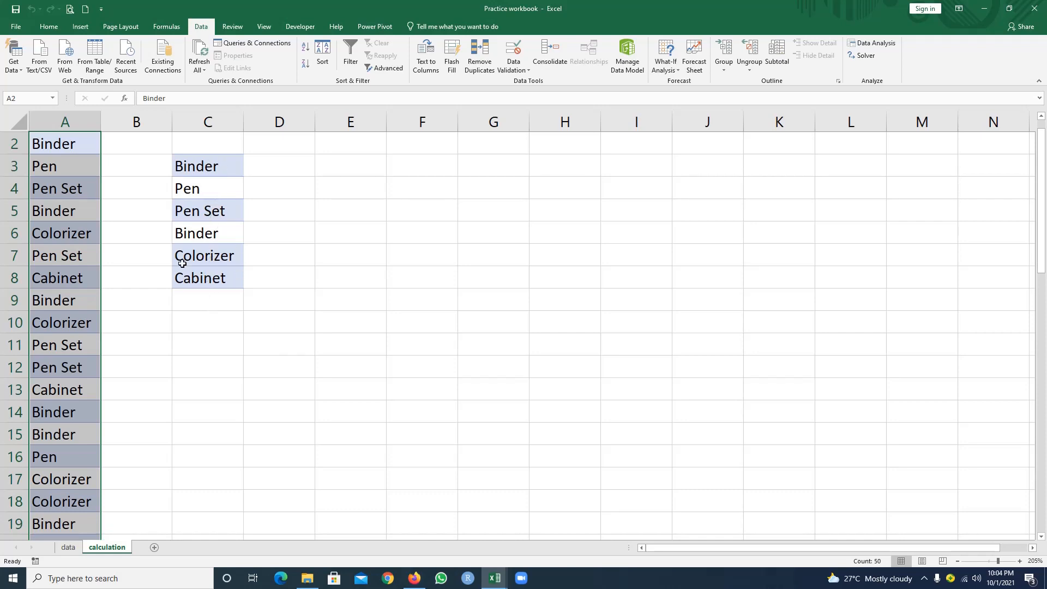
# - Clear the duplicate Binder entry in cell C3 above the extracted product list
pyautogui.click(217, 166)
pyautogui.press('Delete')
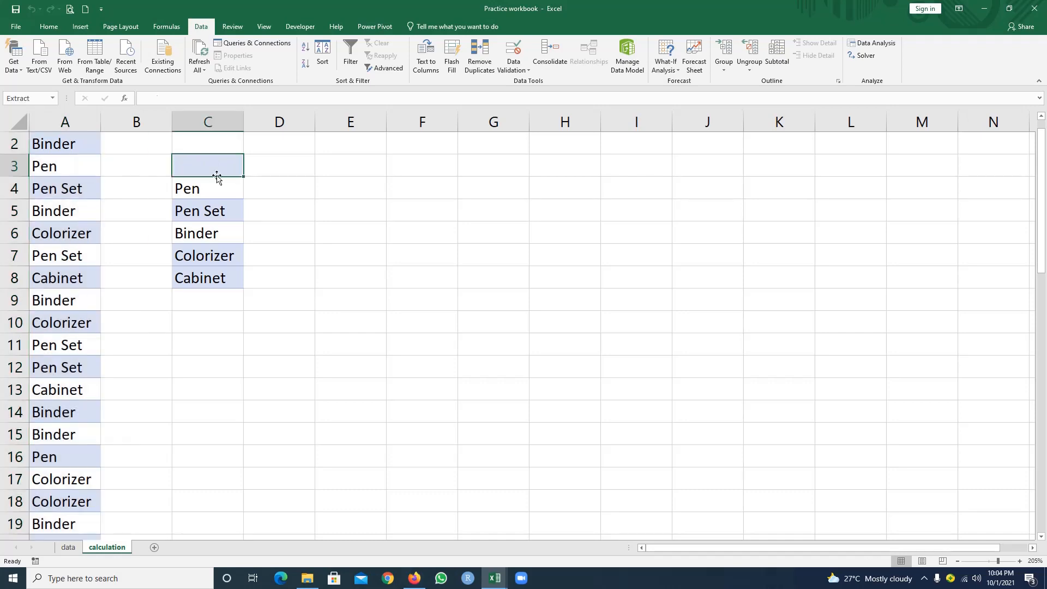
pyautogui.click(236, 185)
pyautogui.scroll(1, 101, 148)
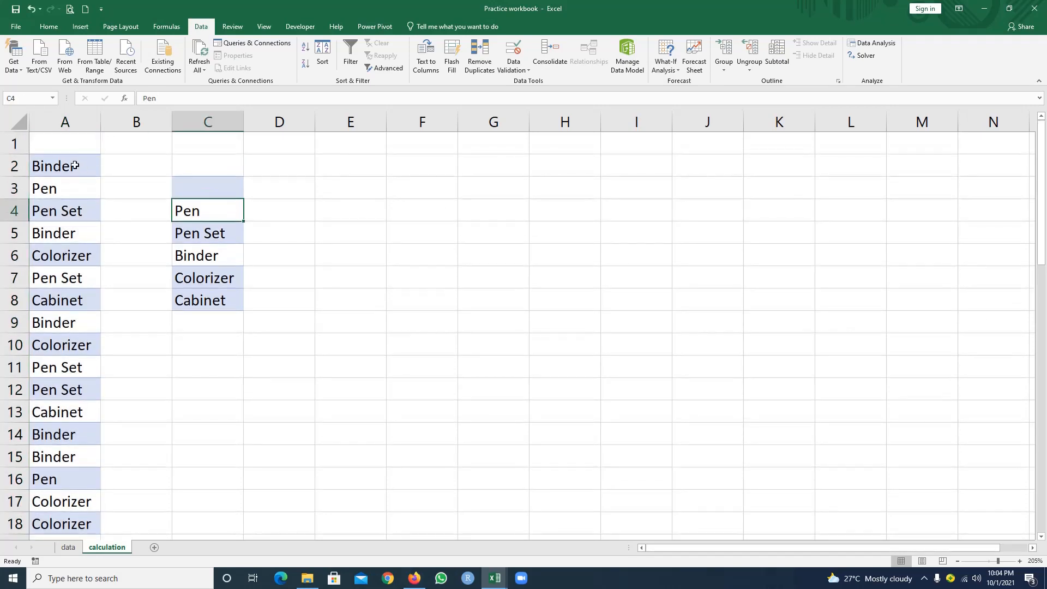
pyautogui.rightClick(84, 123)
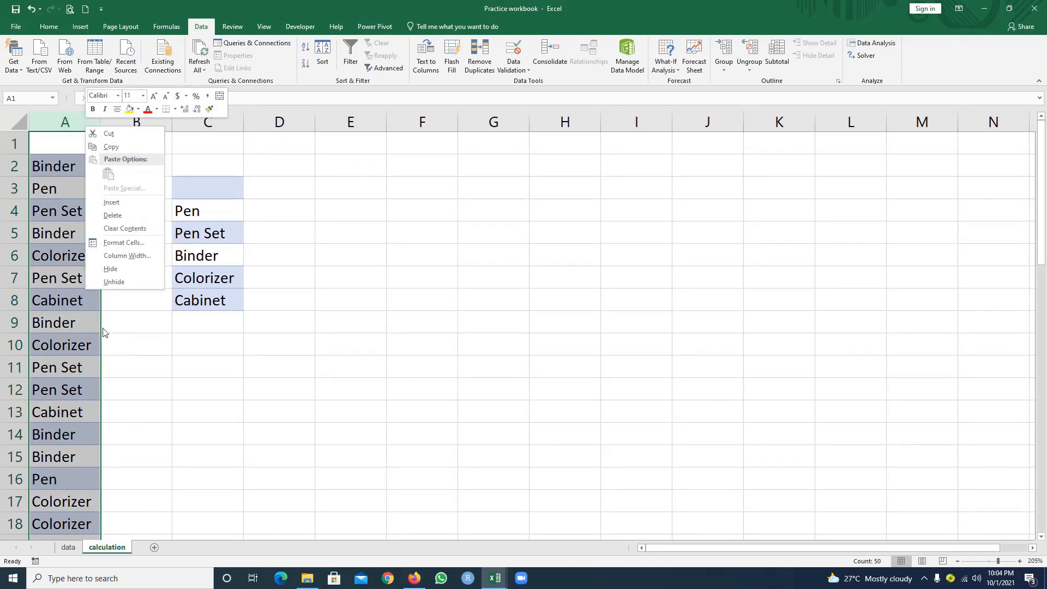
pyautogui.click(123, 203)
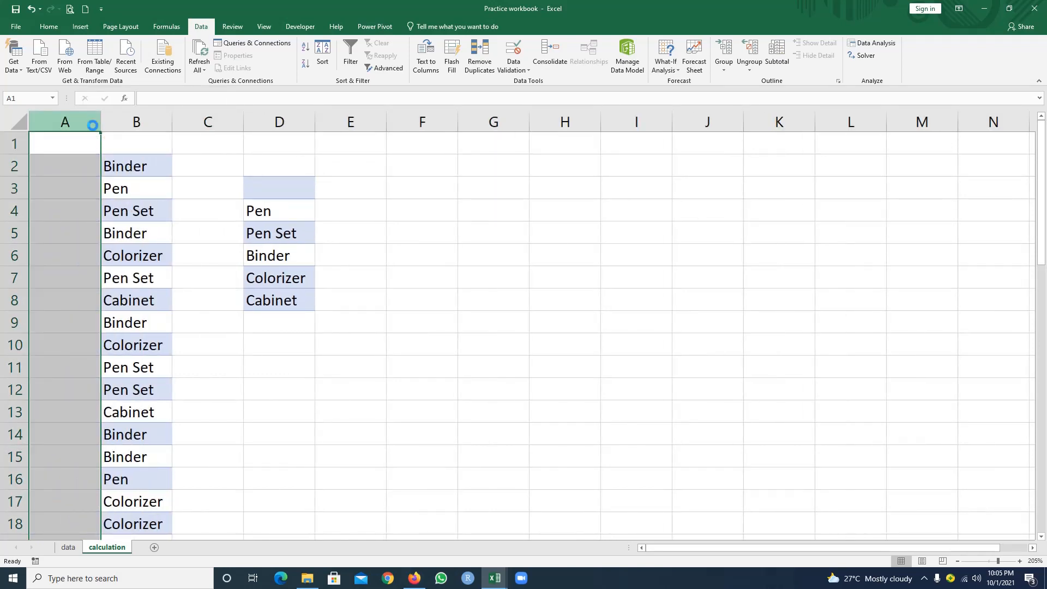
pyautogui.hotkey('ctrl', 'z')
# - Delete column A containing the full pasted product list from the calculation sheet
pyautogui.rightClick(89, 120)
pyautogui.click(116, 208)
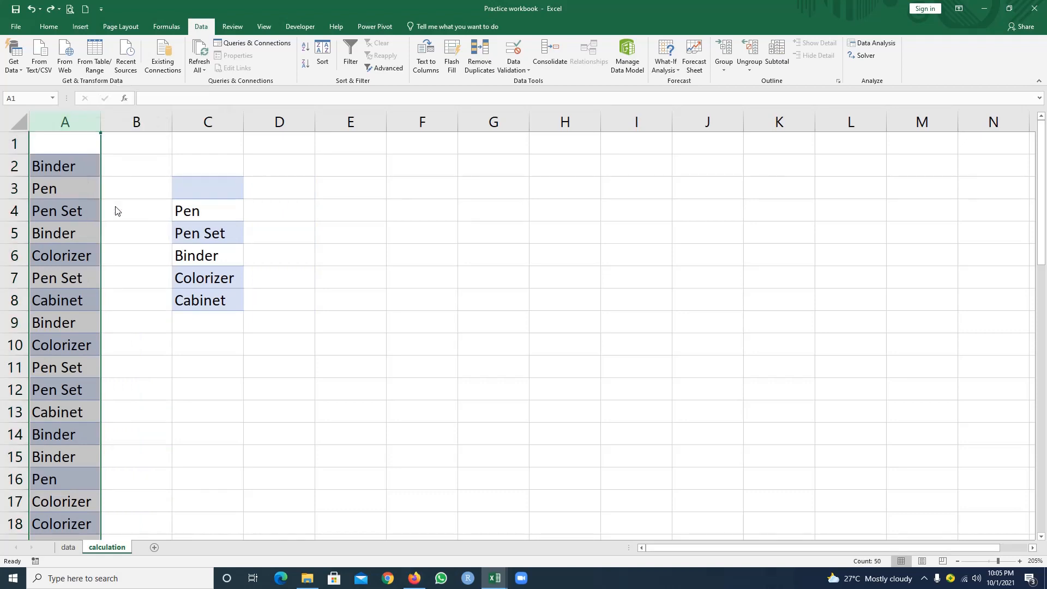
pyautogui.click(248, 219)
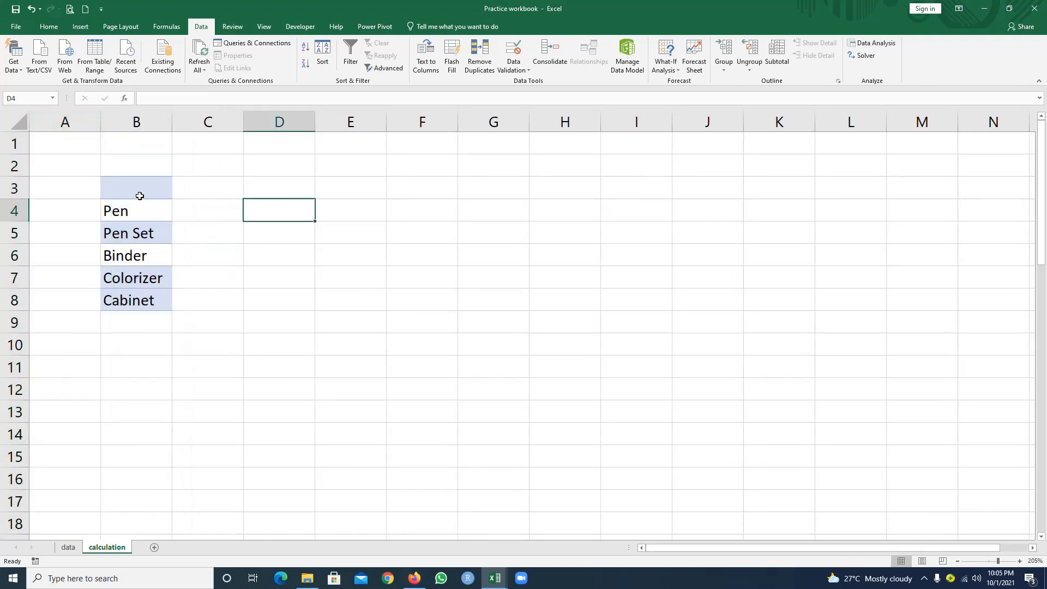
# - Clear the formatting of the unique product list in B3:B8 on the calculation sheet
pyautogui.moveTo(141, 193); pyautogui.dragTo(143, 300)
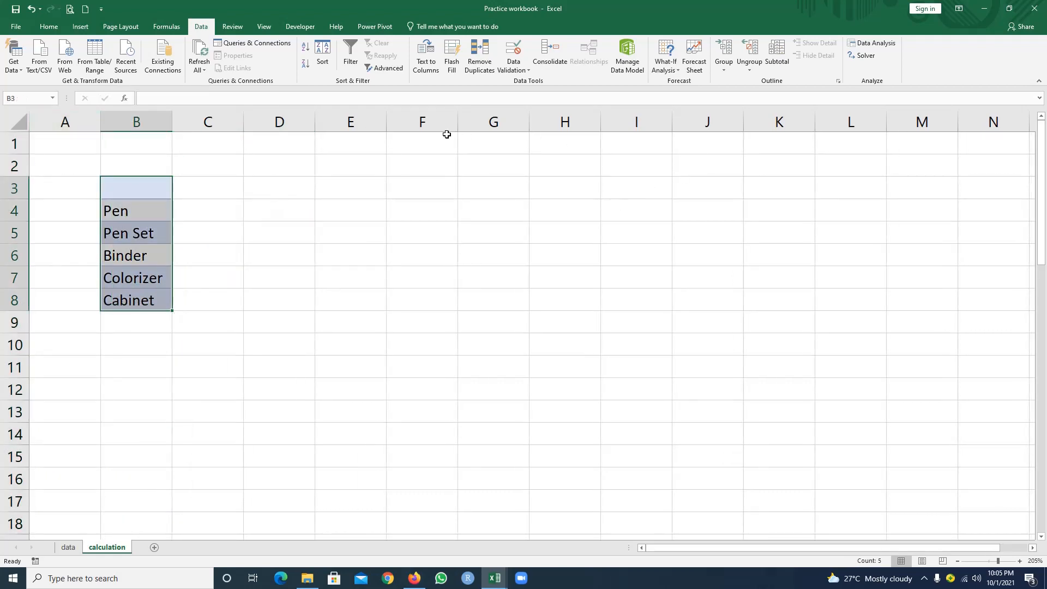
pyautogui.click(49, 27)
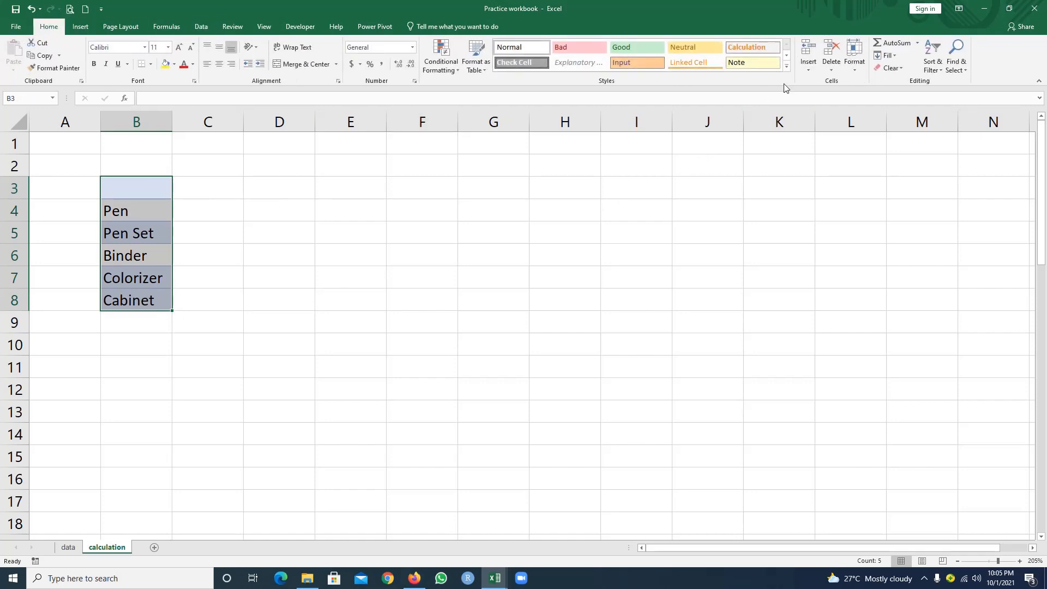
pyautogui.click(889, 67)
pyautogui.click(911, 97)
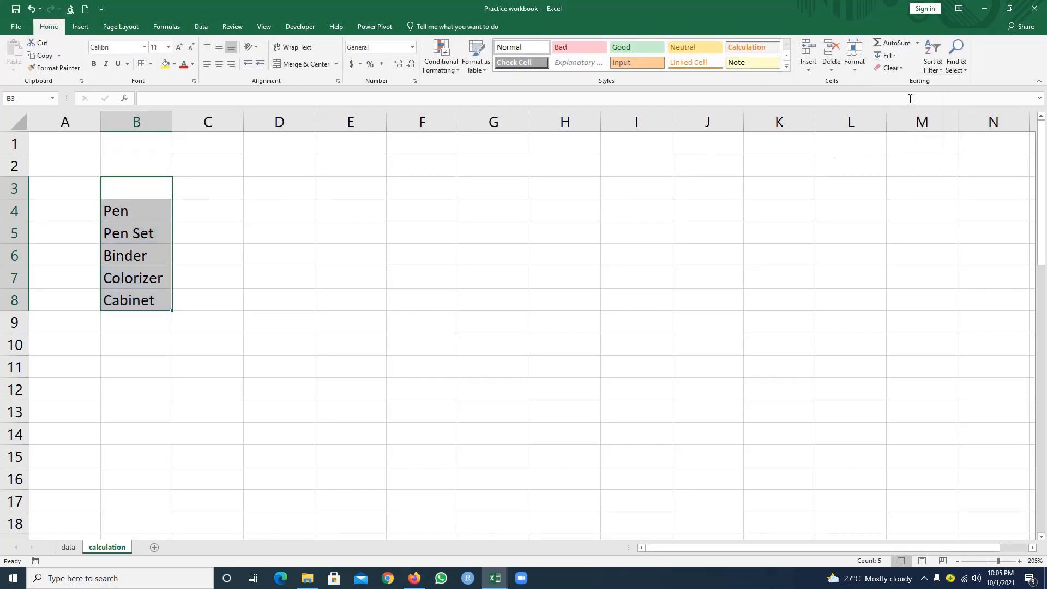
pyautogui.click(218, 232)
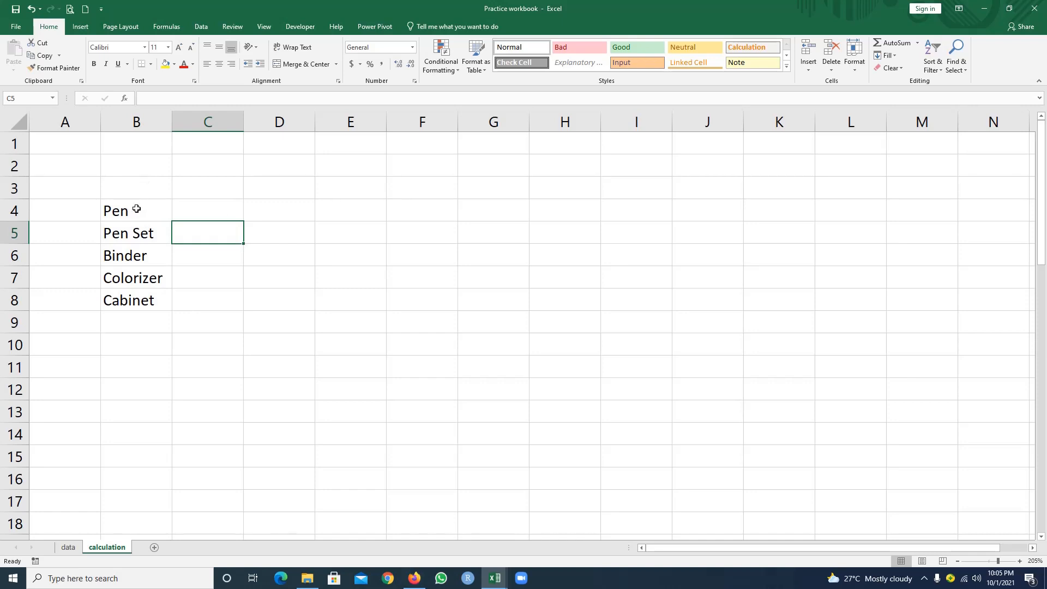
# - Move the product list from B4:B8 up one row so it starts in B3
pyautogui.click(138, 204)
pyautogui.hotkey('ctrl', 'shift', 'Down')
pyautogui.moveTo(141, 200); pyautogui.dragTo(141, 186)
# - Enter the headers Products, Qty Sold and Sales in cells B2, C2 and D2
pyautogui.click(153, 163)
pyautogui.write('Products')
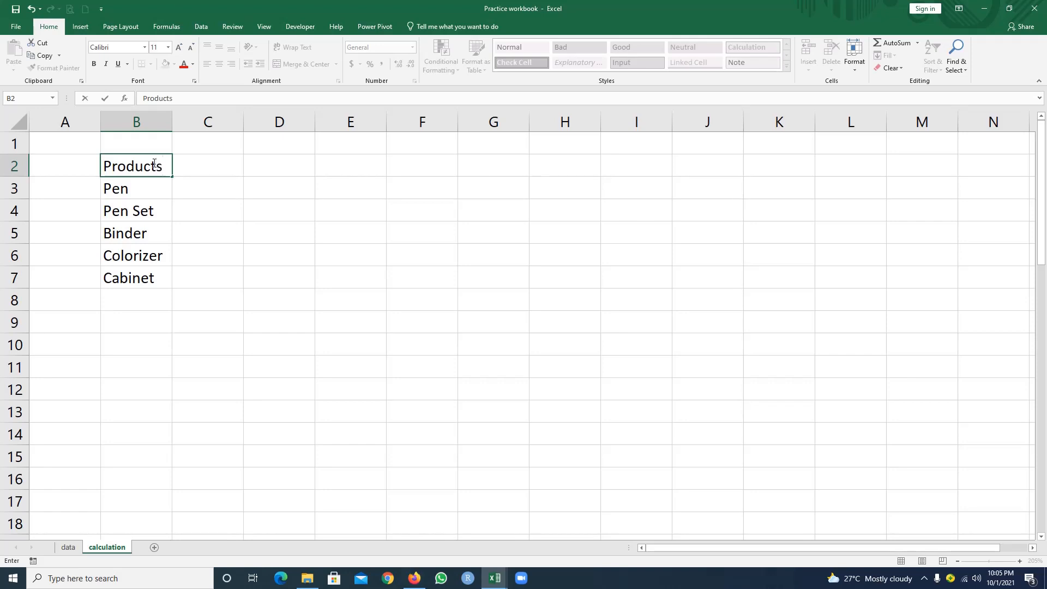
pyautogui.press('Tab')
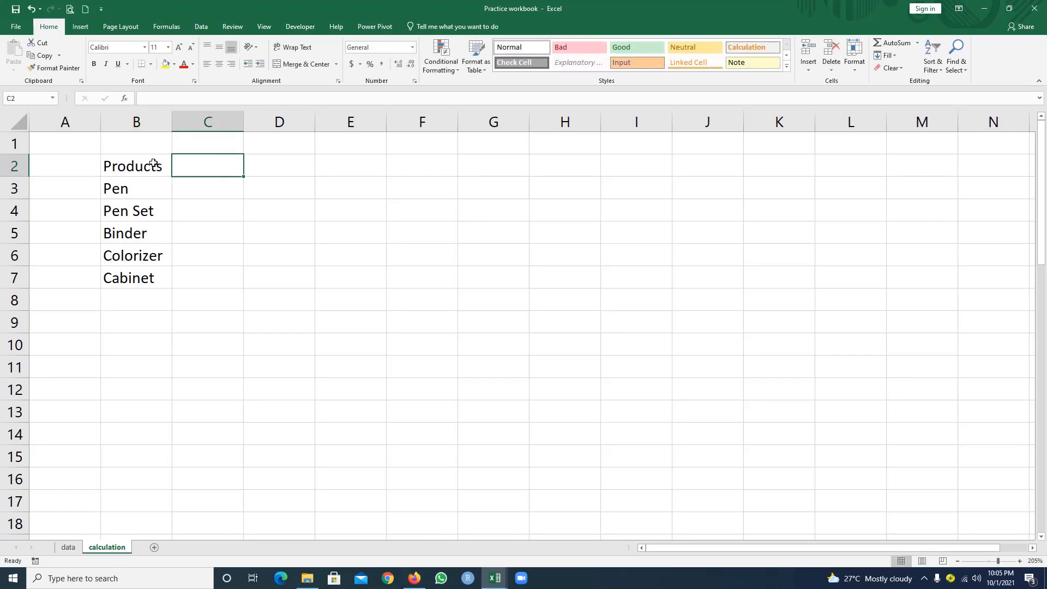
pyautogui.hotkey('alt', 'q')
pyautogui.click(222, 174)
pyautogui.write('q')
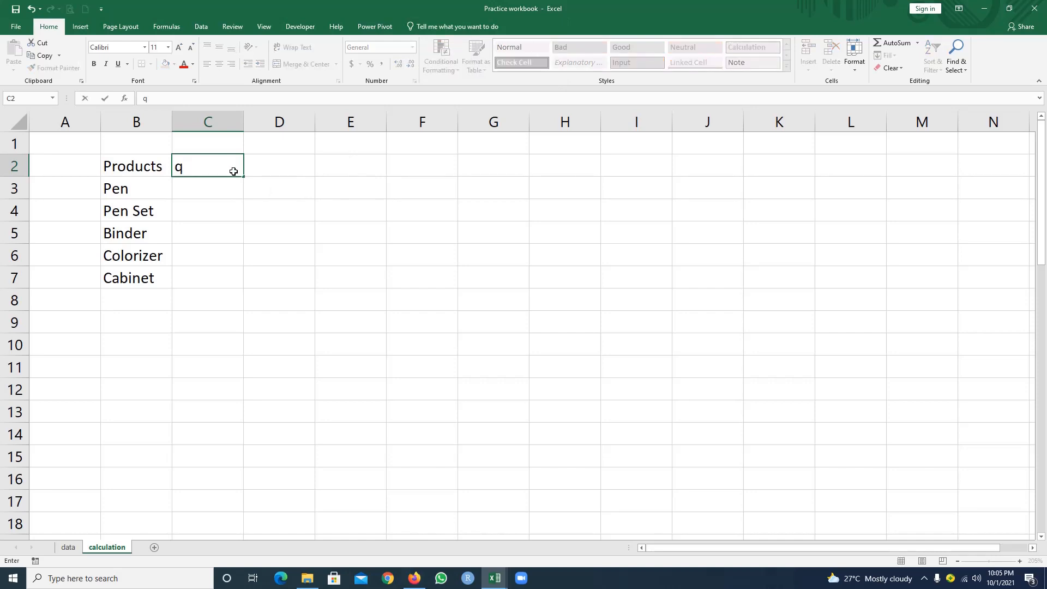
pyautogui.press('BackSpace')
pyautogui.write('Qty Sold')
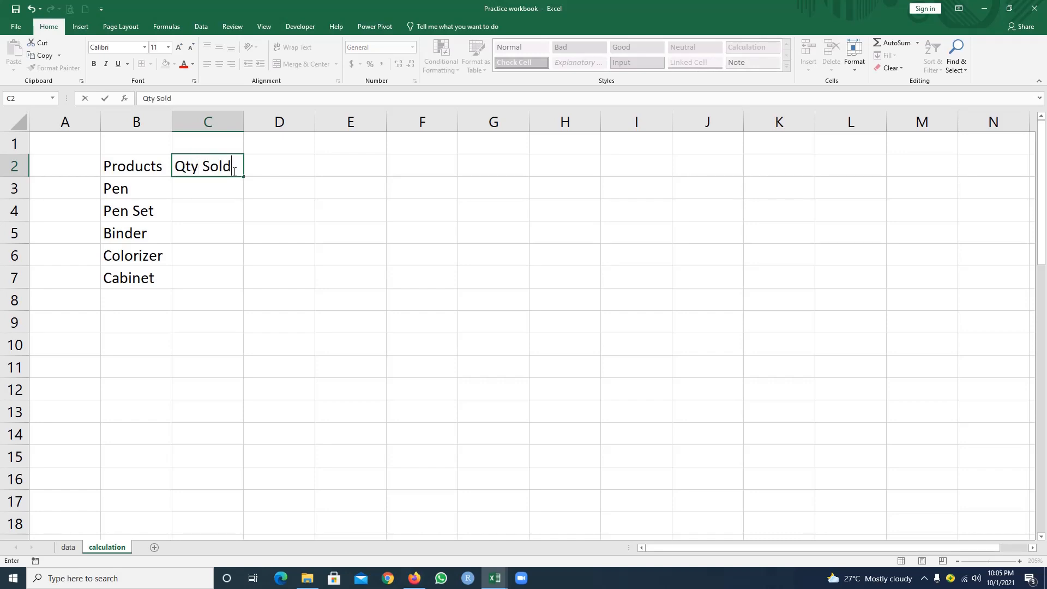
pyautogui.press('Tab')
pyautogui.write('Sale')
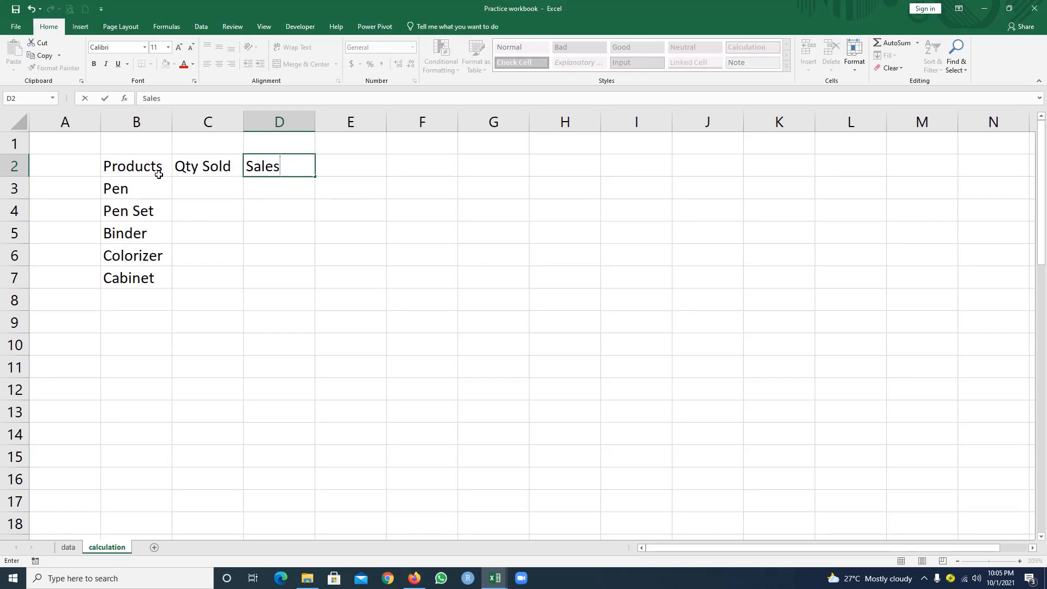
# - Make the header row B2:D2 bold
pyautogui.moveTo(158, 171); pyautogui.dragTo(278, 167)
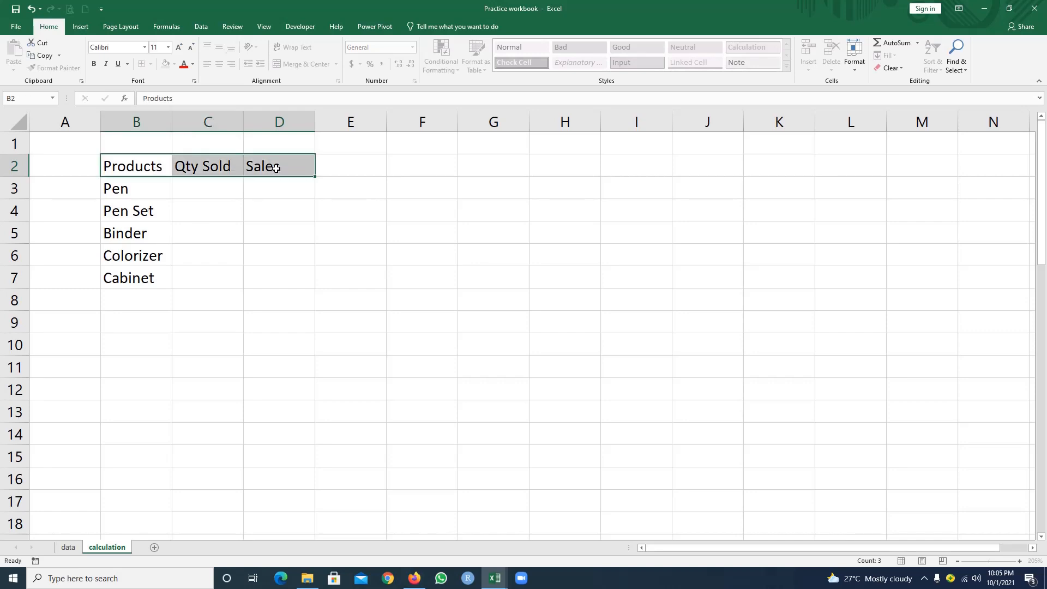
pyautogui.click(94, 64)
pyautogui.click(327, 259)
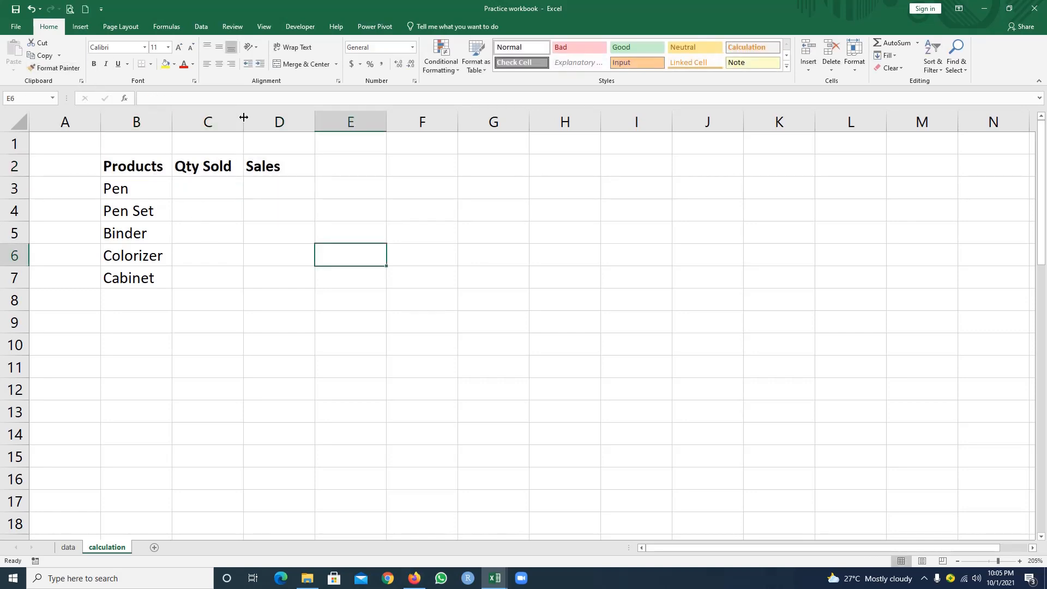
# - Widen columns B and C slightly and column D more on the calculation sheet
pyautogui.moveTo(244, 121); pyautogui.dragTo(252, 122)
pyautogui.moveTo(171, 122); pyautogui.dragTo(180, 122)
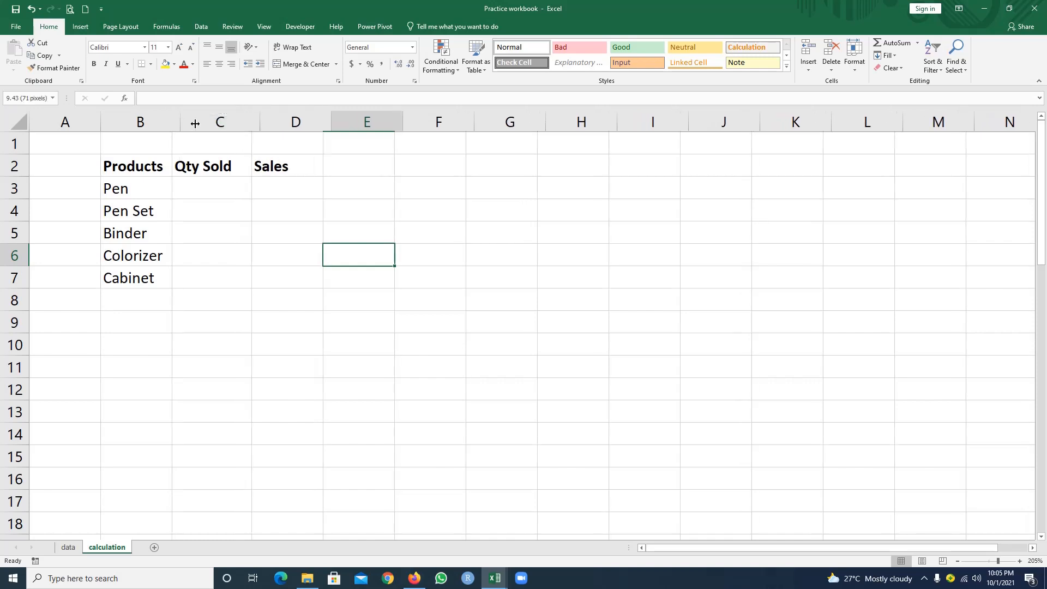
pyautogui.moveTo(331, 125); pyautogui.dragTo(362, 126)
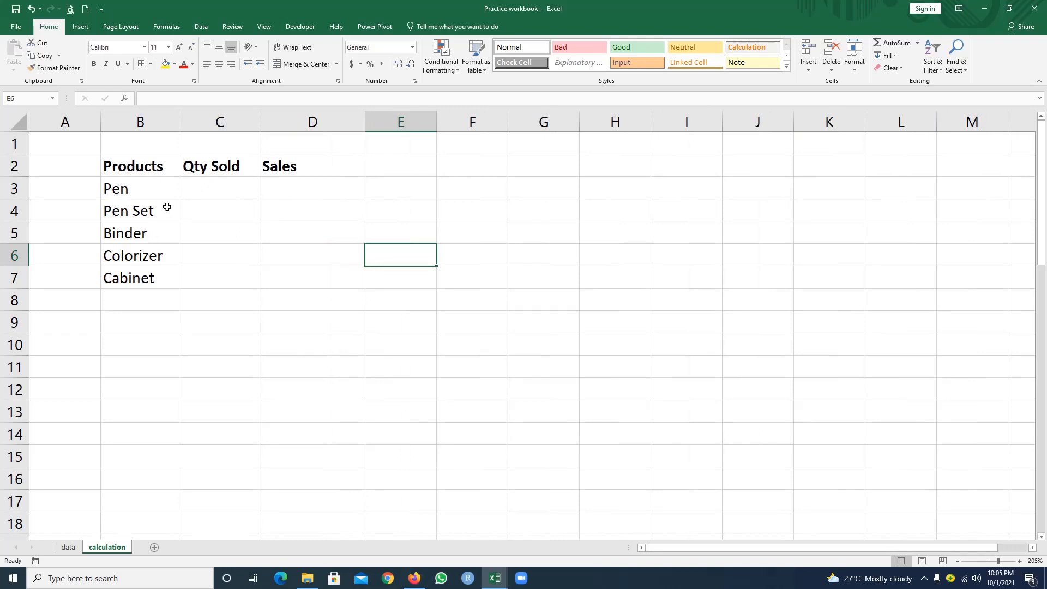
# - Enter =SUMIF(data!E:E,calculation!B3,data!G:G) in C3 to total the units sold for Pen
pyautogui.click(239, 190)
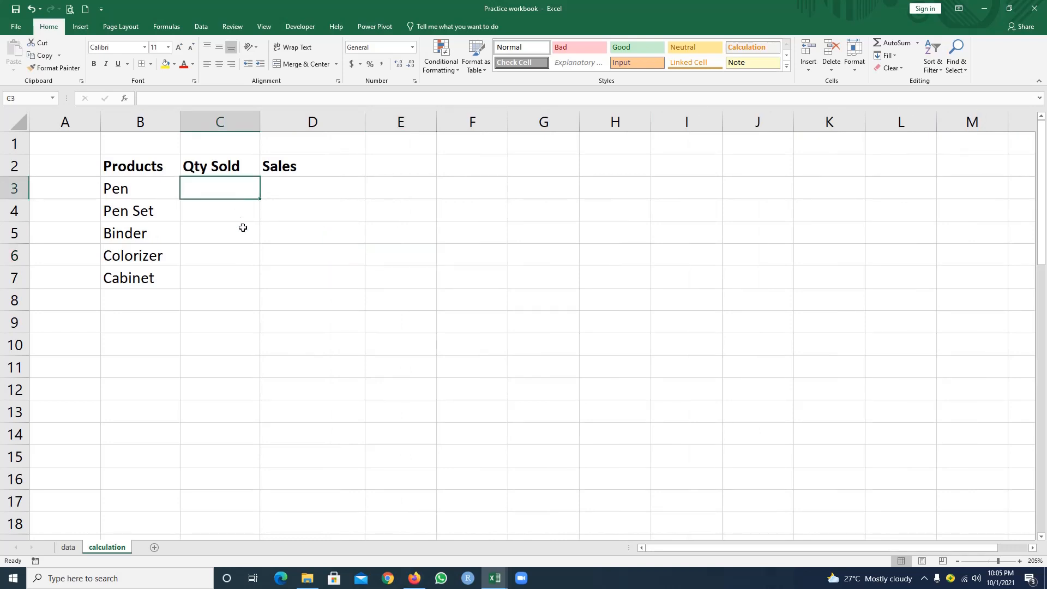
pyautogui.write('=si')
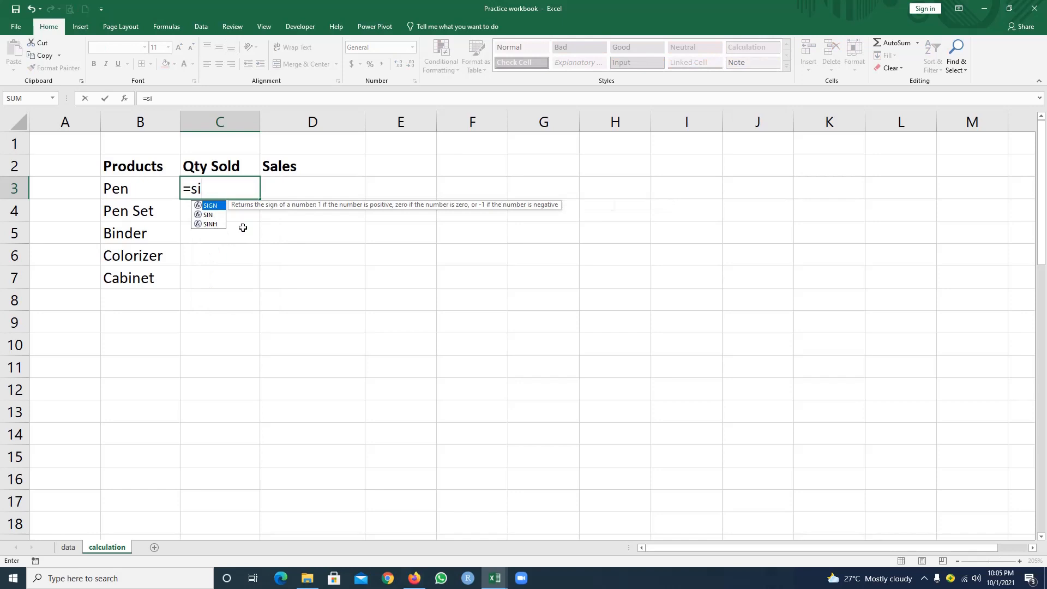
pyautogui.press('BackSpace')
pyautogui.write('umif')
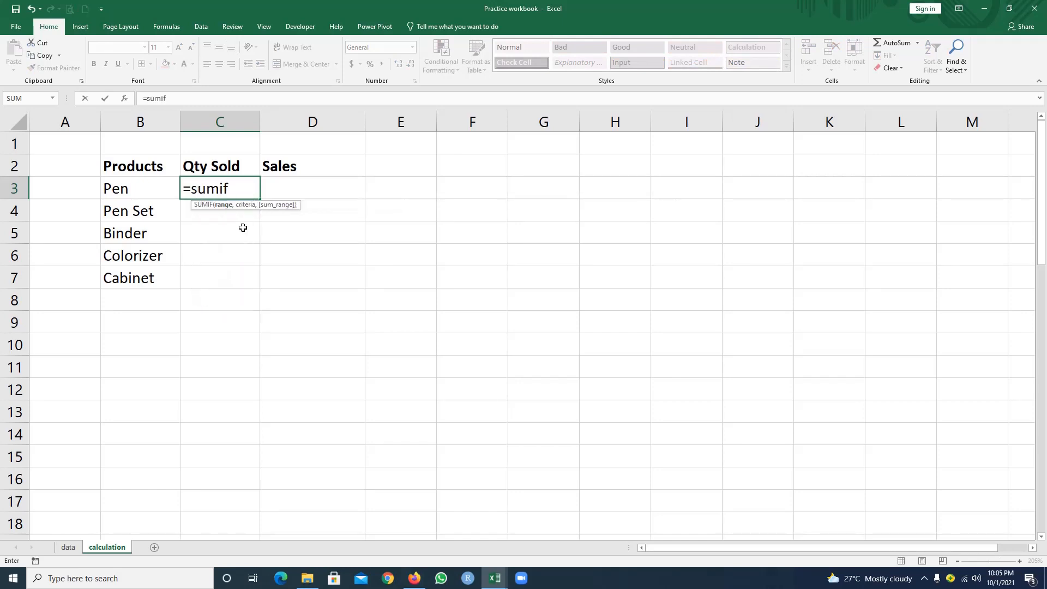
pyautogui.press('Tab')
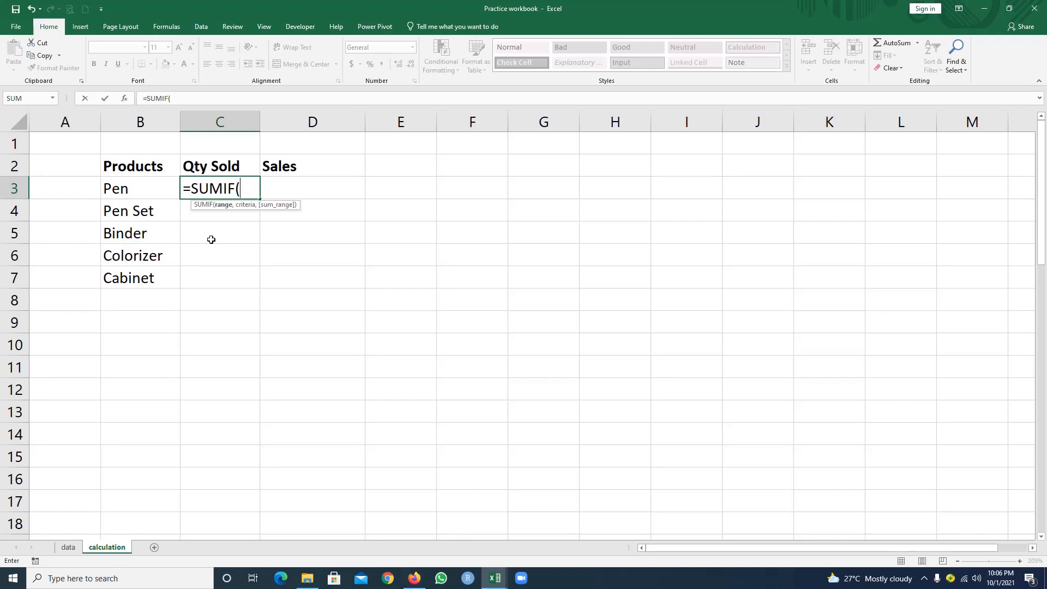
pyautogui.click(68, 547)
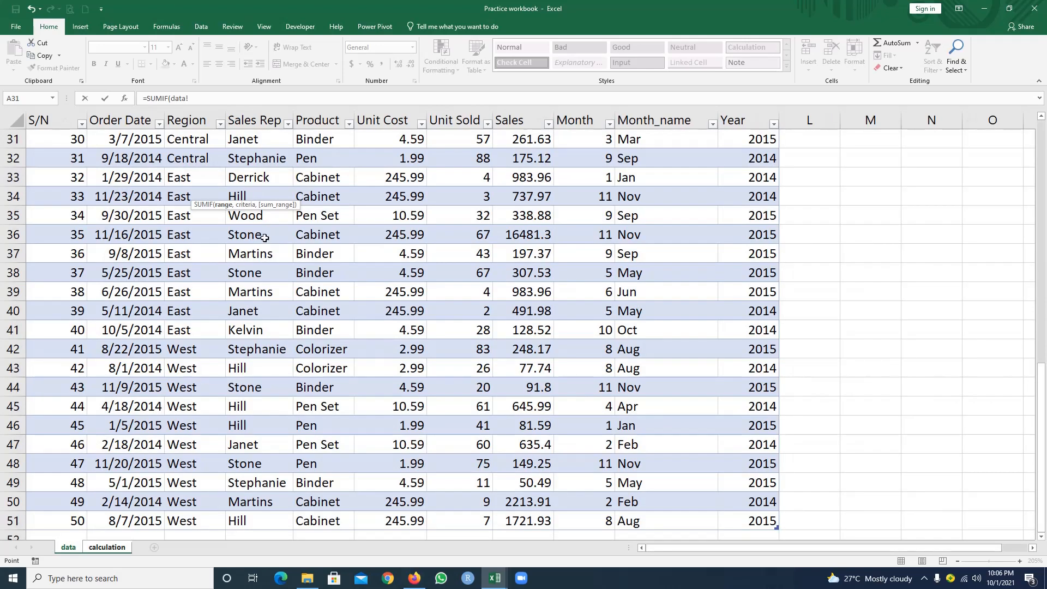
pyautogui.scroll(10, 327, 161)
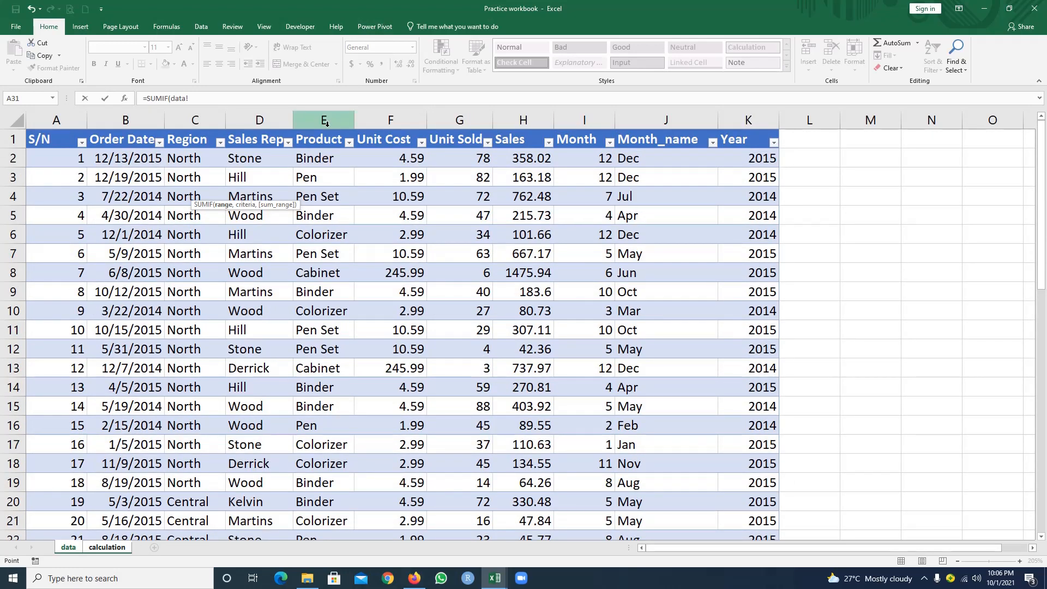
pyautogui.click(325, 123)
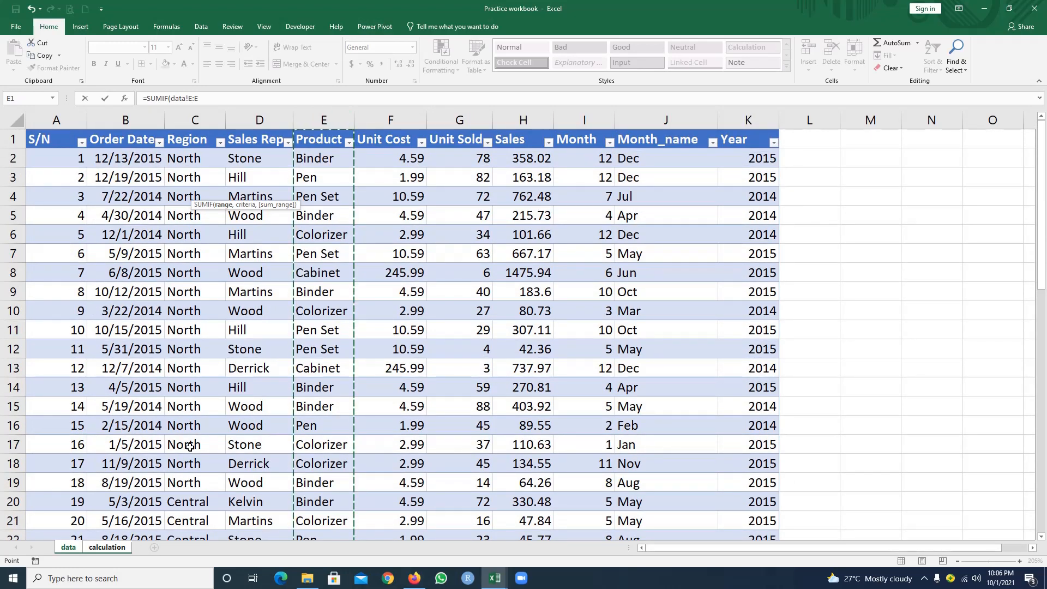
pyautogui.write(',')
pyautogui.click(106, 548)
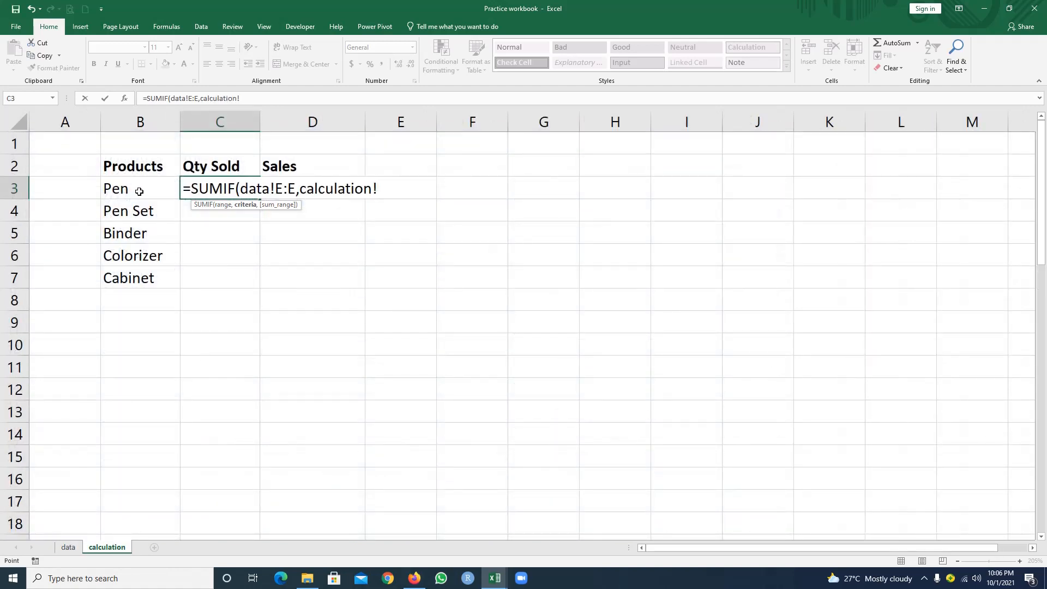
pyautogui.click(139, 191)
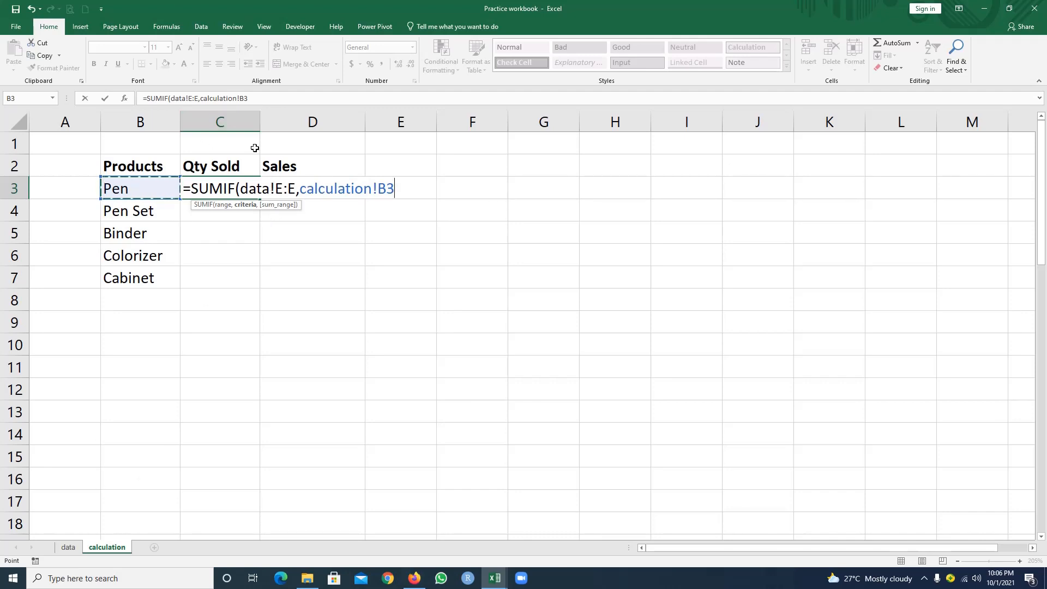
pyautogui.write(',')
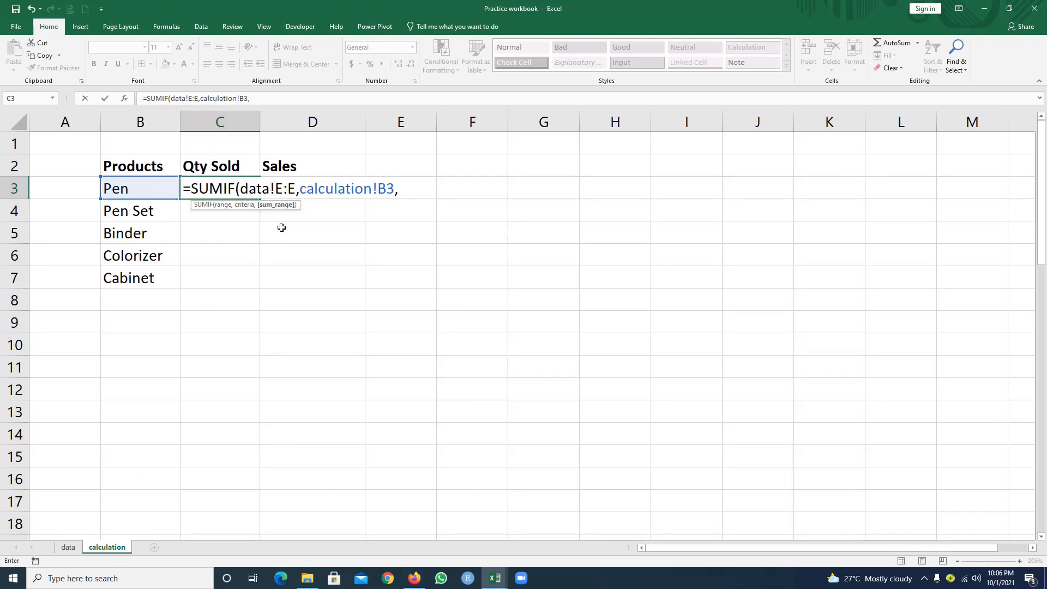
pyautogui.click(68, 547)
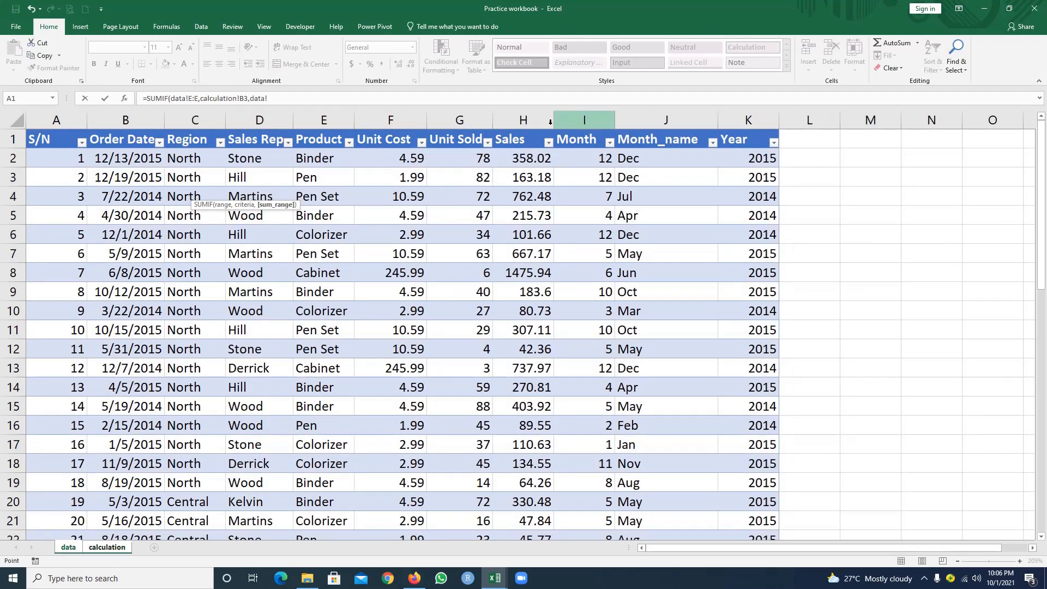
pyautogui.click(461, 120)
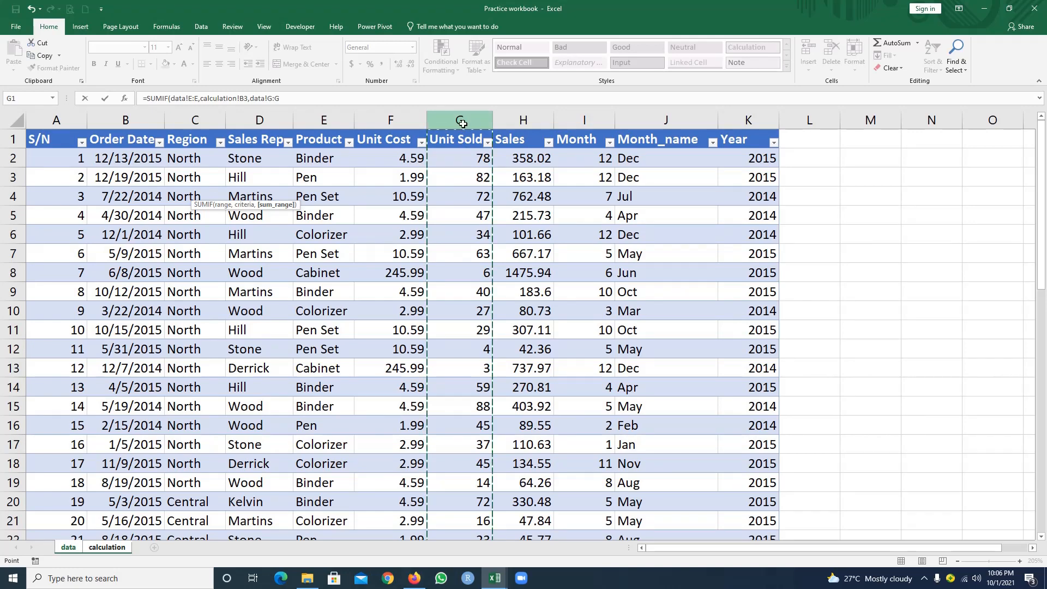
pyautogui.press('Return')
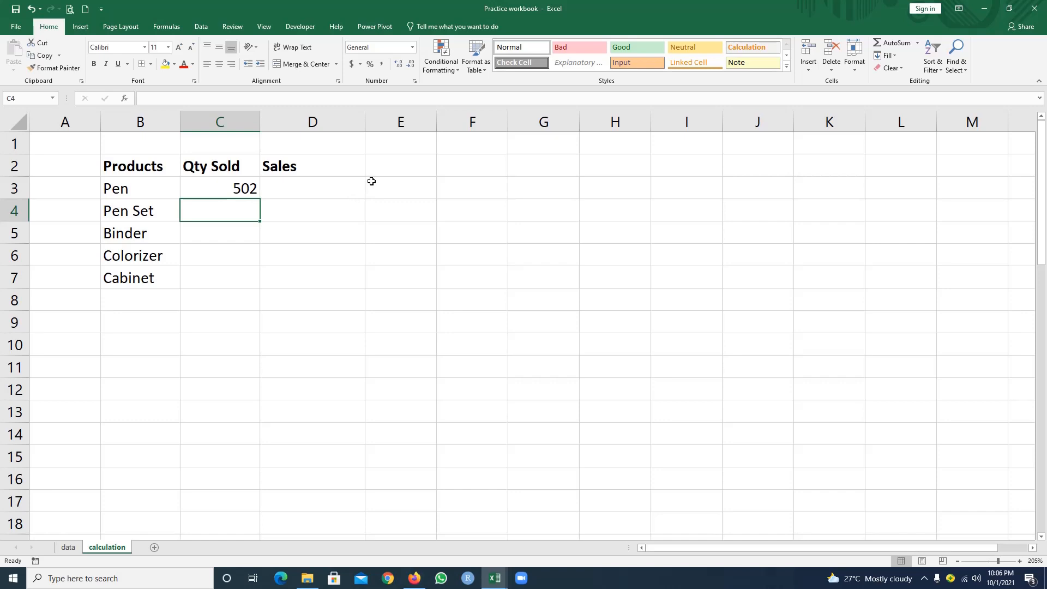
# - Fill the Qty Sold formula from C3 down to C7 for the remaining products
pyautogui.click(241, 190)
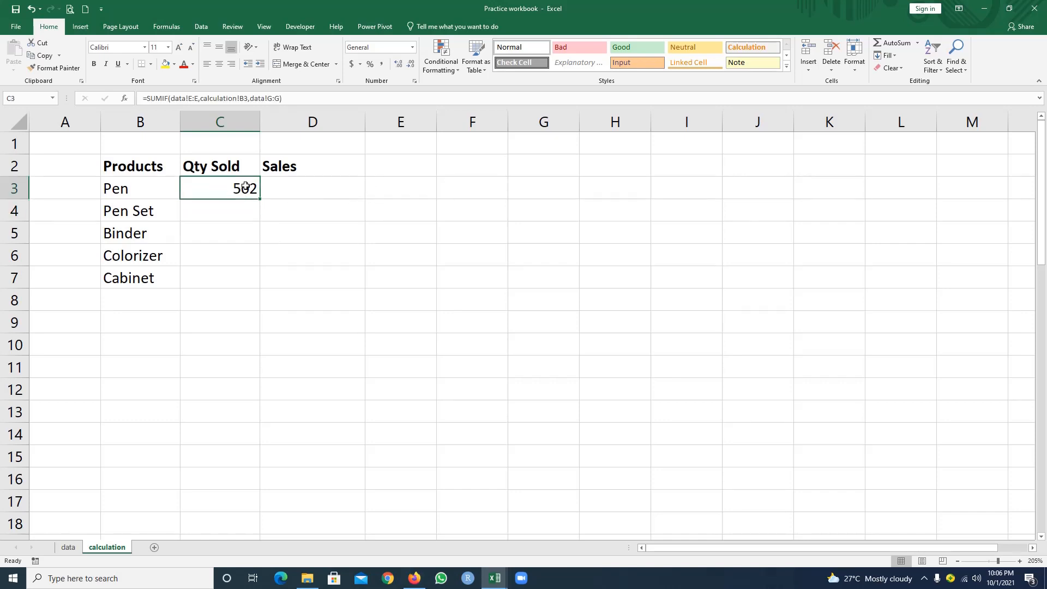
pyautogui.moveTo(259, 199); pyautogui.dragTo(245, 290)
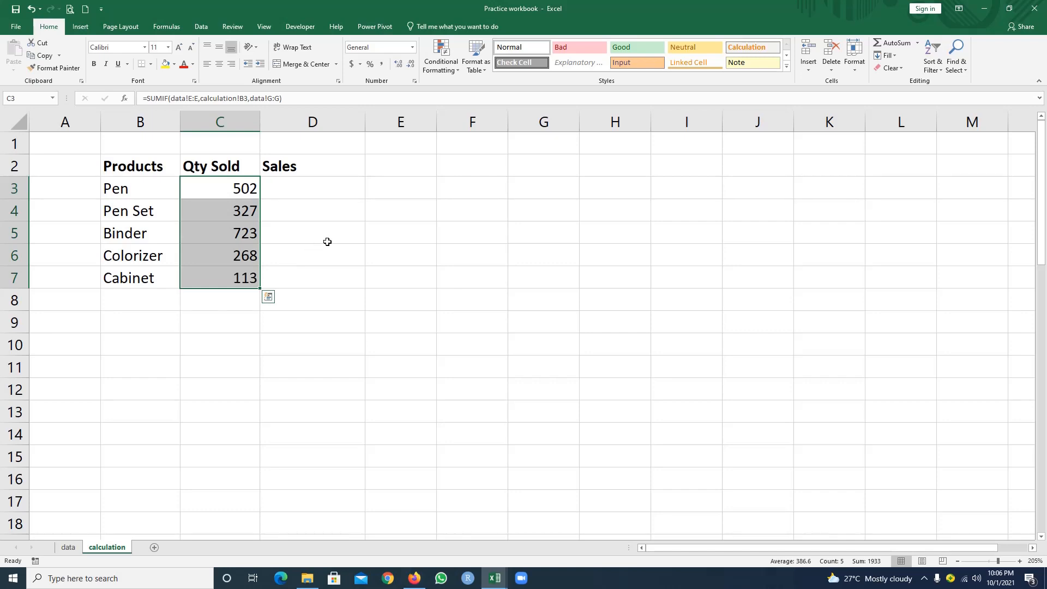
# - Enter =SUMIF(data!E:E,calculation!B3,data!H:H) in D3 to total the sales for Pen
pyautogui.click(319, 195)
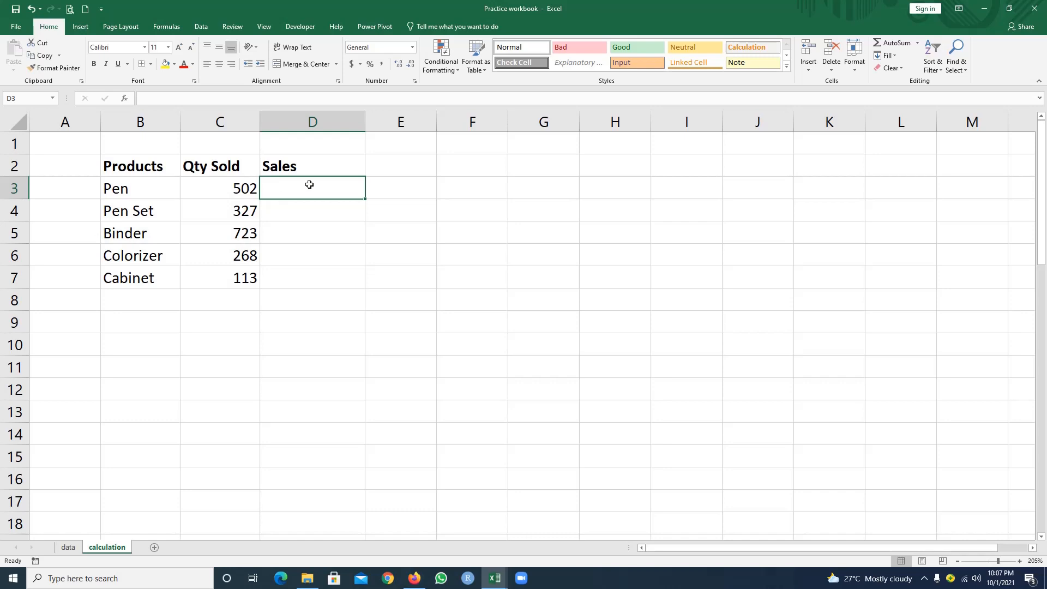
pyautogui.write('=')
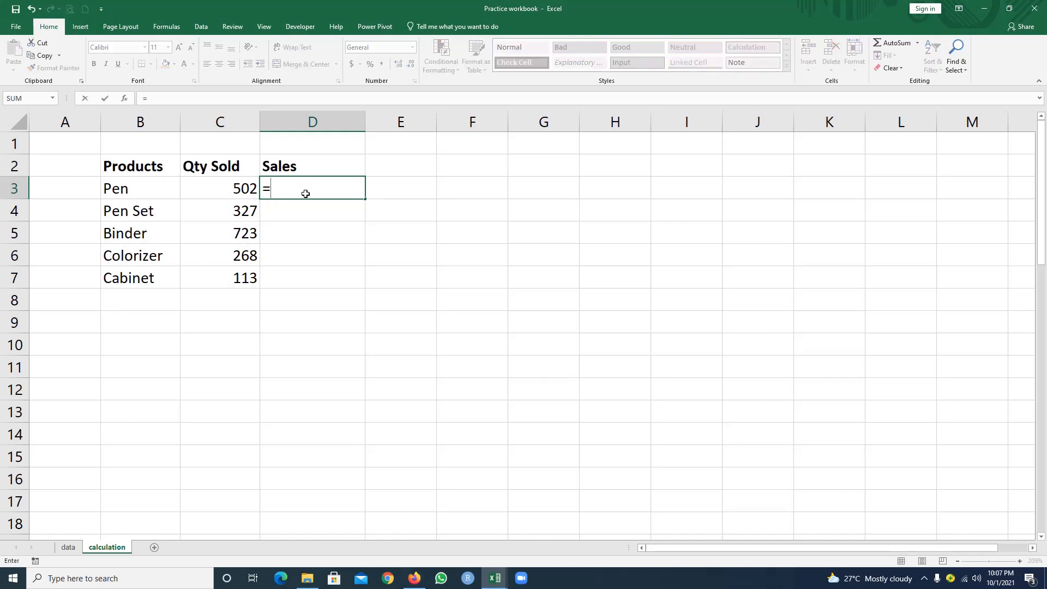
pyautogui.write('sumi')
pyautogui.press('Tab')
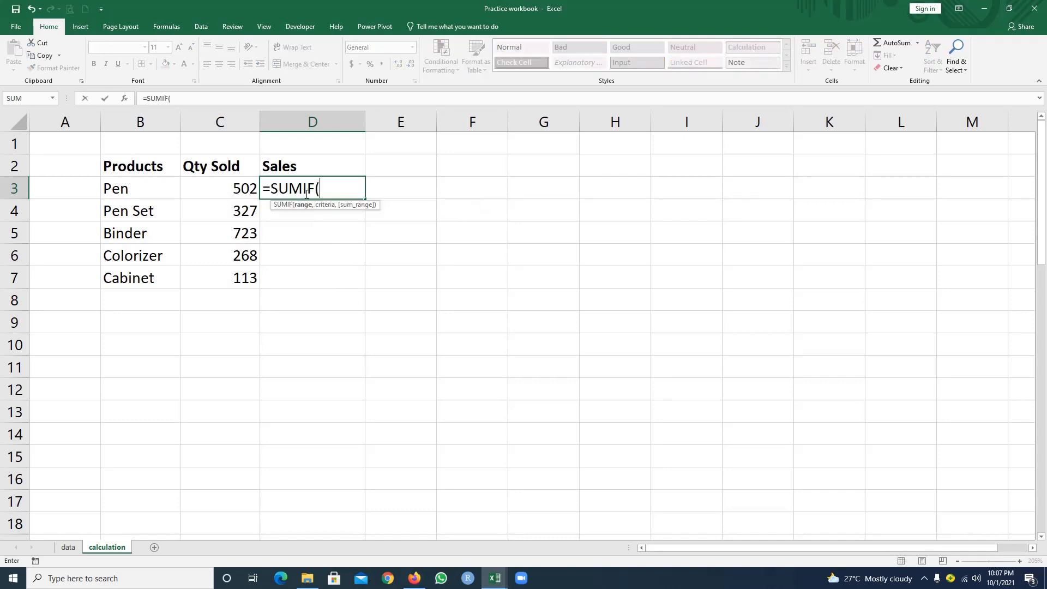
pyautogui.click(68, 547)
pyautogui.click(324, 122)
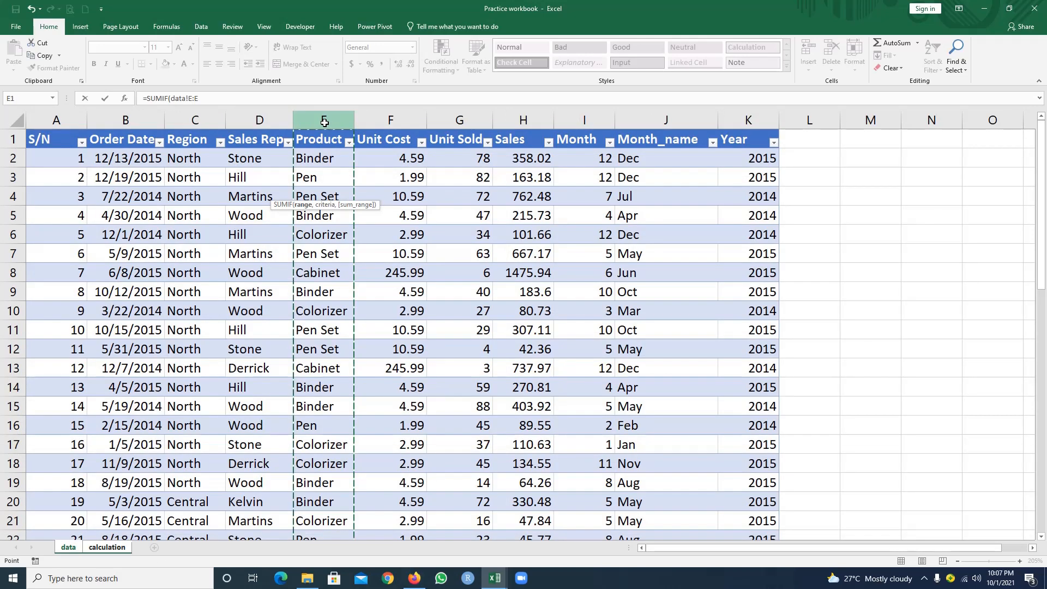
pyautogui.write(',')
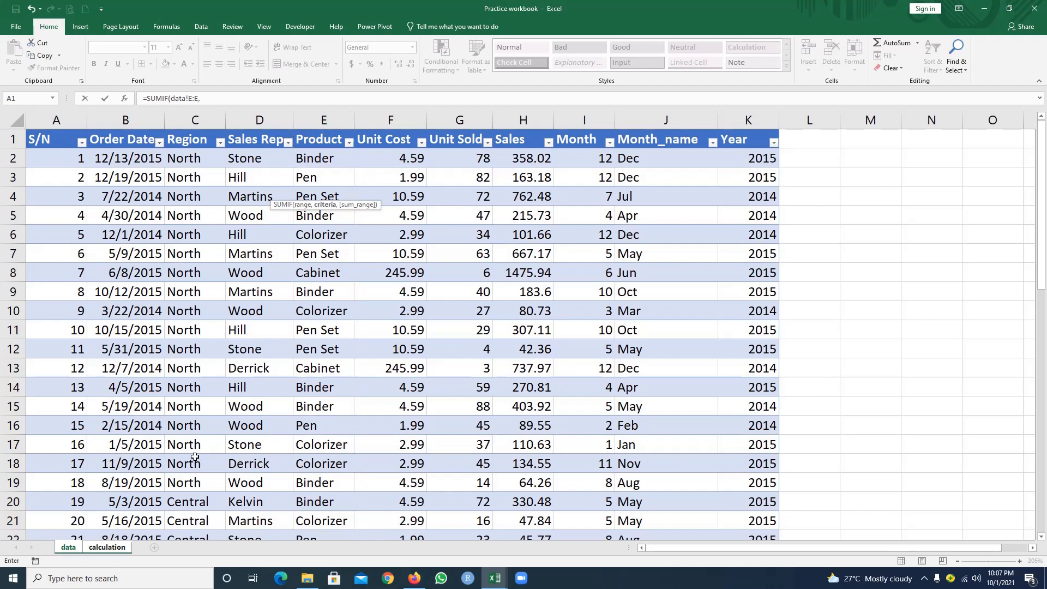
pyautogui.click(112, 548)
pyautogui.click(145, 190)
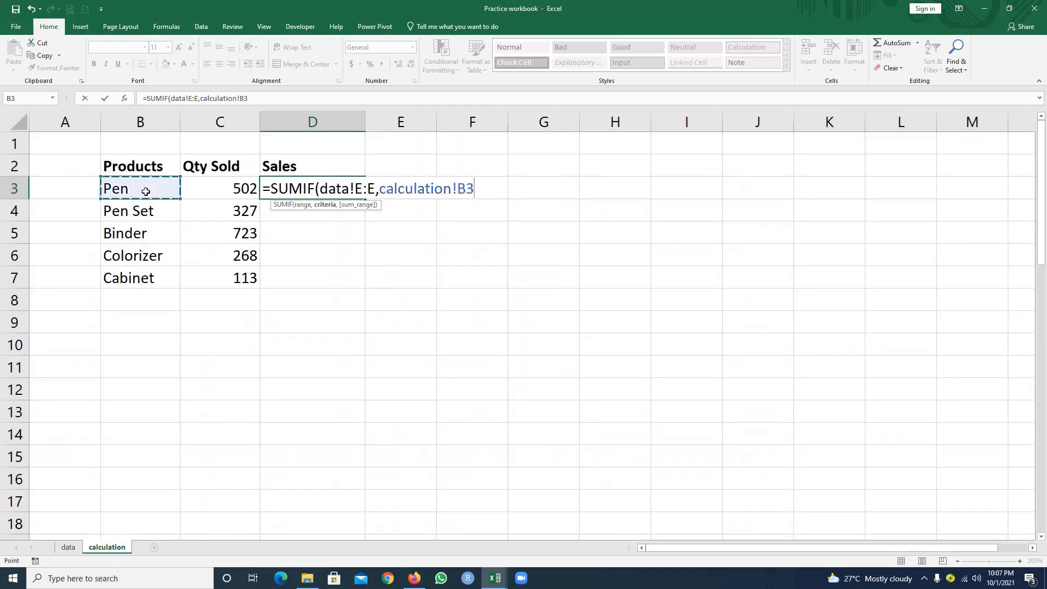
pyautogui.write(',')
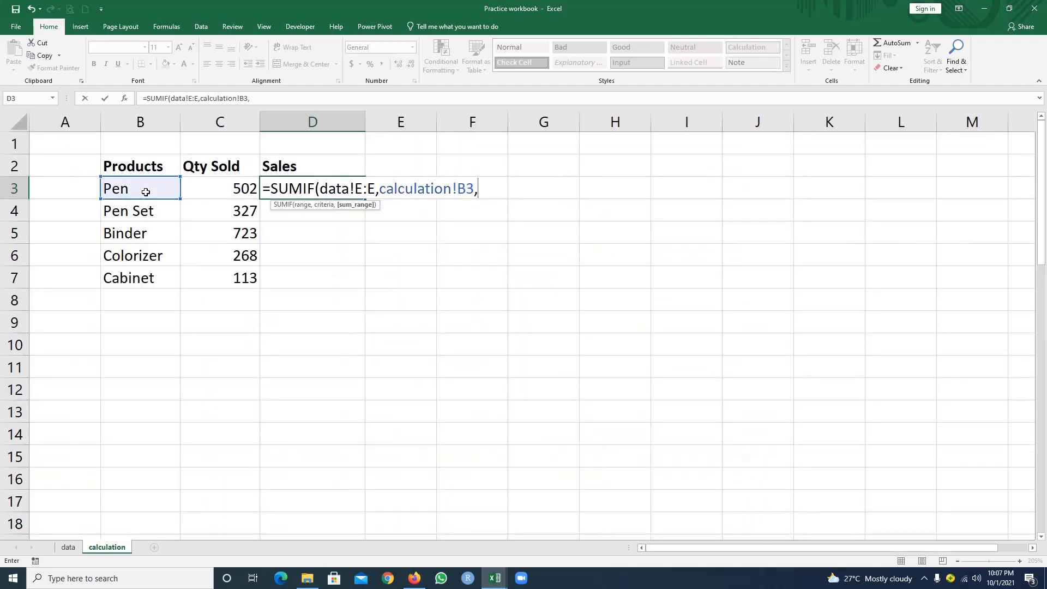
pyautogui.click(76, 549)
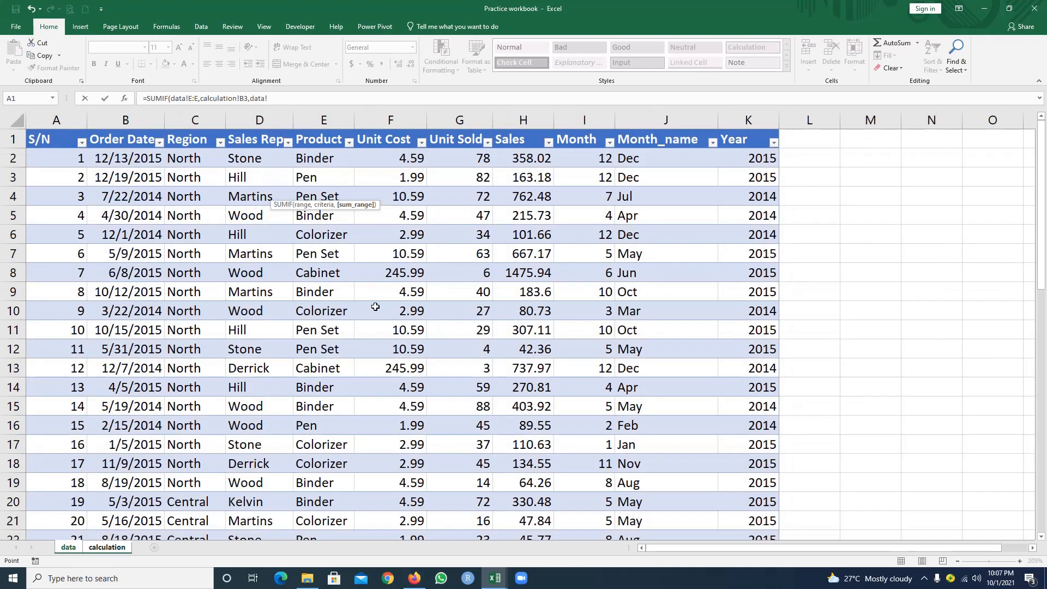
pyautogui.click(526, 120)
pyautogui.press('Return')
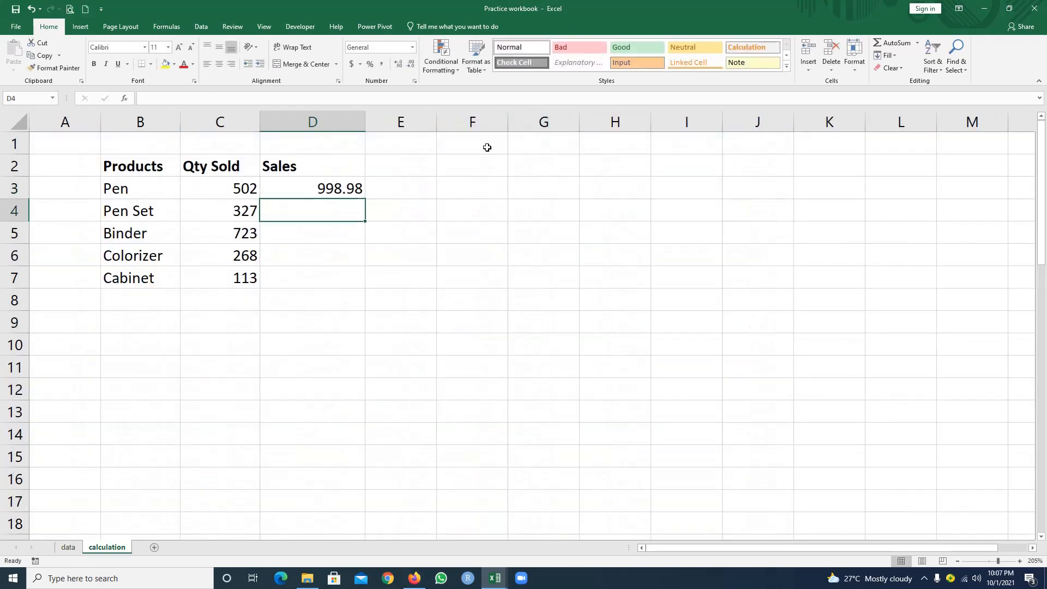
# - Fill the Sales formula from D3 down to D7 and apply the comma number style to D3:D7
pyautogui.click(356, 189)
pyautogui.moveTo(365, 201); pyautogui.dragTo(353, 284)
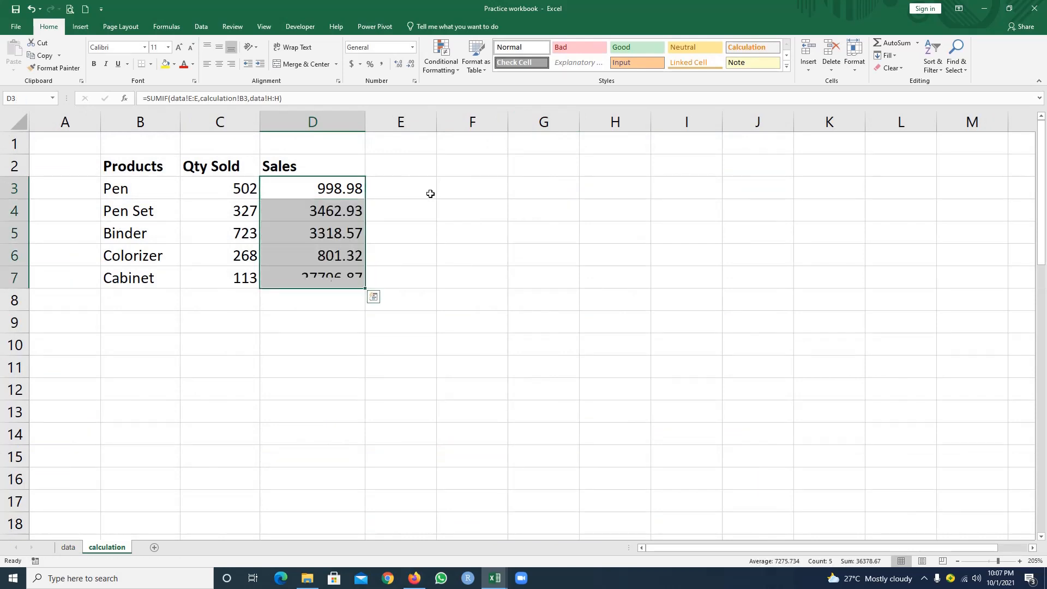
pyautogui.click(382, 63)
pyautogui.click(419, 280)
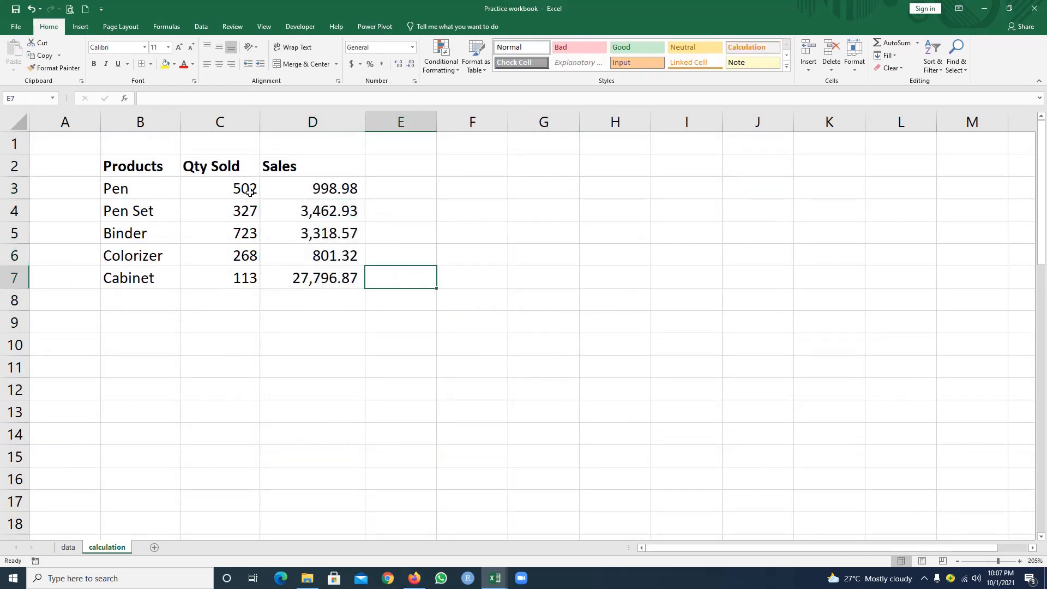
# - Copy the Products header and product list in B2:B7 to B11:B16
pyautogui.moveTo(152, 167); pyautogui.dragTo(148, 273)
pyautogui.hotkey('ctrl', 'c')
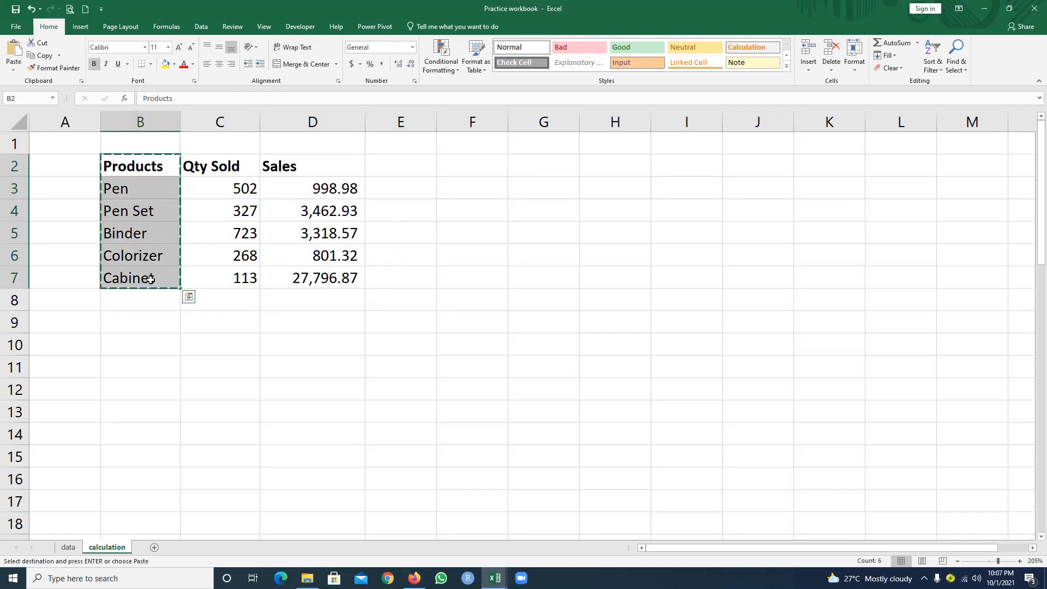
pyautogui.click(152, 365)
pyautogui.hotkey('ctrl', 'v')
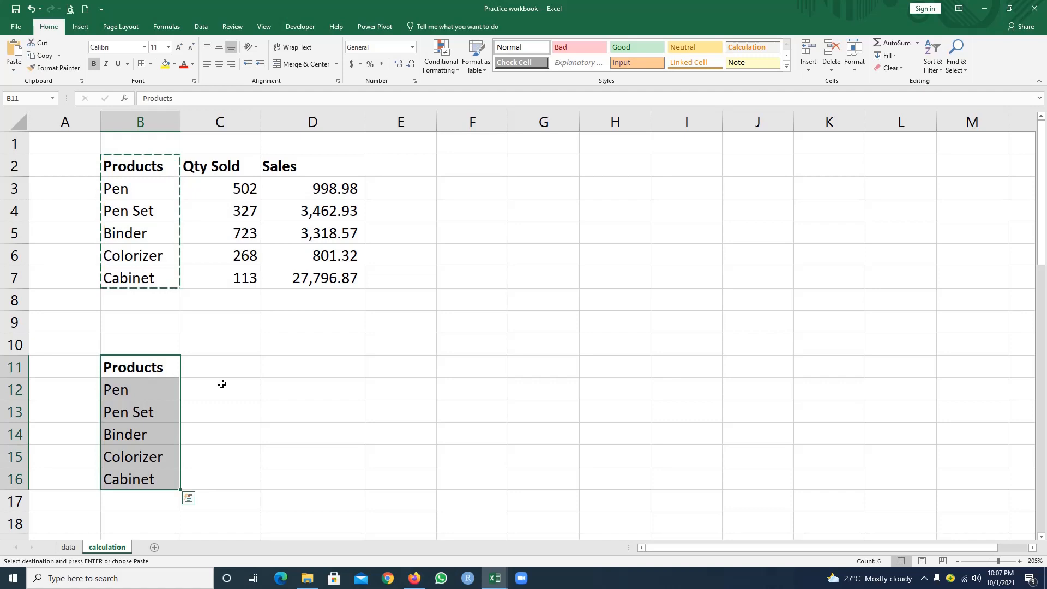
# - Enter Jan in C11 and fill the month series across row 11 to Dec in N11
pyautogui.click(225, 344)
pyautogui.click(230, 370)
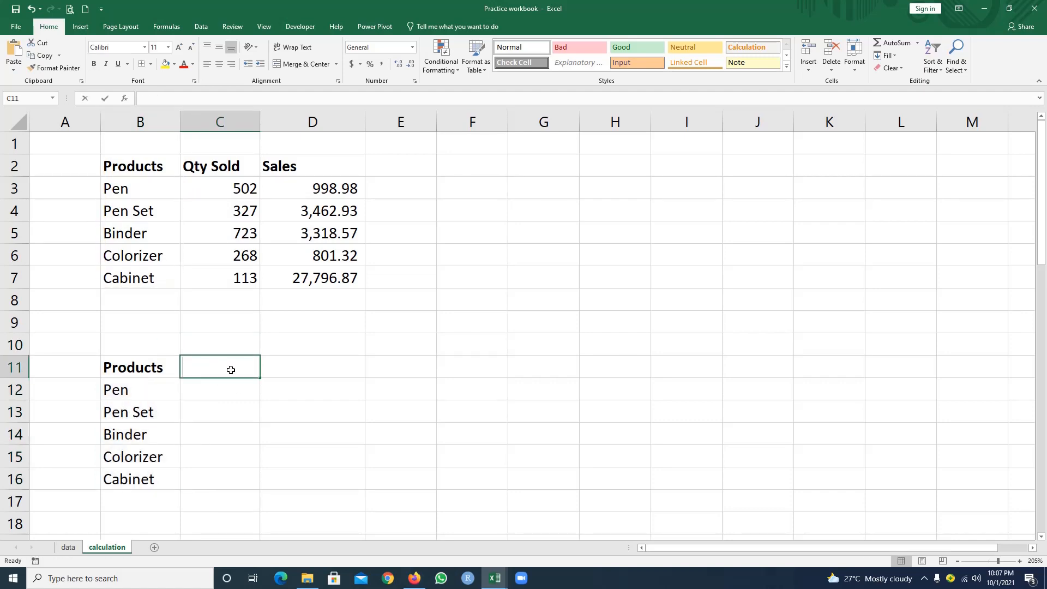
pyautogui.write('Ja')
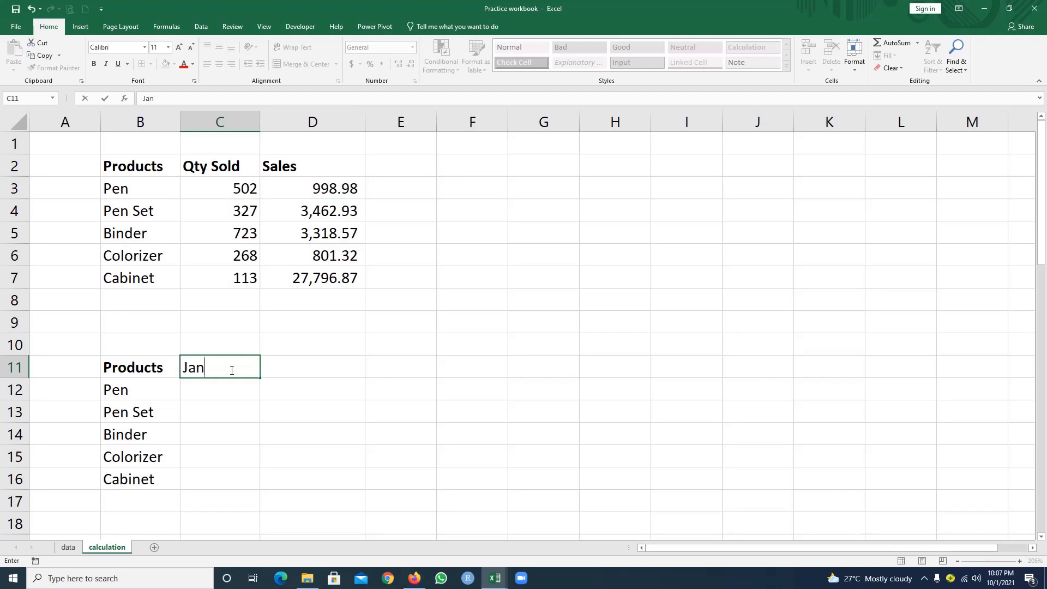
pyautogui.write('n')
pyautogui.press('Tab')
pyautogui.click(232, 373)
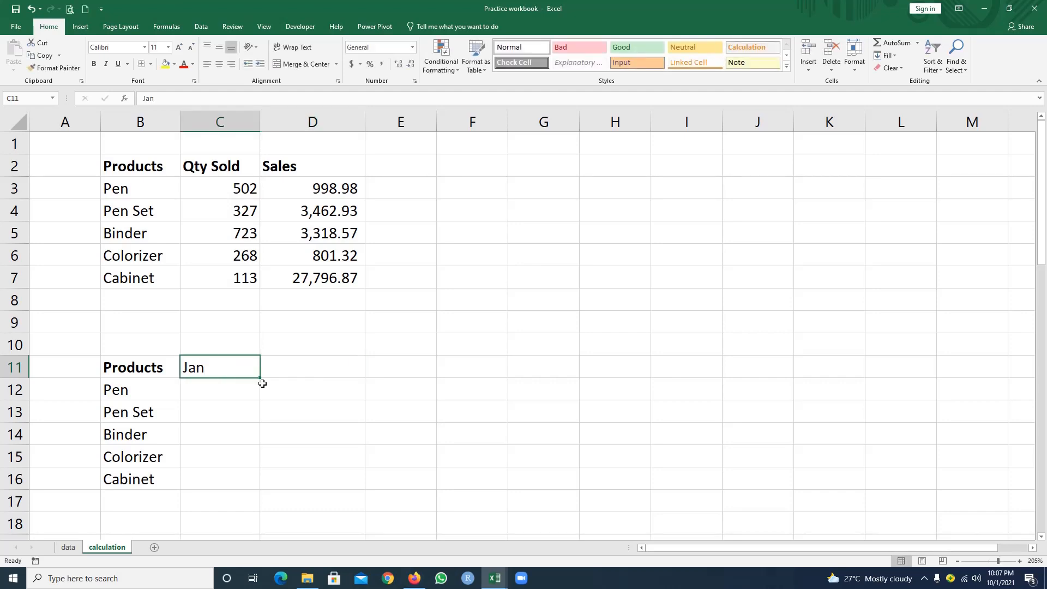
pyautogui.moveTo(260, 379); pyautogui.dragTo(991, 387)
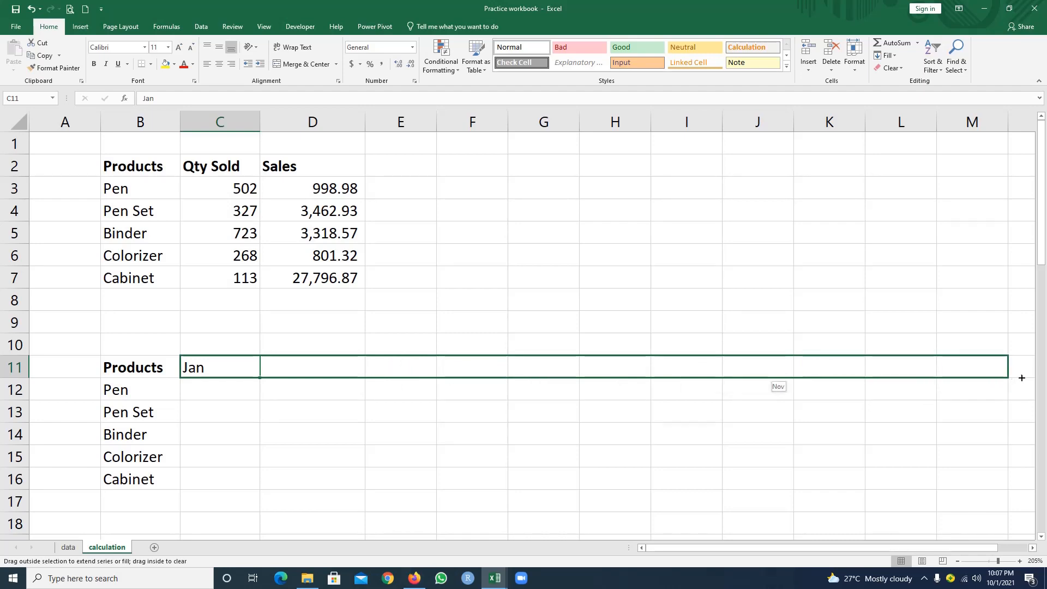
pyautogui.moveTo(1029, 377); pyautogui.dragTo(923, 388)
pyautogui.keyDown('ctrl'); pyautogui.scroll(-2, 491, 350); pyautogui.keyUp('ctrl')
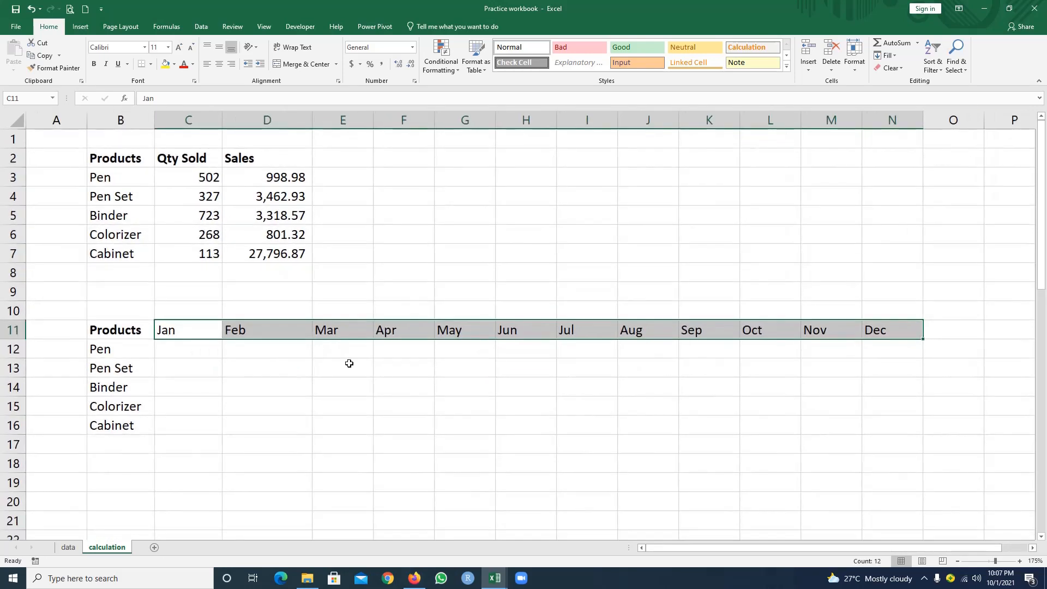
# - Clear the Products header from B11 in the monthly table
pyautogui.click(208, 355)
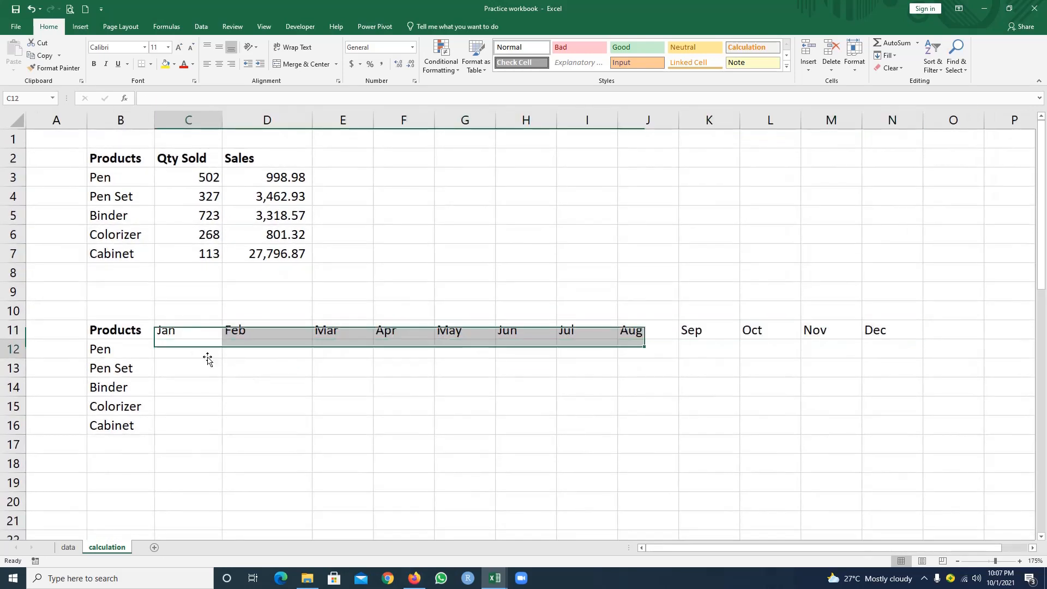
pyautogui.click(138, 330)
pyautogui.press('Delete')
pyautogui.click(192, 353)
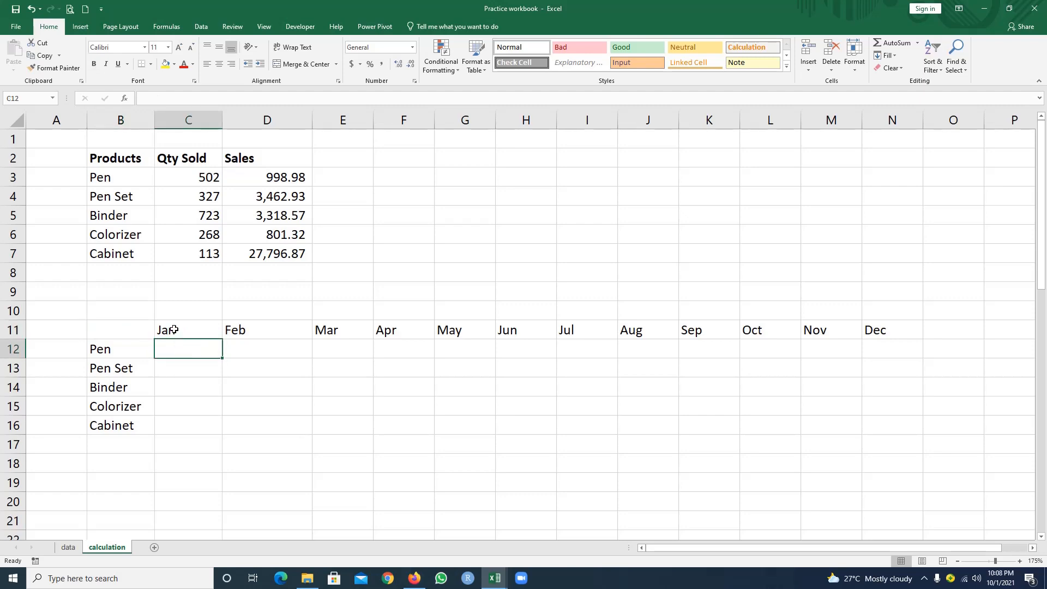
# - Make the month headers in C11:N11 and the product names in B12:B16 bold
pyautogui.moveTo(173, 329); pyautogui.dragTo(900, 341)
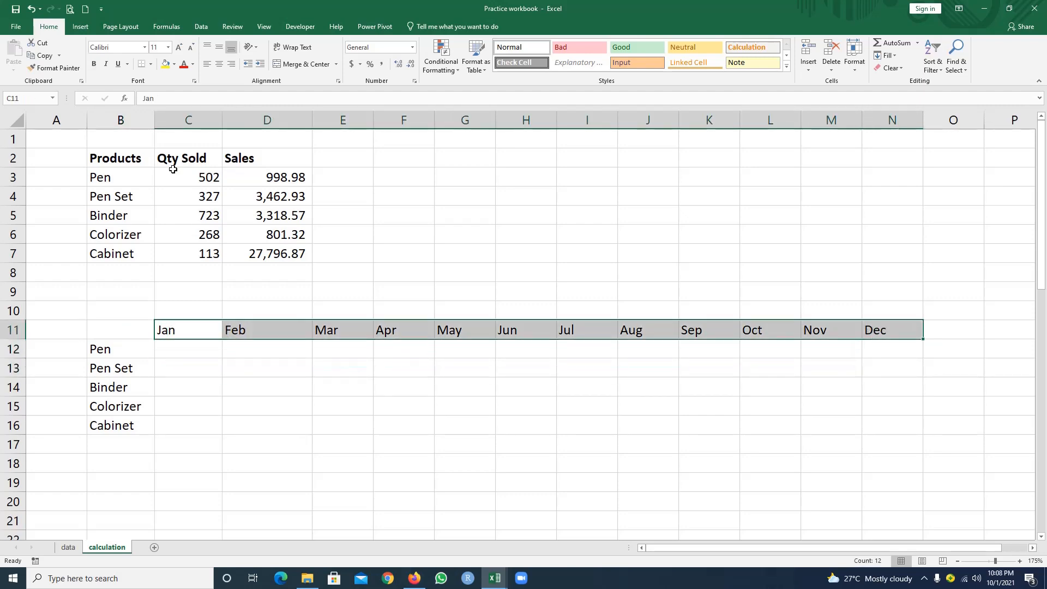
pyautogui.click(93, 64)
pyautogui.moveTo(125, 350); pyautogui.dragTo(122, 418)
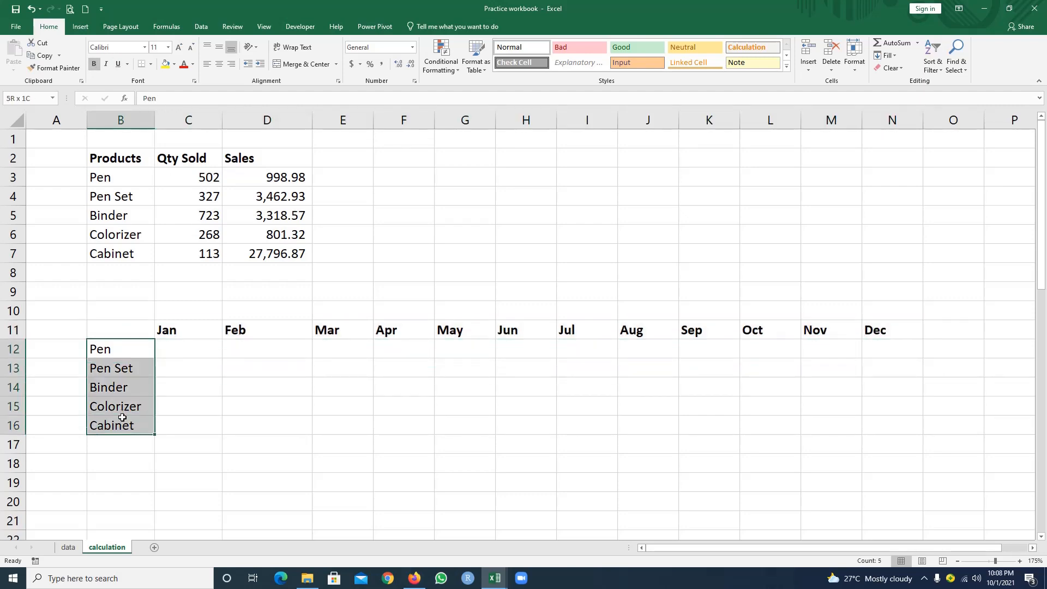
pyautogui.click(94, 63)
pyautogui.click(234, 422)
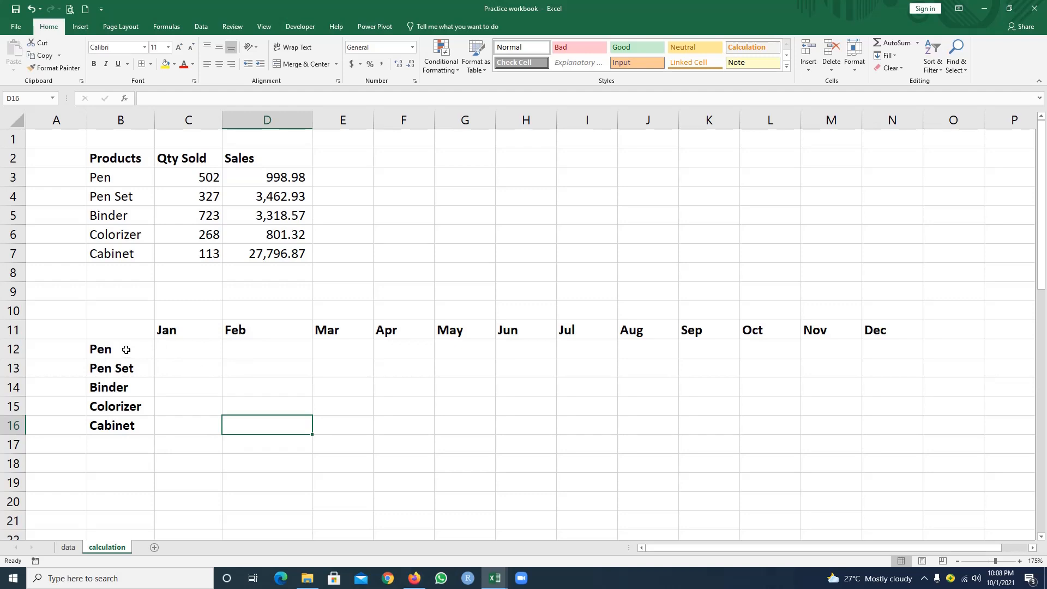
# - Begin a SUMIFS formula in C12 with sum range data!H:H and the product condition data!E:E matching calculation!B12
pyautogui.click(202, 353)
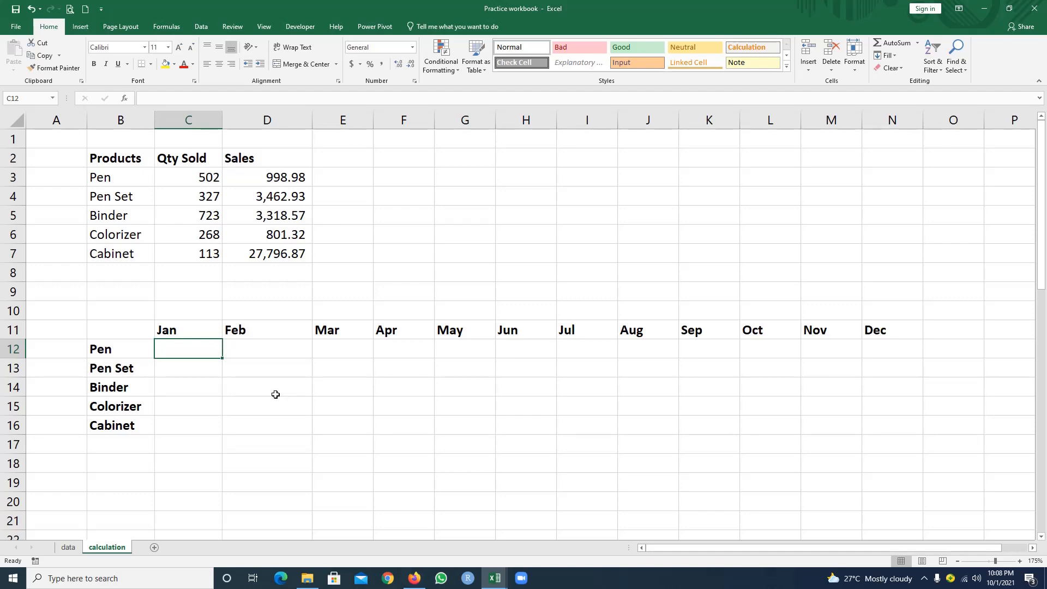
pyautogui.write('=s')
pyautogui.write('if')
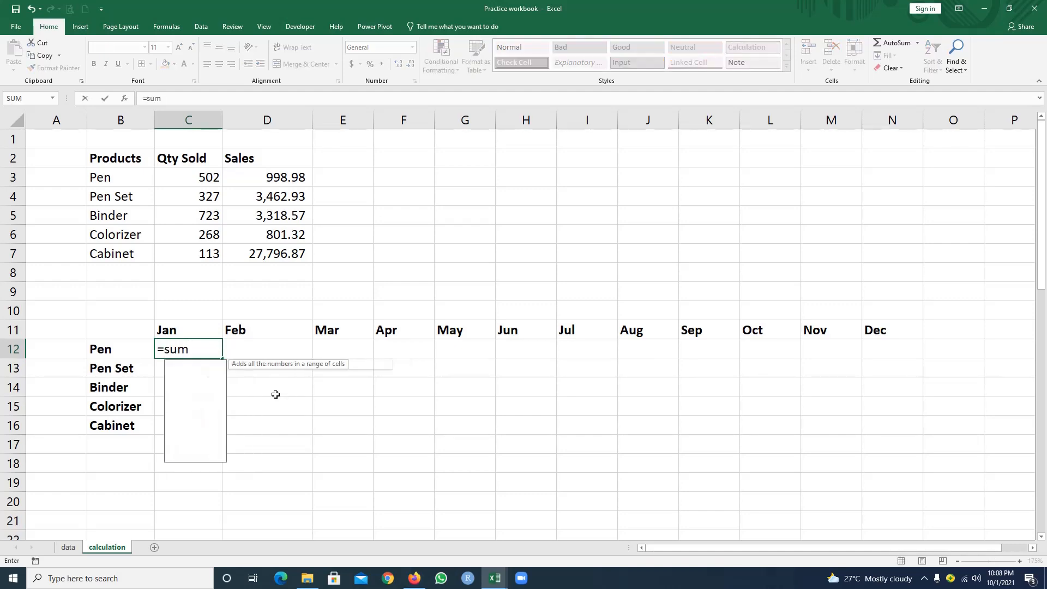
pyautogui.write('s')
pyautogui.press('Tab')
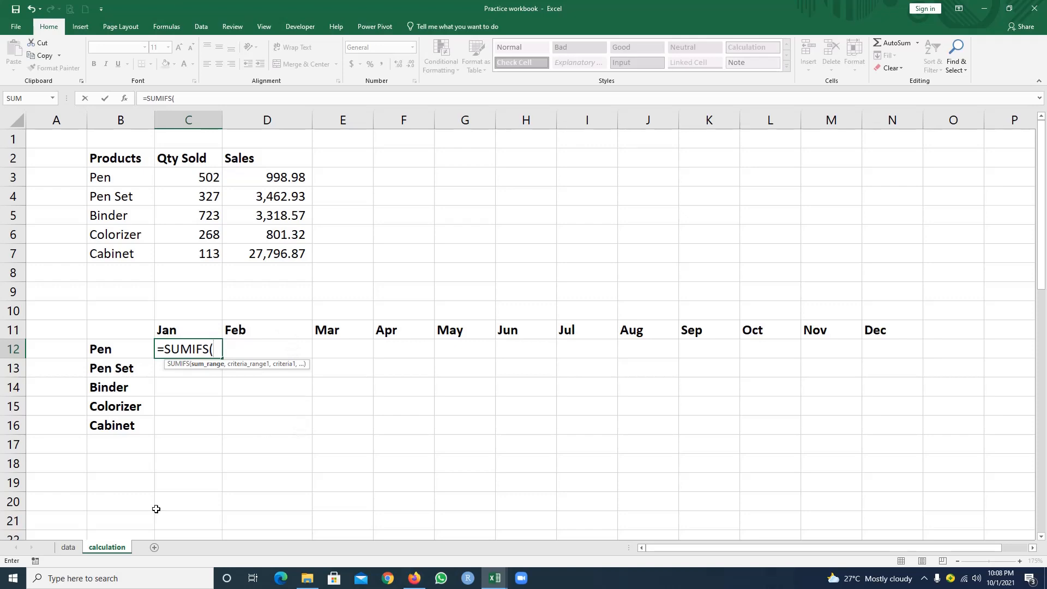
pyautogui.click(69, 547)
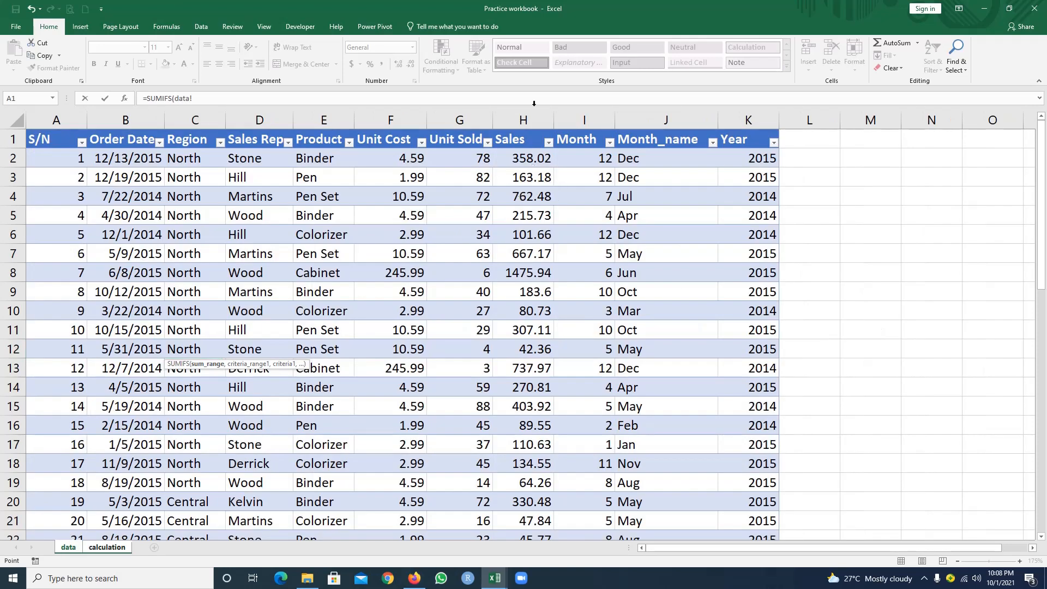
pyautogui.click(525, 125)
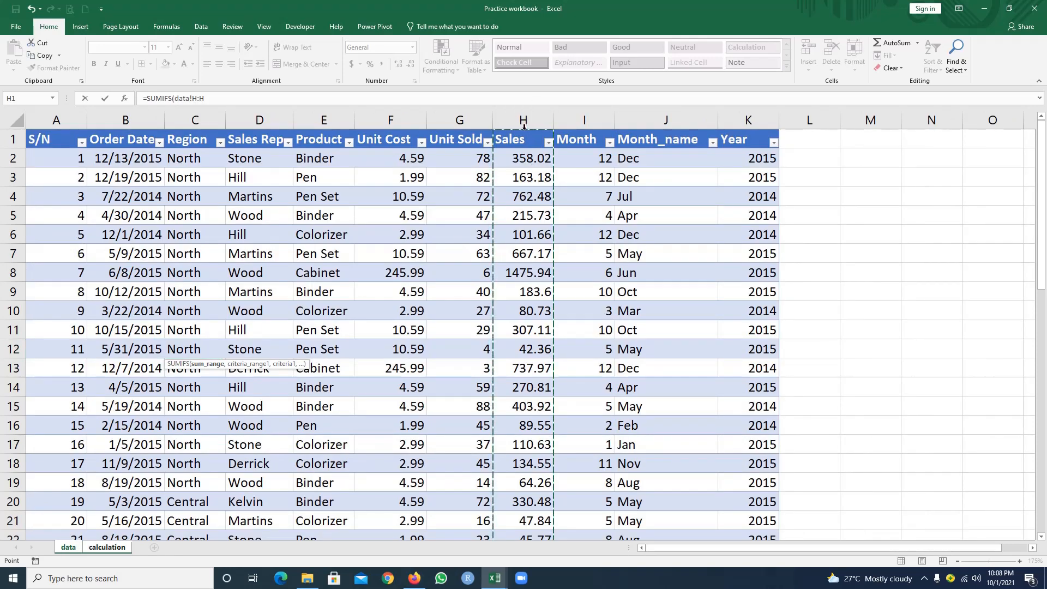
pyautogui.write(',')
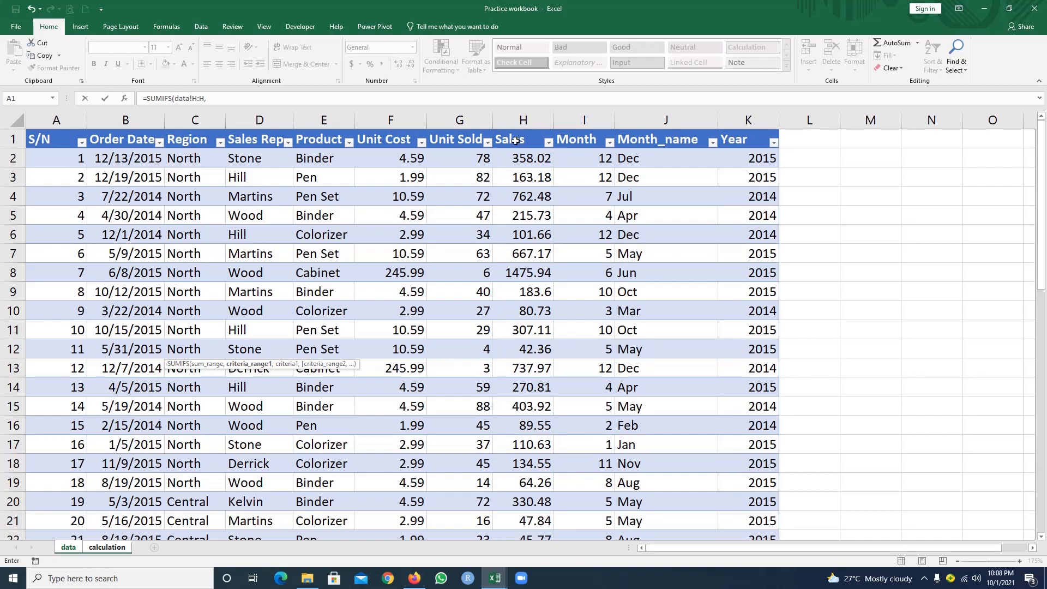
pyautogui.click(320, 124)
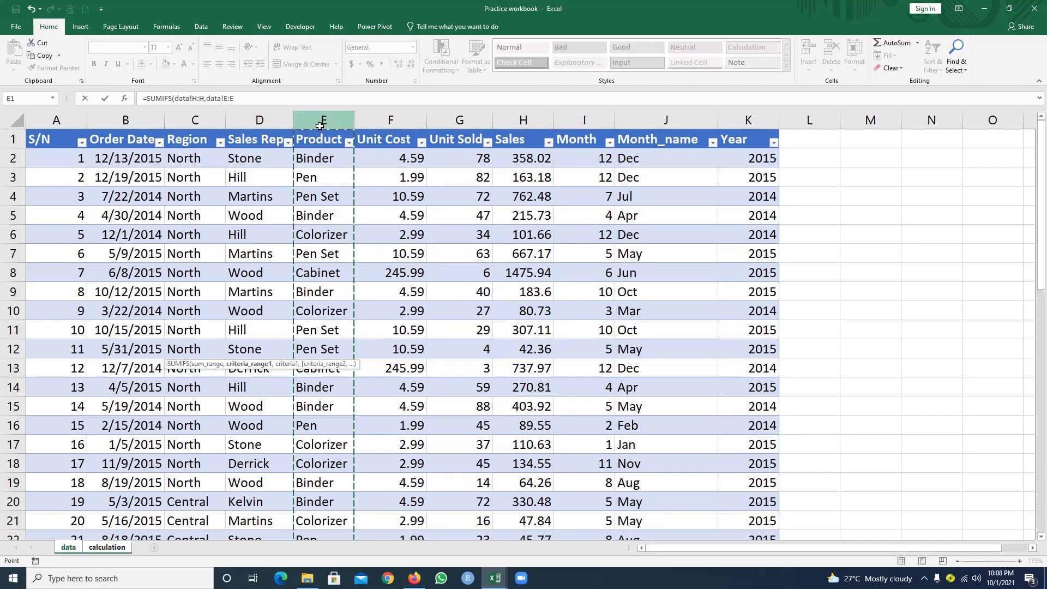
pyautogui.write(',')
pyautogui.click(116, 547)
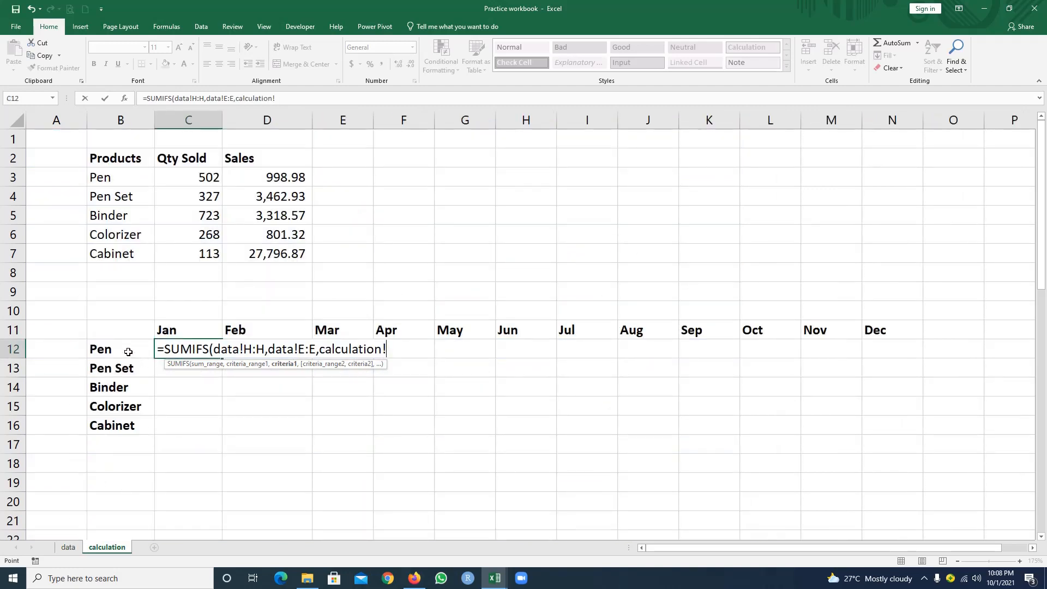
pyautogui.click(128, 352)
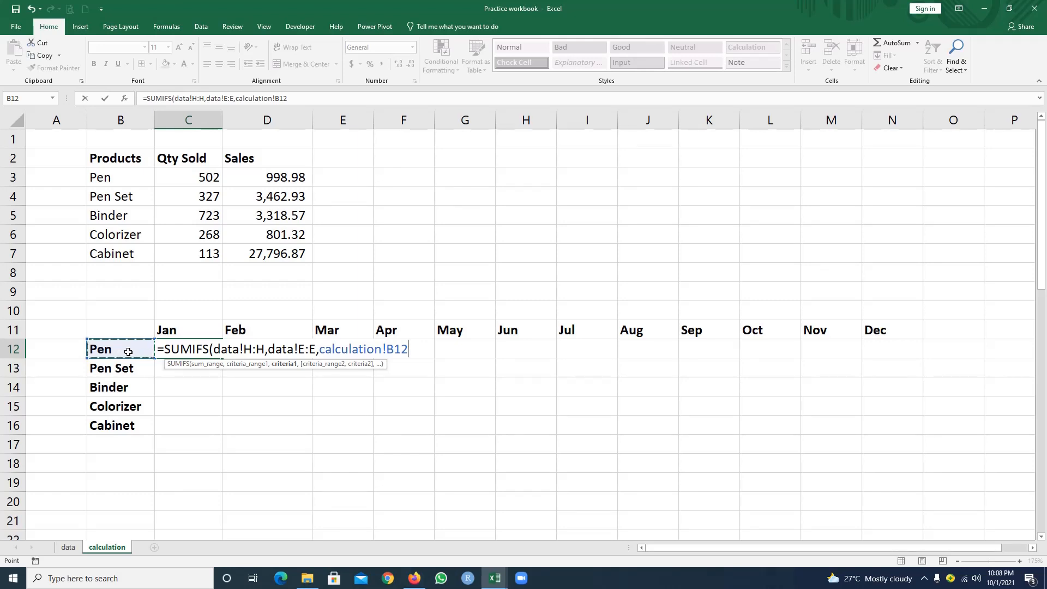
pyautogui.write(',')
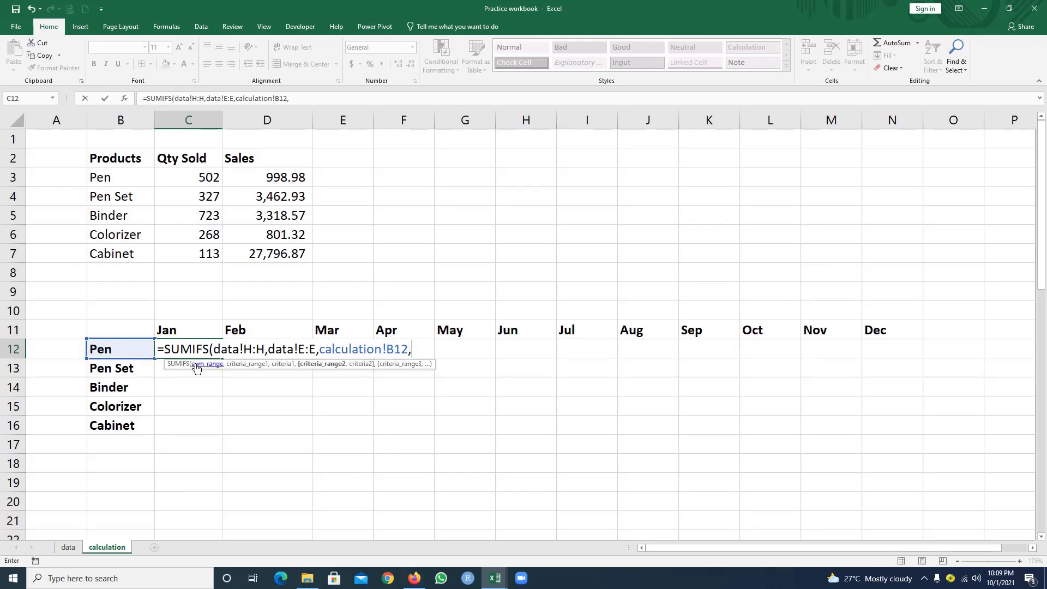
# - Extend the SUMIFS formula in C12 with the month condition data!J:J matching calculation!C11
pyautogui.click(69, 547)
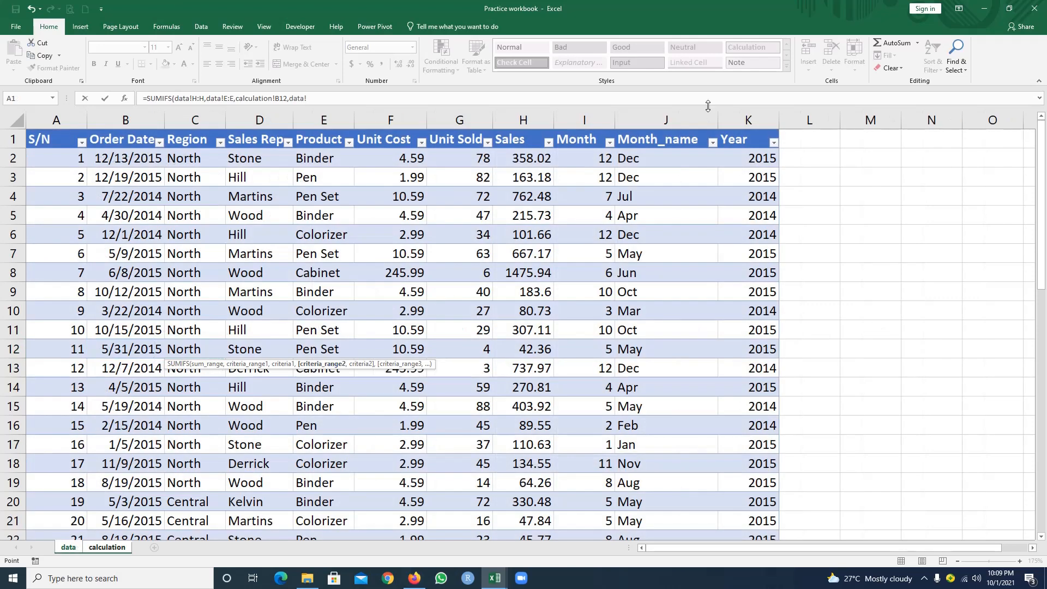
pyautogui.click(669, 121)
pyautogui.write(',')
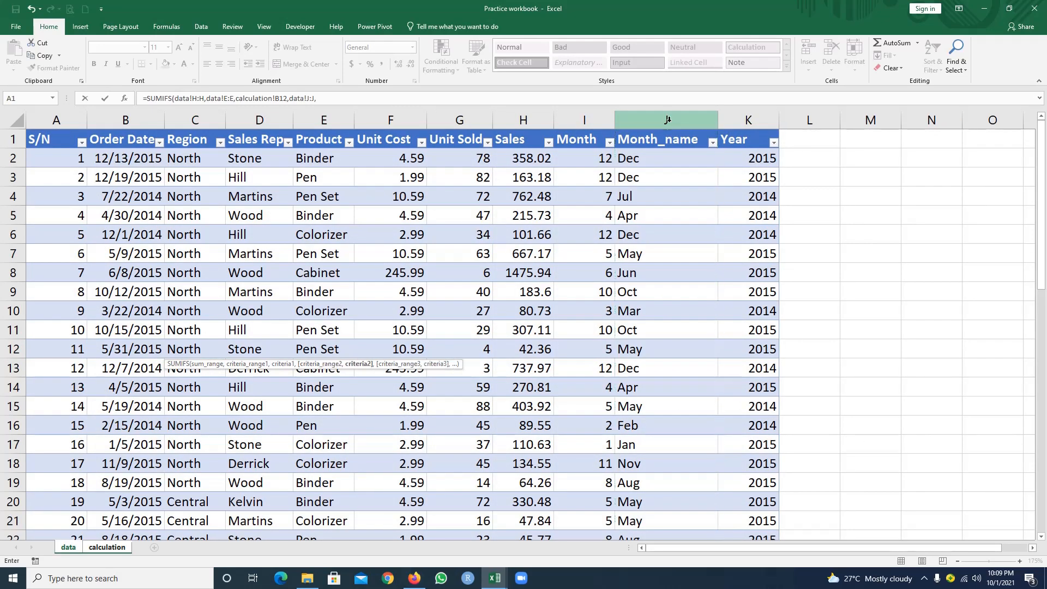
pyautogui.click(116, 549)
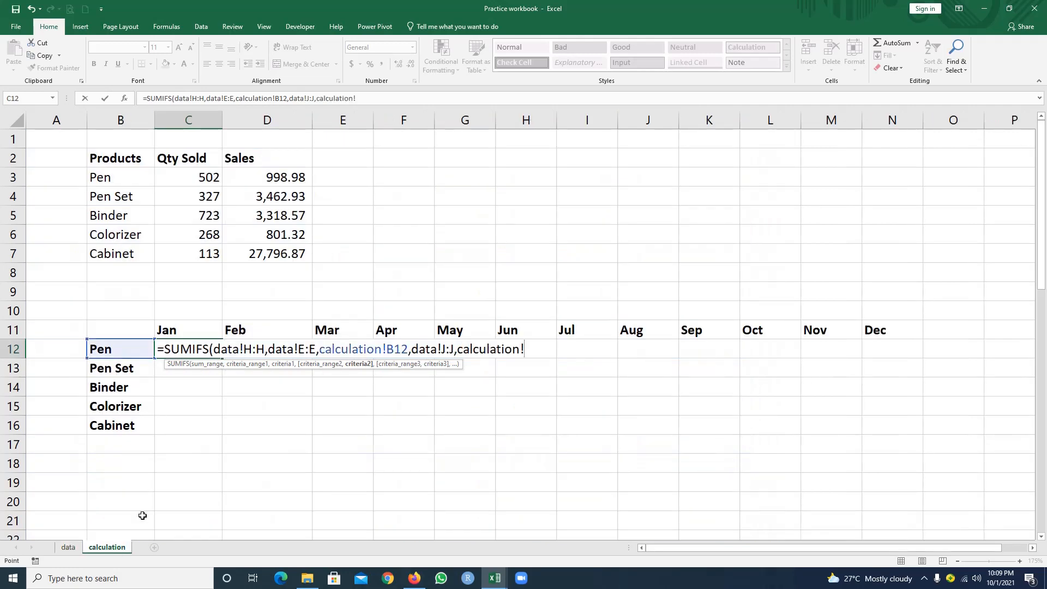
pyautogui.click(196, 329)
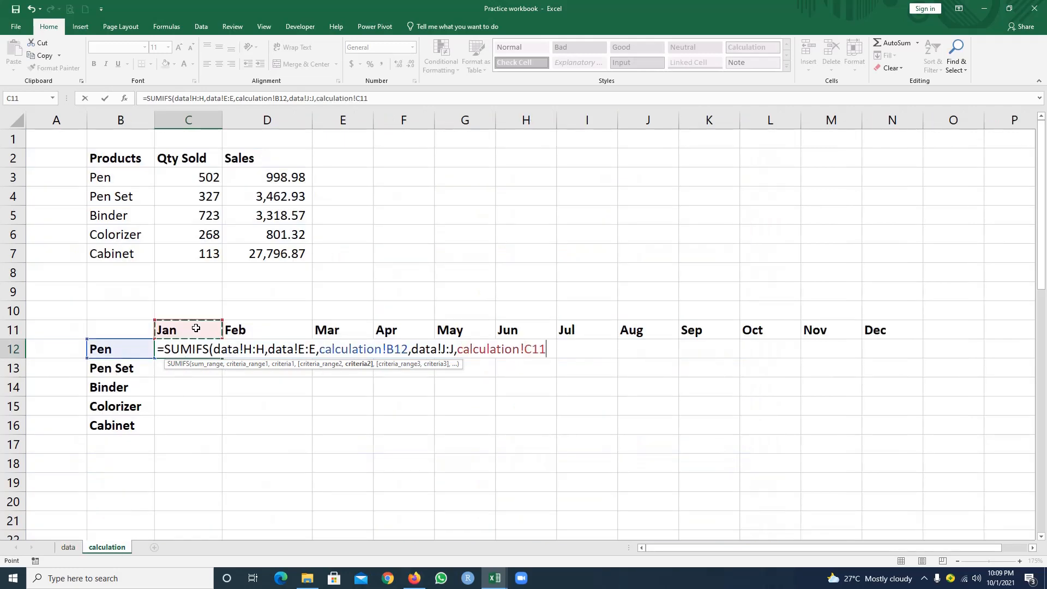
# - Make the sum range and product criteria range in the C12 formula absolute, as data!$H:$H and data!$E:$E
pyautogui.click(253, 350)
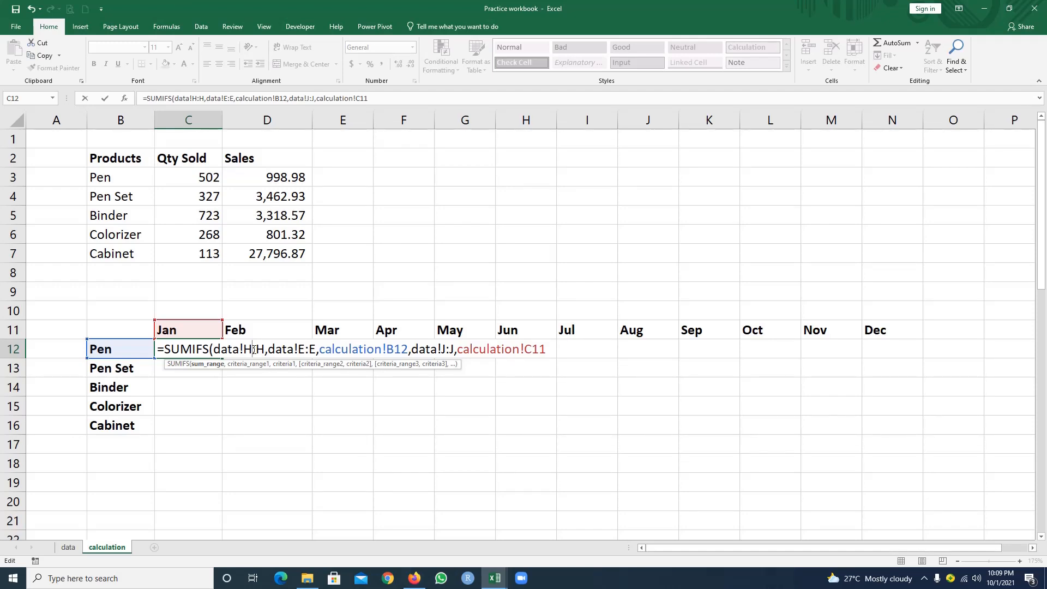
pyautogui.press('F4')
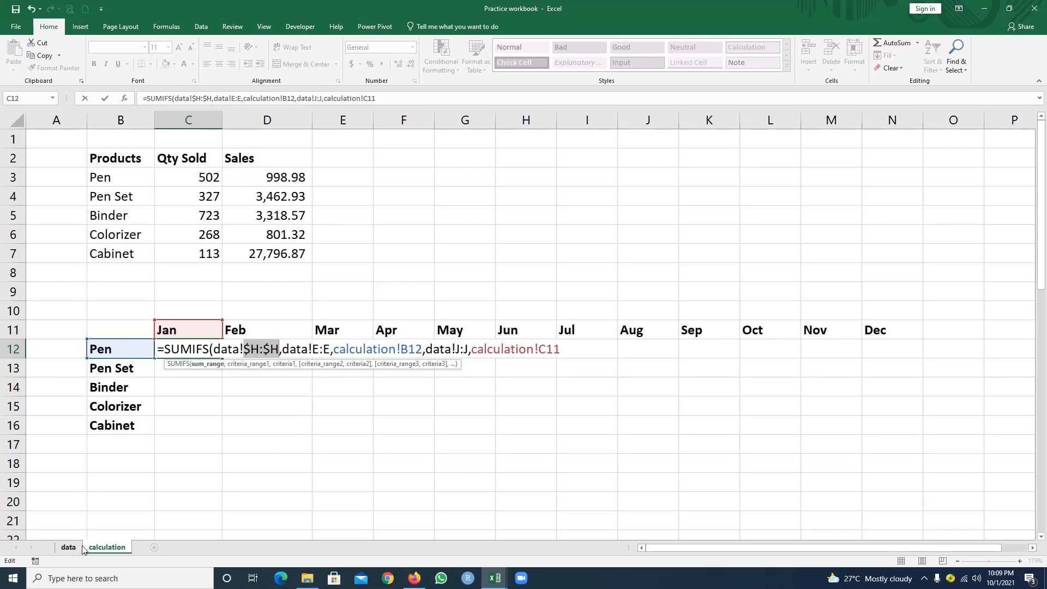
pyautogui.click(323, 349)
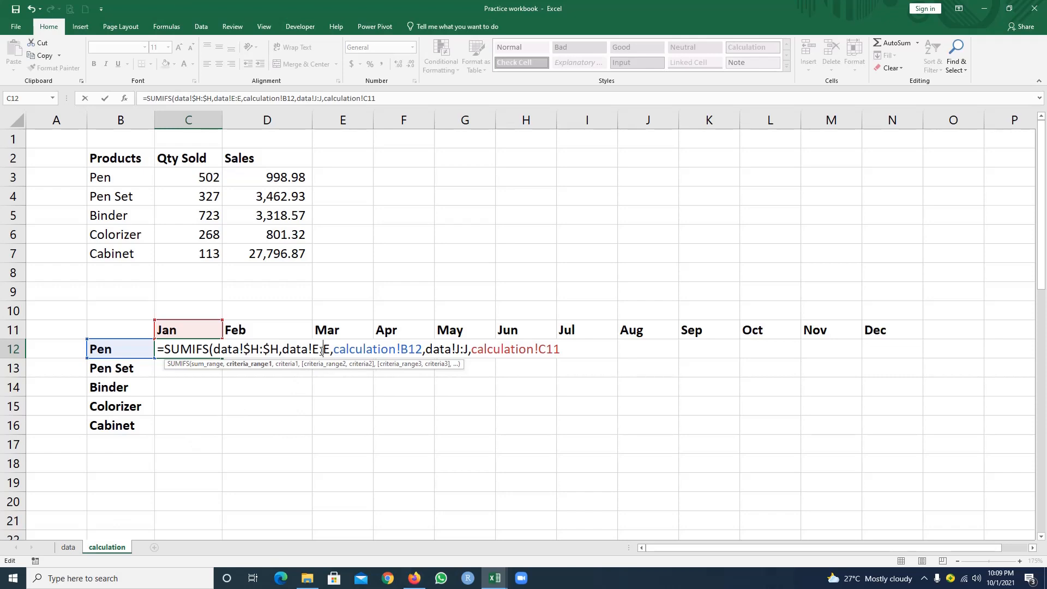
pyautogui.press('F4')
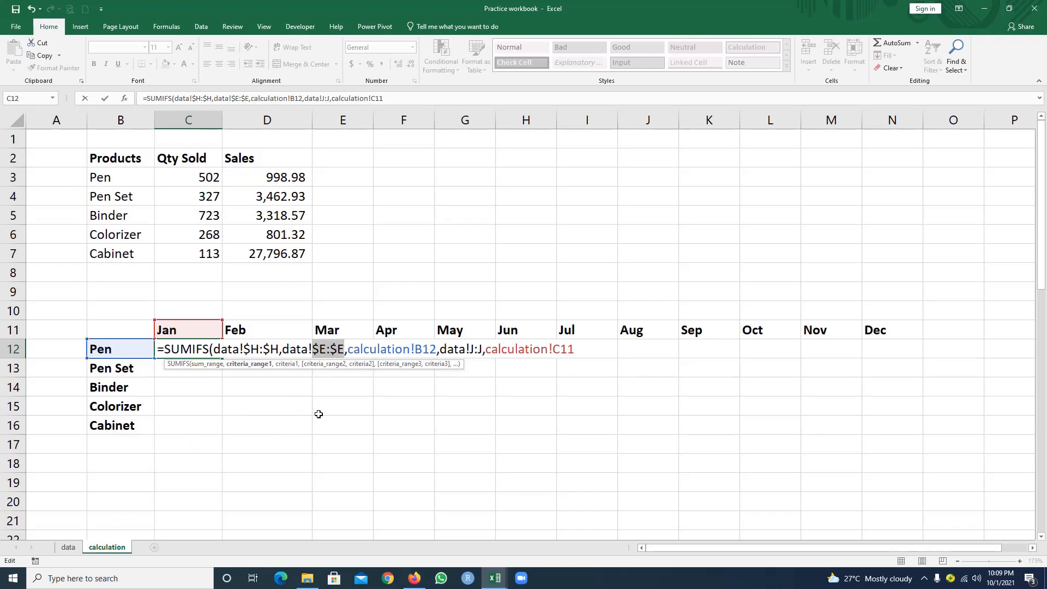
# - Lock the criteria references as calculation!$B12 and calculation!C$11, and enter the SUMIFS formula in C12
pyautogui.click(424, 349)
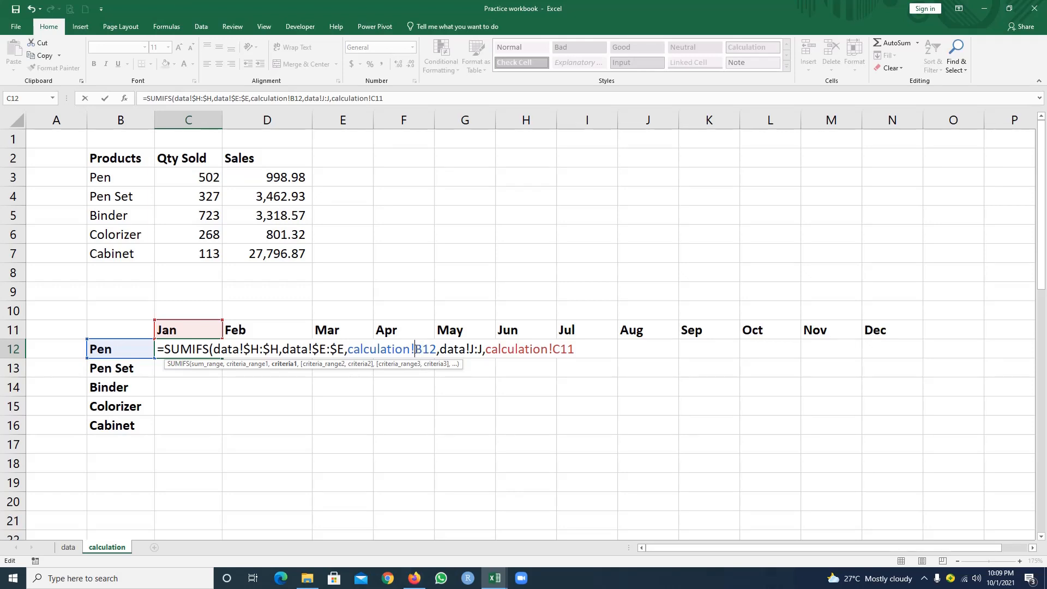
pyautogui.press('F4')
pyautogui.press('F4')
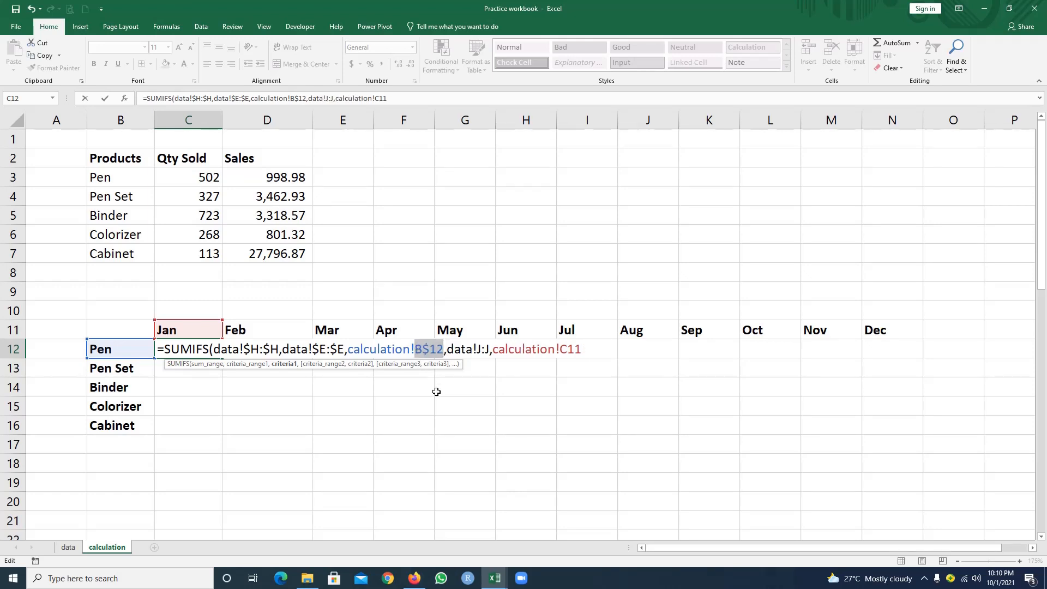
pyautogui.press('F4')
pyautogui.click(568, 347)
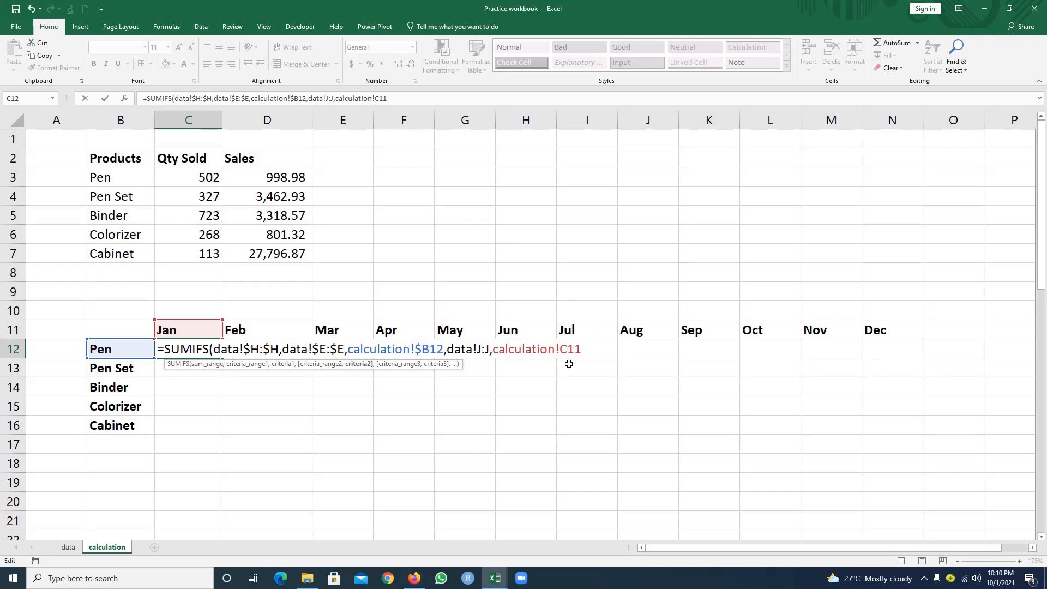
pyautogui.press('F4')
pyautogui.press('F4')
pyautogui.press('Return')
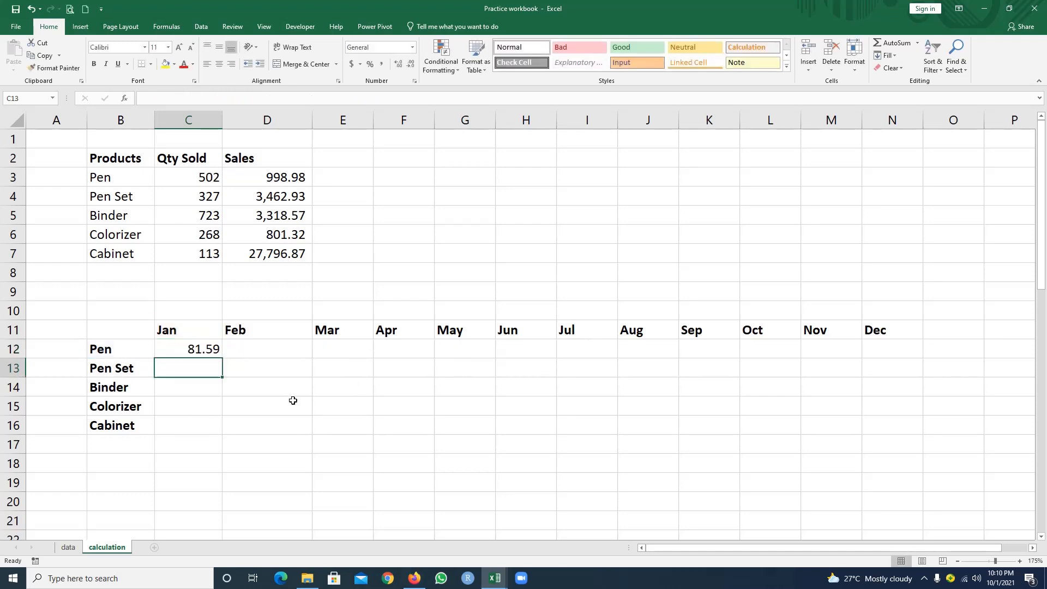
# - Try filling the C12 formula down to C16 and across to column N, and check a copied formula
pyautogui.click(209, 351)
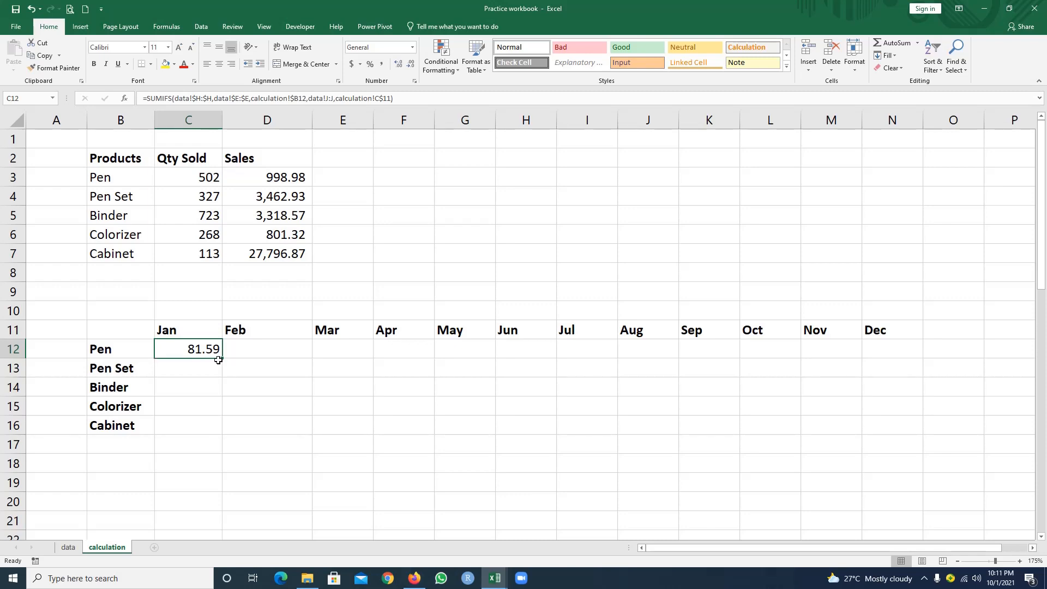
pyautogui.moveTo(221, 357); pyautogui.dragTo(213, 436)
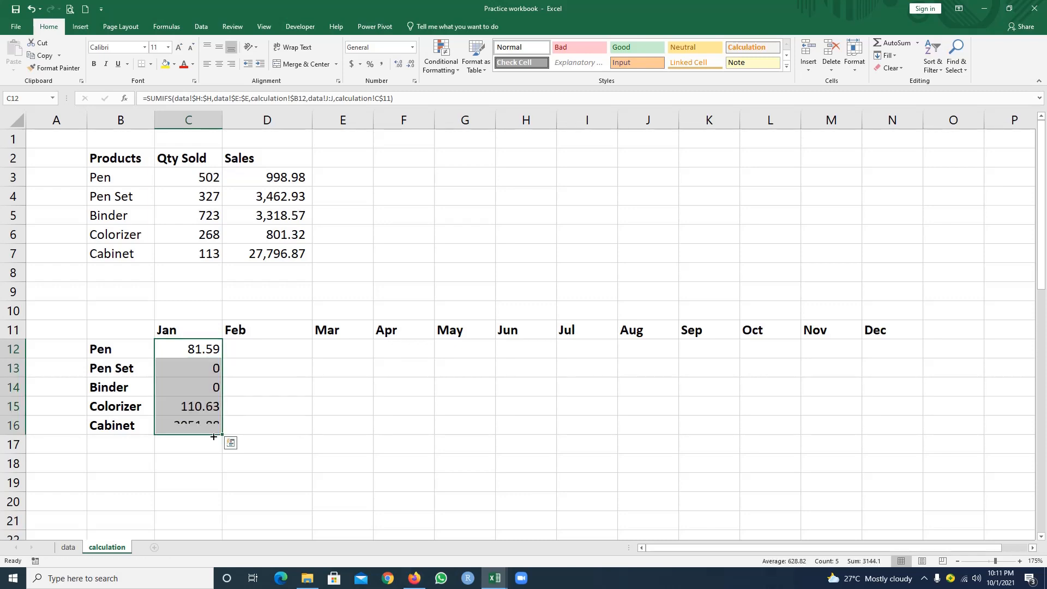
pyautogui.click(208, 371)
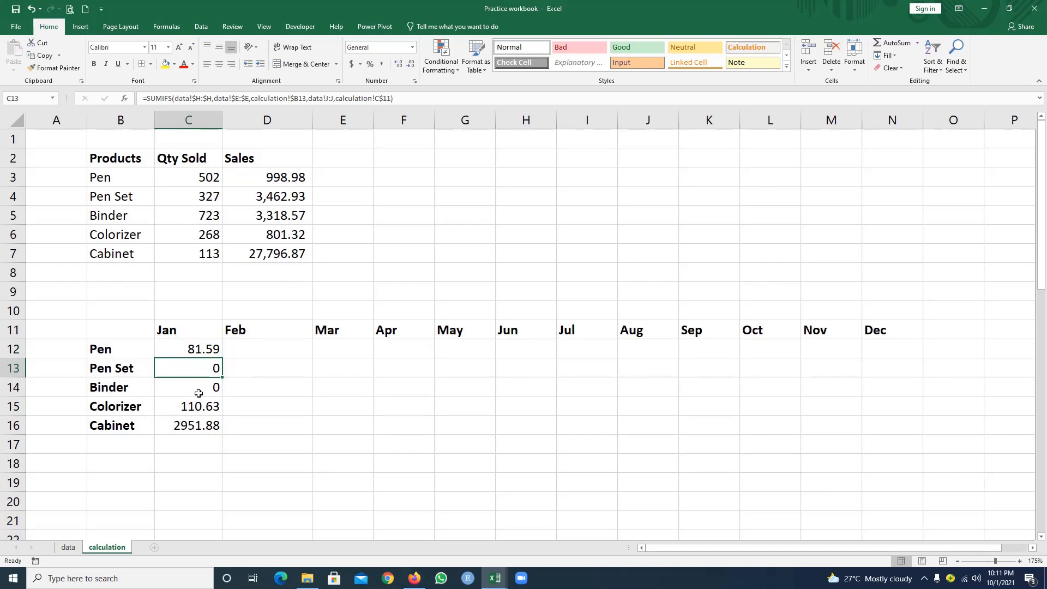
pyautogui.moveTo(215, 347); pyautogui.dragTo(935, 437)
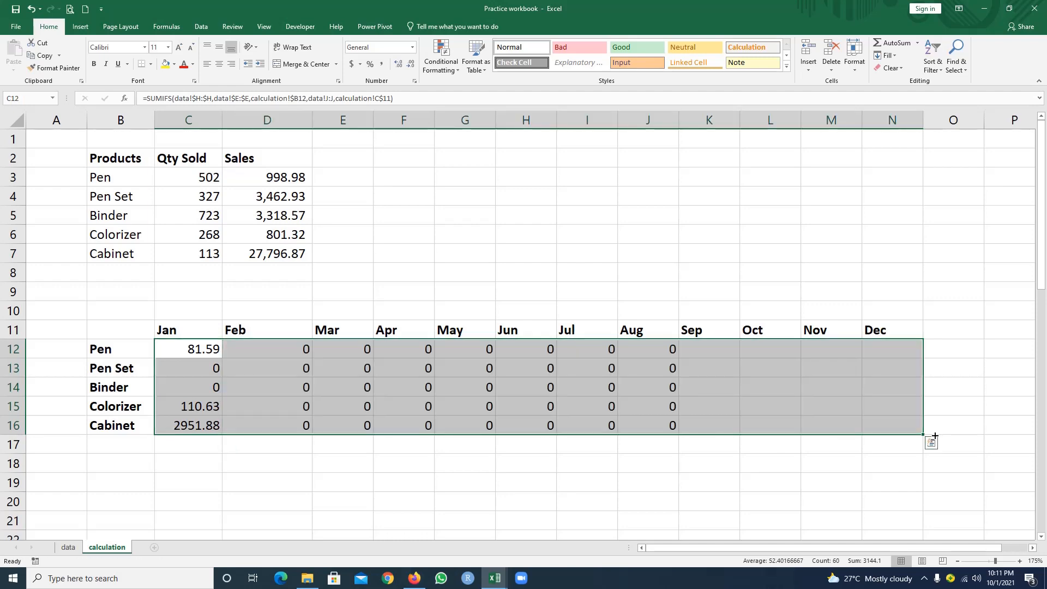
pyautogui.click(497, 419)
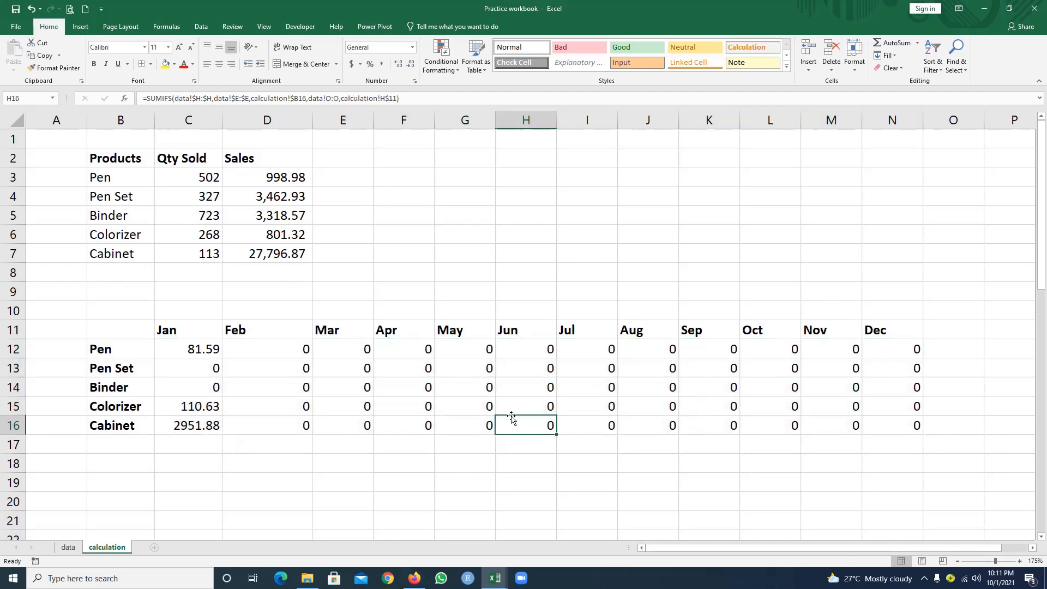
# - Make the month criteria range in the C12 formula absolute, as data!$J:$J
pyautogui.click(199, 349)
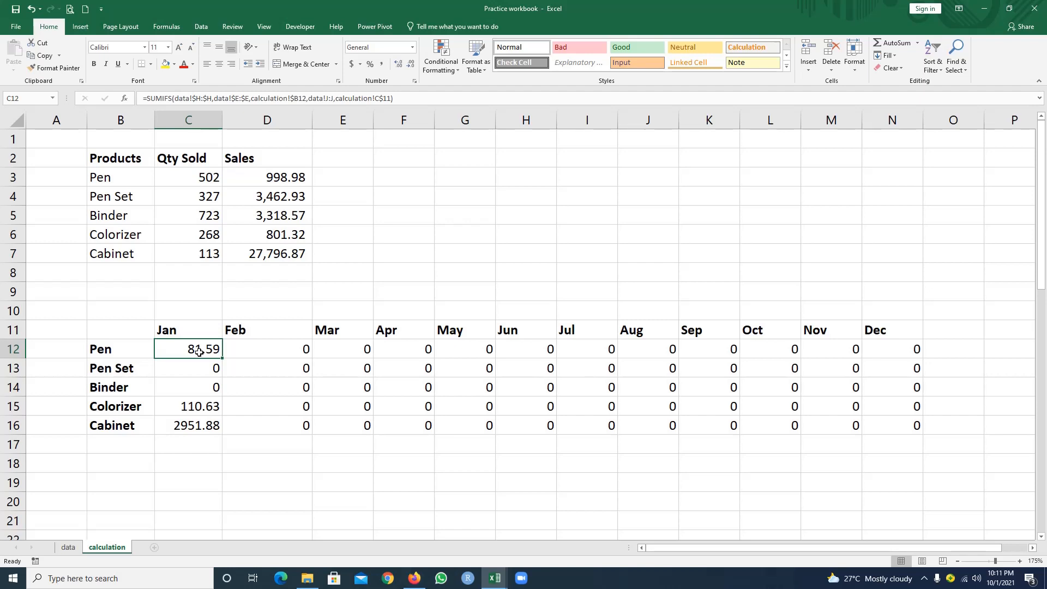
pyautogui.doubleClick(200, 350)
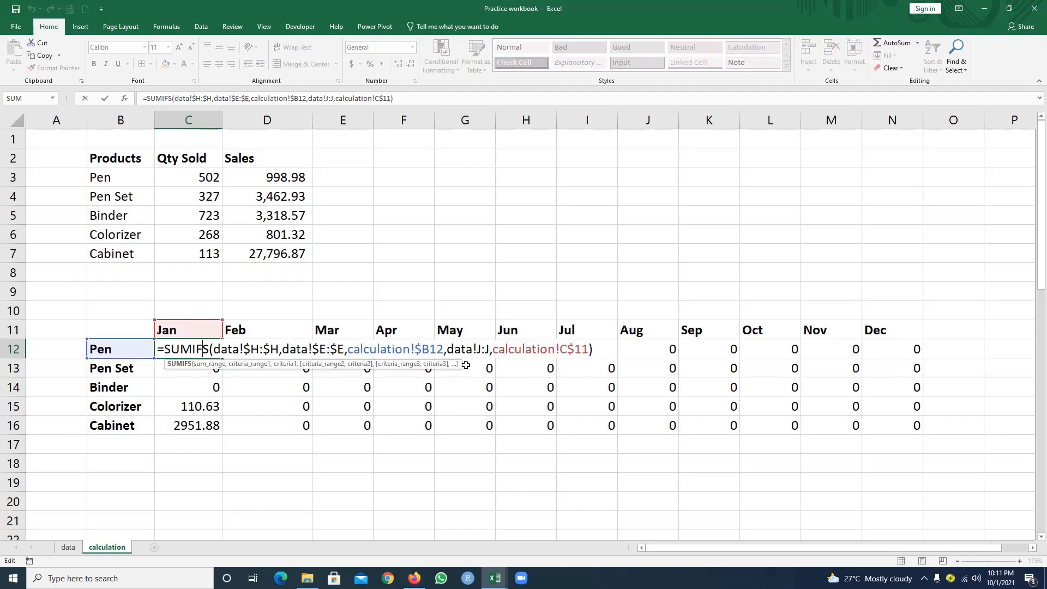
pyautogui.click(481, 351)
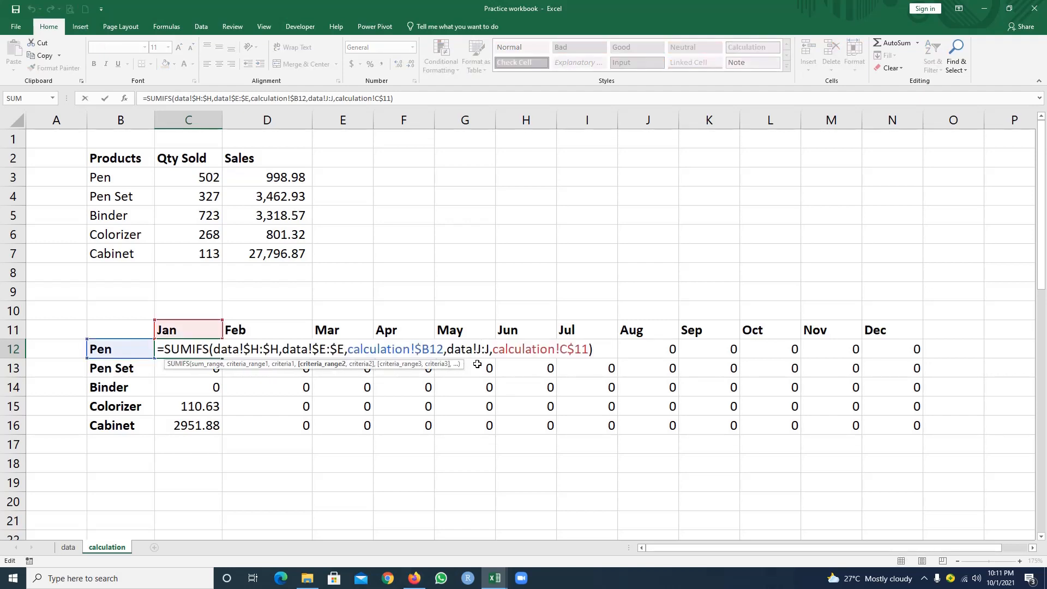
pyautogui.press('F4')
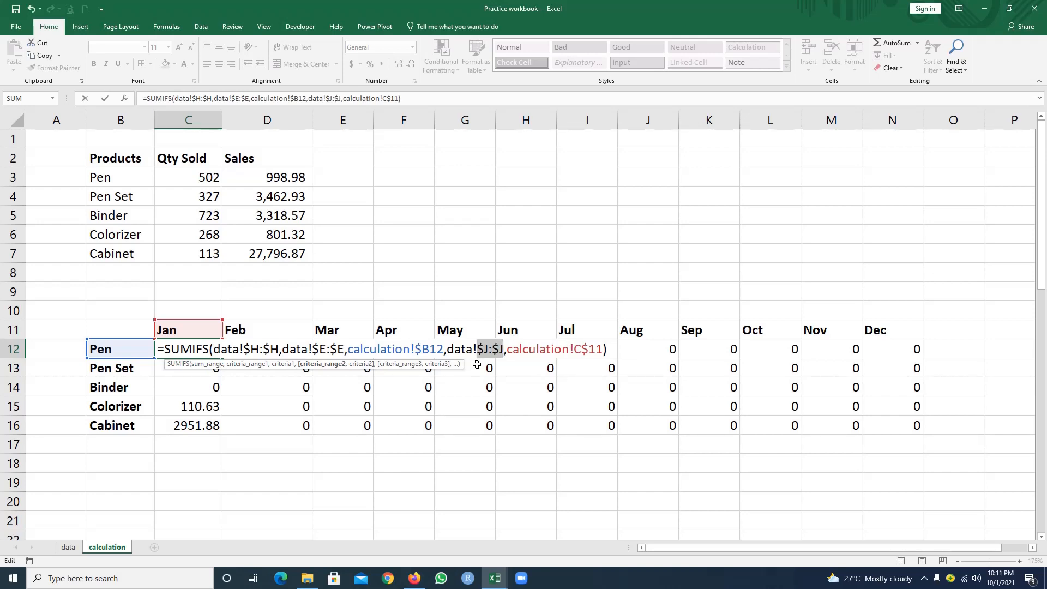
pyautogui.press('Return')
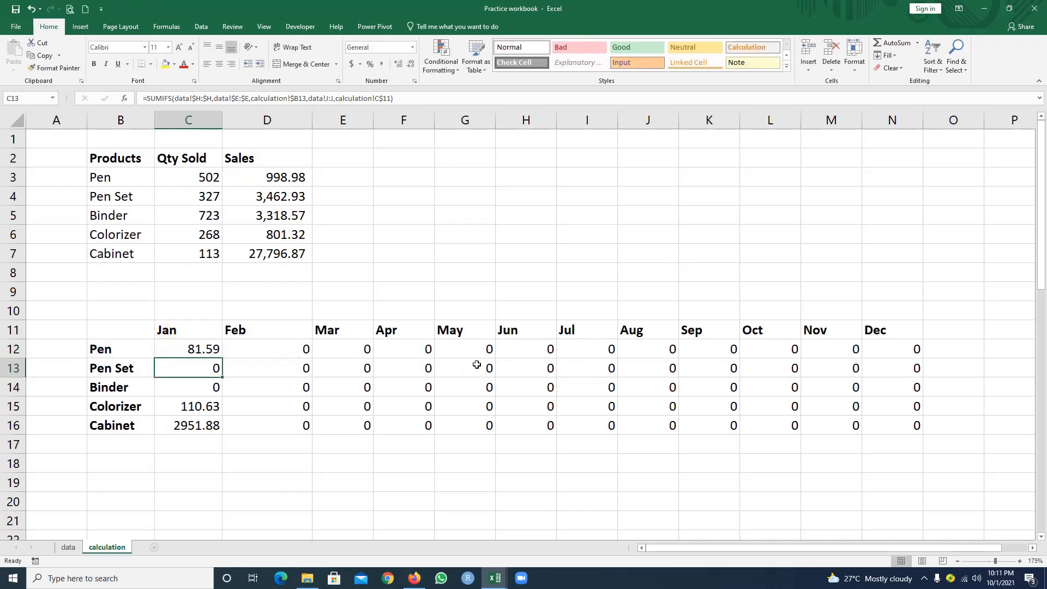
# - Fill the corrected SUMIFS formula from C12 over the whole monthly table C12:N16
pyautogui.click(217, 352)
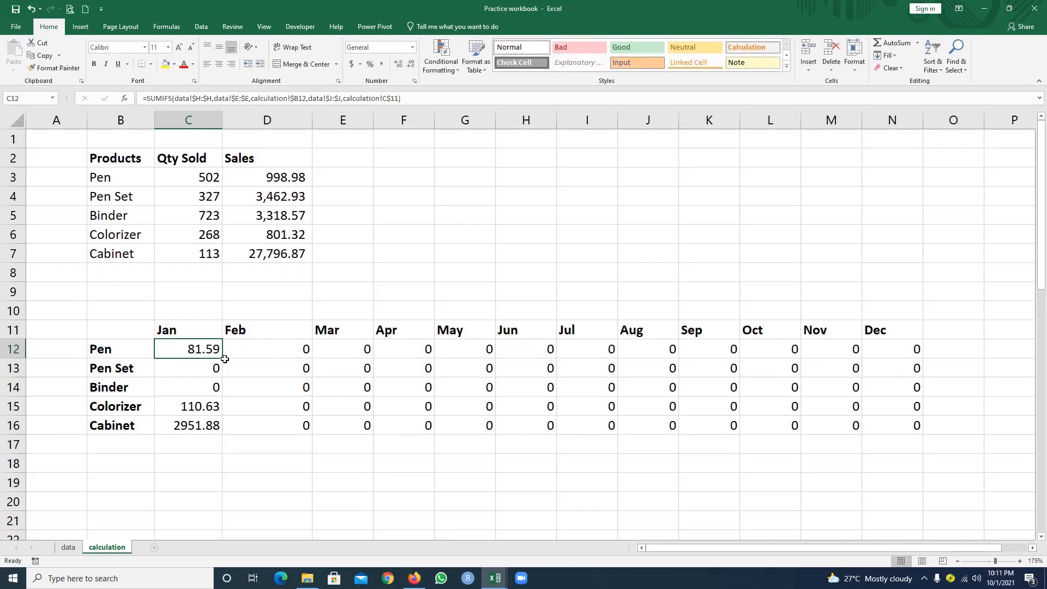
pyautogui.moveTo(222, 359); pyautogui.dragTo(909, 421)
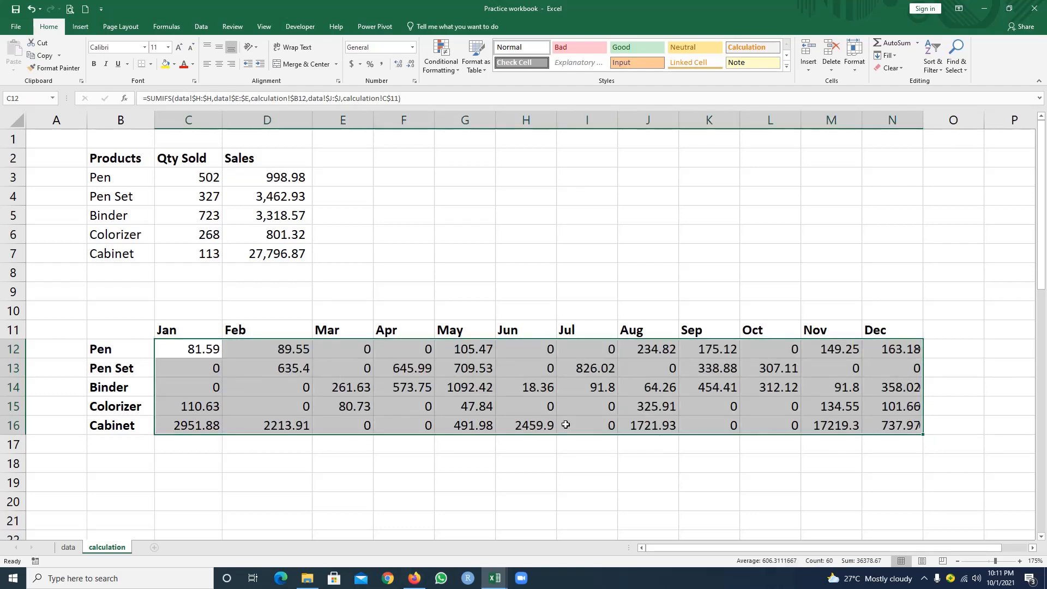
pyautogui.click(464, 410)
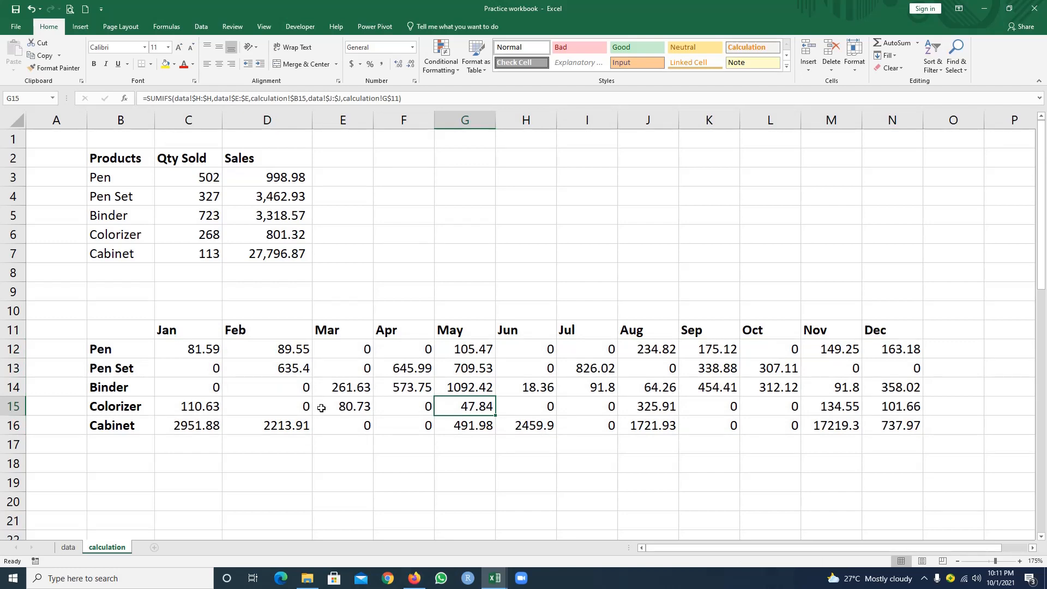
# - Apply the comma number format to the monthly sales values in C12:N16
pyautogui.moveTo(189, 349); pyautogui.dragTo(906, 426)
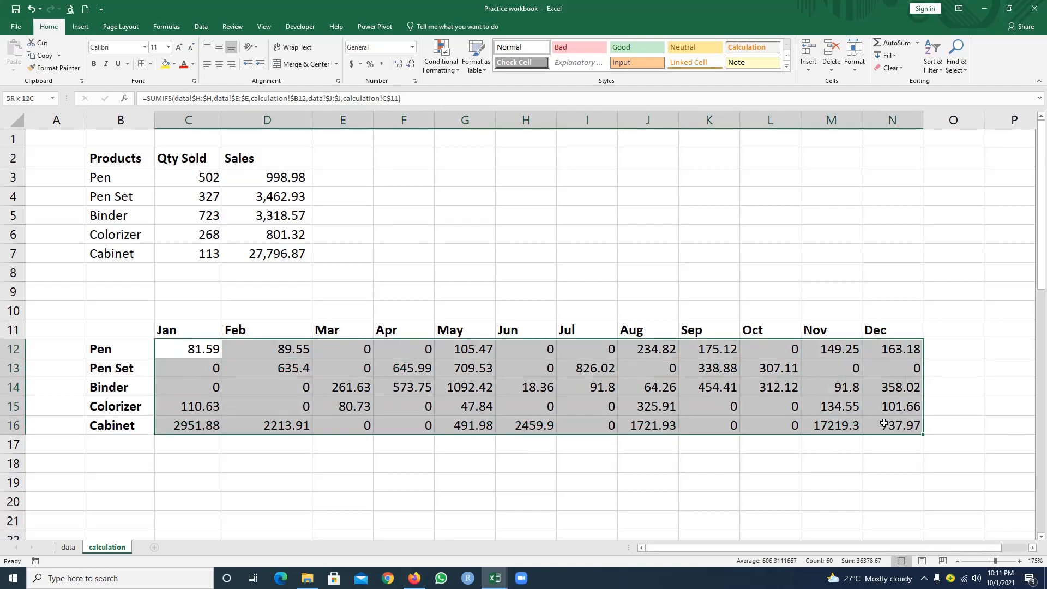
pyautogui.click(381, 64)
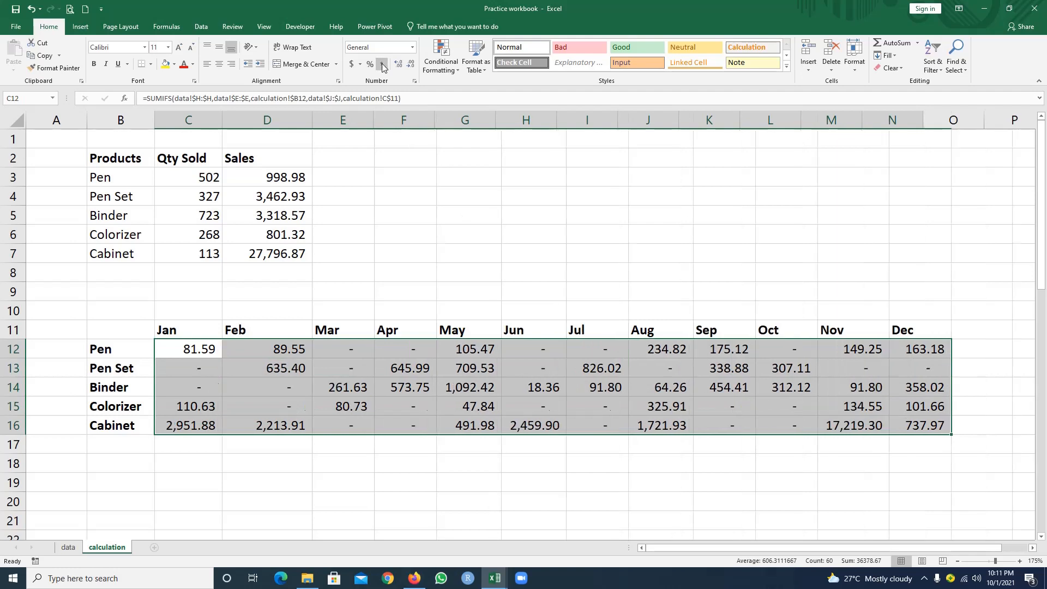
pyautogui.click(428, 404)
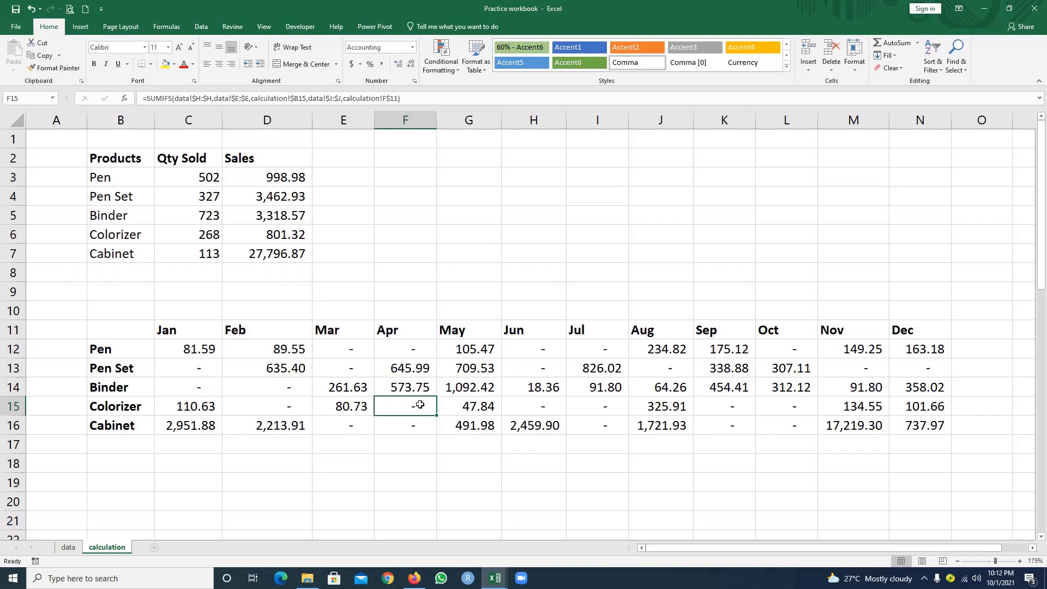
# - Add a new worksheet after the calculation sheet and rename it "by year"
pyautogui.click(156, 548)
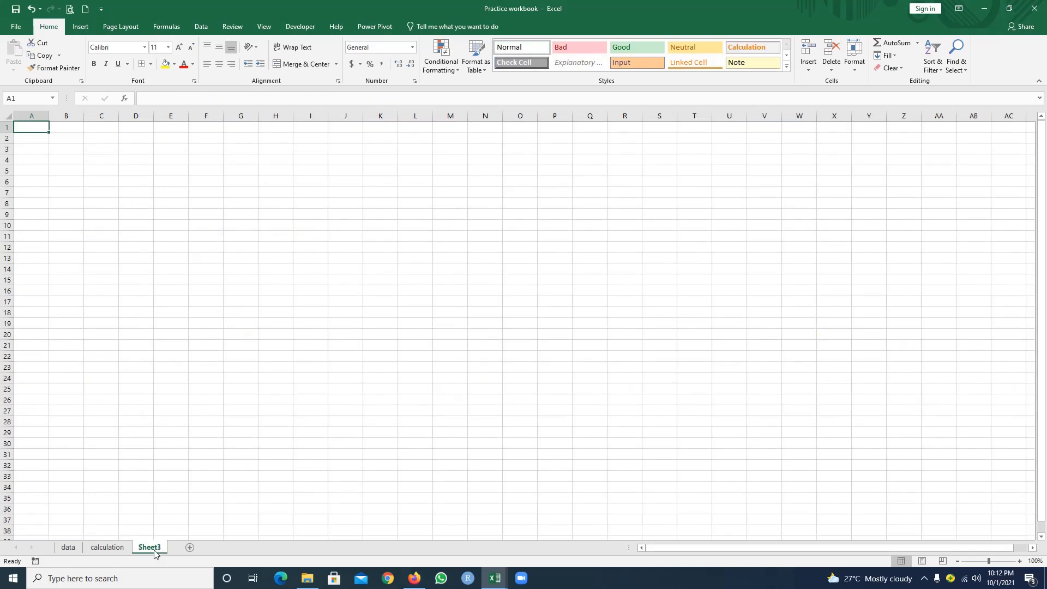
pyautogui.keyDown('ctrl'); pyautogui.scroll(6, 171, 490); pyautogui.keyUp('ctrl')
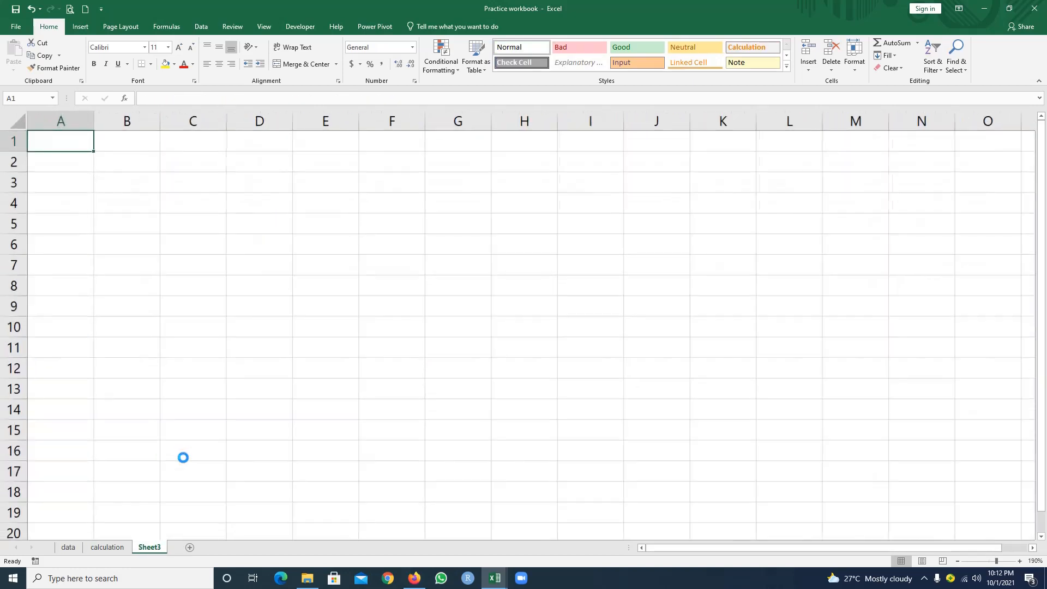
pyautogui.rightClick(155, 549)
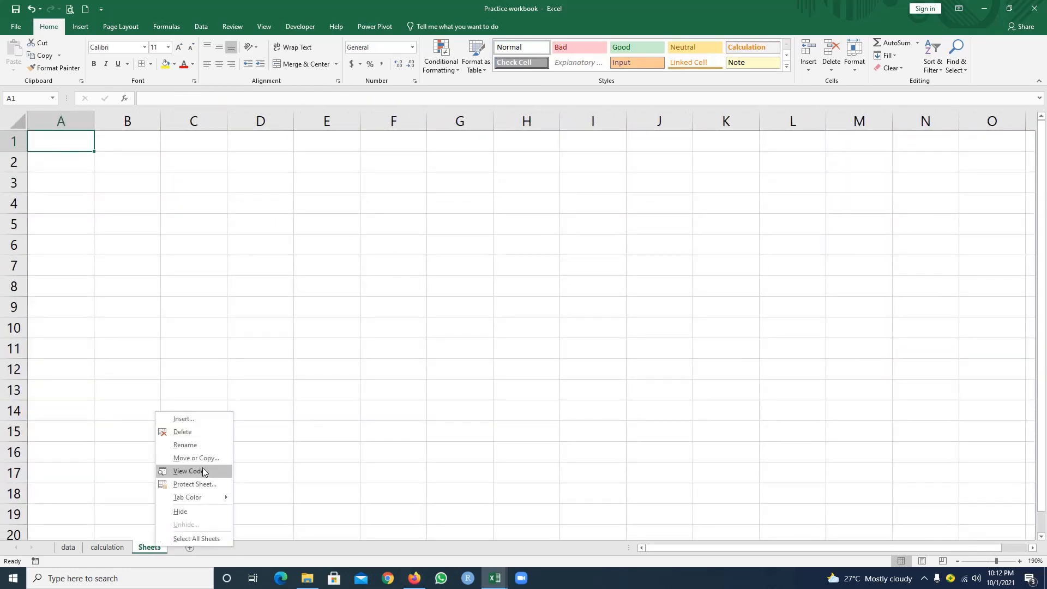
pyautogui.click(208, 445)
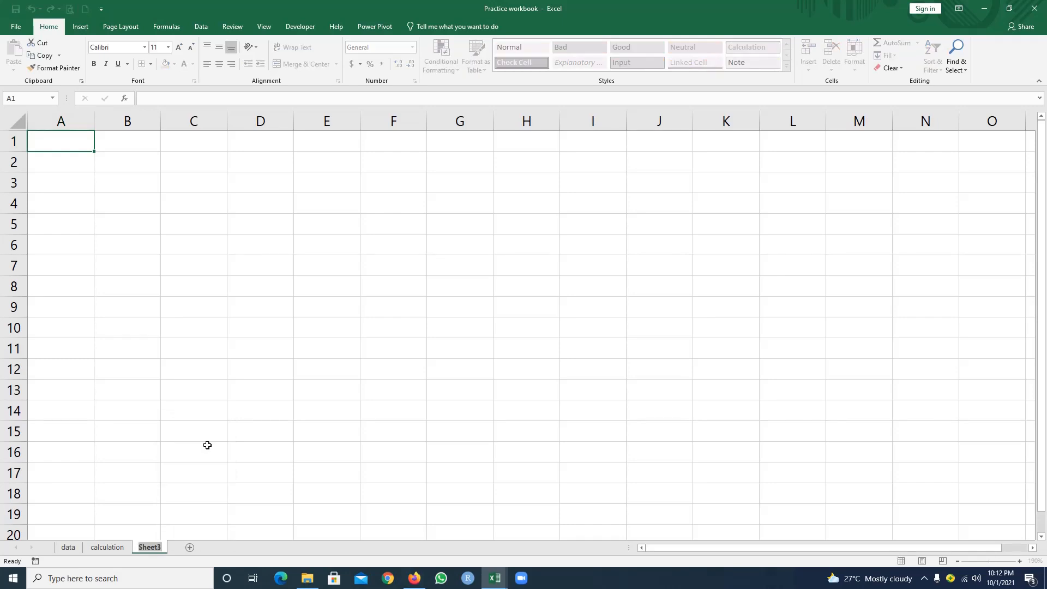
pyautogui.write('by year')
pyautogui.press('Return')
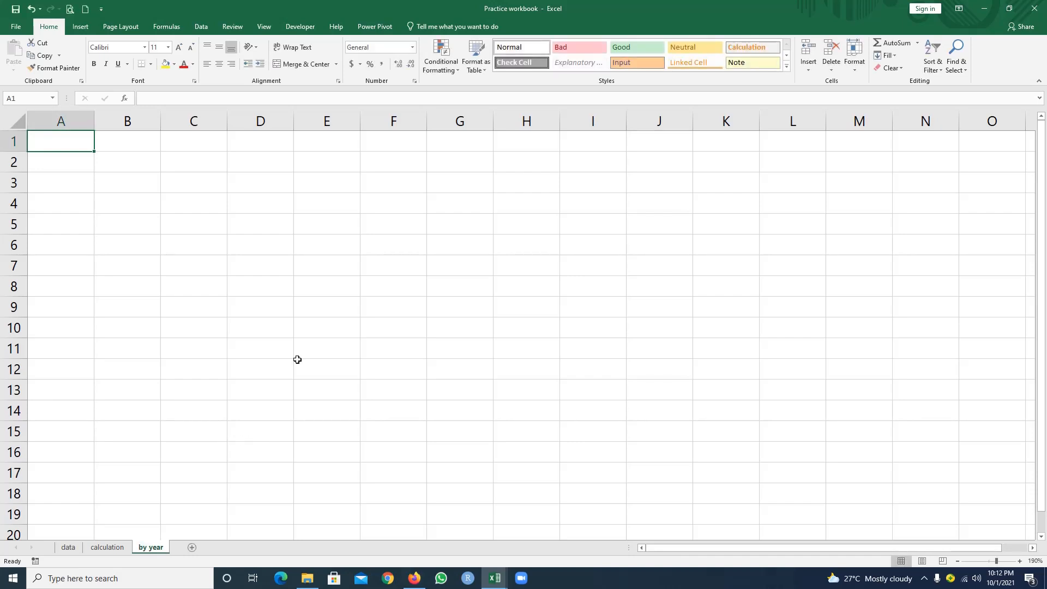
# - Copy the Products header and product list B2:B7 from the calculation sheet to B2 of the by year sheet
pyautogui.click(107, 547)
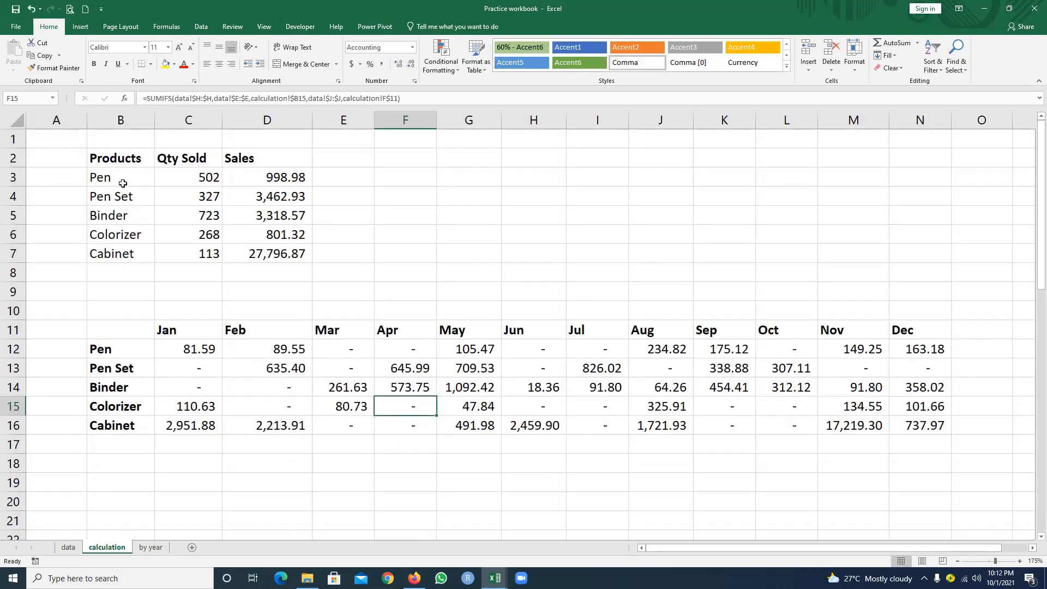
pyautogui.moveTo(125, 158); pyautogui.dragTo(119, 244)
pyautogui.hotkey('ctrl', 'c')
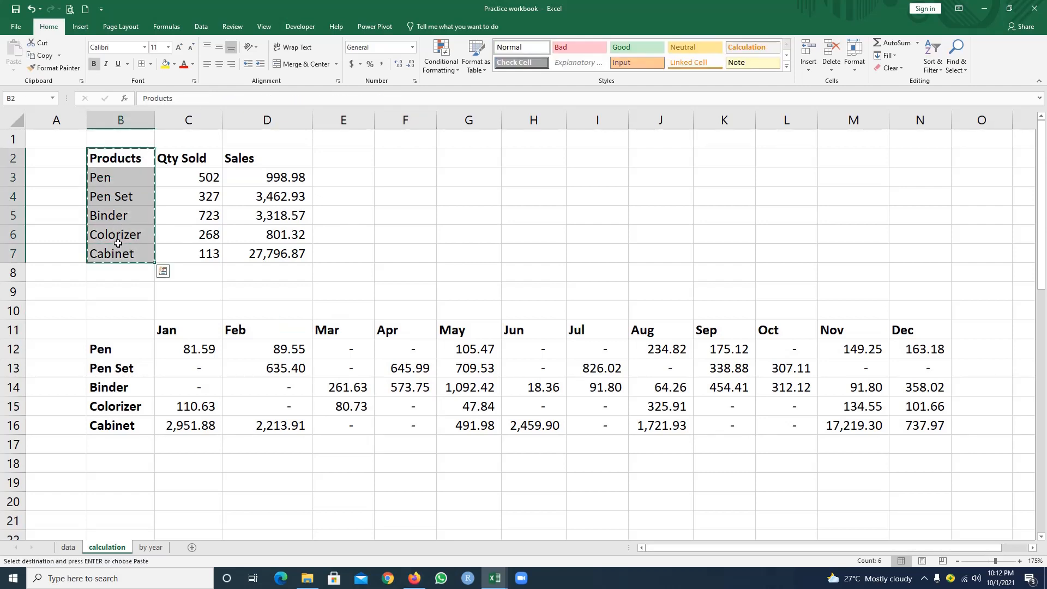
pyautogui.click(151, 548)
pyautogui.click(120, 161)
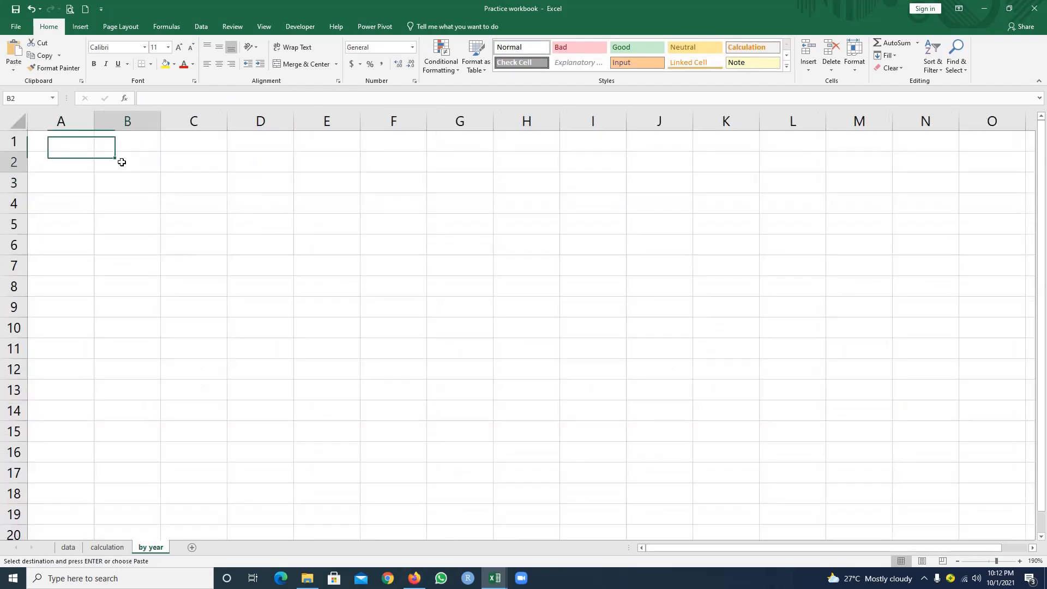
pyautogui.hotkey('ctrl', 'v')
pyautogui.click(219, 237)
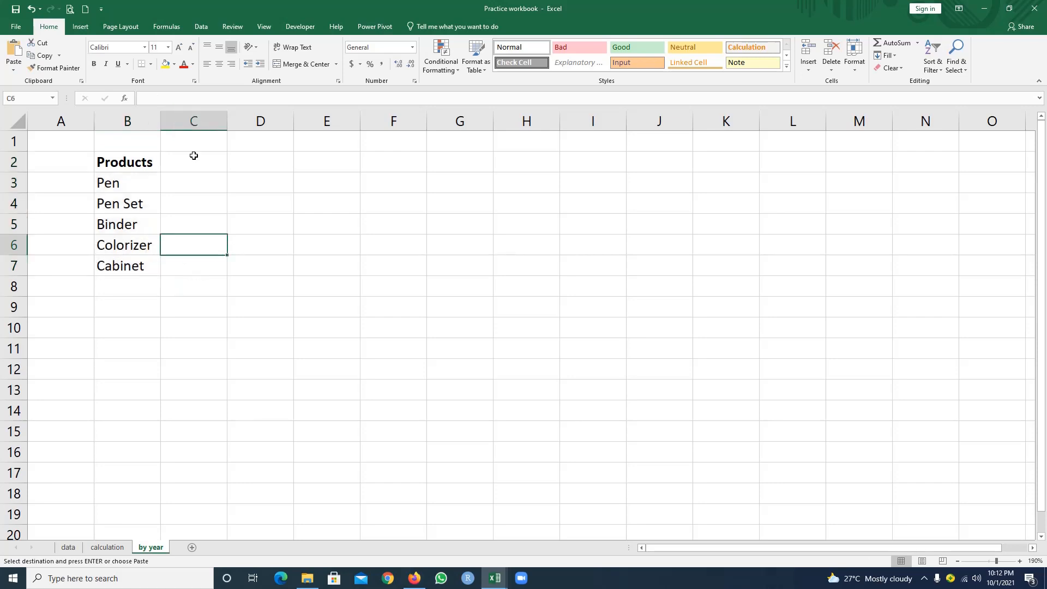
# - Add the headers Qty Sold in C2 and Sales in D2 beside the products and make both bold
pyautogui.click(193, 158)
pyautogui.write('Q')
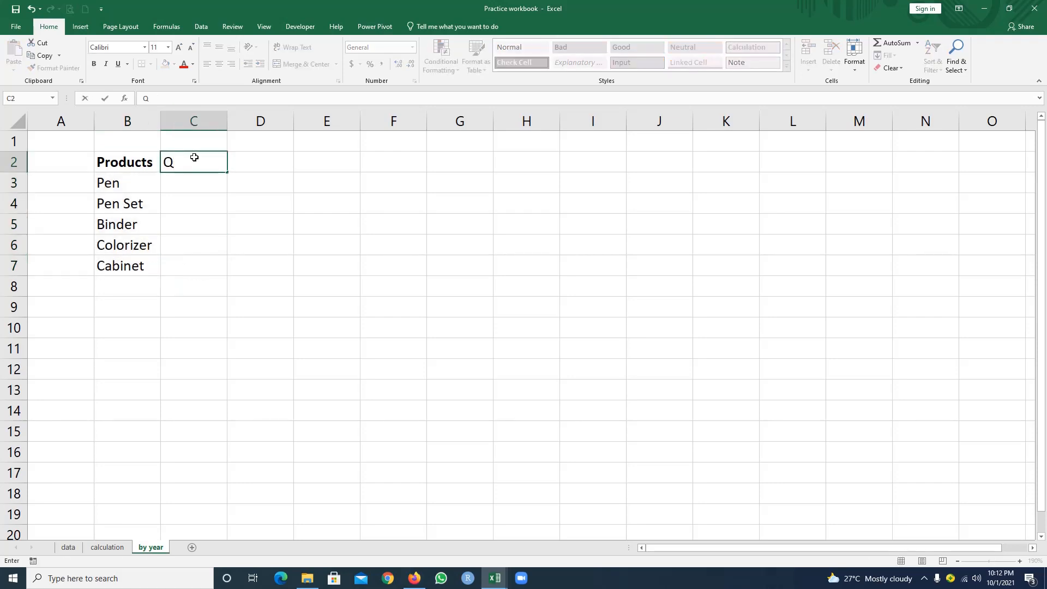
pyautogui.write('ty Sold')
pyautogui.press('Tab')
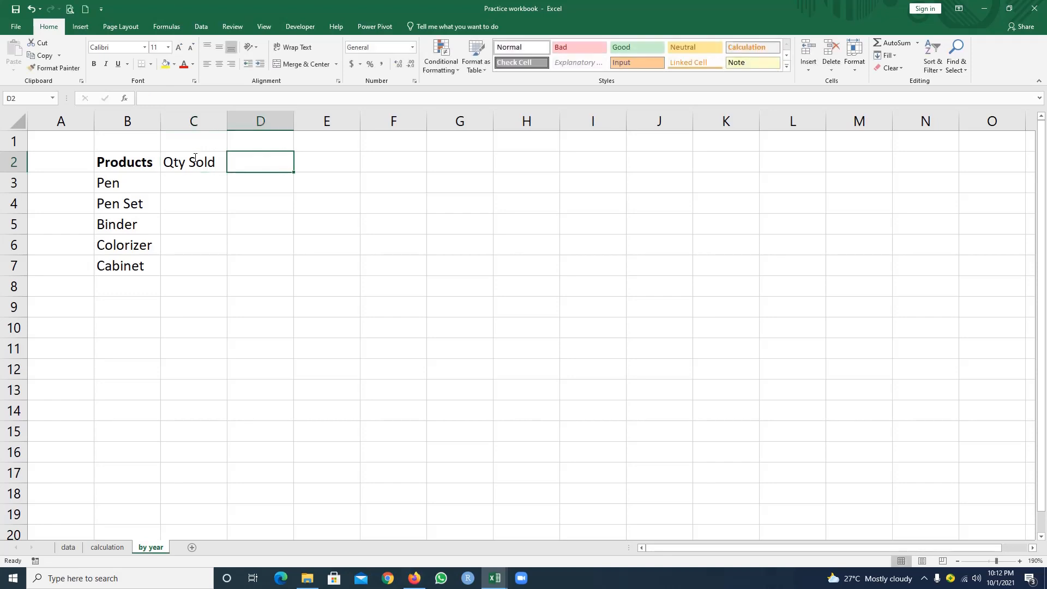
pyautogui.write('Sales')
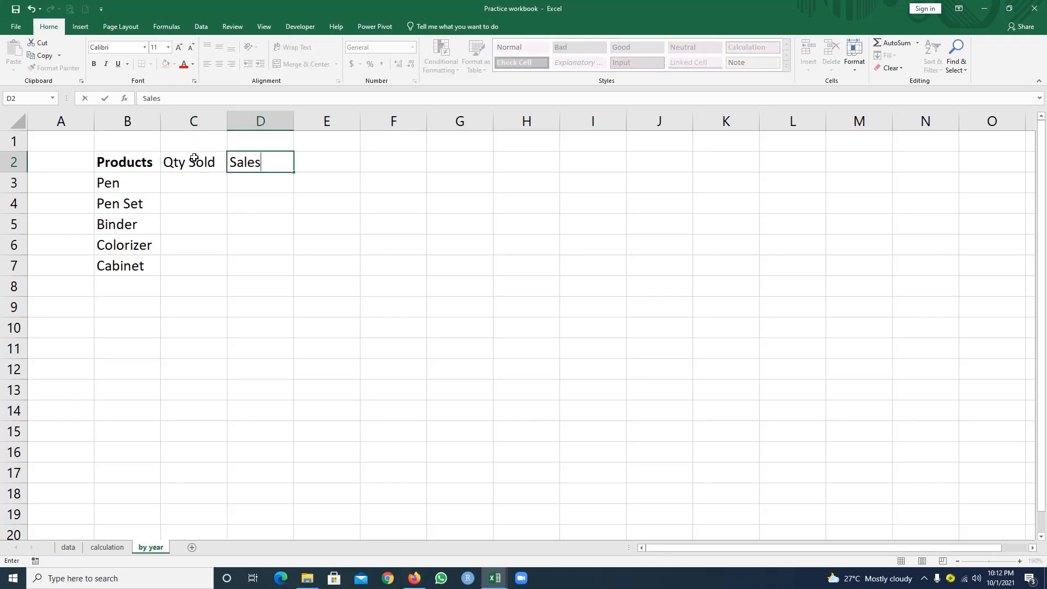
pyautogui.press('Return')
pyautogui.moveTo(197, 165); pyautogui.dragTo(270, 167)
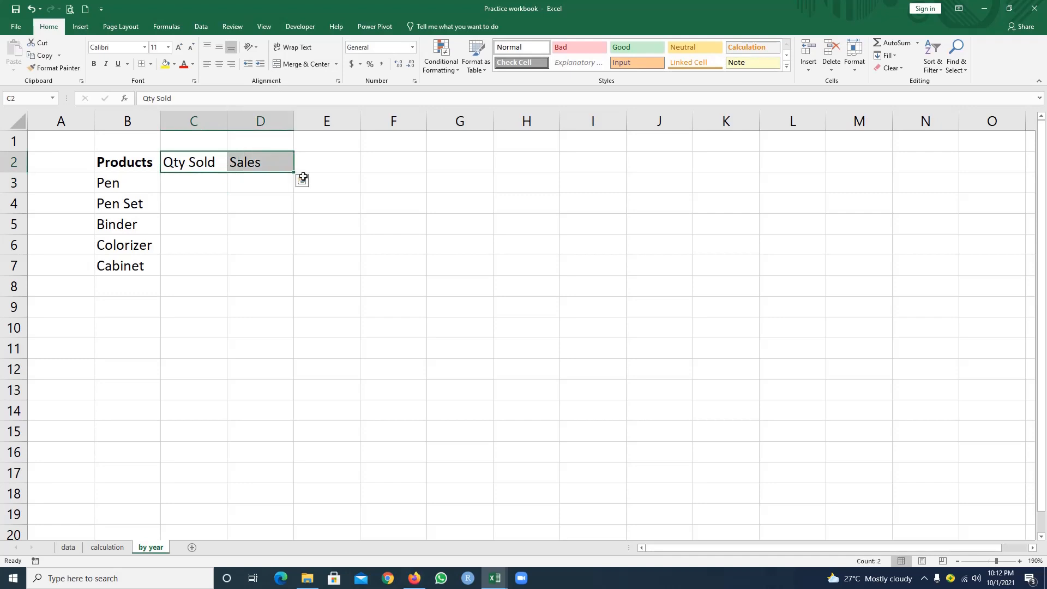
pyautogui.click(94, 64)
pyautogui.click(224, 268)
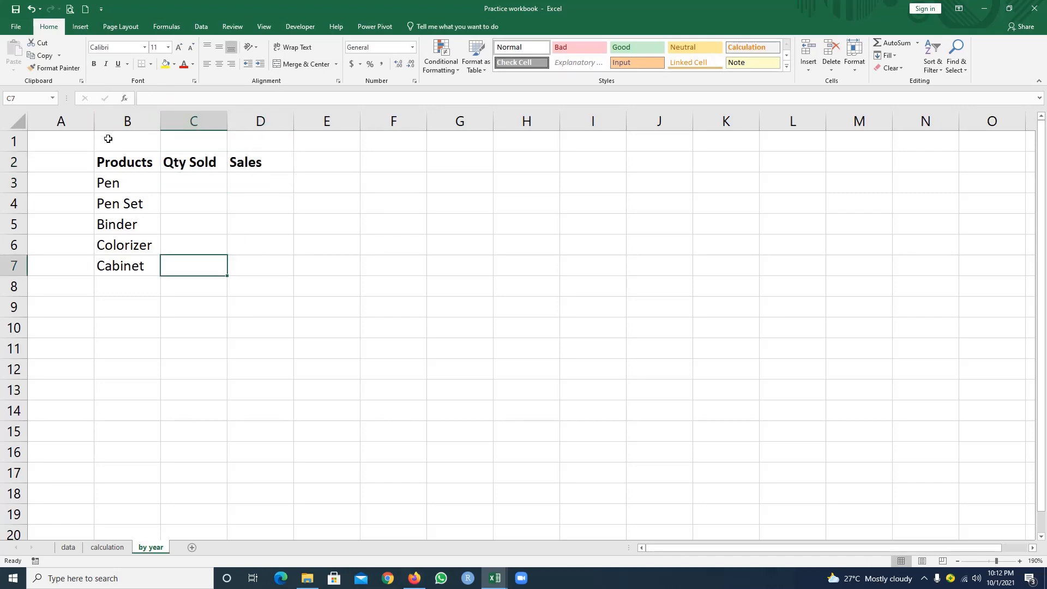
# - Insert a blank row above row 1 to shift the product table down by one row
pyautogui.moveTo(113, 158); pyautogui.dragTo(227, 182)
pyautogui.click(298, 222)
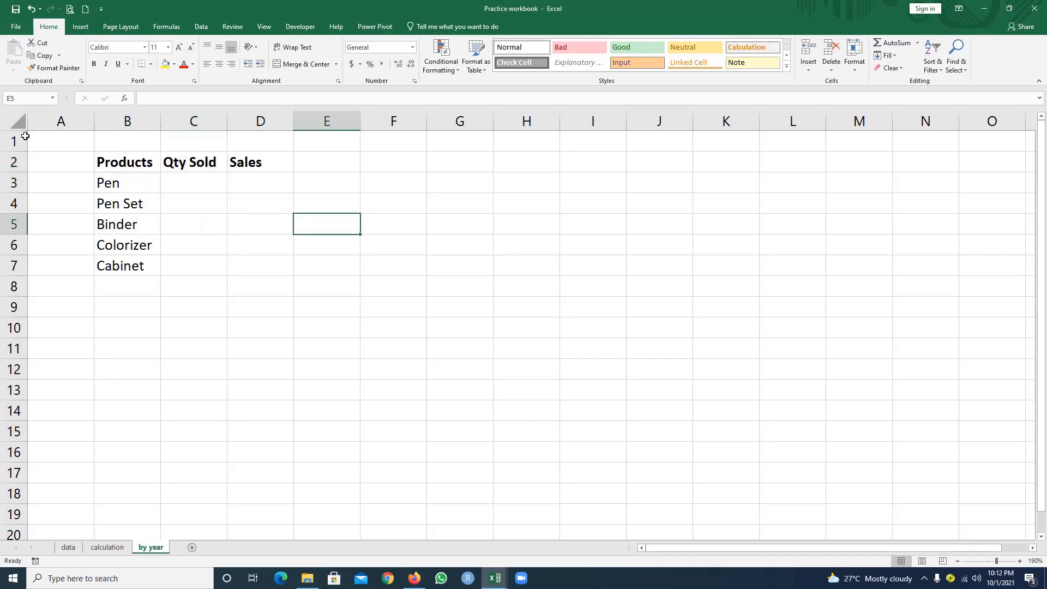
pyautogui.rightClick(14, 141)
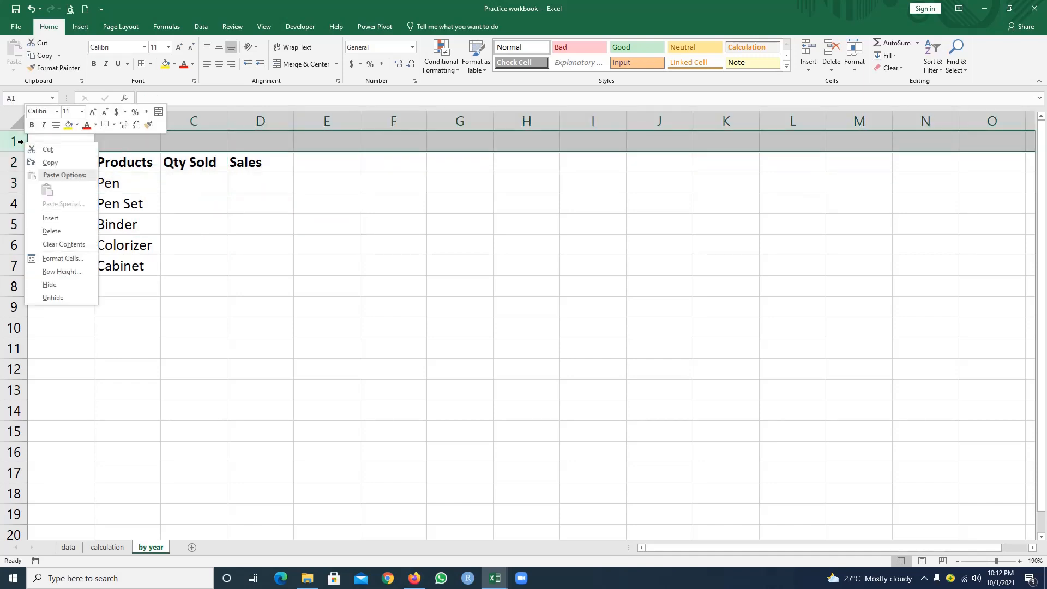
pyautogui.click(73, 218)
pyautogui.click(217, 264)
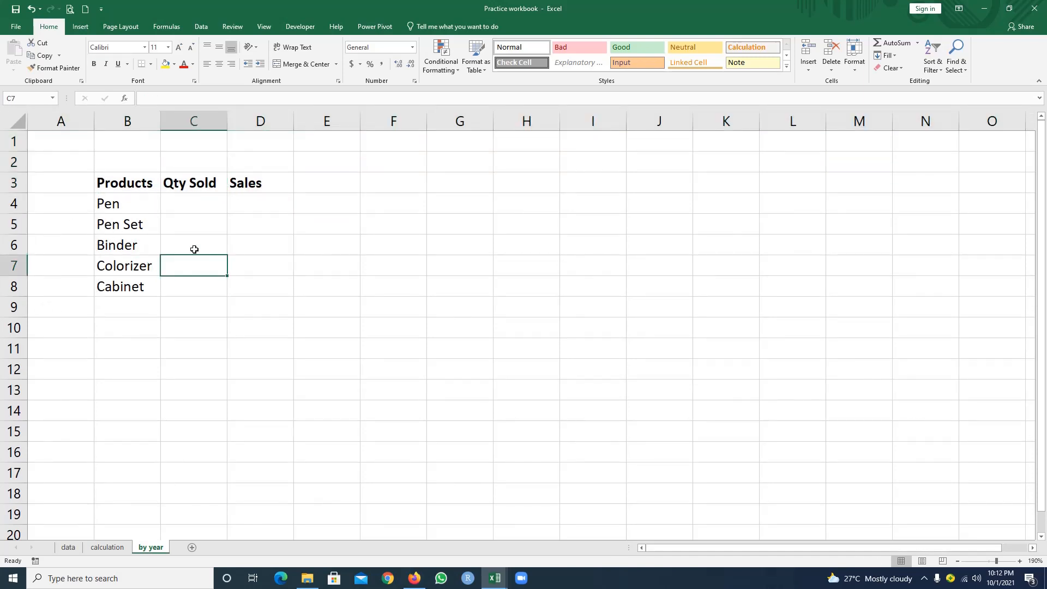
# - Enter the title "Quantity Sold and Sale in the year" in B2 above the product table
pyautogui.click(131, 161)
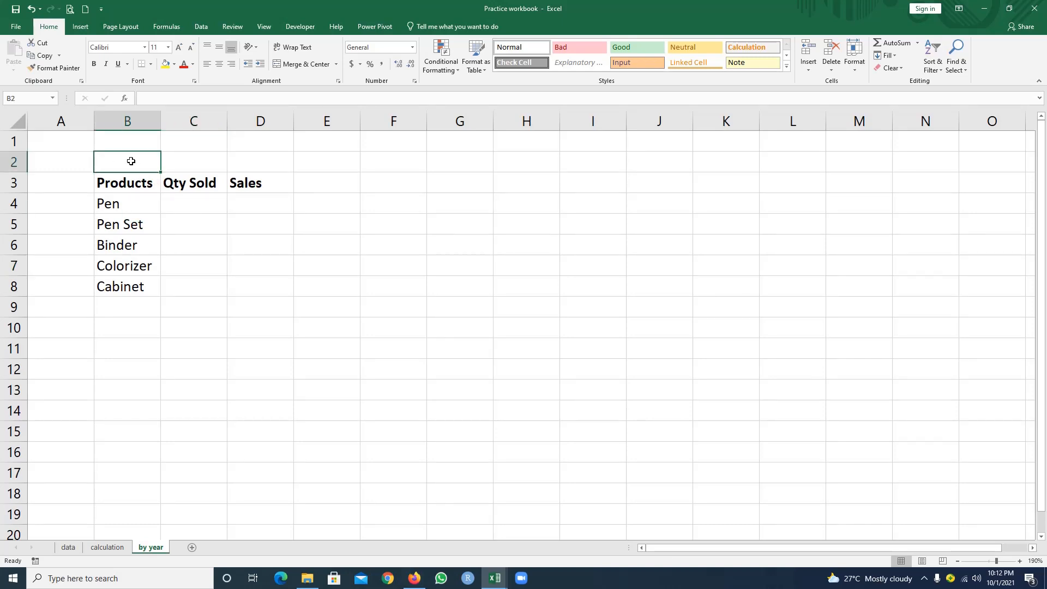
pyautogui.write('Qua')
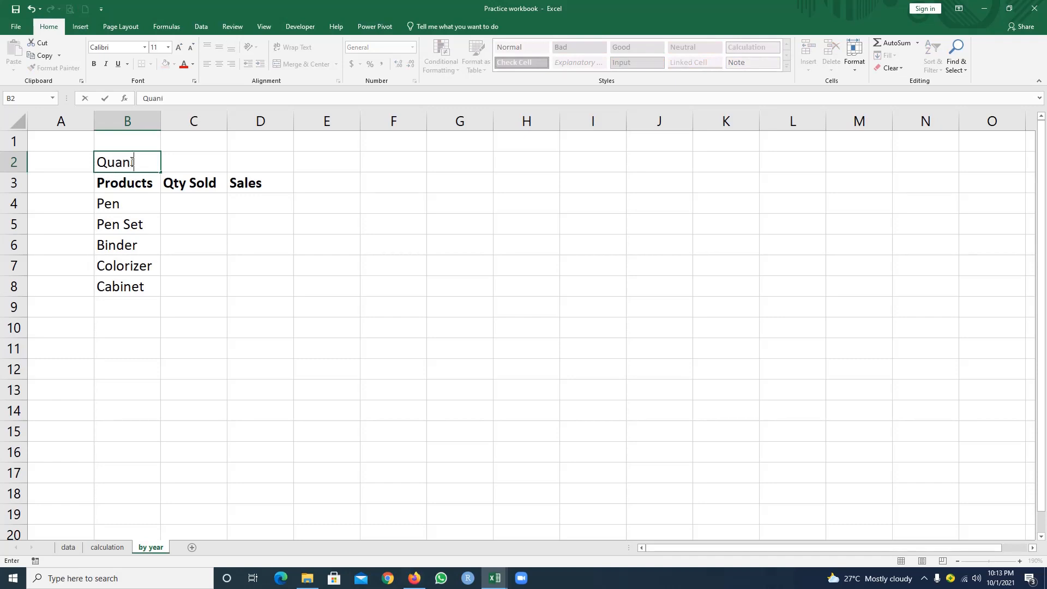
pyautogui.write('ntity nSold')
pyautogui.press('BackSpace')
pyautogui.press('BackSpace')
pyautogui.press('BackSpace')
pyautogui.press('BackSpace')
pyautogui.press('BackSpace')
pyautogui.write('Sold ab')
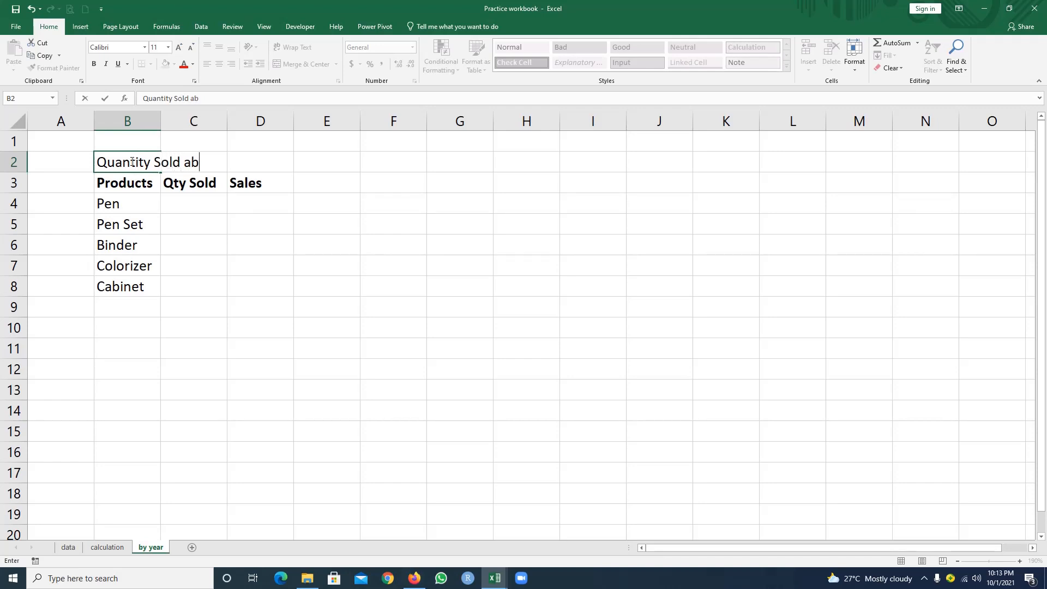
pyautogui.write('d')
pyautogui.press('BackSpace')
pyautogui.press('BackSpace')
pyautogui.write('nd Sale in ht')
pyautogui.press('BackSpace')
pyautogui.press('BackSpace')
pyautogui.write('the year')
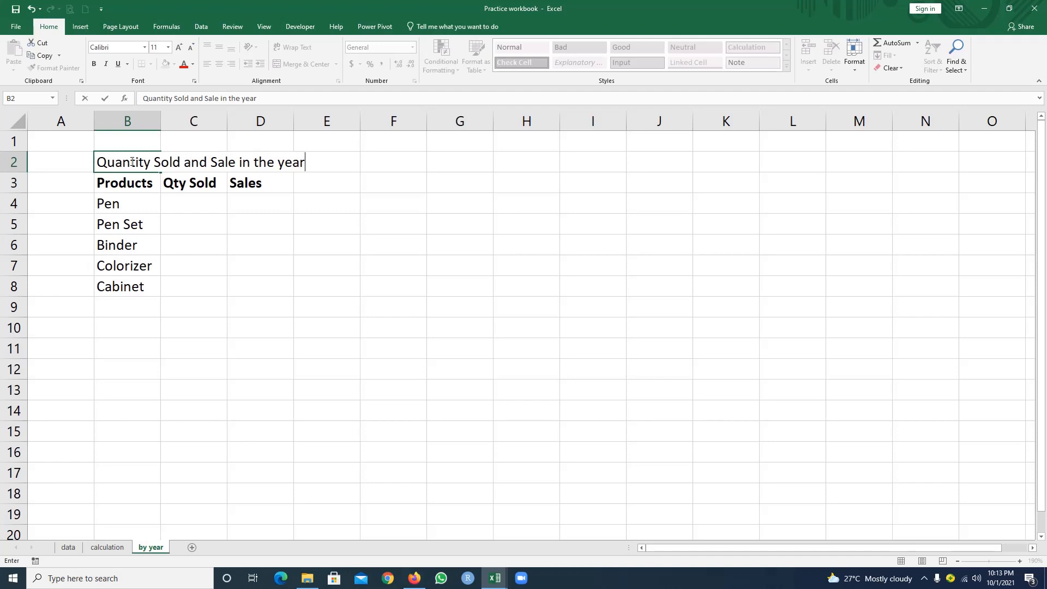
pyautogui.click(218, 222)
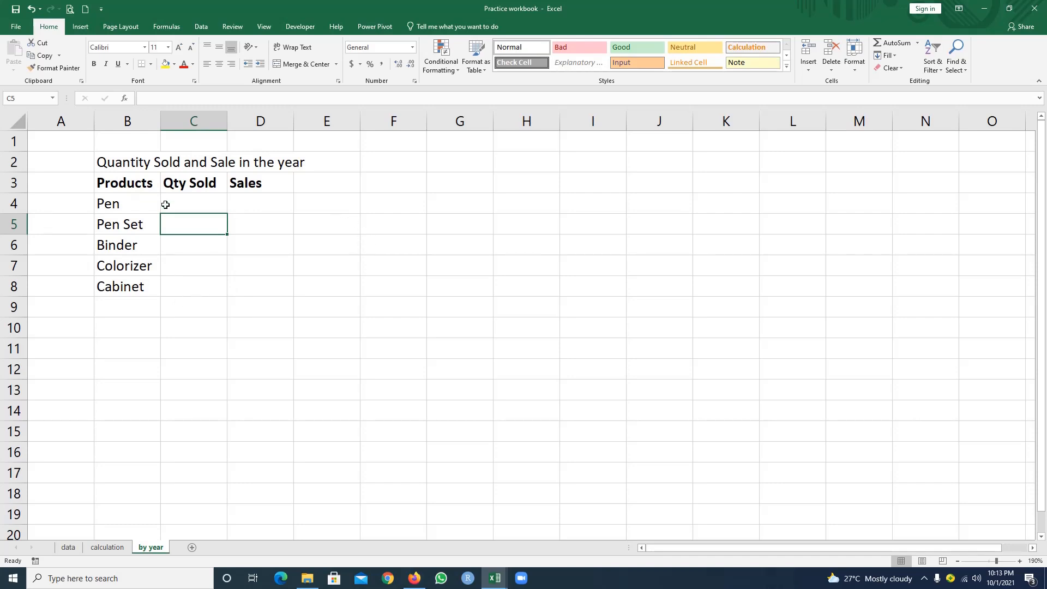
# - Make the product table's title in row 2 bold
pyautogui.moveTo(122, 164); pyautogui.dragTo(279, 161)
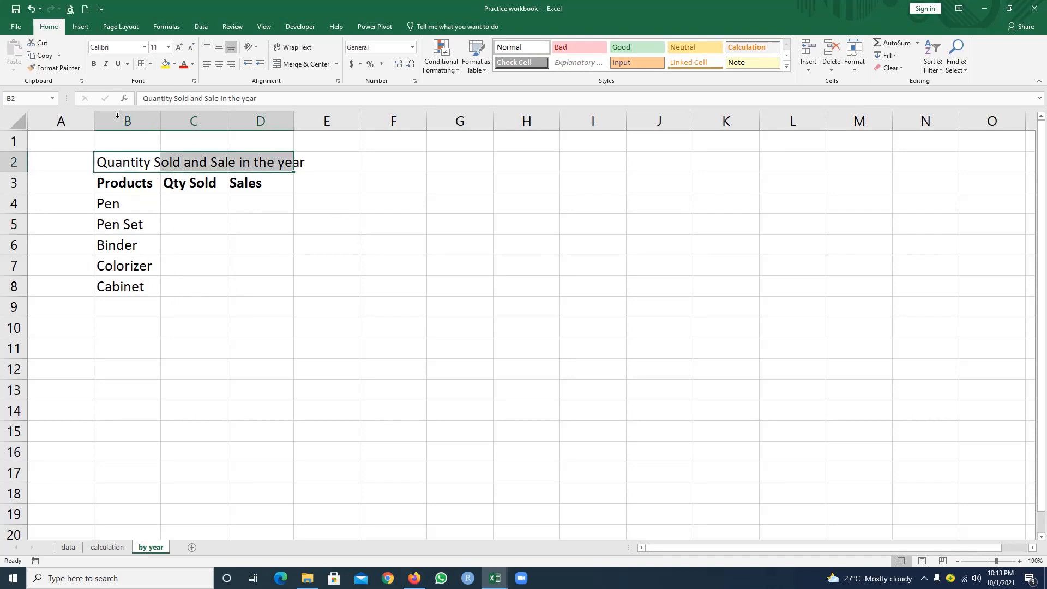
pyautogui.click(95, 65)
pyautogui.click(290, 280)
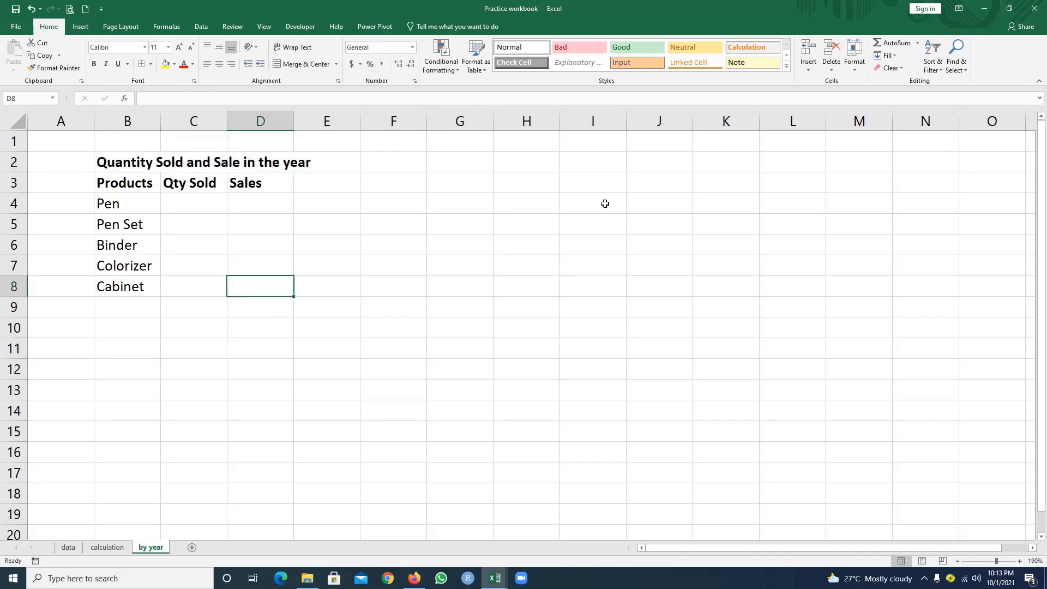
# - Copy the bold product names B12:B16 from the calculation sheet to B12 of the by year sheet
pyautogui.click(112, 547)
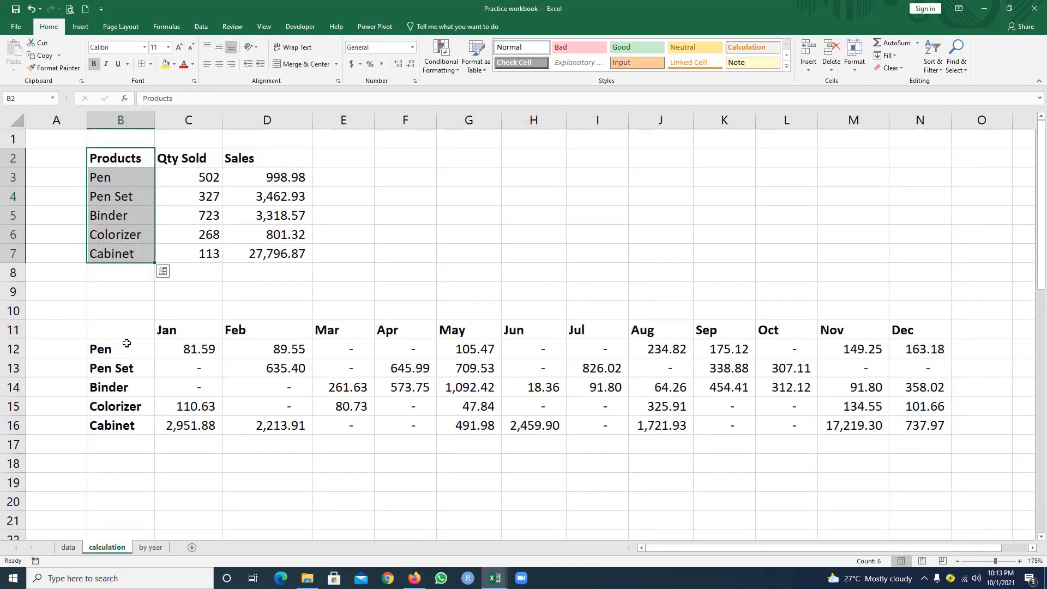
pyautogui.moveTo(125, 347); pyautogui.dragTo(126, 424)
pyautogui.hotkey('ctrl', 'c')
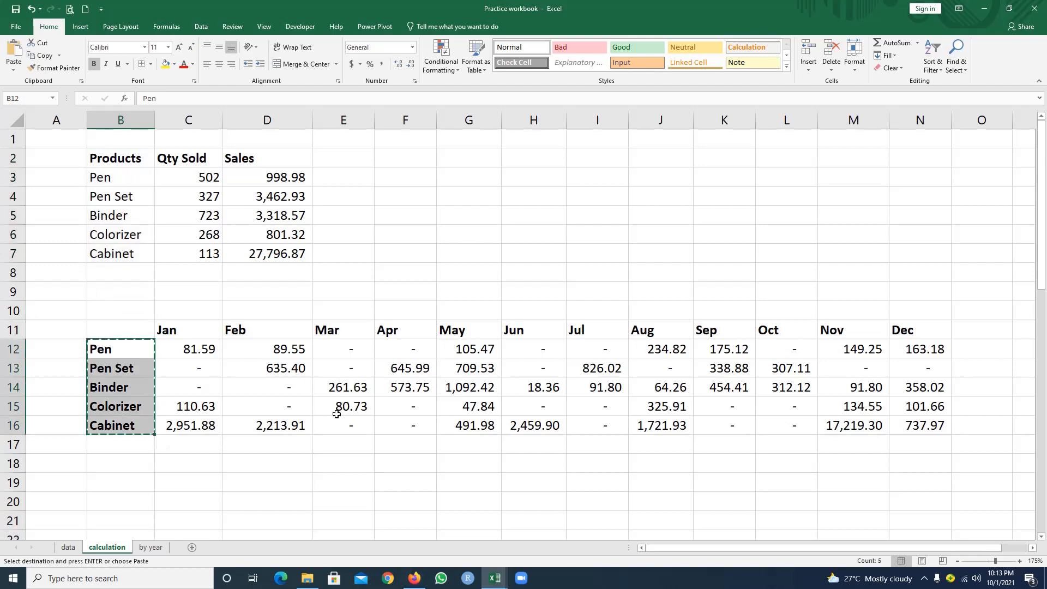
pyautogui.click(158, 552)
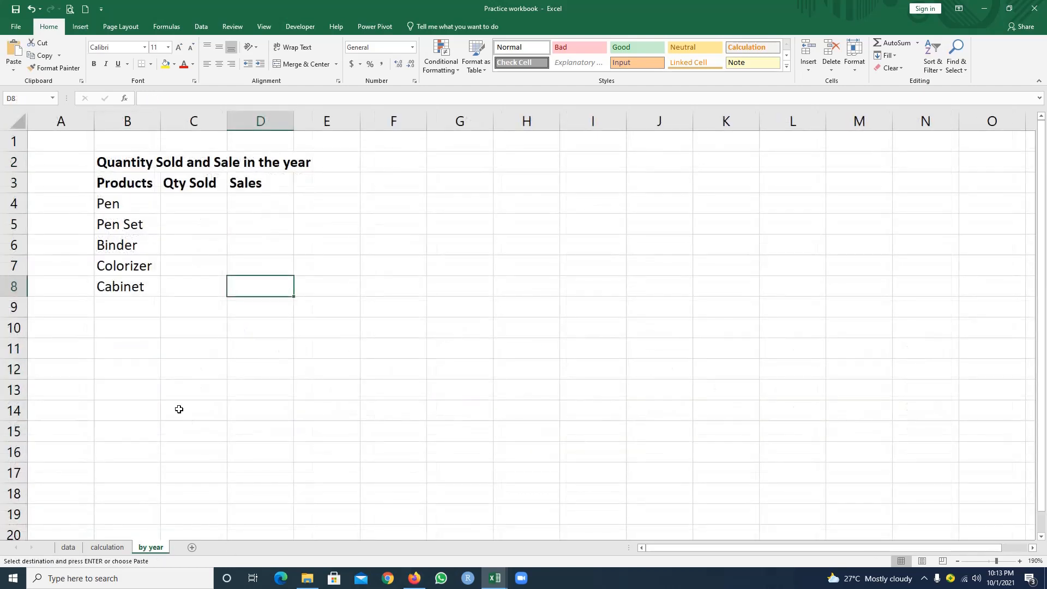
pyautogui.click(127, 376)
pyautogui.hotkey('ctrl', 'v')
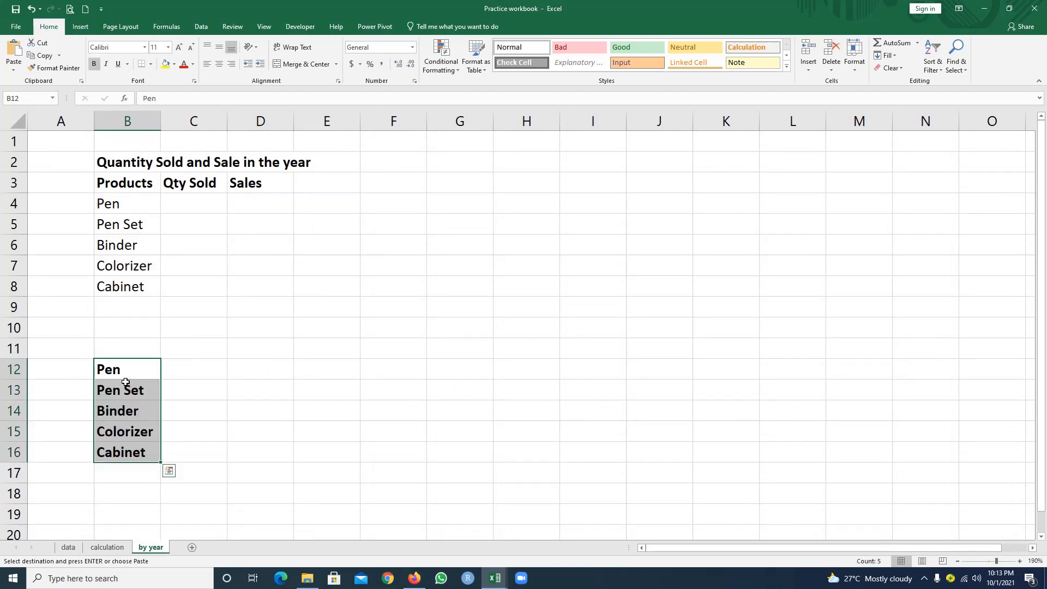
# - Enter Jan in C11 and fill the month series across row 11 through Dec in N11
pyautogui.click(200, 344)
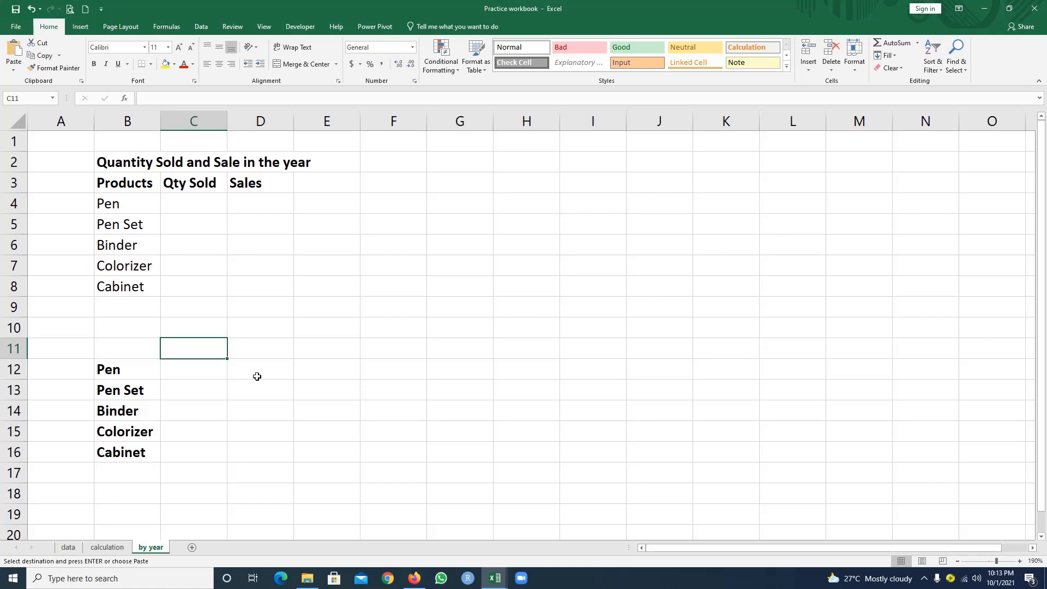
pyautogui.keyDown('ctrl'); pyautogui.scroll(-1, 257, 374); pyautogui.keyUp('ctrl')
pyautogui.write('Jan')
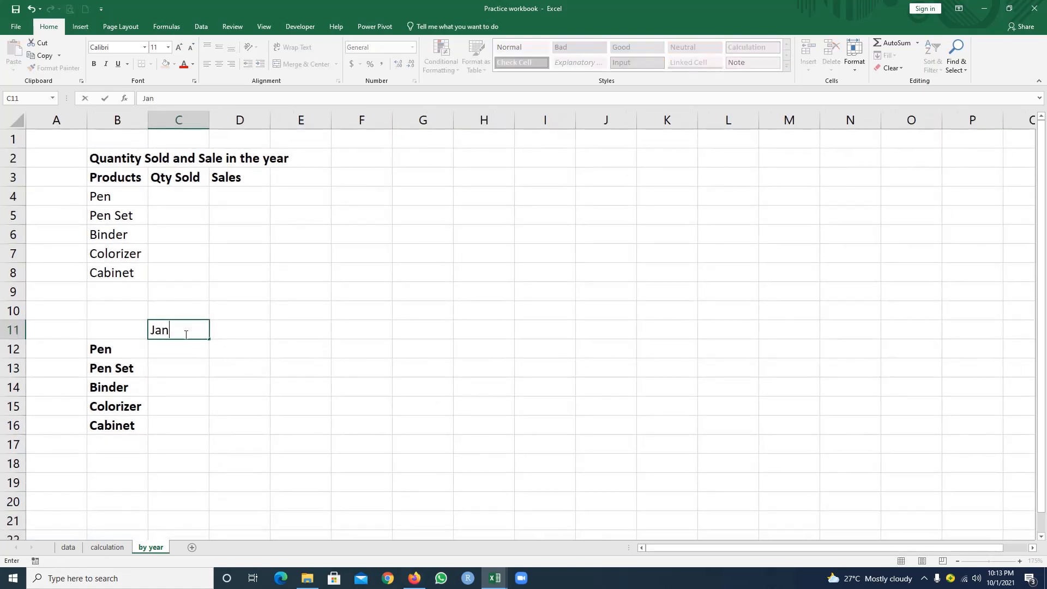
pyautogui.press('Return')
pyautogui.click(184, 333)
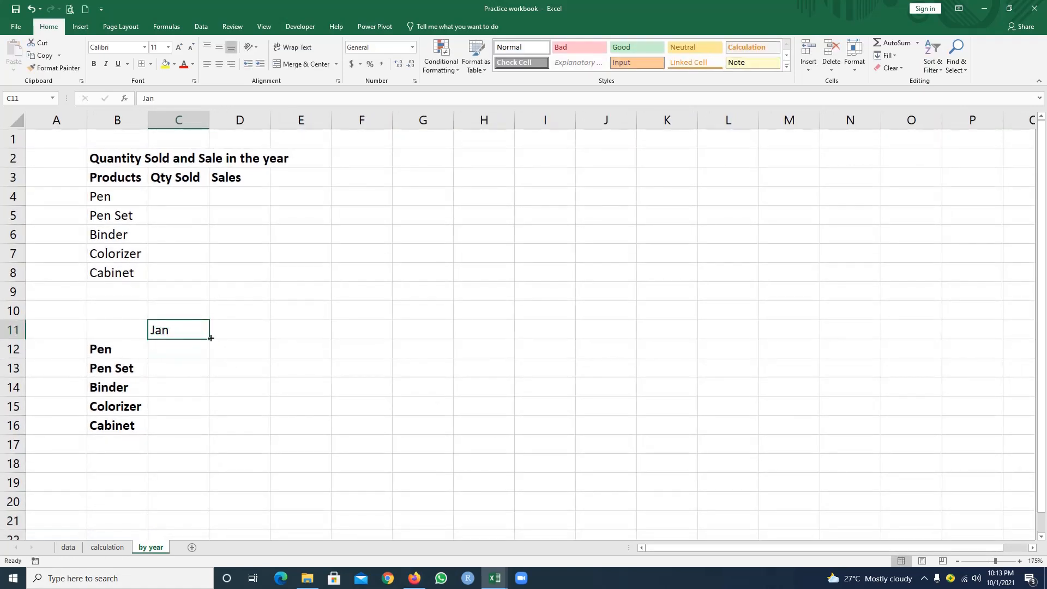
pyautogui.moveTo(210, 341); pyautogui.dragTo(887, 330)
pyautogui.click(295, 350)
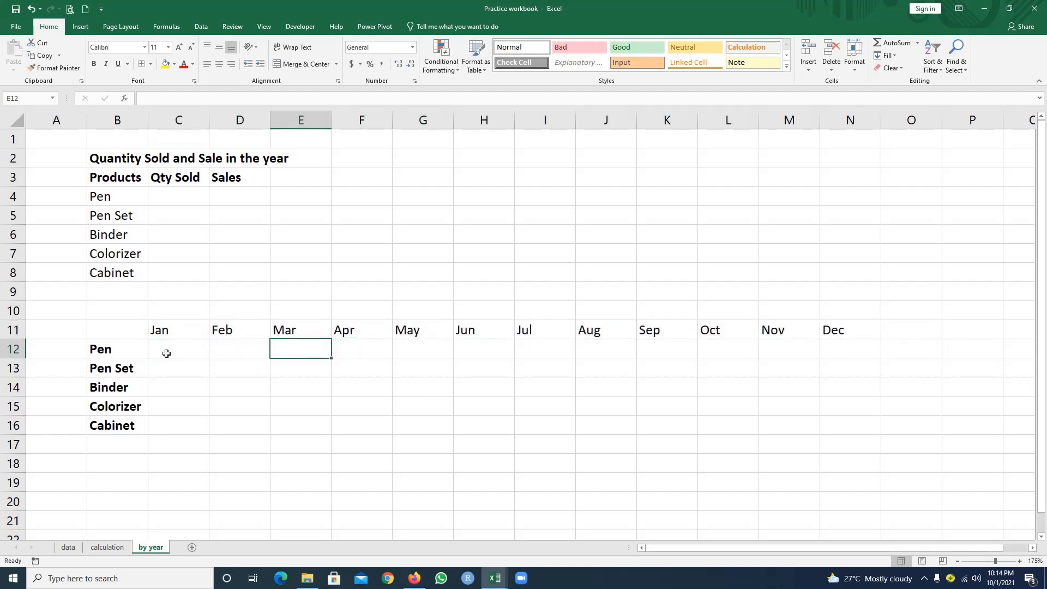
# - Make the month headers in C11:N11 bold
pyautogui.moveTo(180, 331); pyautogui.dragTo(824, 340)
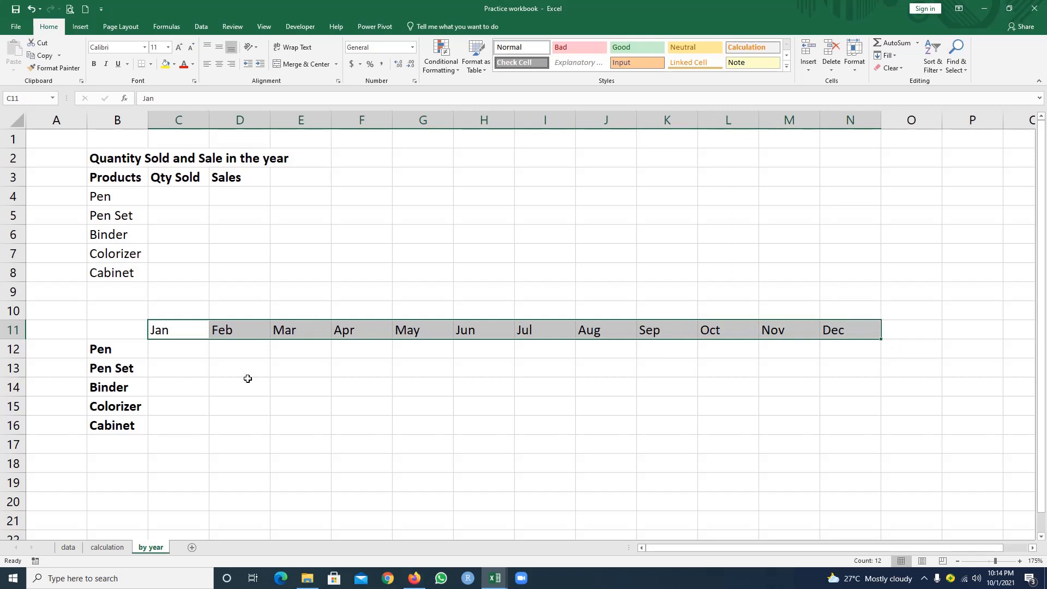
pyautogui.click(94, 63)
pyautogui.click(275, 425)
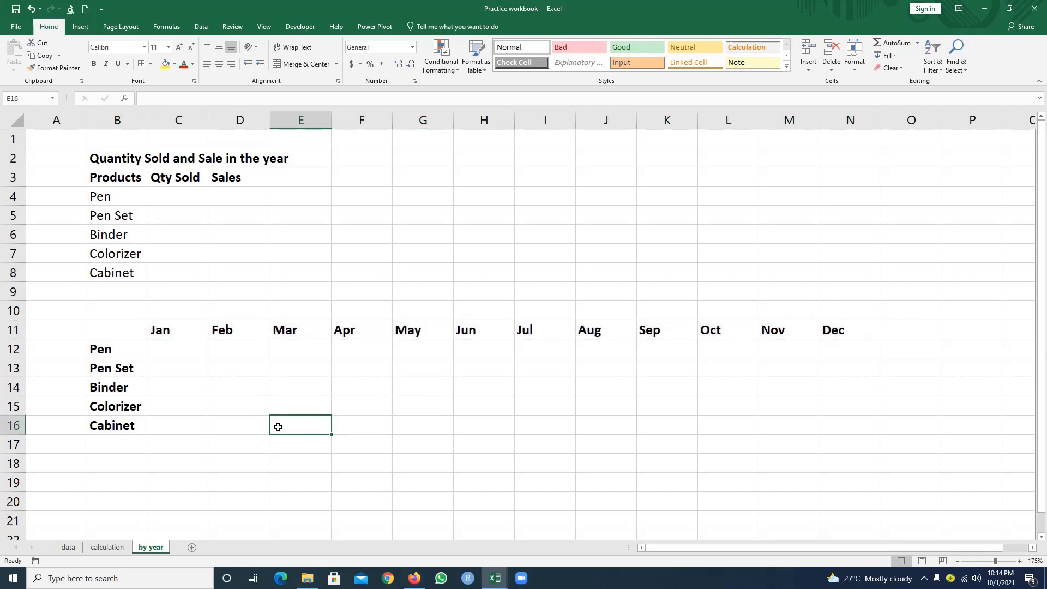
# - Insert a blank row at row 10, above the monthly table
pyautogui.rightClick(22, 311)
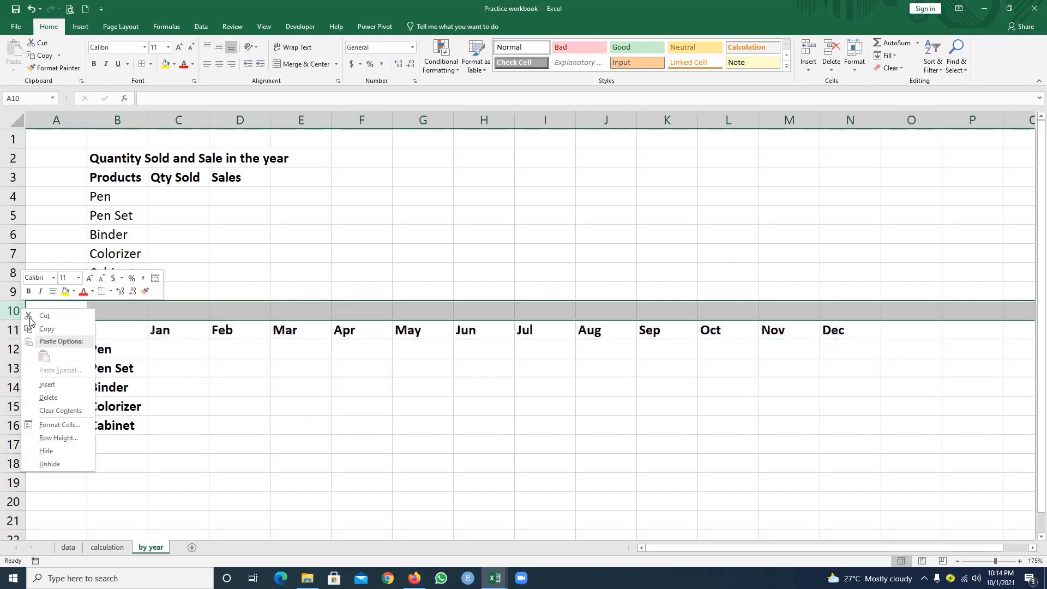
pyautogui.click(58, 387)
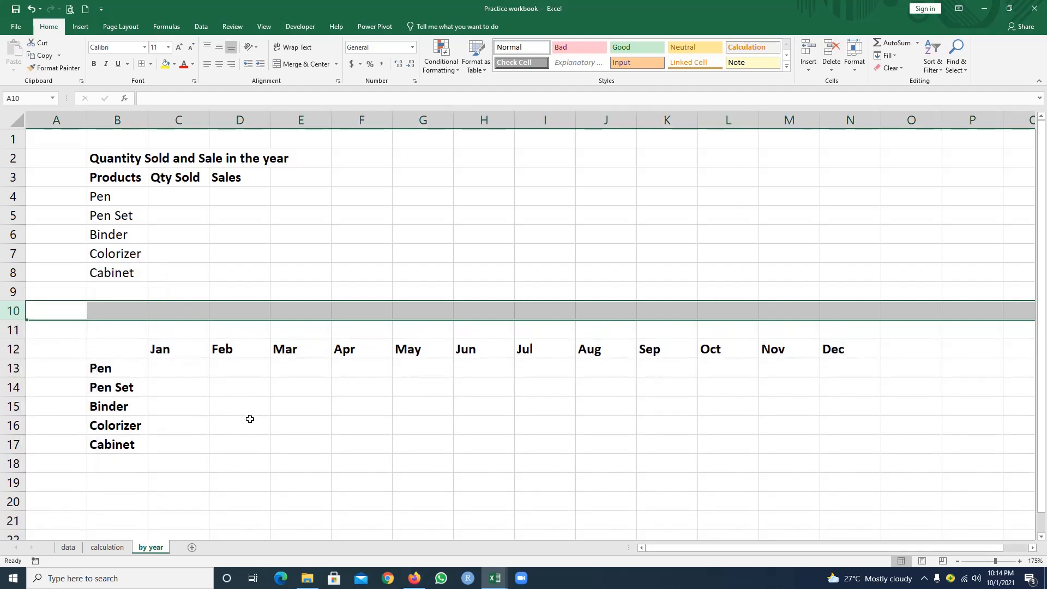
pyautogui.click(245, 408)
# - Enter the title "Sales by Month in the year" in B11 above the month headers
pyautogui.click(125, 325)
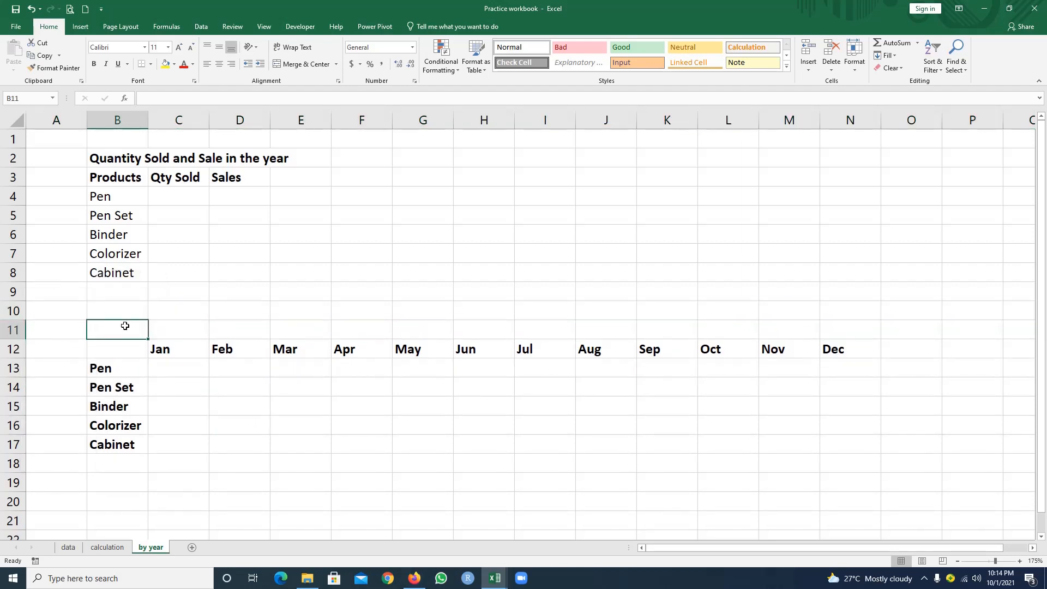
pyautogui.write('Sales')
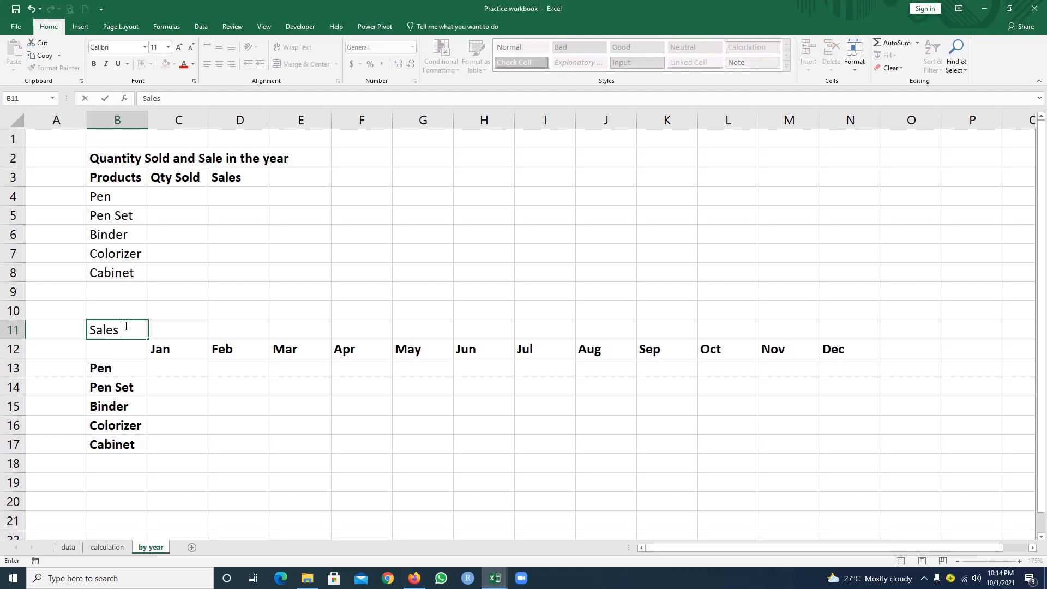
pyautogui.write(' b y by')
pyautogui.press('BackSpace')
pyautogui.press('BackSpace')
pyautogui.press('BackSpace')
pyautogui.press('BackSpace')
pyautogui.write('Month')
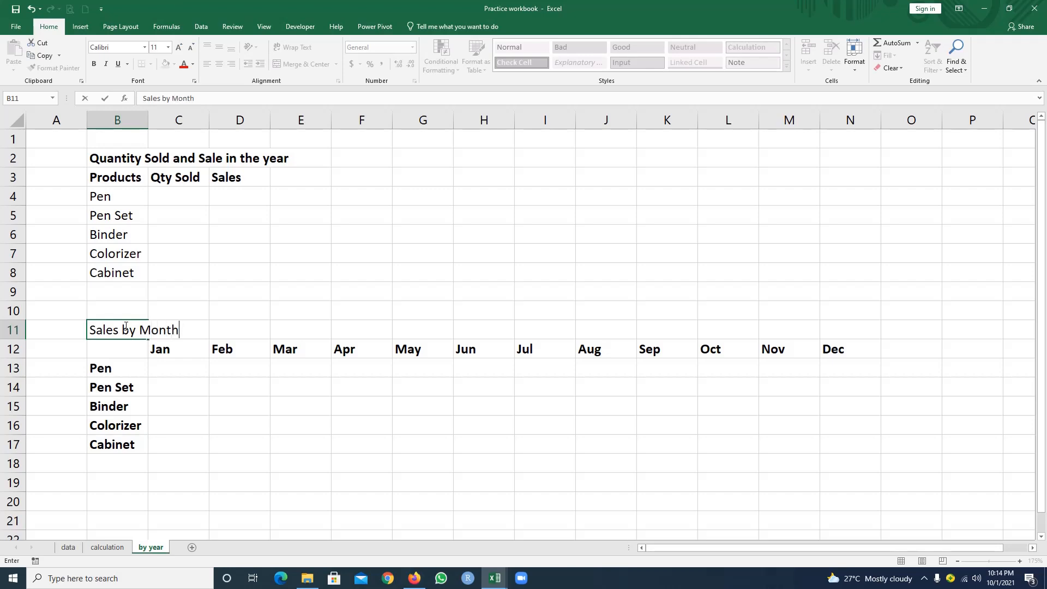
pyautogui.write(' by ye')
pyautogui.press('BackSpace')
pyautogui.press('BackSpace')
pyautogui.press('BackSpace')
pyautogui.press('BackSpace')
pyautogui.press('BackSpace')
pyautogui.write('in the yea')
pyautogui.press('Return')
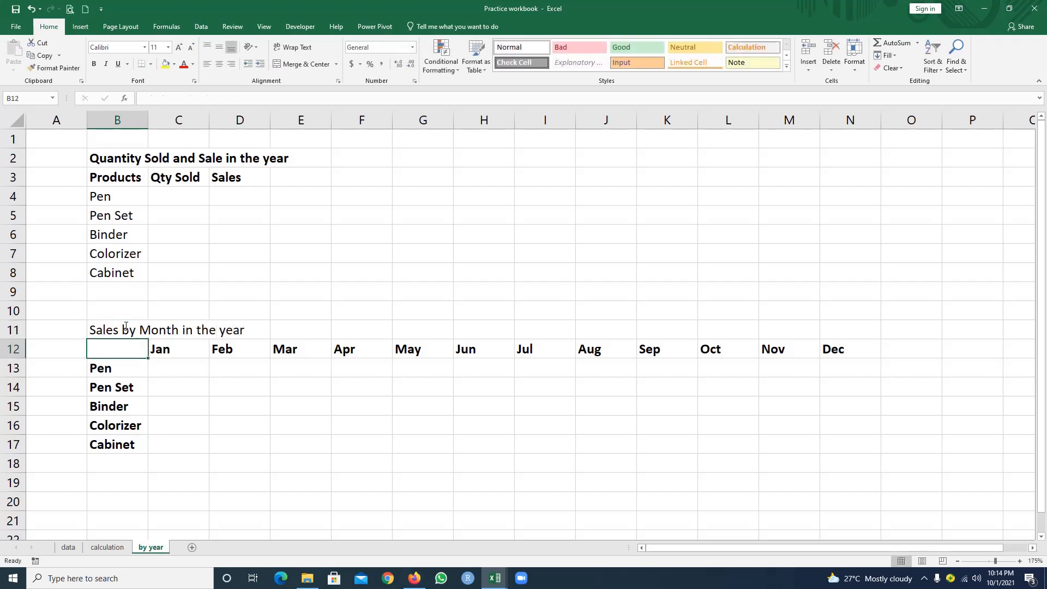
# - Make the title "Sales by Month in the year" in row 11 bold
pyautogui.moveTo(115, 333); pyautogui.dragTo(243, 337)
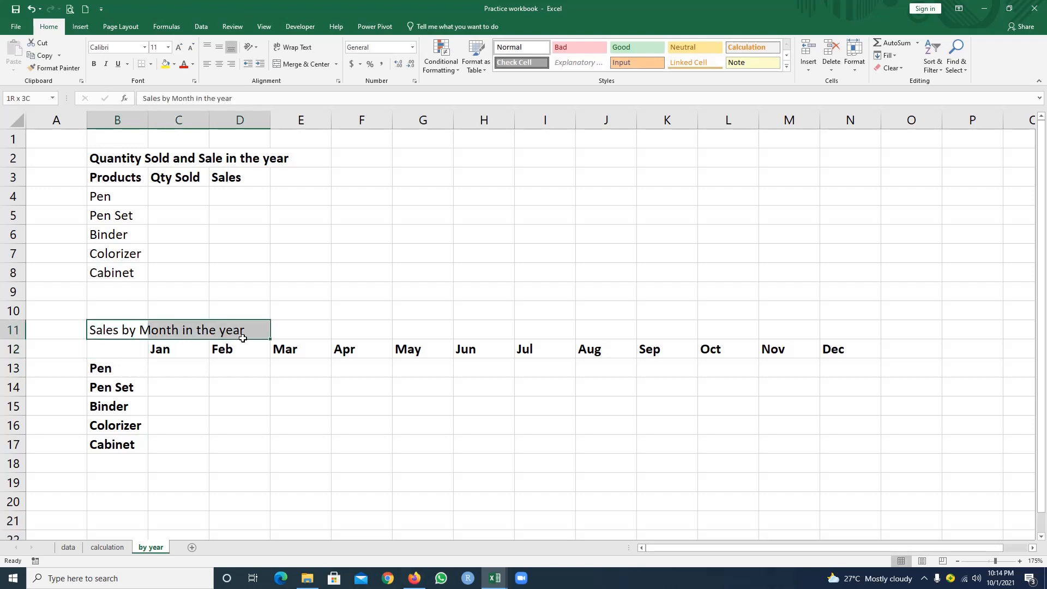
pyautogui.click(94, 64)
pyautogui.click(266, 420)
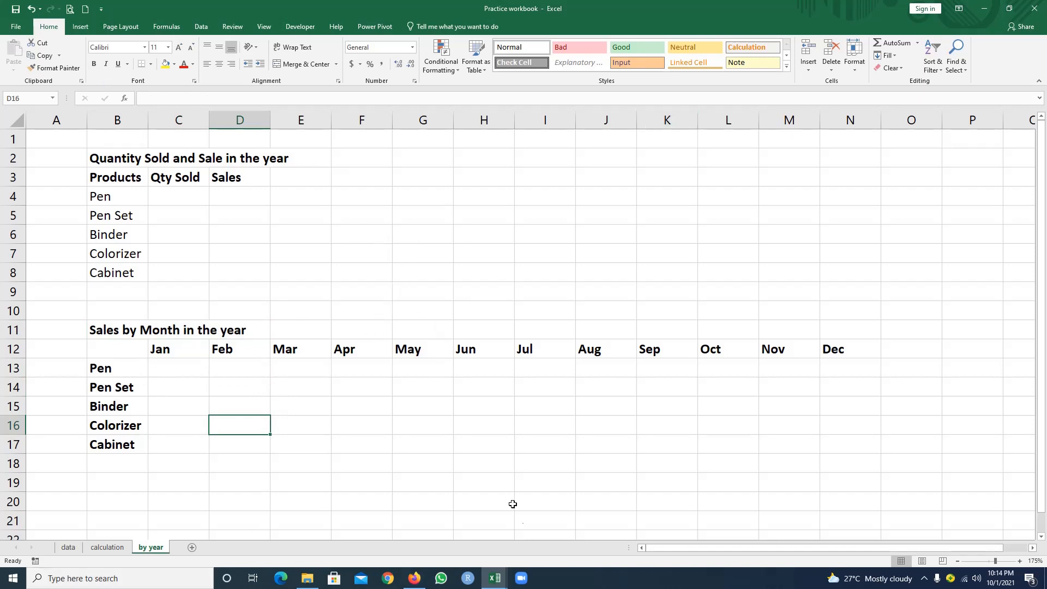
# - Look at the year drop-down on the by_Year sheet of the sales_data_demo workbook, and return to Practice workbook
pyautogui.moveTo(497, 580)
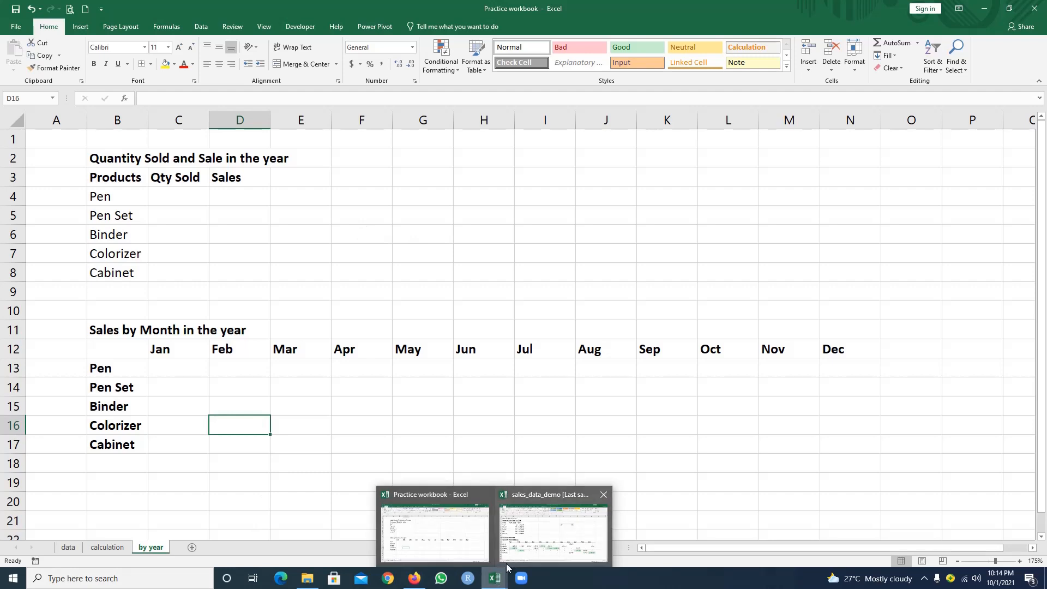
pyautogui.click(538, 543)
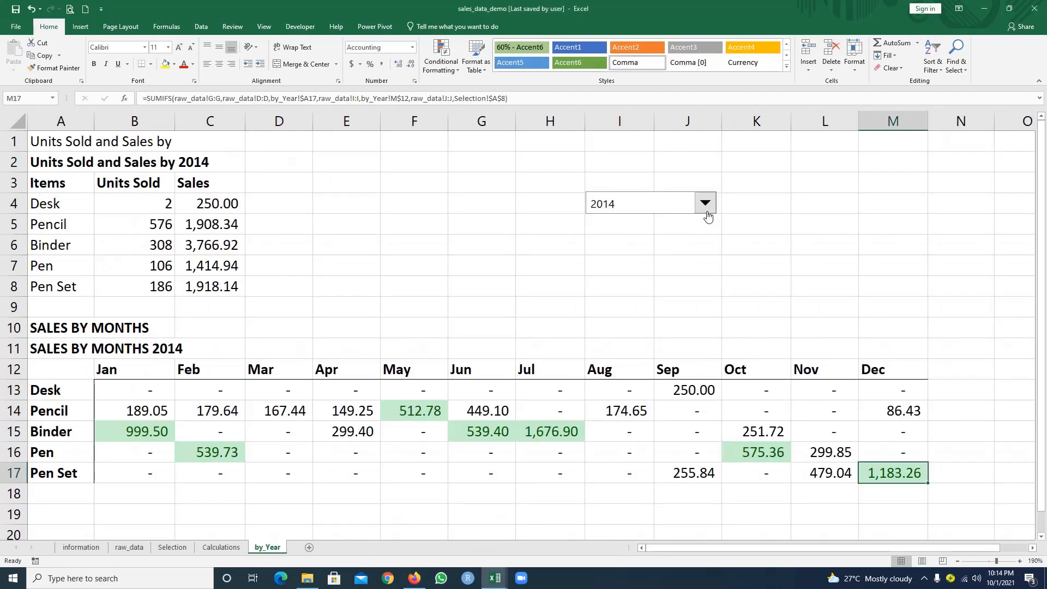
pyautogui.moveTo(494, 575)
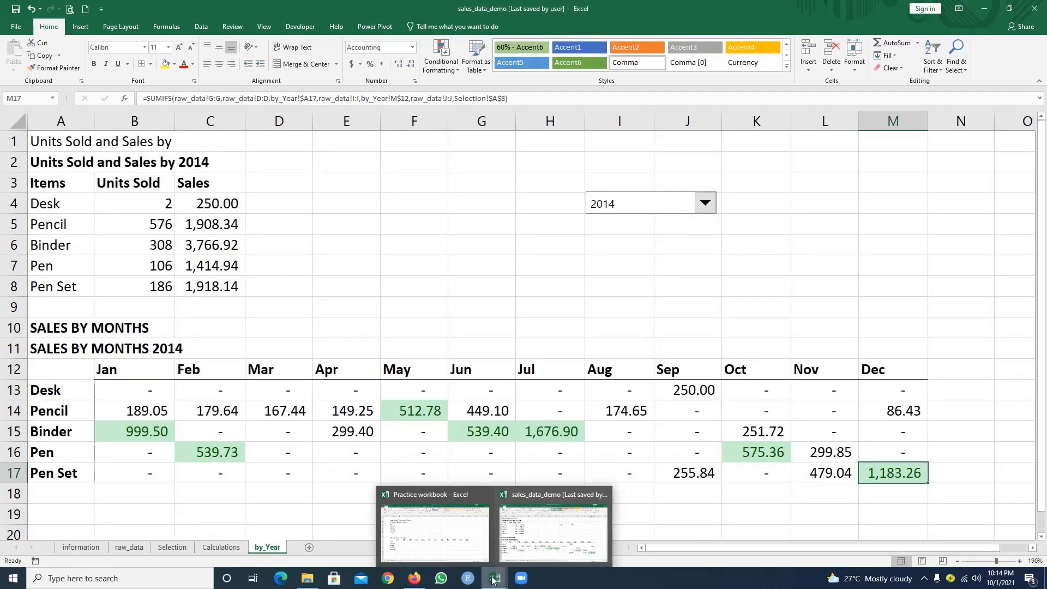
pyautogui.click(436, 537)
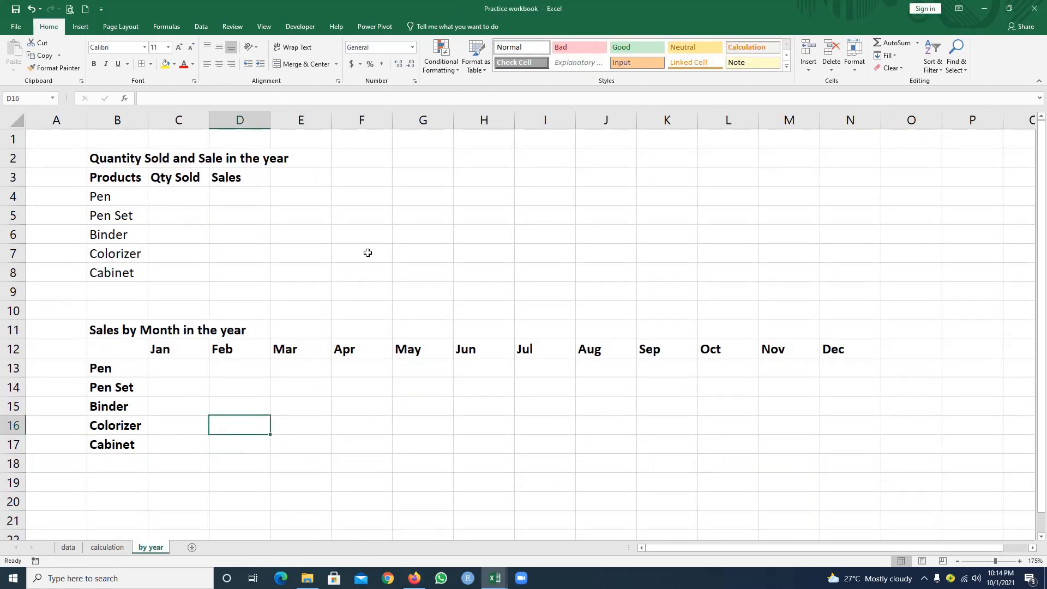
# - Check in the ribbon customization options whether Developer is enabled among the main tabs, and close the options without saving
pyautogui.click(309, 33)
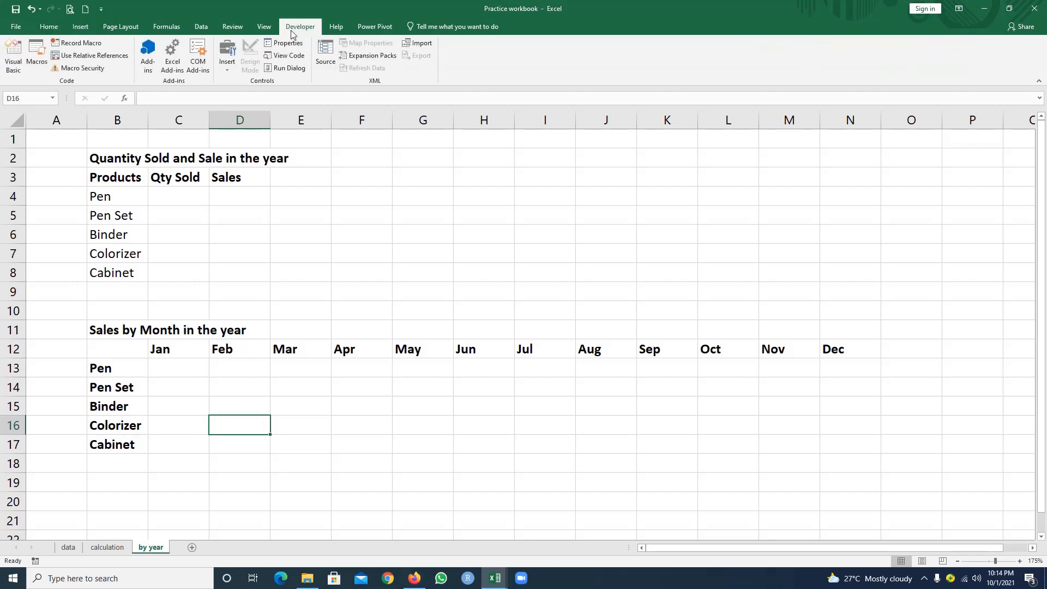
pyautogui.click(14, 28)
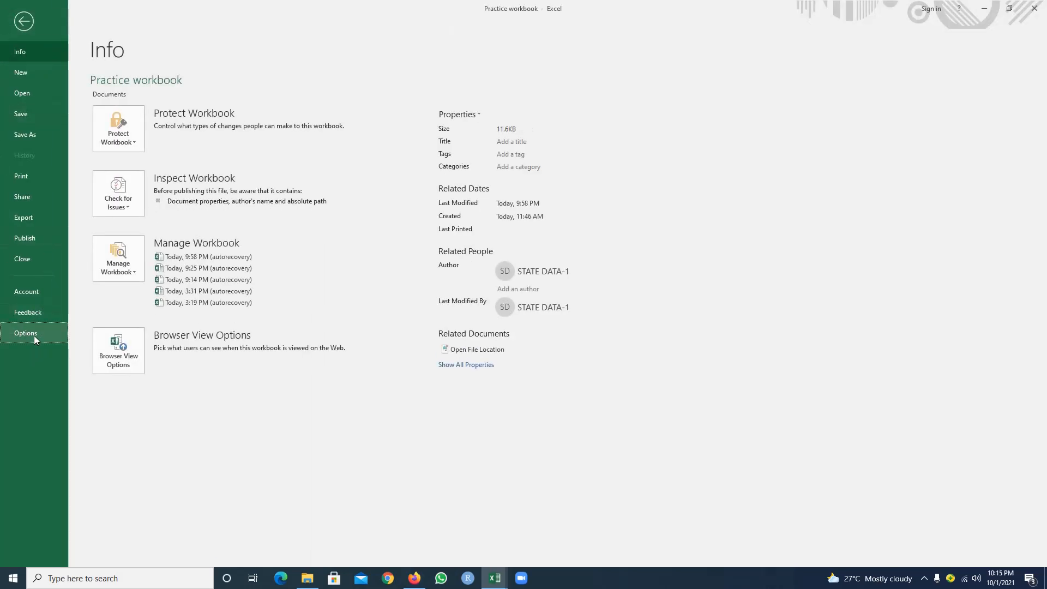
pyautogui.click(34, 335)
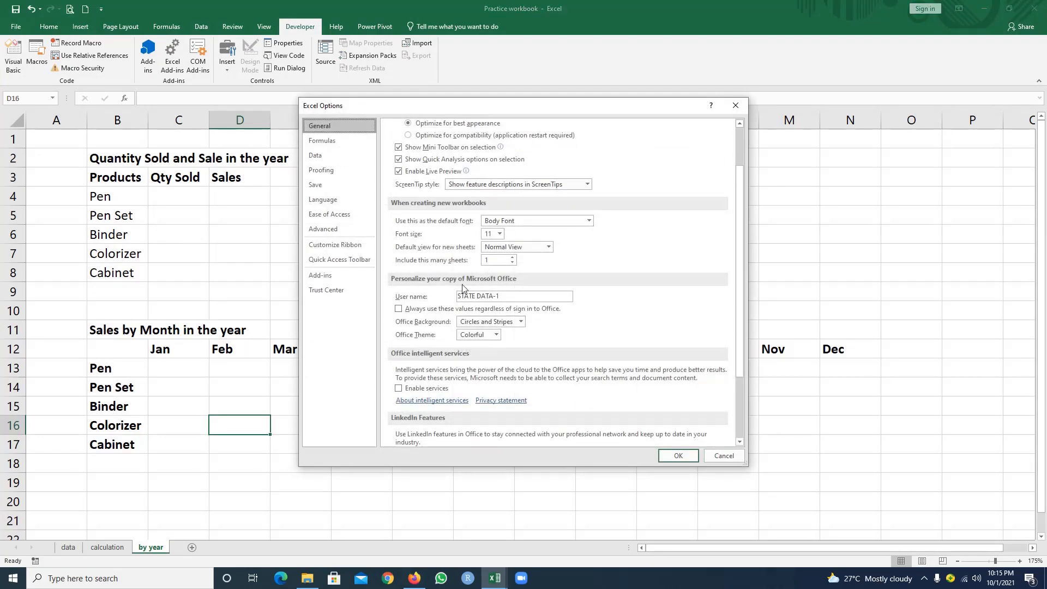
pyautogui.click(349, 244)
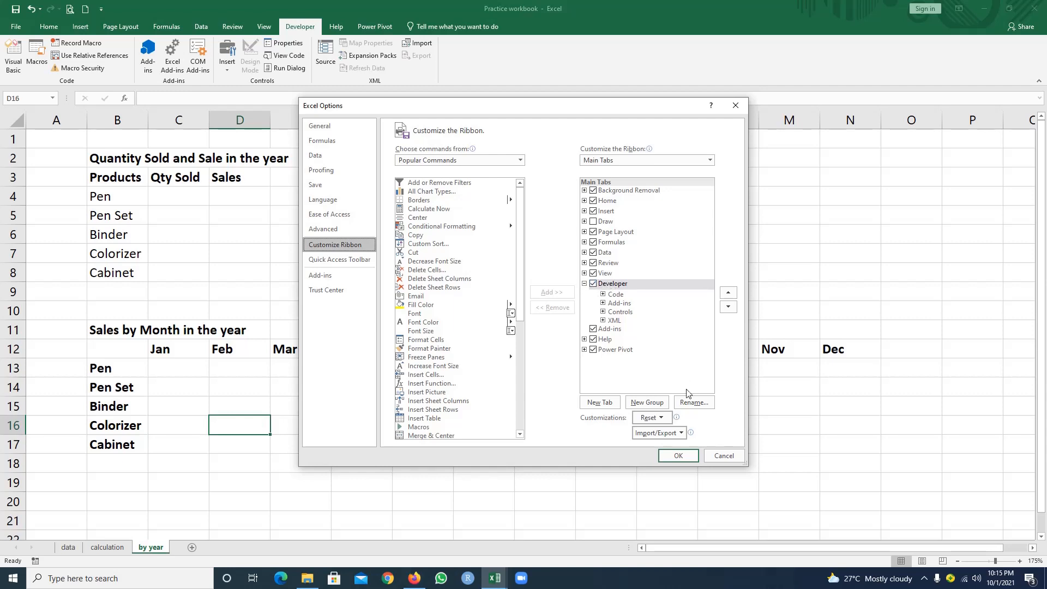
pyautogui.click(724, 456)
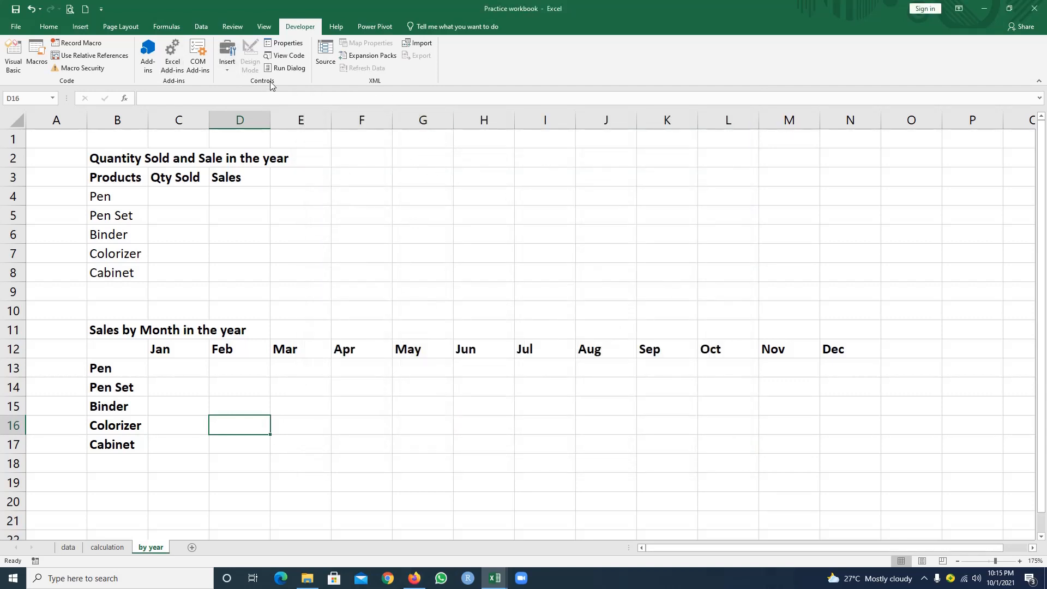
# - Start inserting a form control on the by year sheet
pyautogui.click(228, 65)
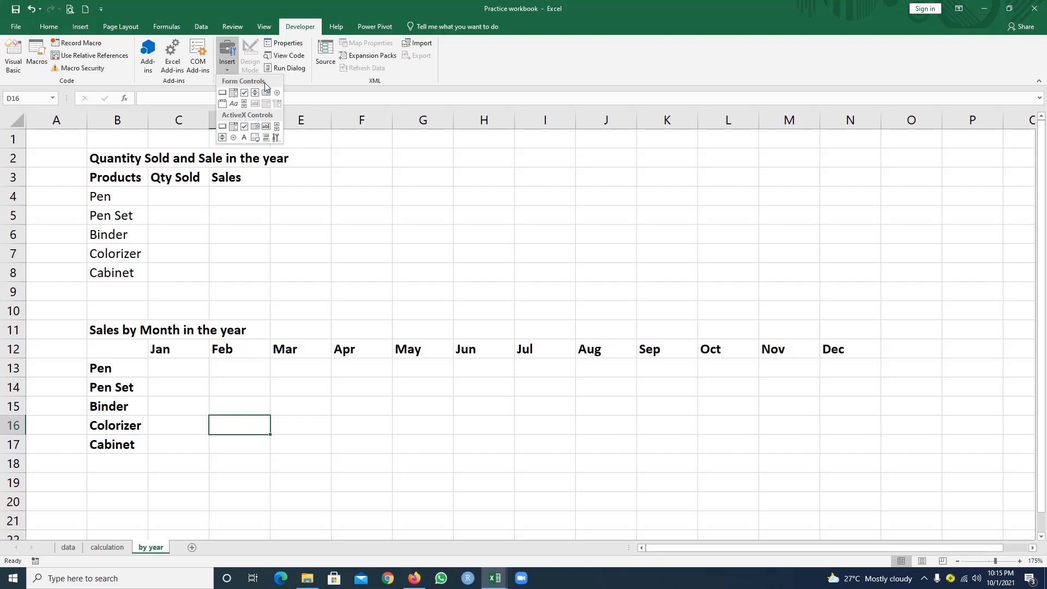
# - Insert a combo box form control and size it to span cells K2 and L2
pyautogui.click(234, 92)
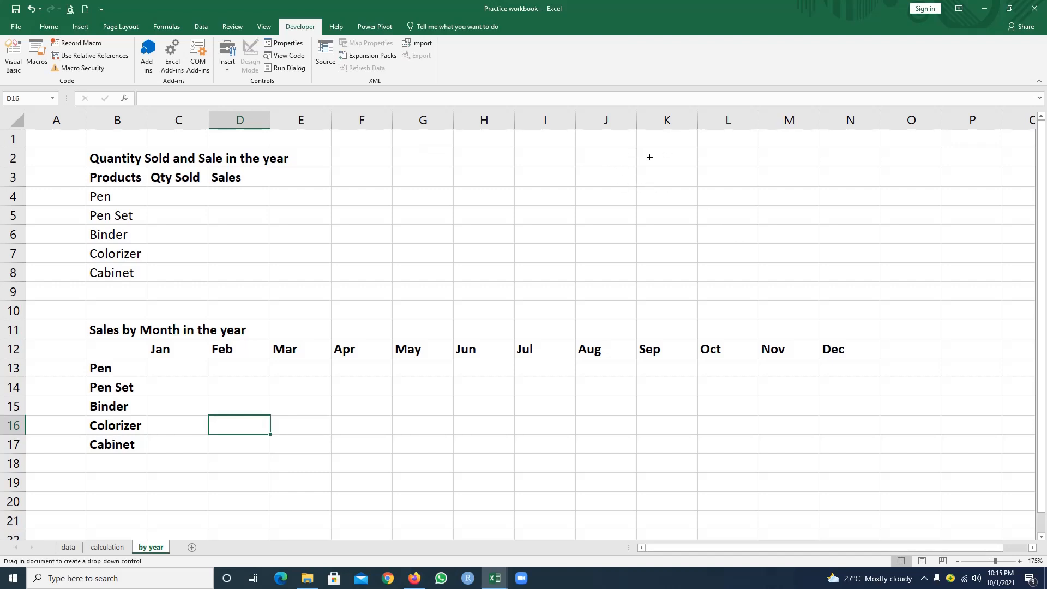
pyautogui.moveTo(577, 149)
pyautogui.mouseDown()
pyautogui.moveTo(607, 169)
pyautogui.moveTo(750, 159)
pyautogui.moveTo(760, 168)
pyautogui.mouseUp()
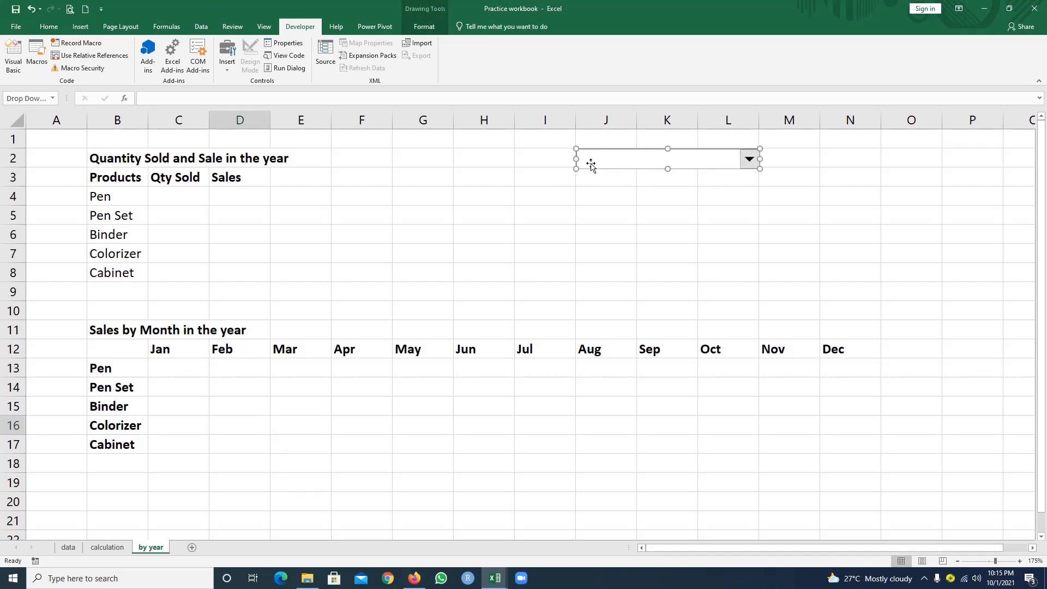
pyautogui.moveTo(577, 159); pyautogui.dragTo(638, 152)
pyautogui.moveTo(700, 170); pyautogui.dragTo(700, 165)
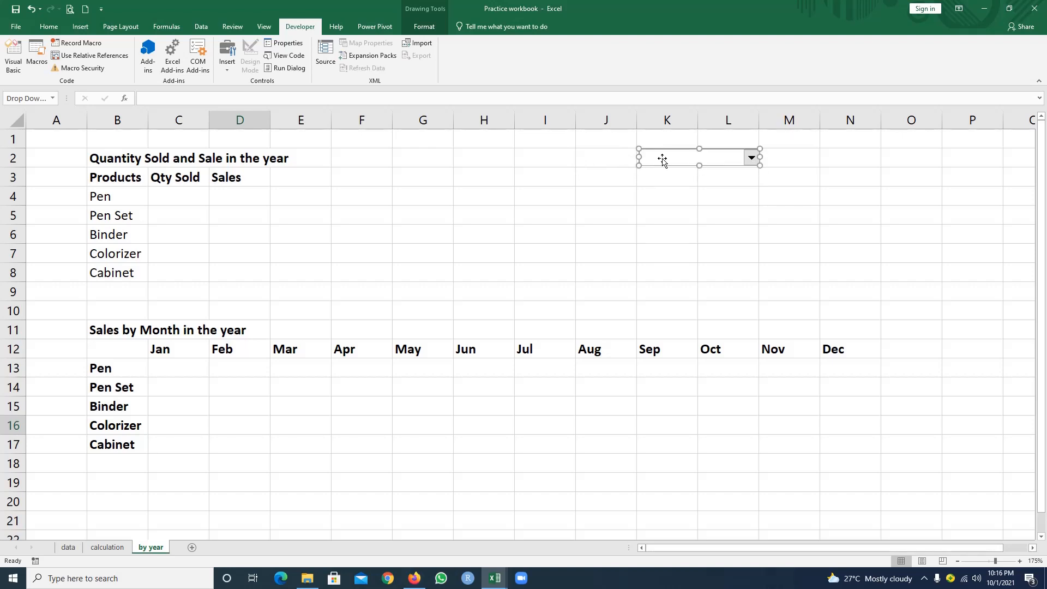
pyautogui.click(611, 185)
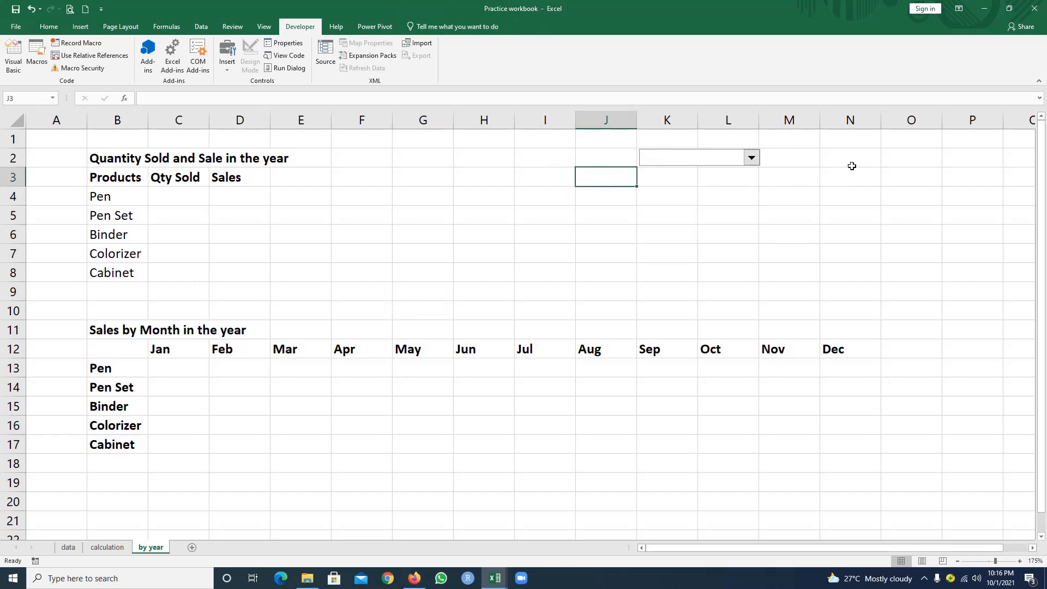
# - Enter the years 2014 in cell H2 and 2015 in cell H3
pyautogui.click(488, 161)
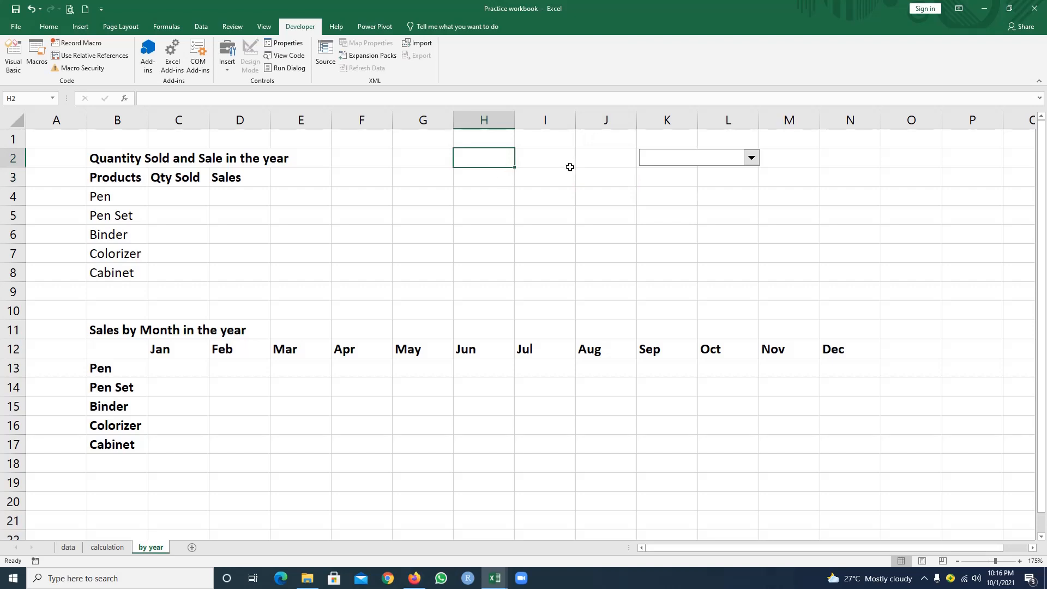
pyautogui.write('2014')
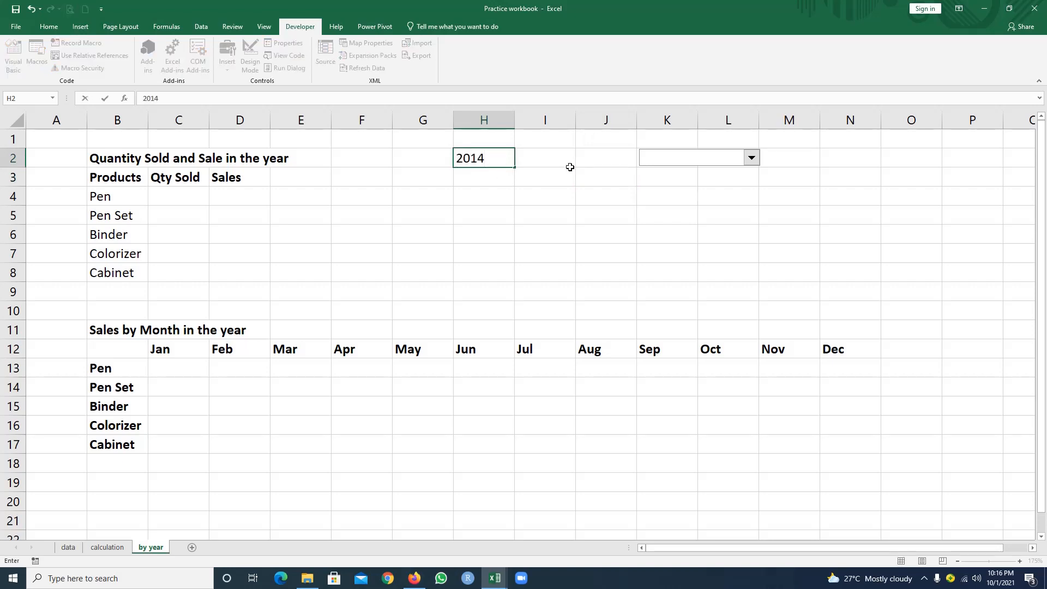
pyautogui.press('Return')
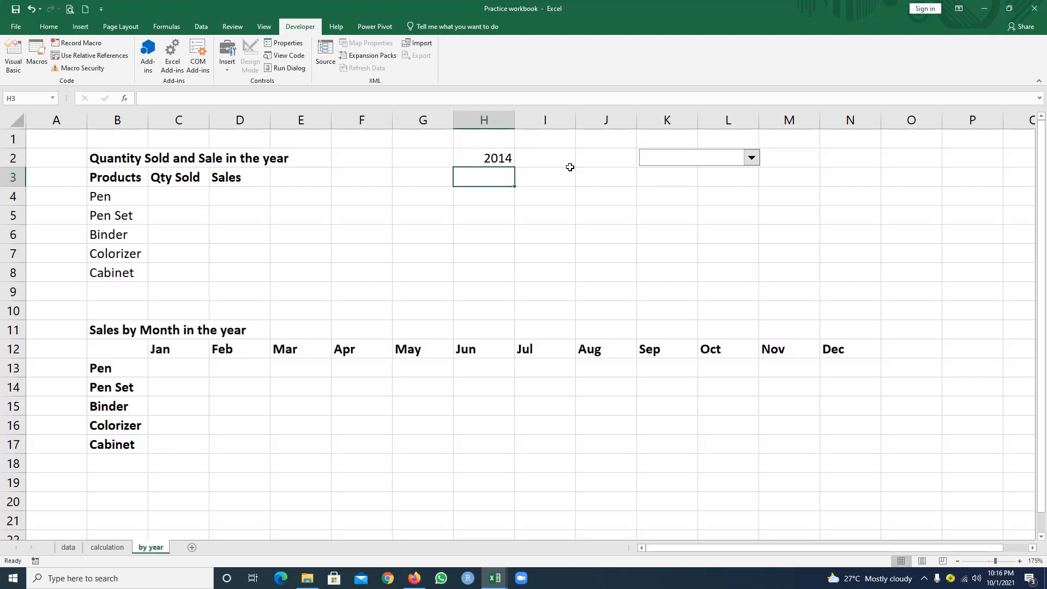
pyautogui.write('2015')
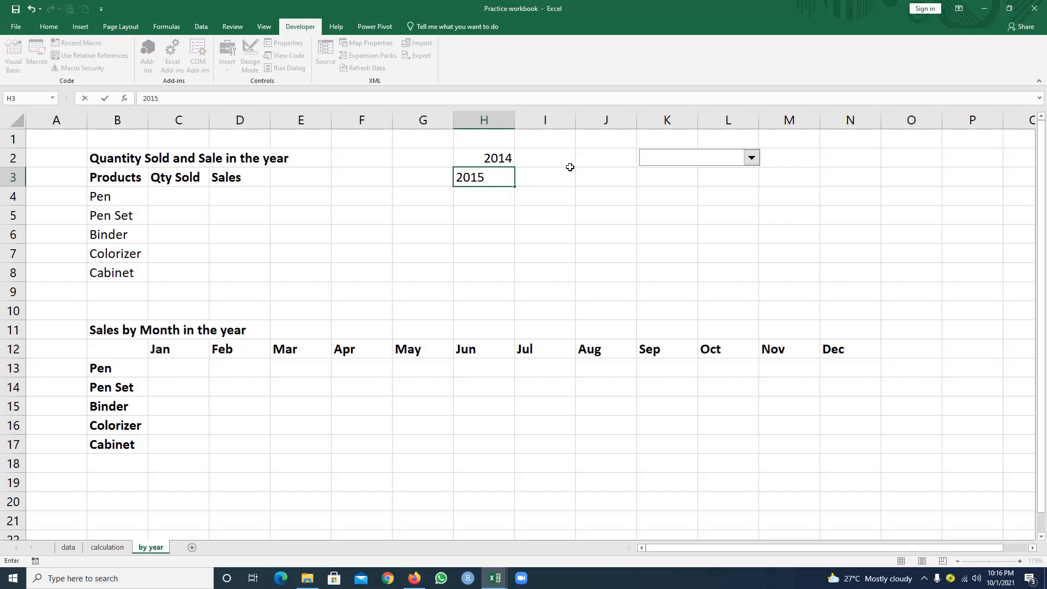
pyautogui.press('Return')
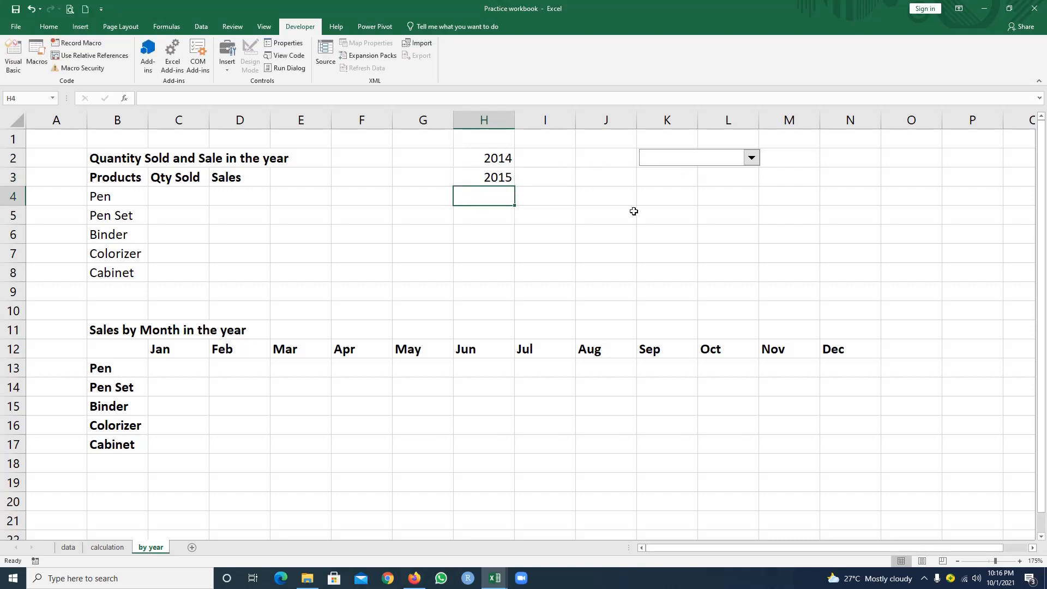
# - Format the combo box with input range $H$2:$H$3 and cell link $H$5
pyautogui.rightClick(707, 159)
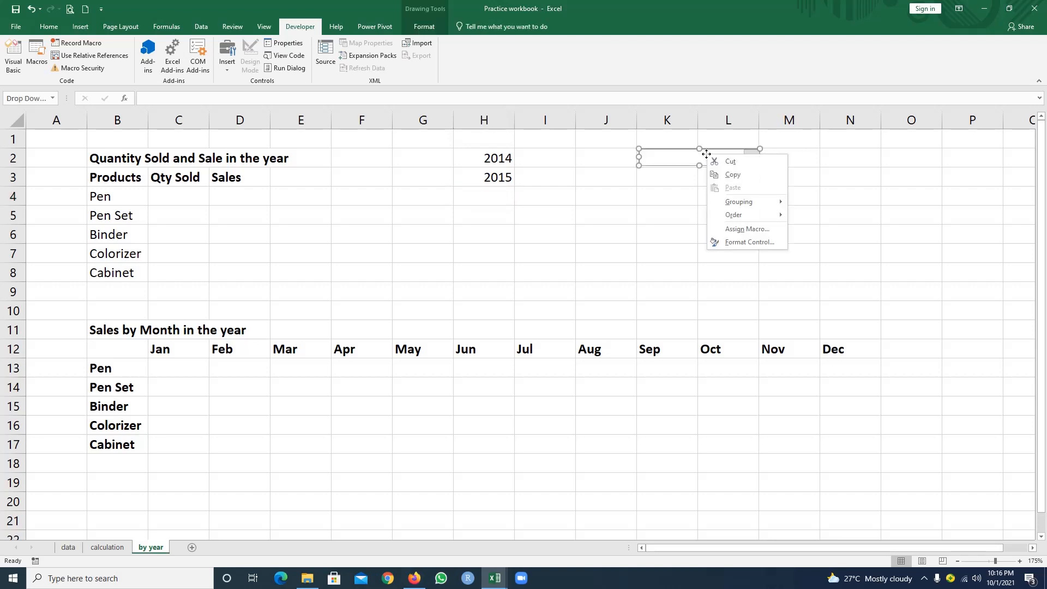
pyautogui.click(757, 243)
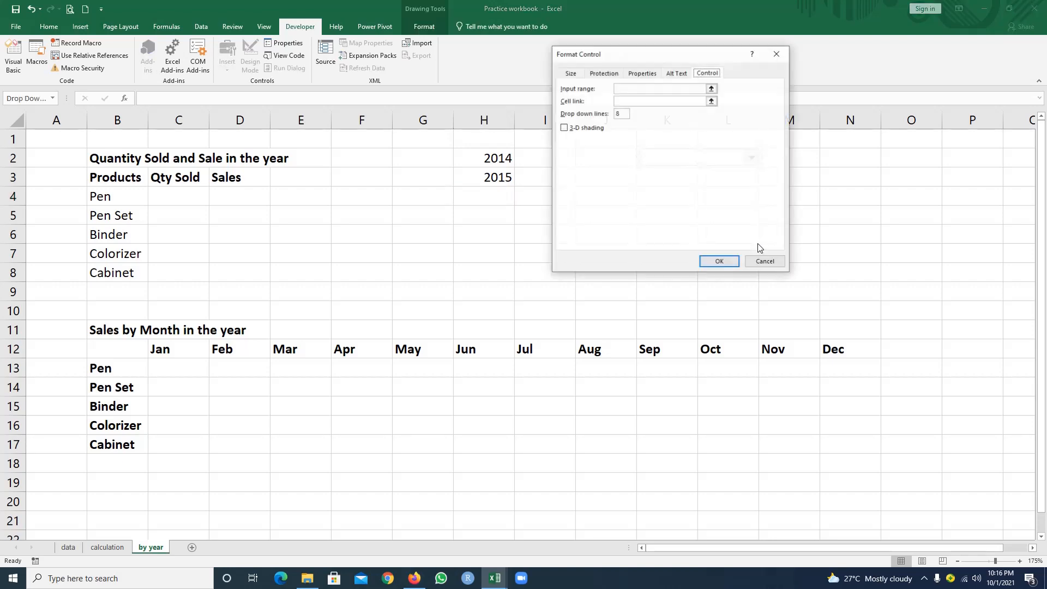
pyautogui.moveTo(707, 56); pyautogui.dragTo(924, 108)
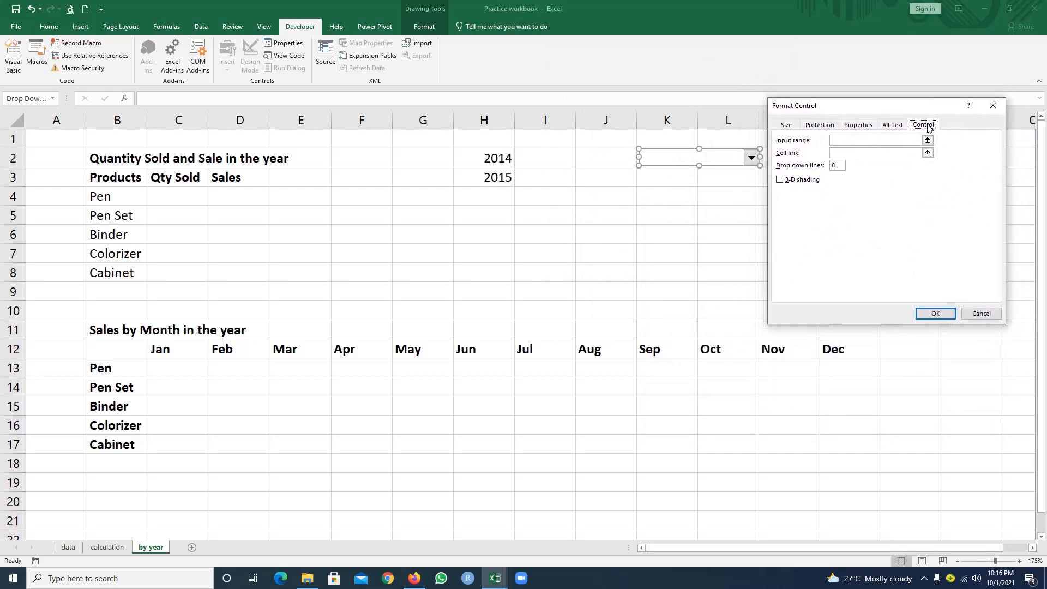
pyautogui.click(832, 143)
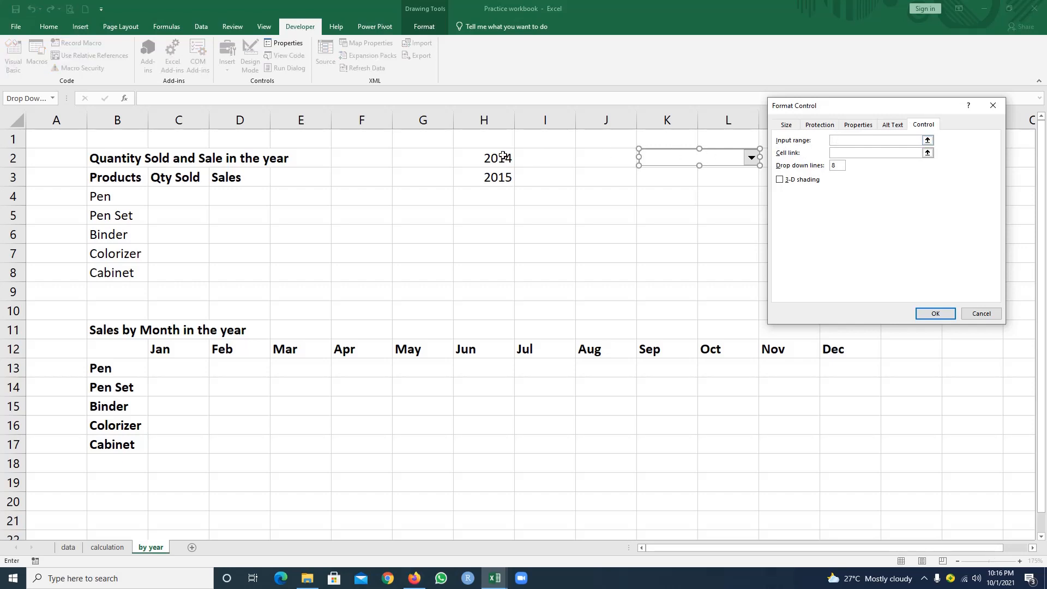
pyautogui.moveTo(503, 156); pyautogui.dragTo(499, 180)
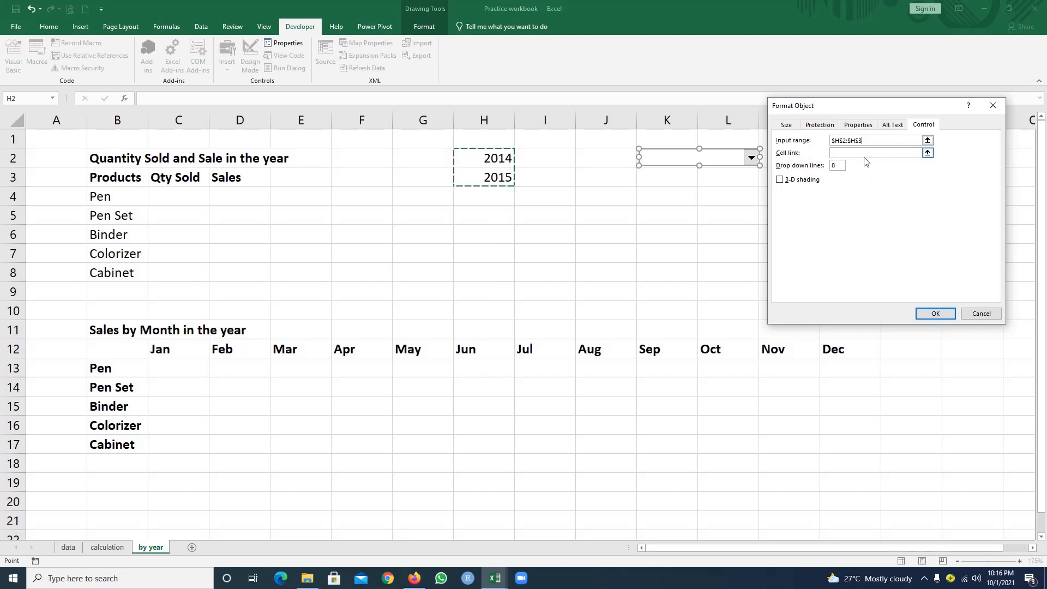
pyautogui.click(845, 155)
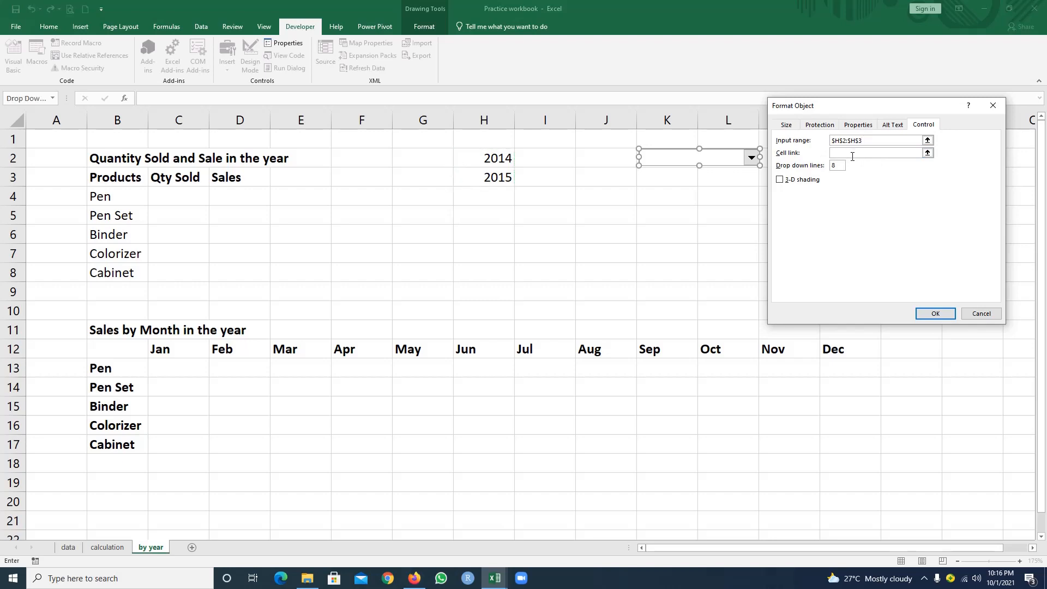
pyautogui.click(503, 214)
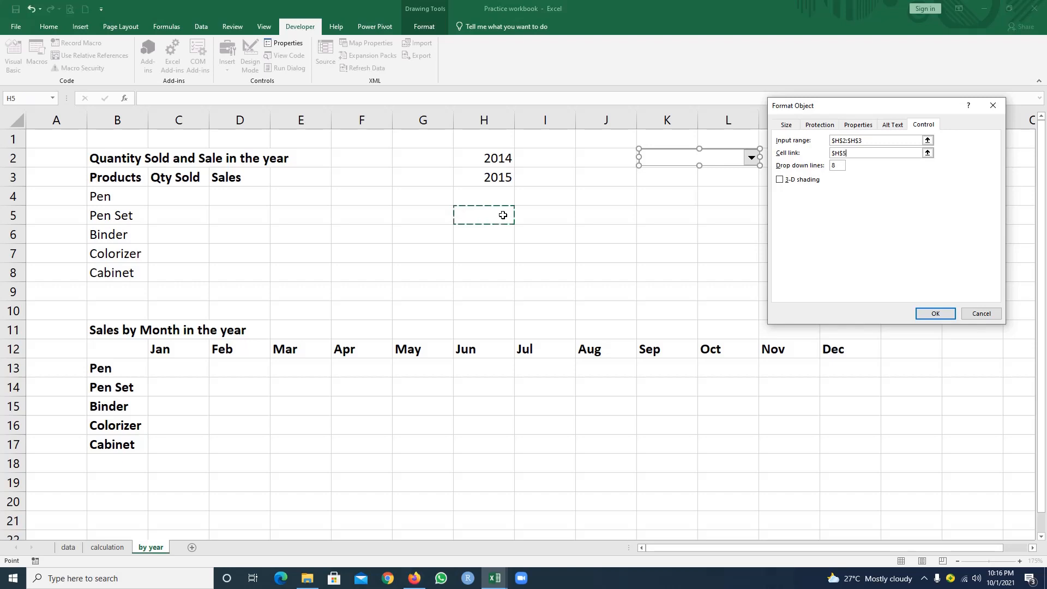
pyautogui.click(934, 315)
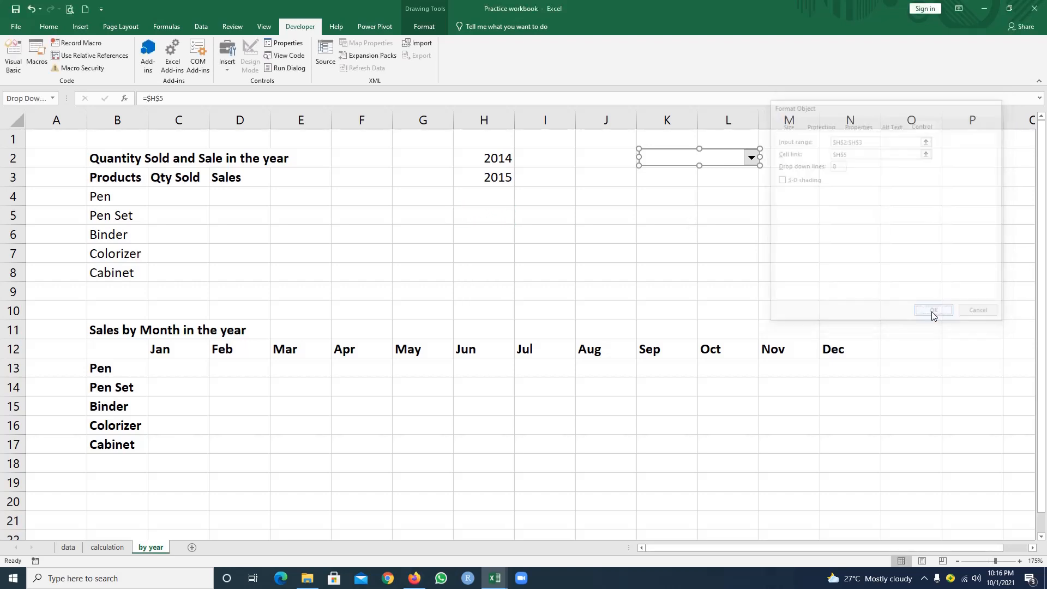
pyautogui.click(730, 216)
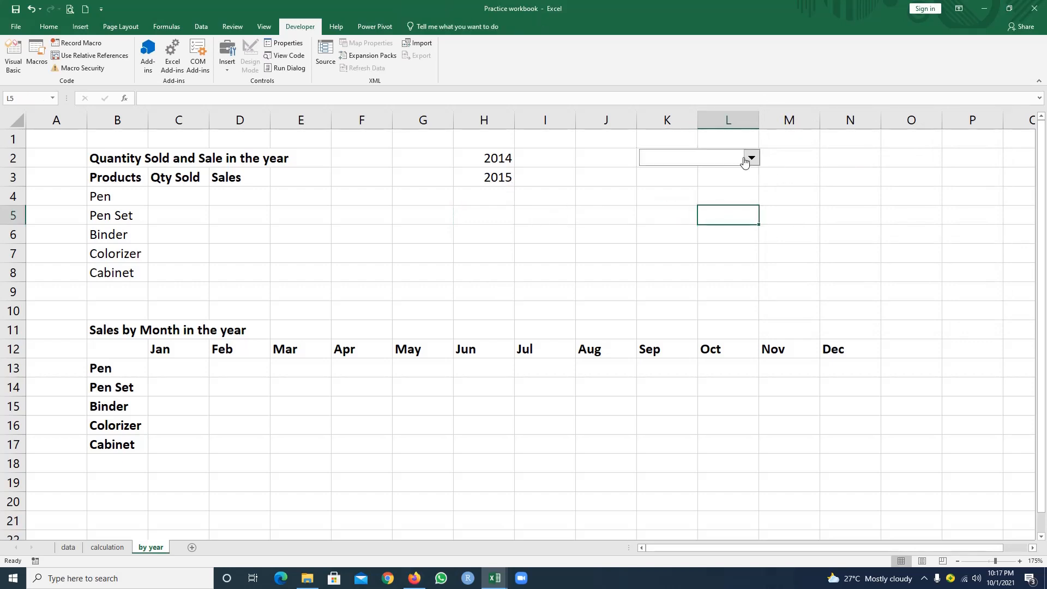
# - Test the combo box by choosing 2014, switching to 2015, and setting it back to 2014
pyautogui.click(752, 158)
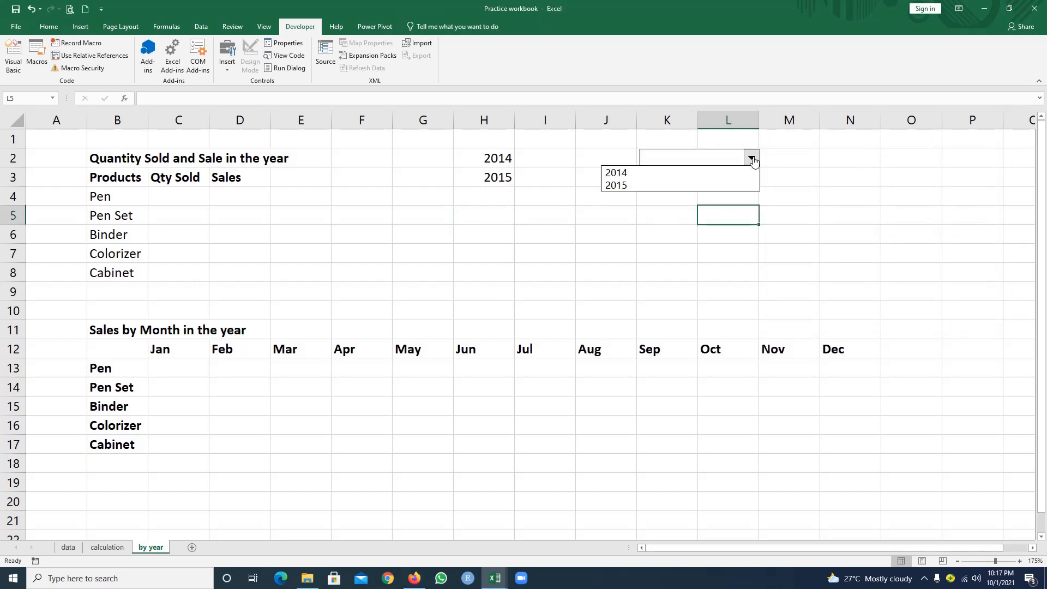
pyautogui.click(671, 174)
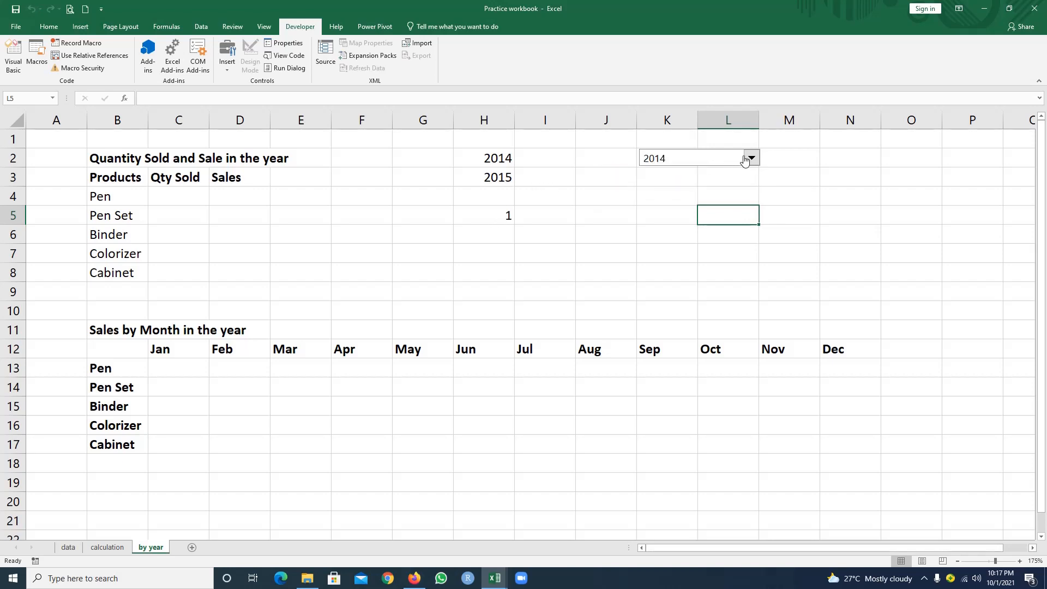
pyautogui.click(751, 158)
pyautogui.click(677, 185)
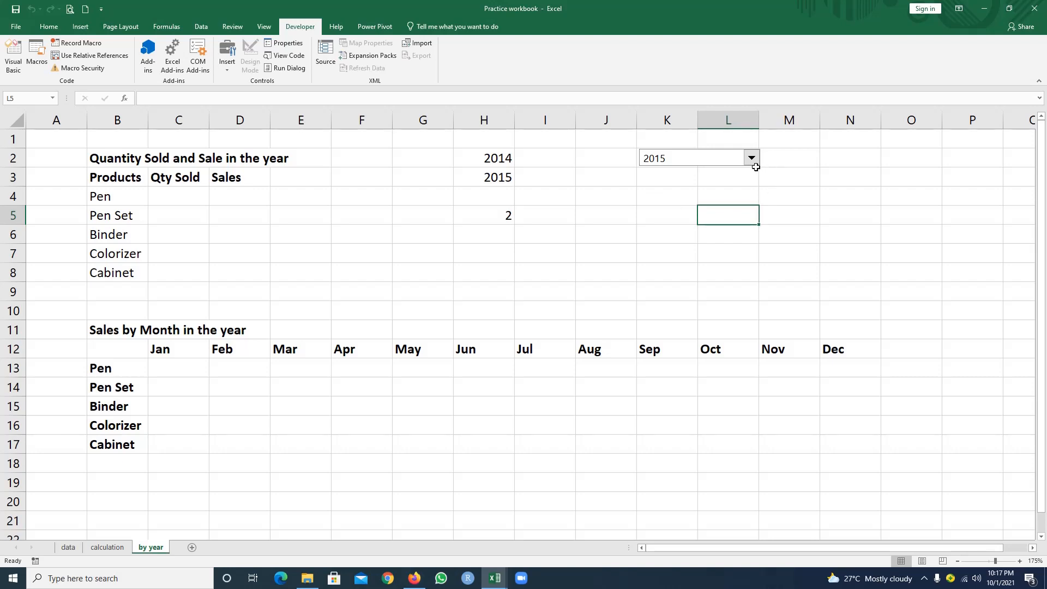
pyautogui.click(753, 158)
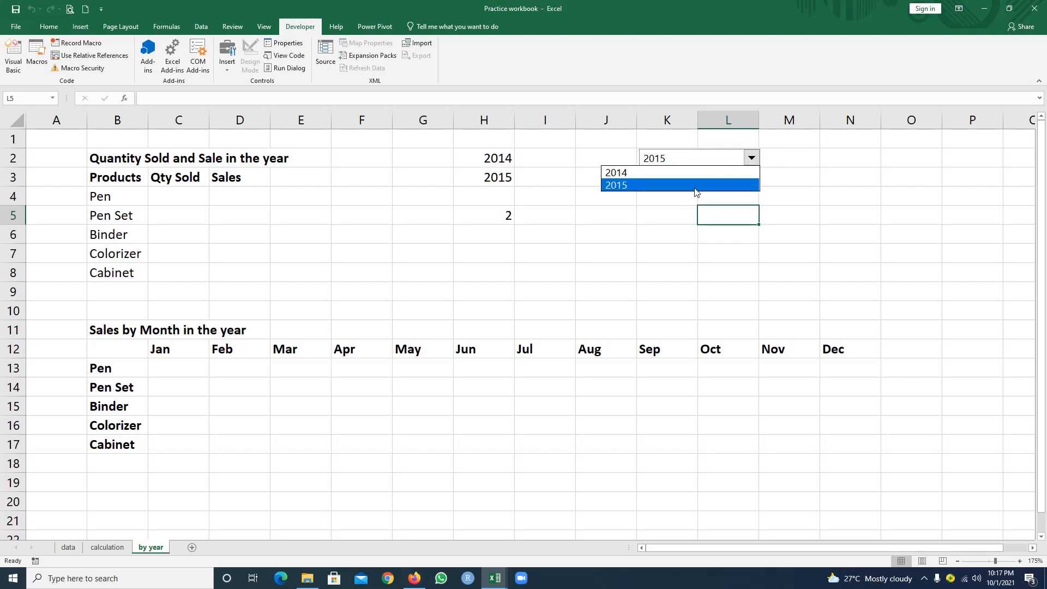
pyautogui.click(643, 174)
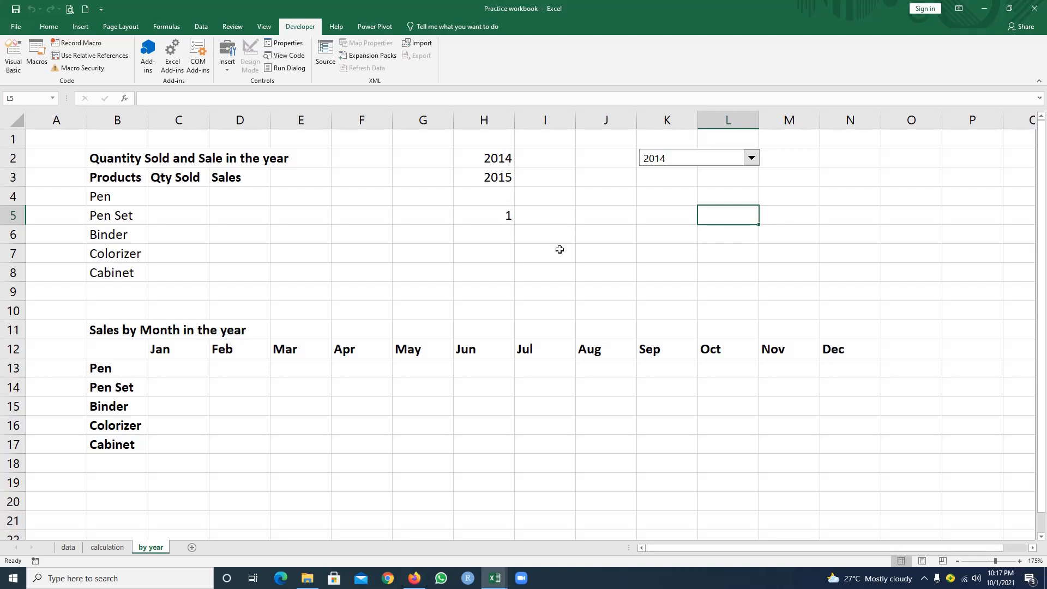
# - Enter the label "Selected year" in cell J5
pyautogui.click(497, 255)
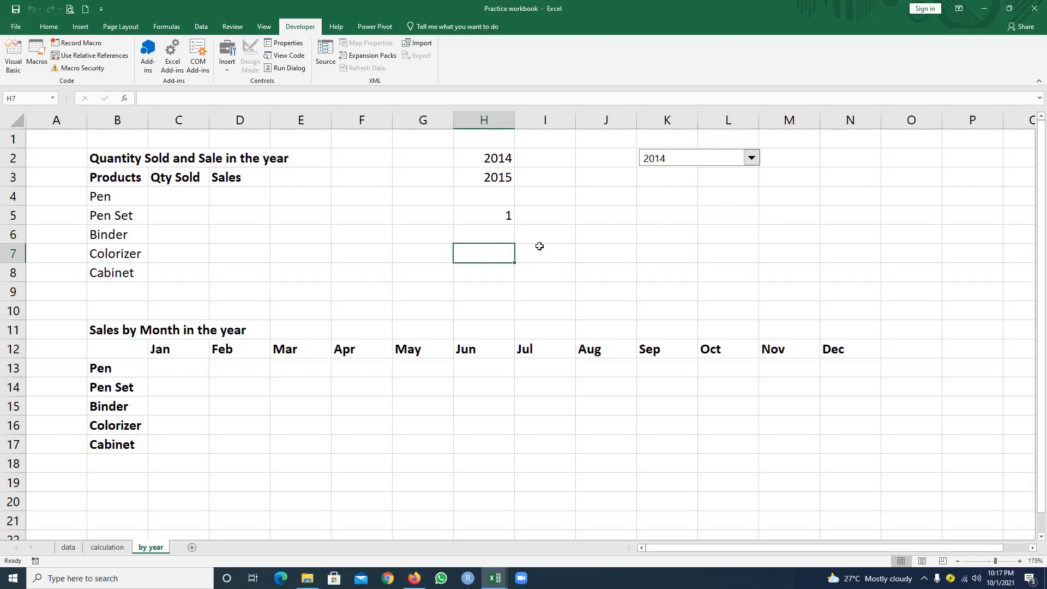
pyautogui.click(600, 214)
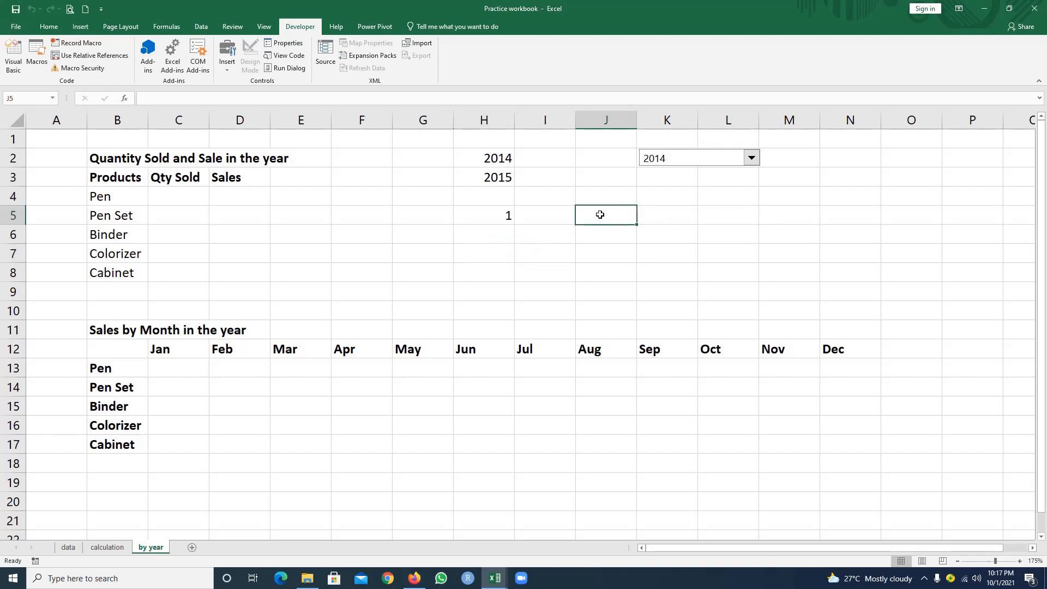
pyautogui.write('SE')
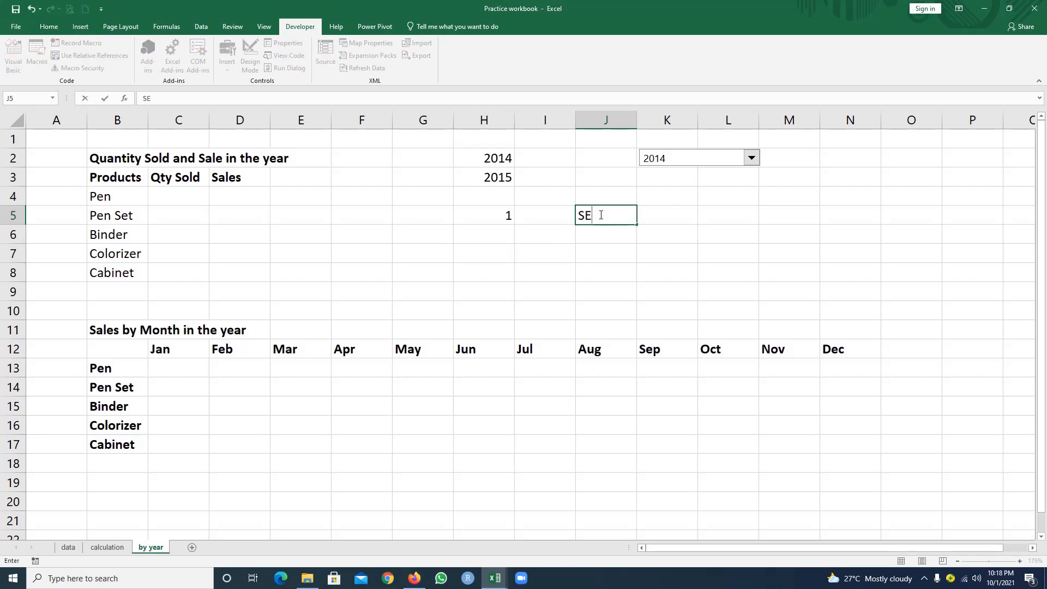
pyautogui.press('BackSpace')
pyautogui.write('elected year')
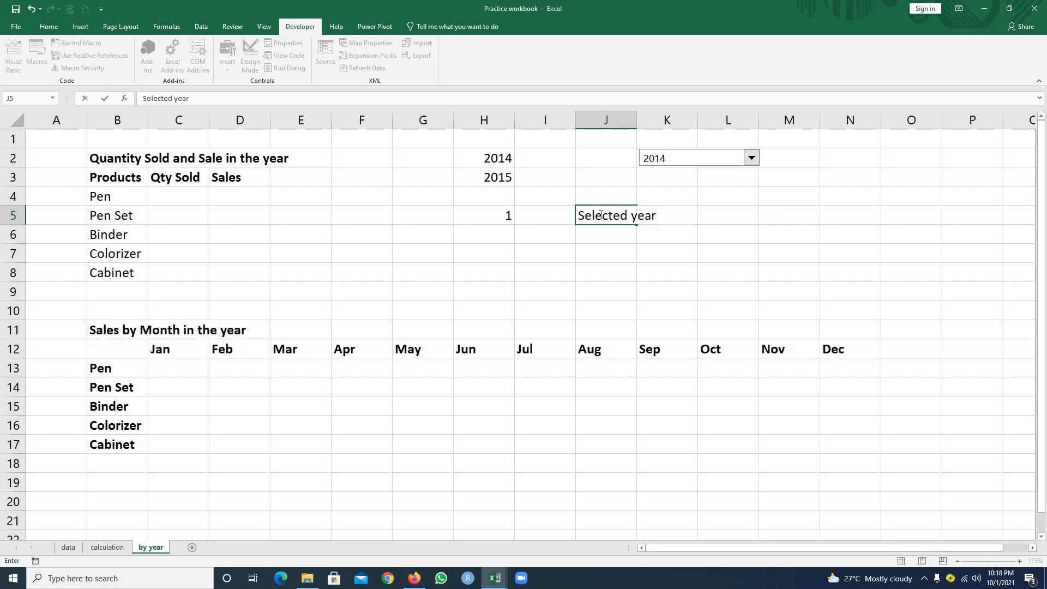
pyautogui.press('Return')
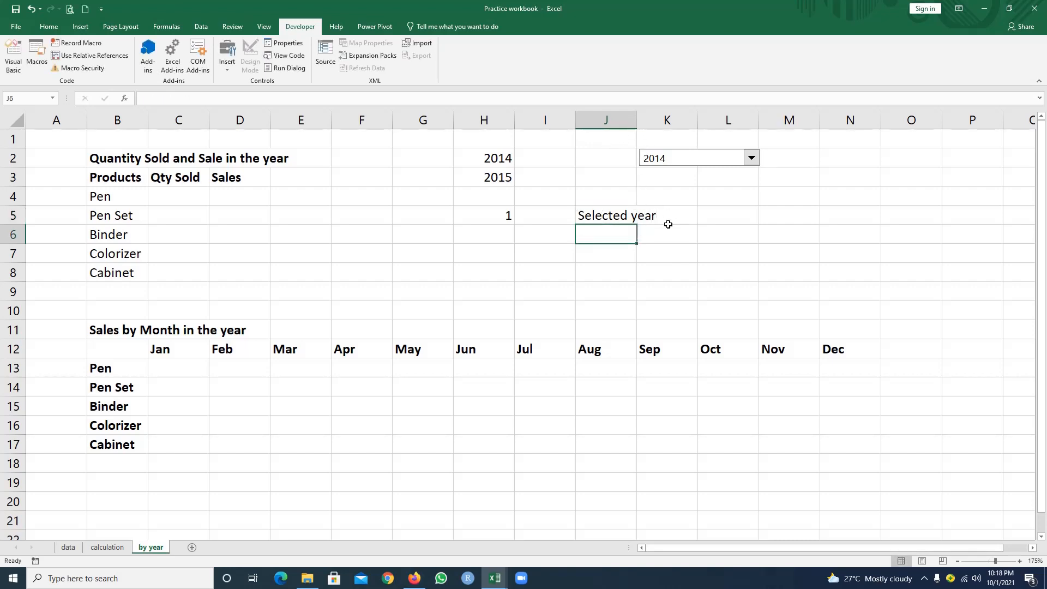
# - Start an INDEX formula in cell L5 with the year list H2:H3 as array and H5 as row number
pyautogui.click(716, 216)
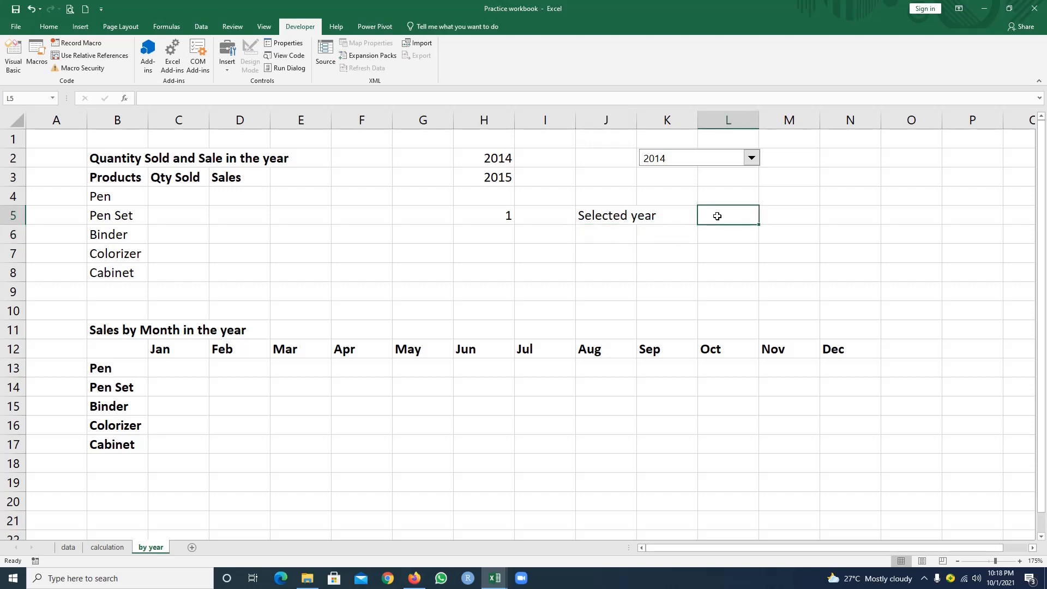
pyautogui.write('=ind')
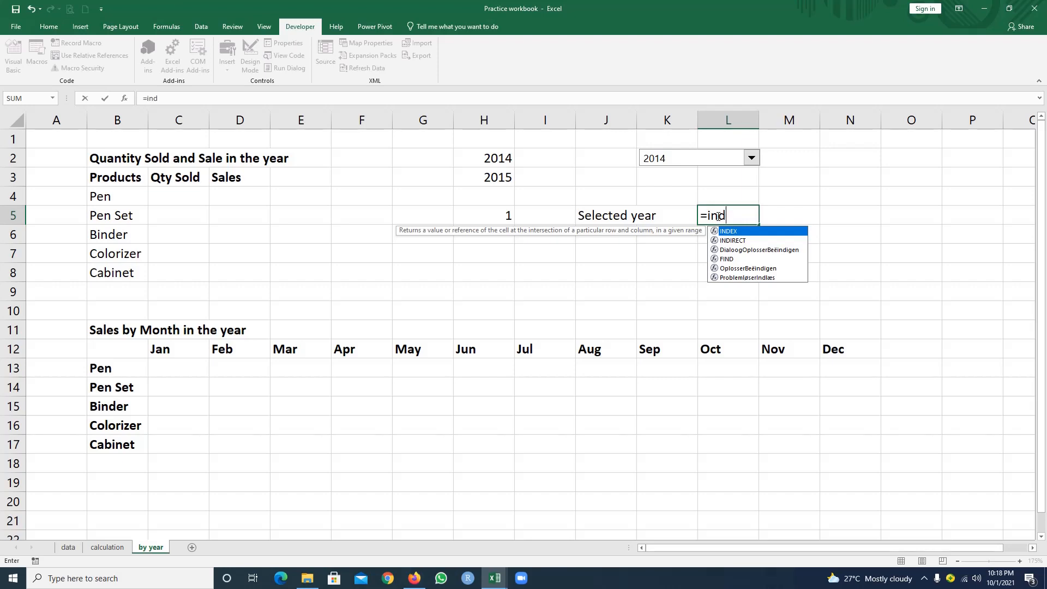
pyautogui.press('Tab')
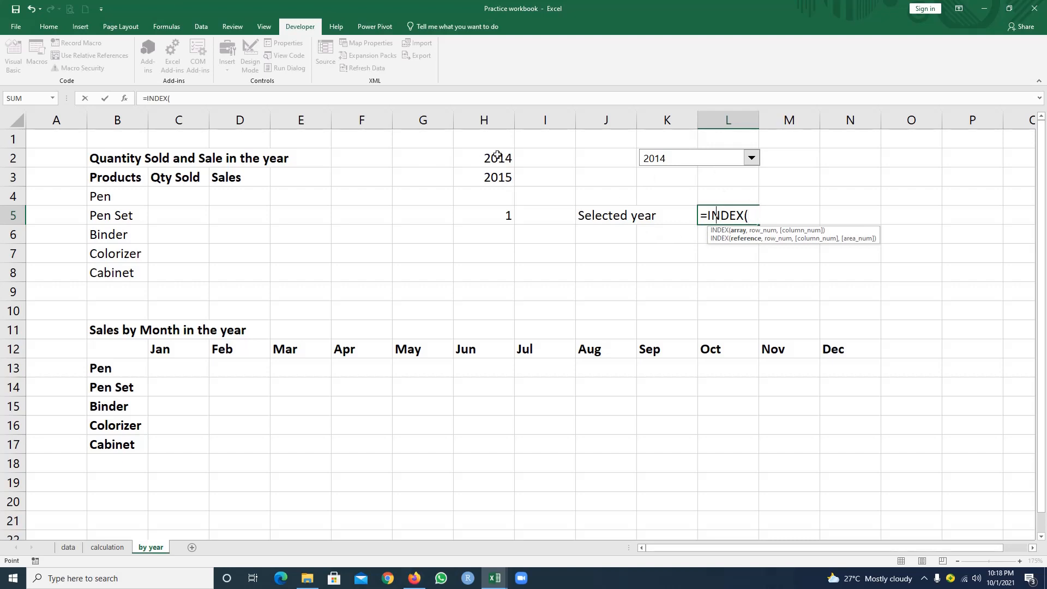
pyautogui.moveTo(497, 155); pyautogui.dragTo(499, 176)
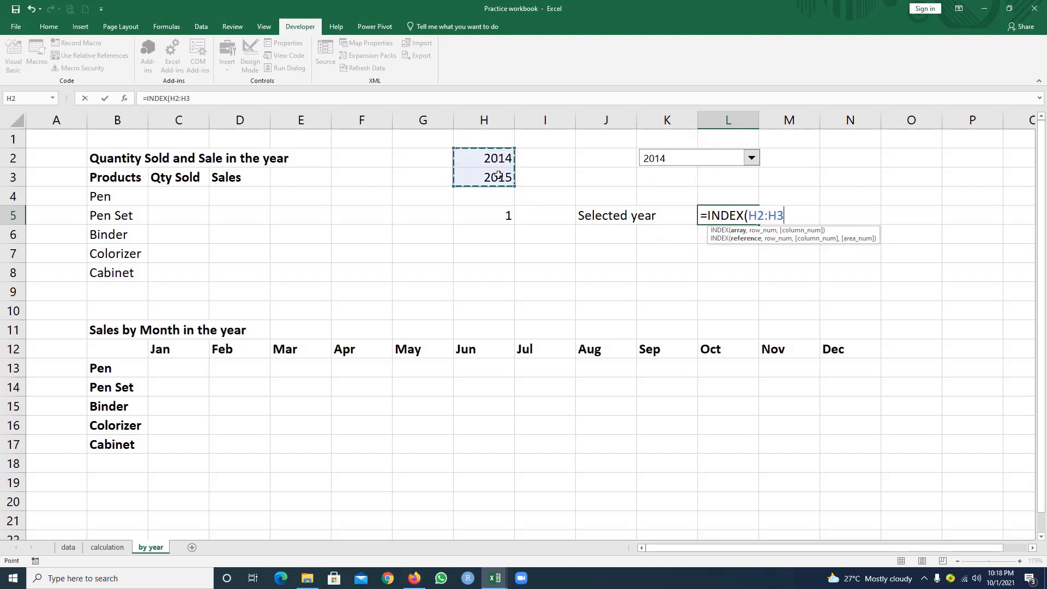
pyautogui.write(',')
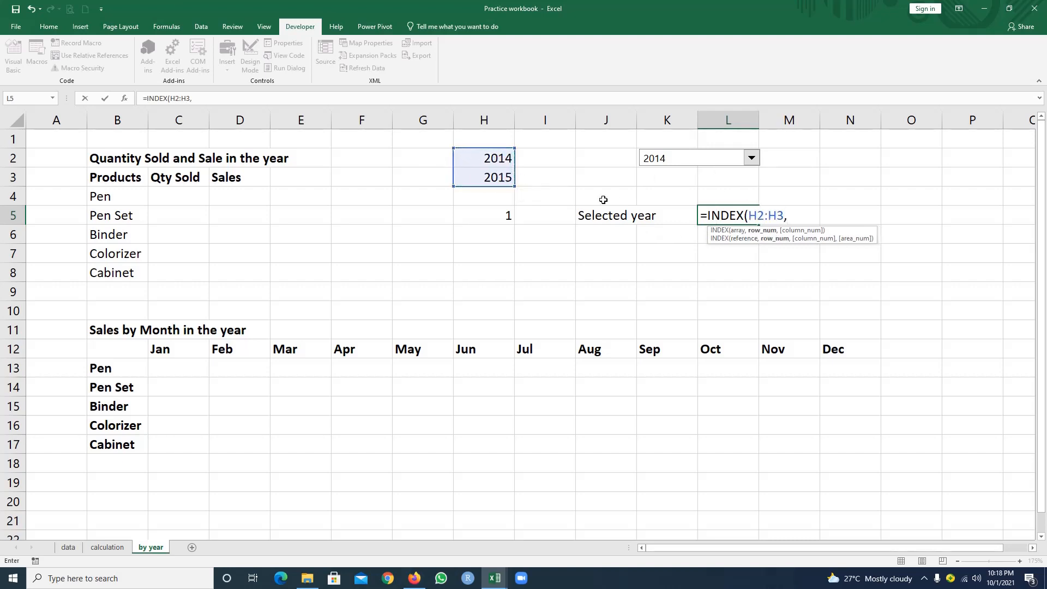
pyautogui.click(497, 217)
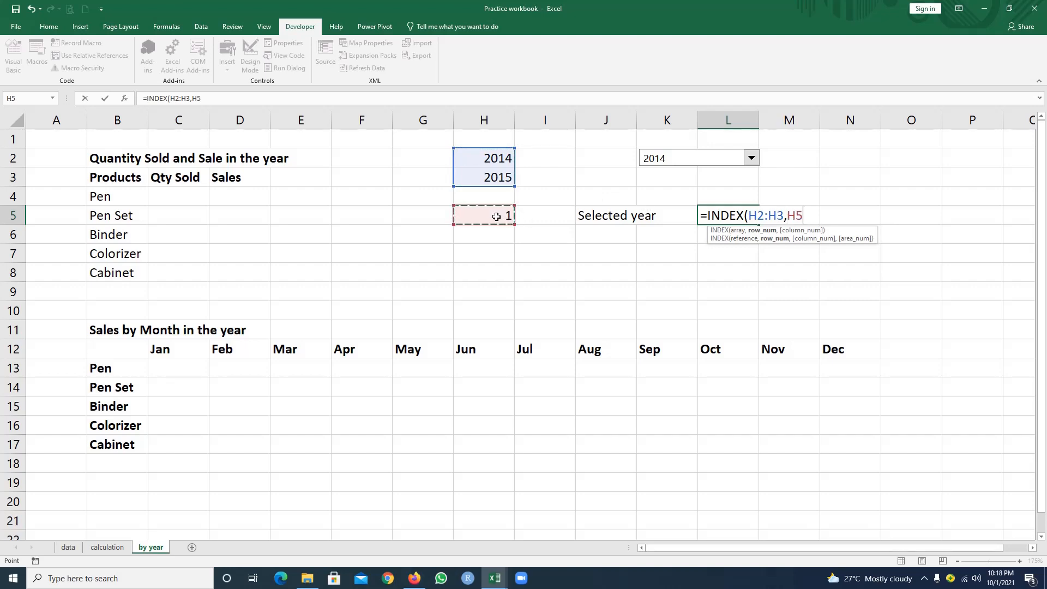
# - Make the references in the L5 formula absolute and complete it as =INDEX($H$2:$H$3,$H$5)
pyautogui.click(766, 217)
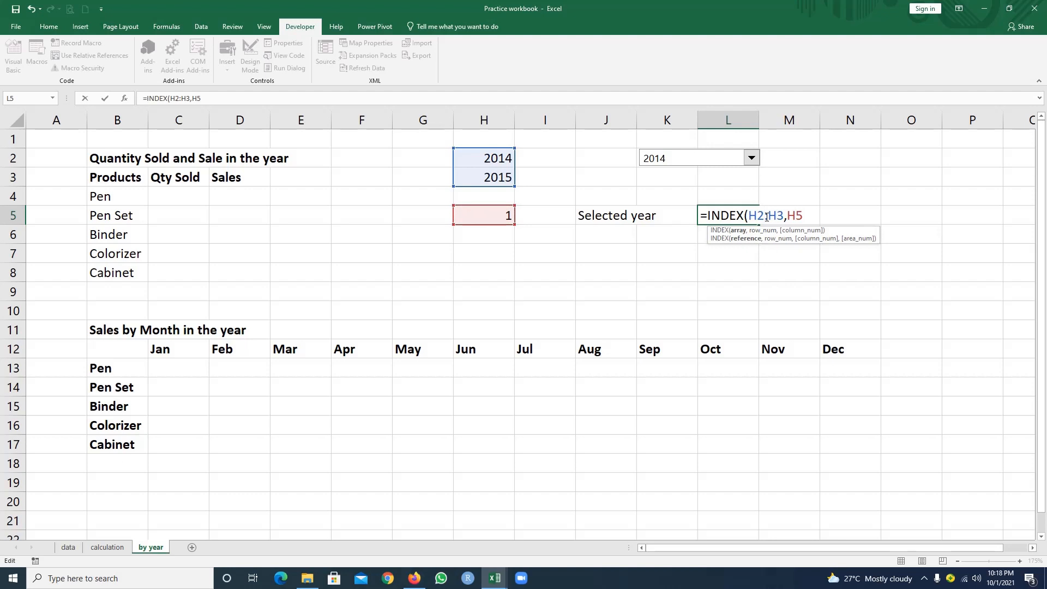
pyautogui.press('F4')
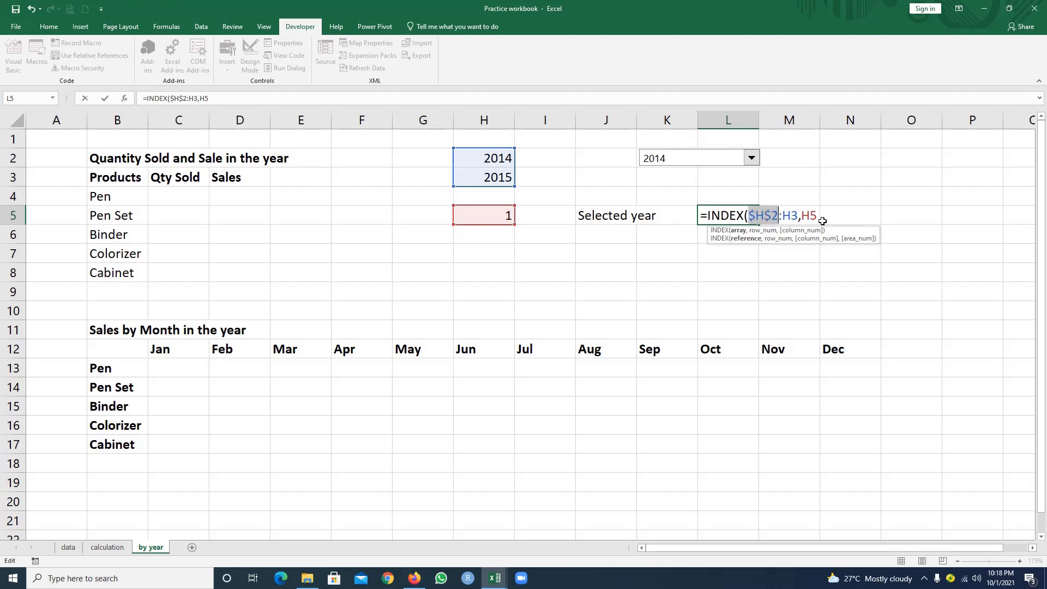
pyautogui.click(792, 215)
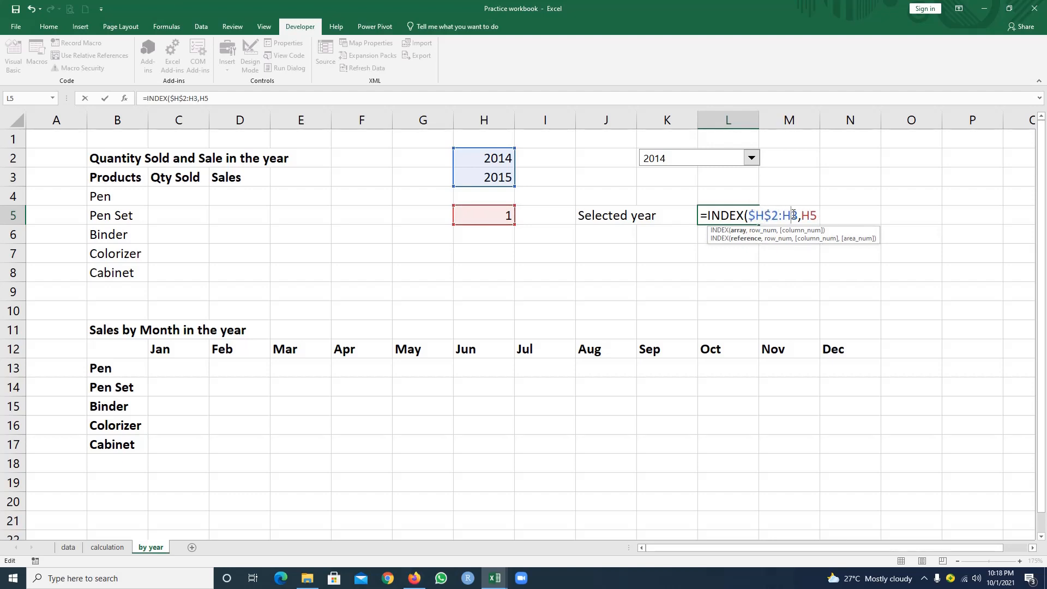
pyautogui.press('F4')
pyautogui.click(825, 216)
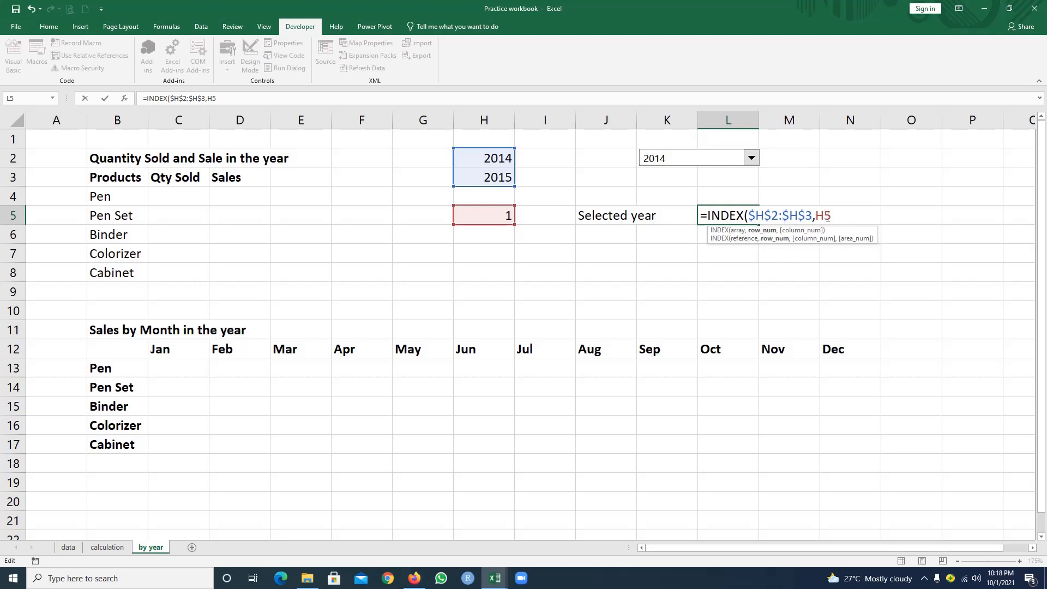
pyautogui.press('F4')
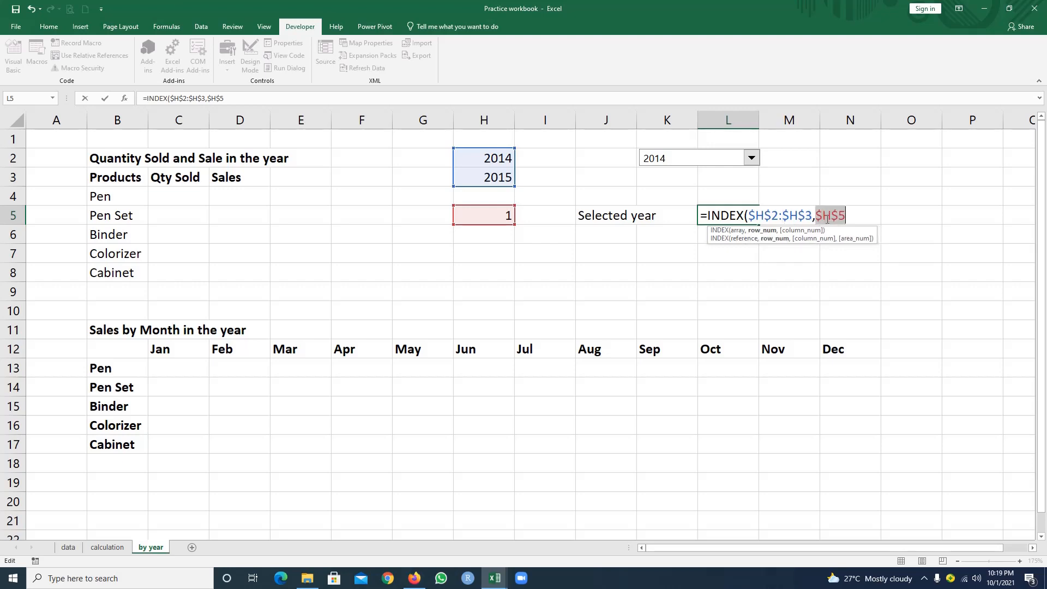
pyautogui.press('Right')
pyautogui.write(')')
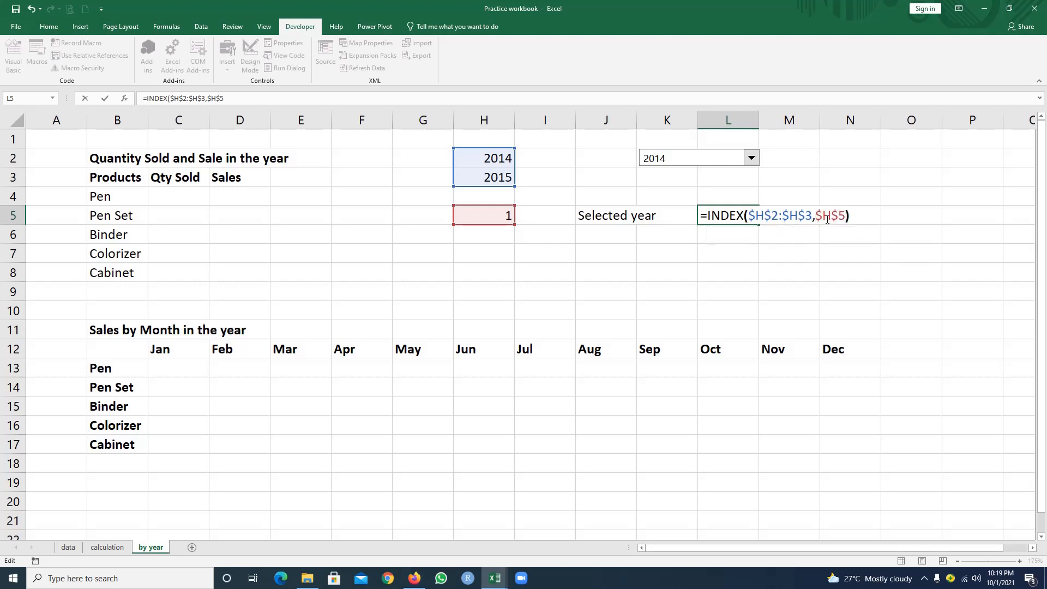
pyautogui.press('Return')
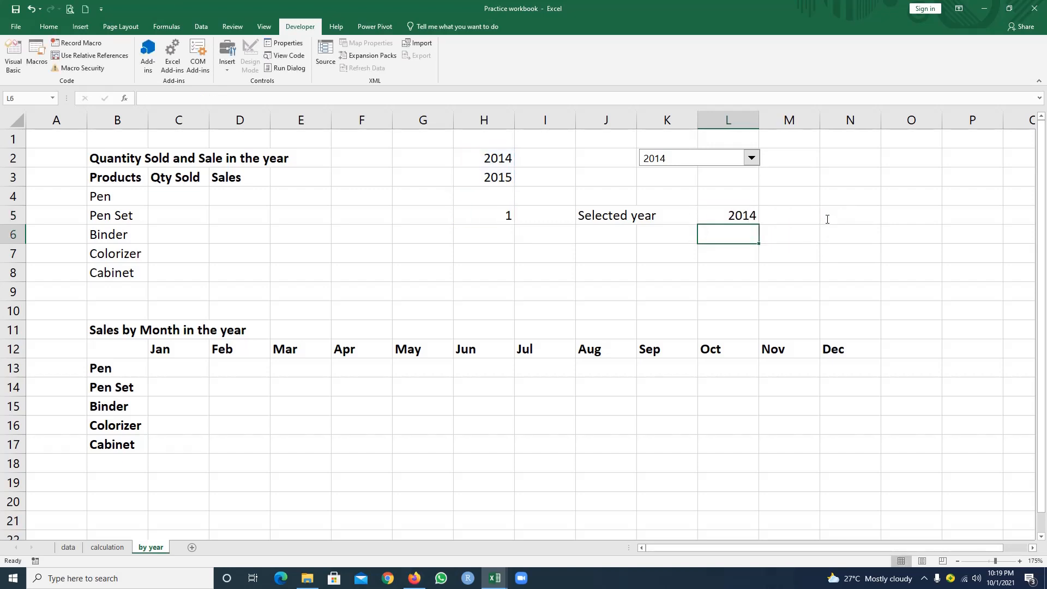
# - Choose 2015 in the year combo box to test the selected year formula in L5
pyautogui.click(745, 215)
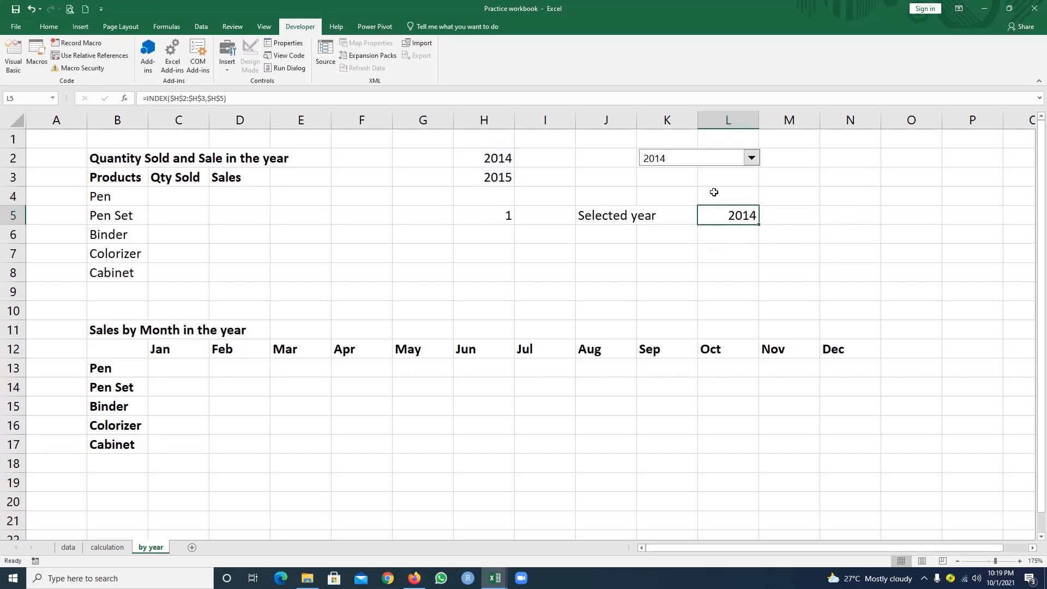
pyautogui.click(751, 159)
pyautogui.click(690, 187)
pyautogui.click(732, 240)
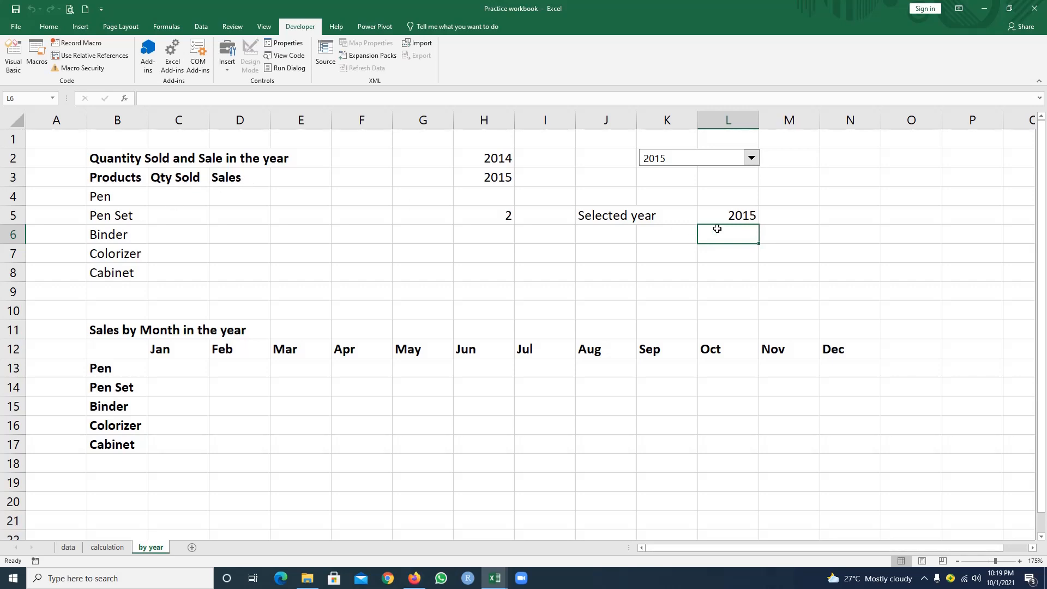
# - Start a SUMIFS formula in C4 for Pen's Qty Sold, with the data sheet's Unit Sold column G:G as sum range
pyautogui.click(188, 196)
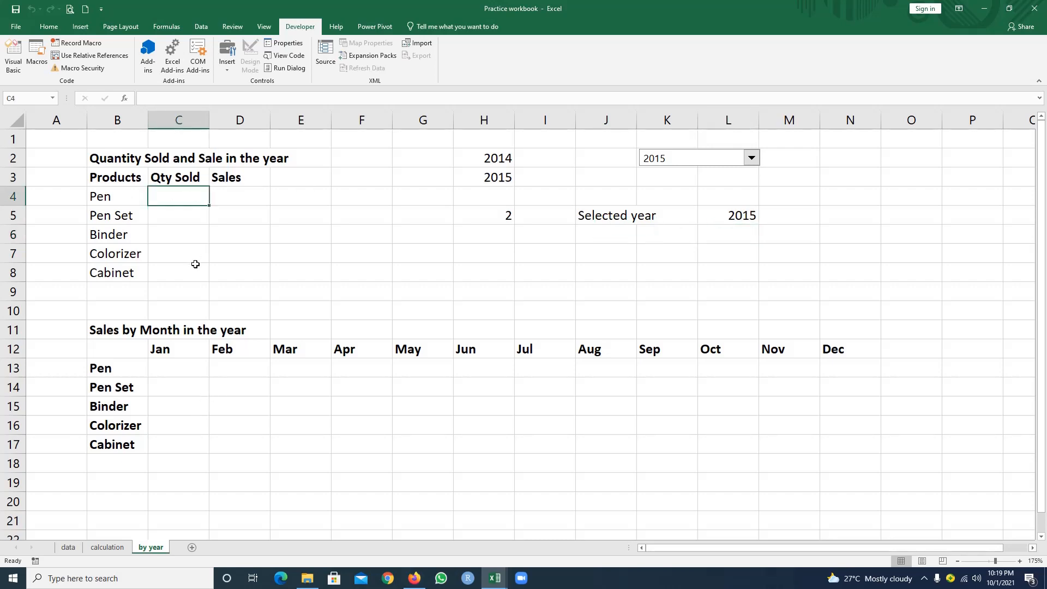
pyautogui.write('=sum')
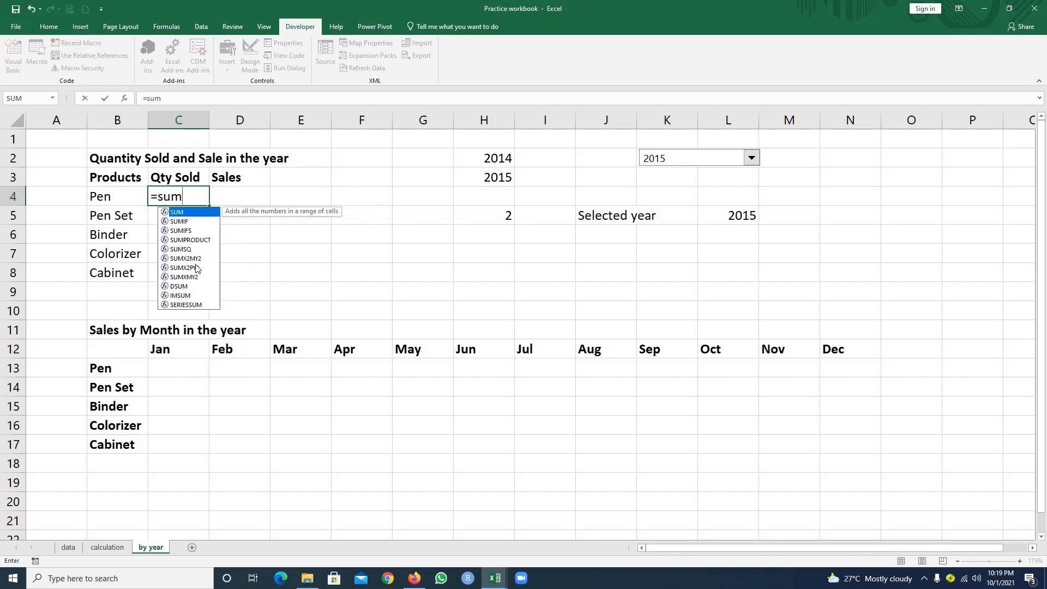
pyautogui.press('Down')
pyautogui.press('Down')
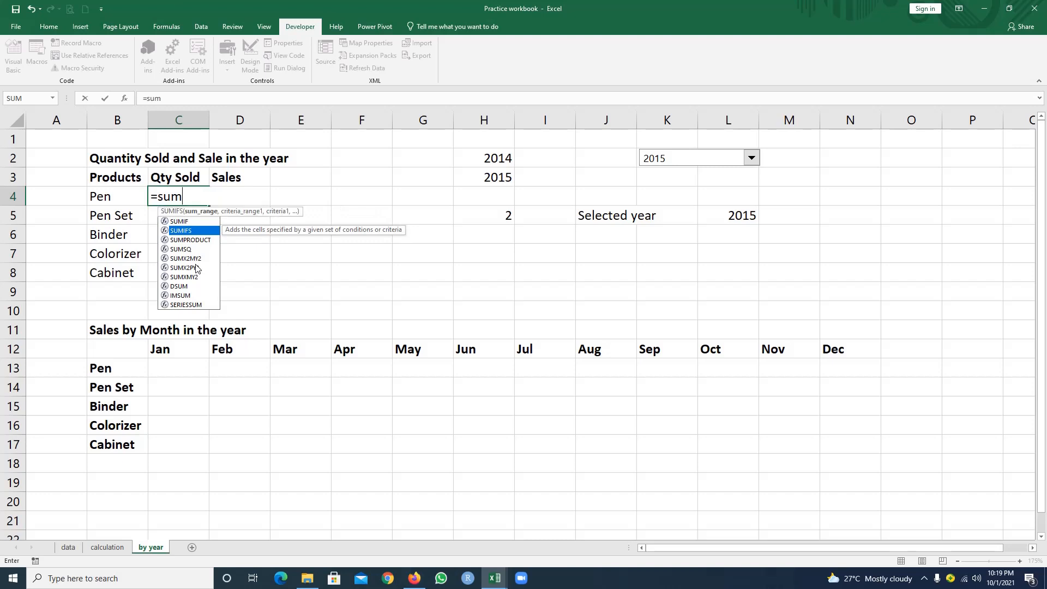
pyautogui.press('Tab')
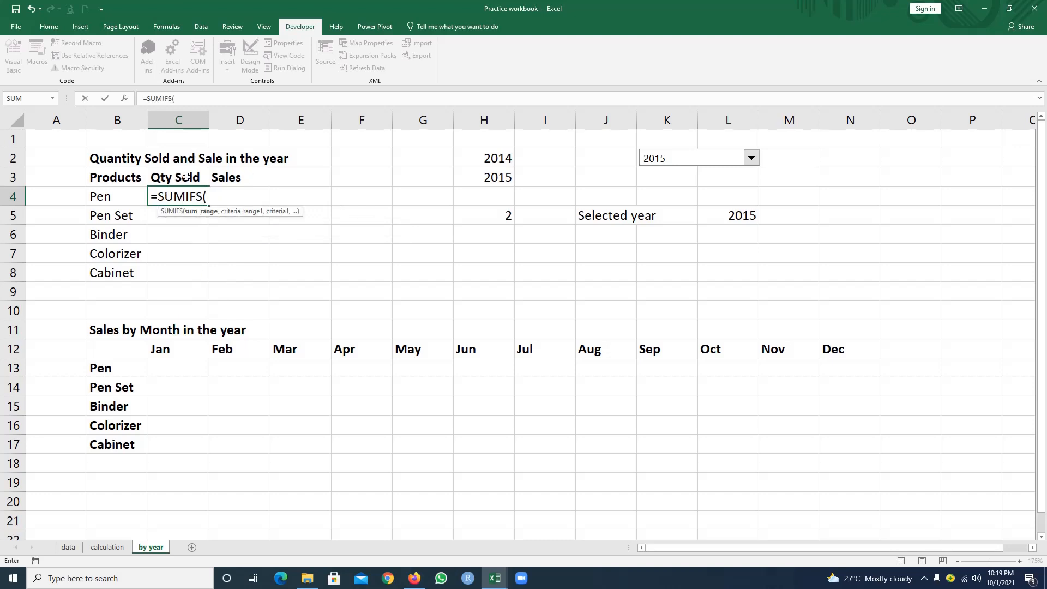
pyautogui.click(68, 548)
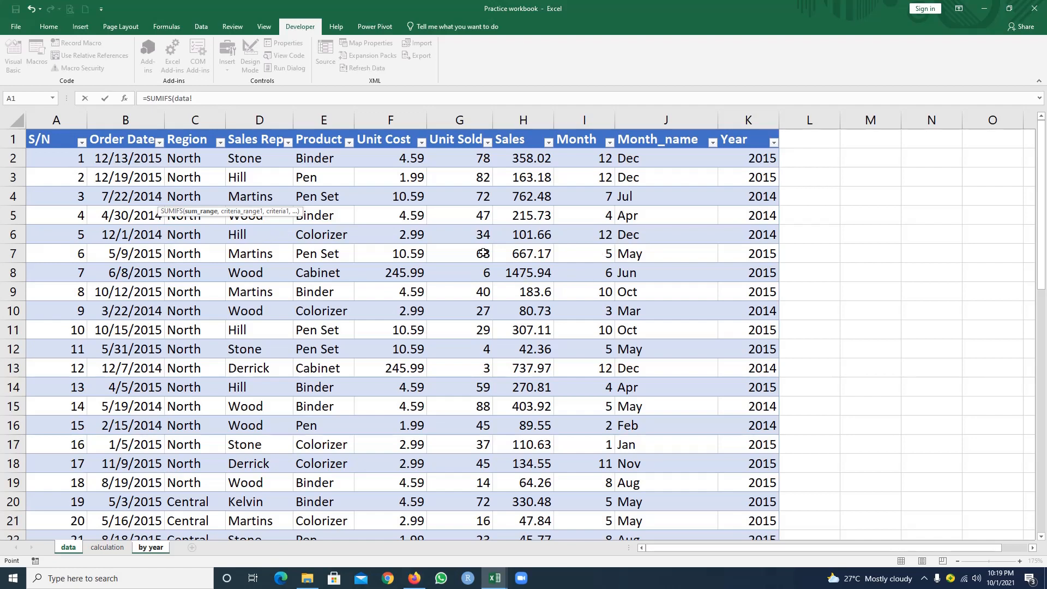
pyautogui.click(468, 121)
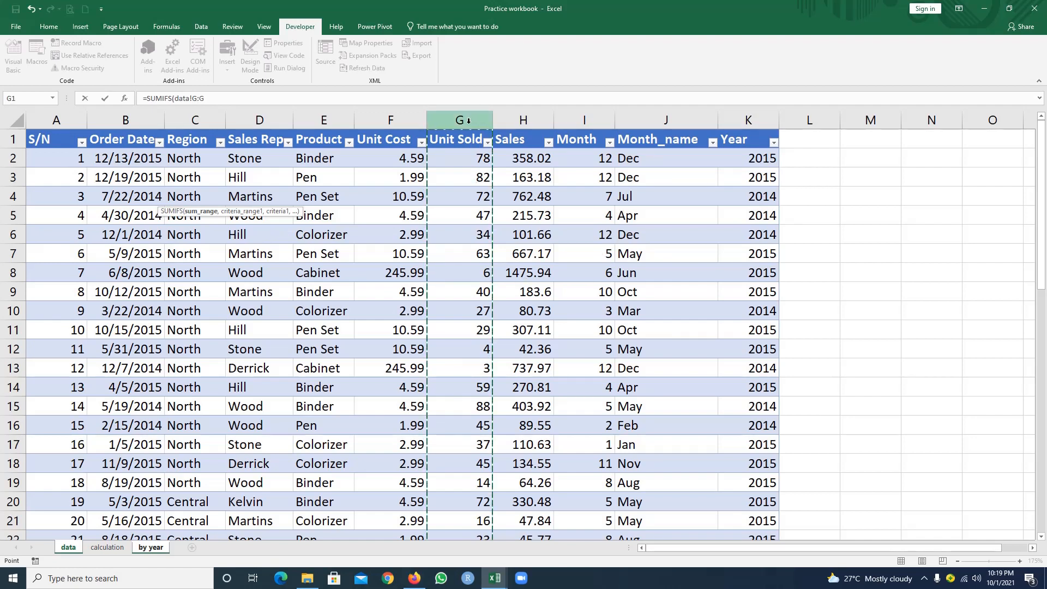
pyautogui.write(',')
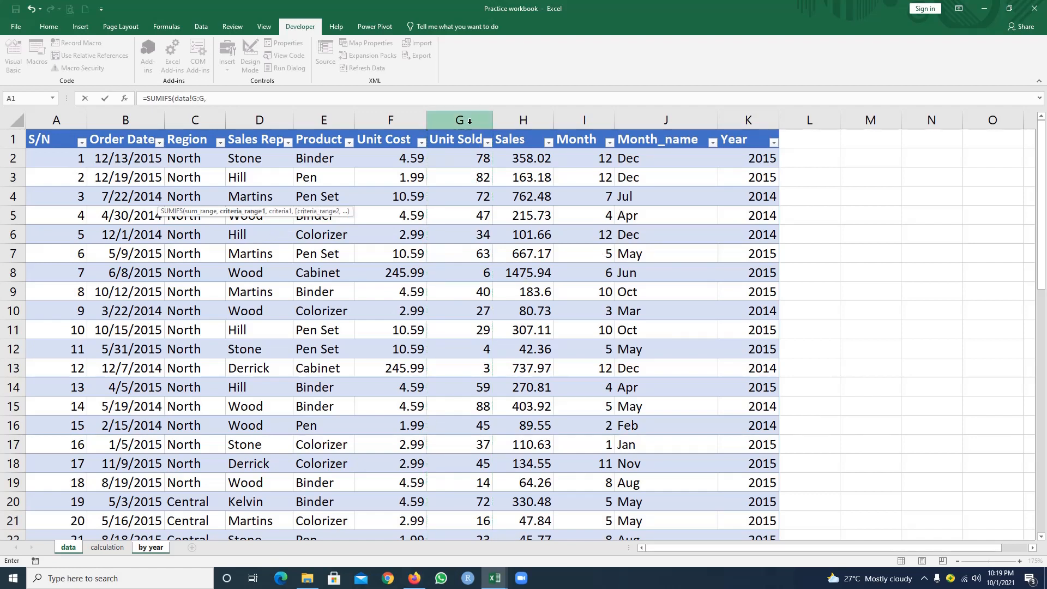
# - Add the data sheet's Product column E:E as first criteria range, with 'by year'!B4 as its criterion
pyautogui.click(321, 121)
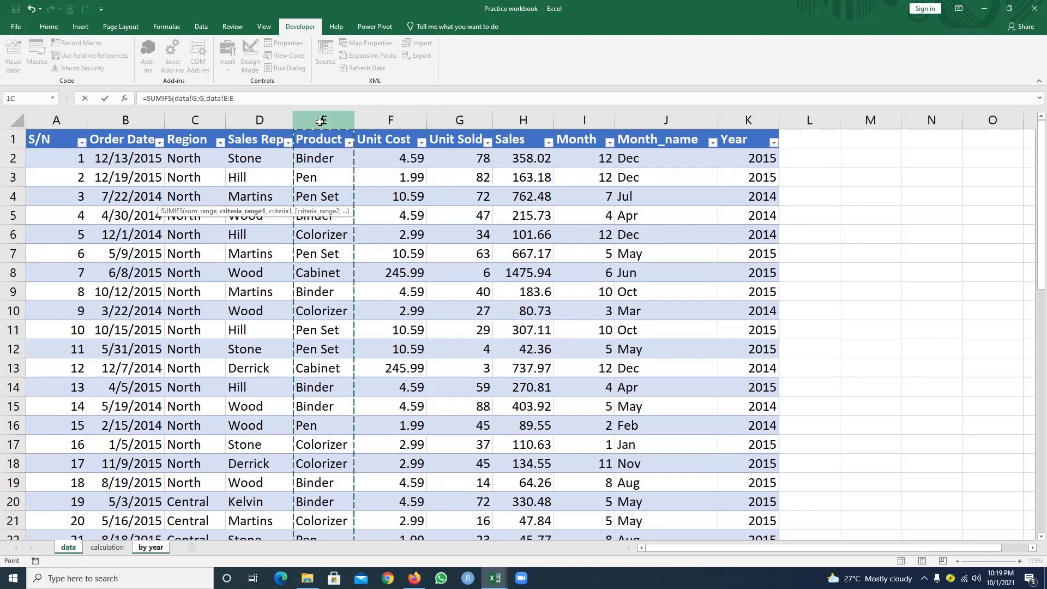
pyautogui.write(',')
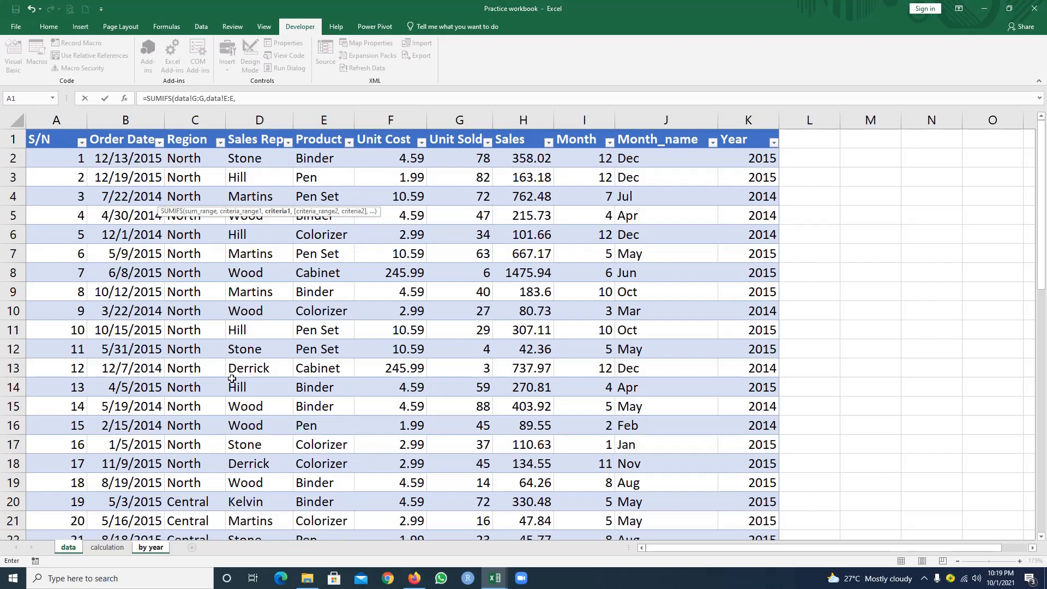
pyautogui.click(157, 551)
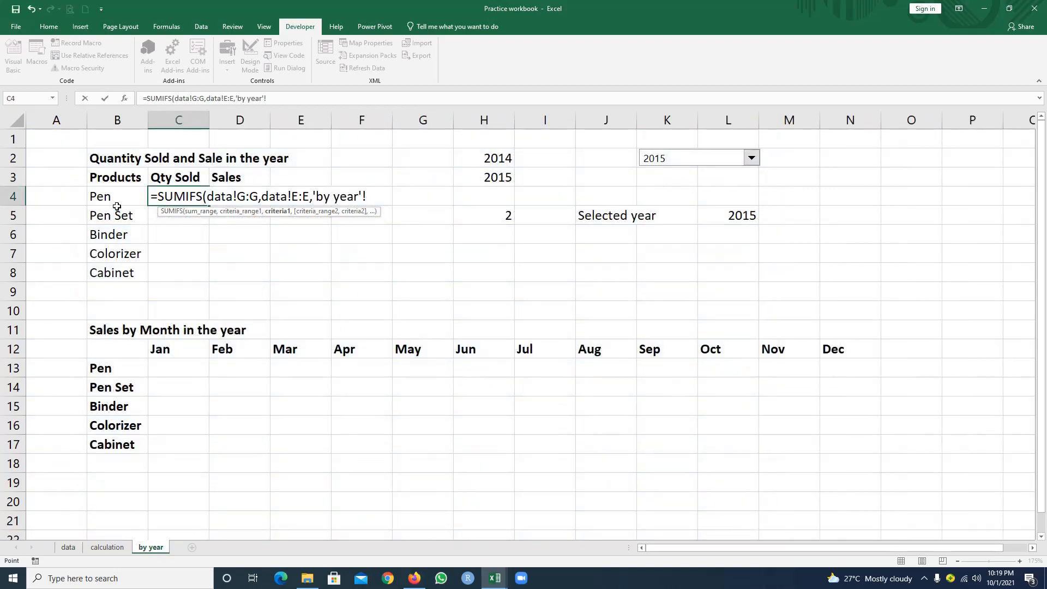
pyautogui.click(117, 198)
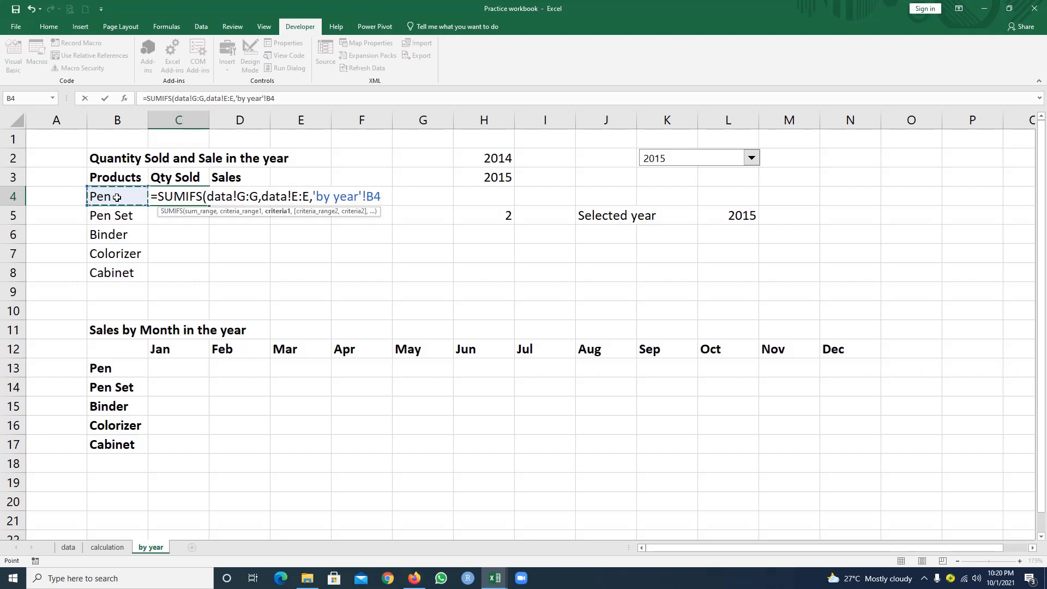
pyautogui.write(',')
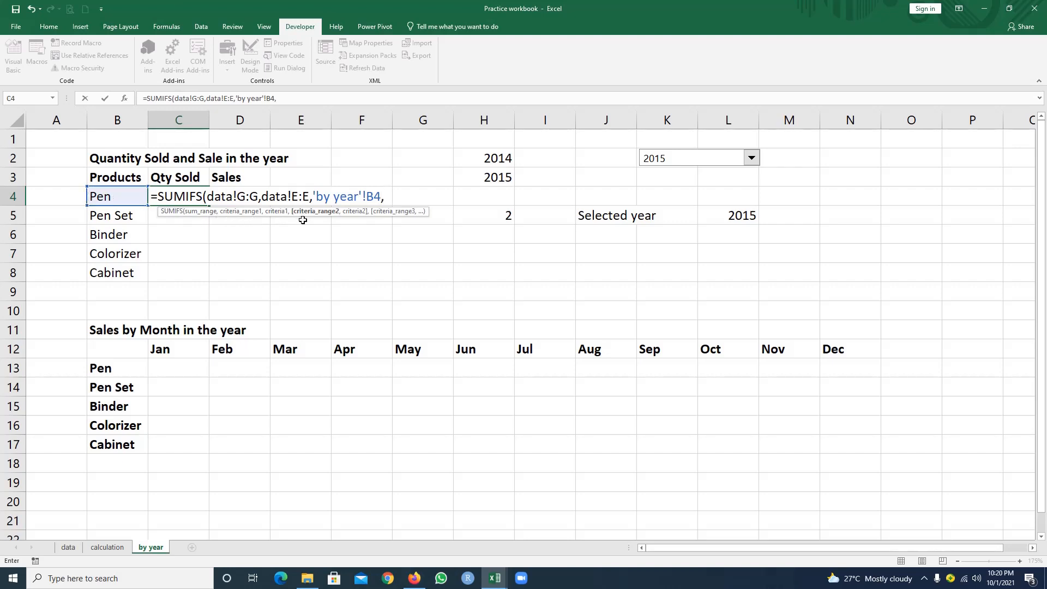
# - Add the data sheet's Year column K:K as second criteria range with criterion 'by year'!$L$5, and complete the C4 formula
pyautogui.click(69, 547)
pyautogui.click(742, 119)
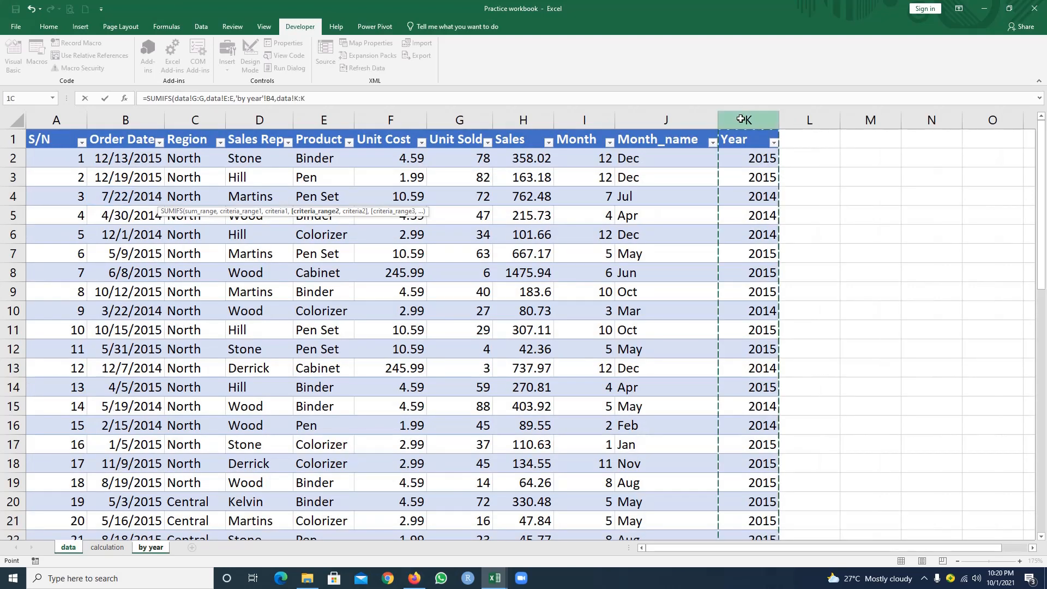
pyautogui.write(',')
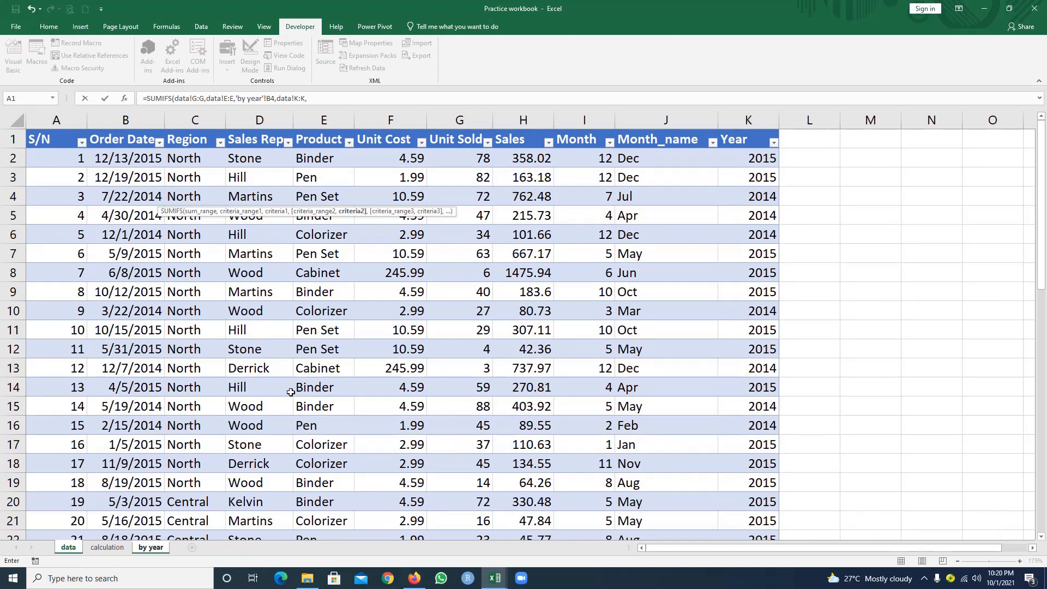
pyautogui.click(147, 547)
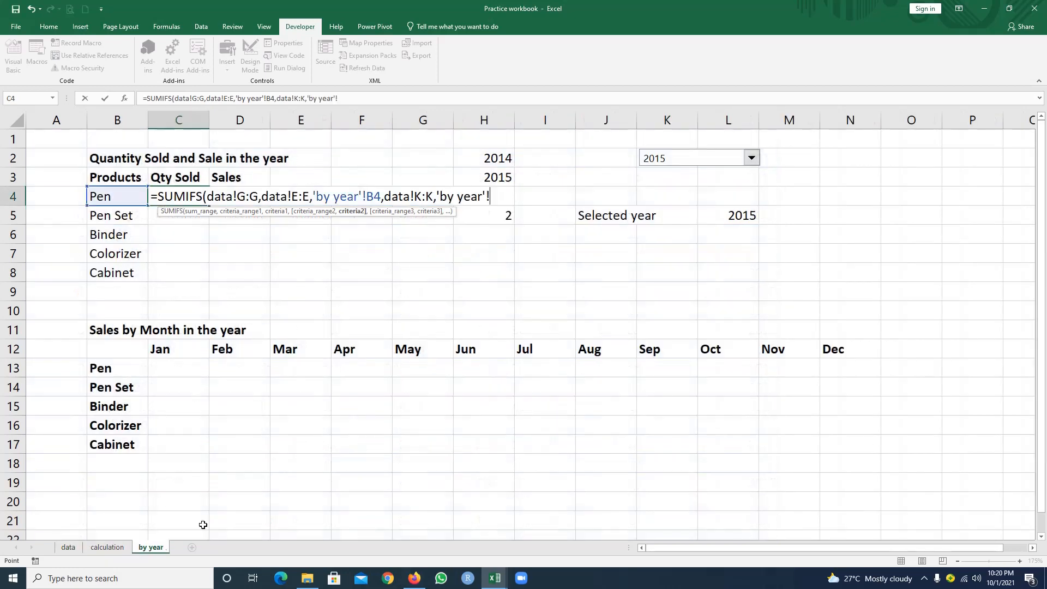
pyautogui.click(740, 216)
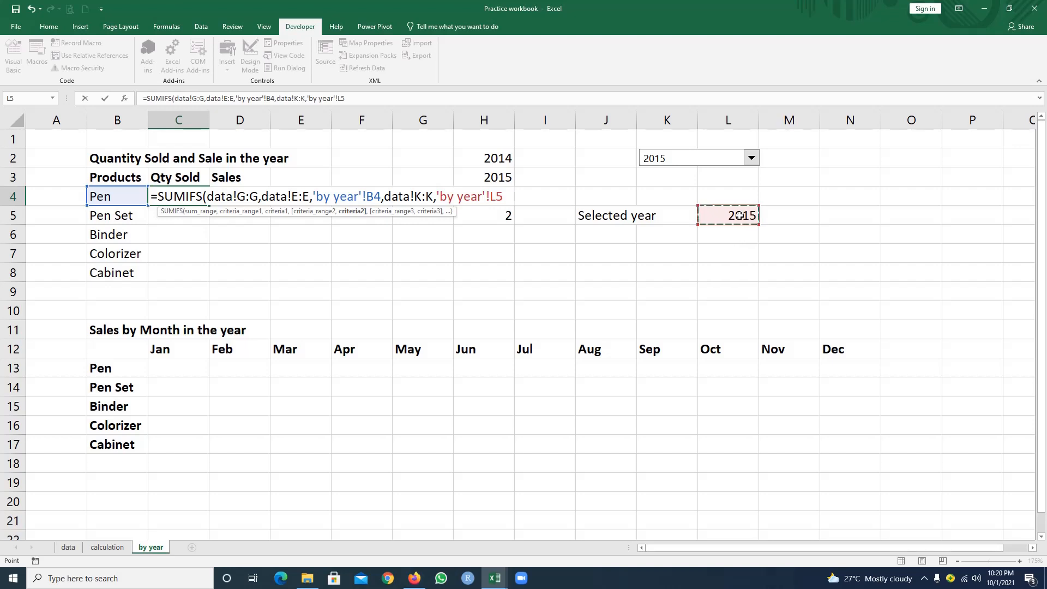
pyautogui.press('F4')
pyautogui.press('Return')
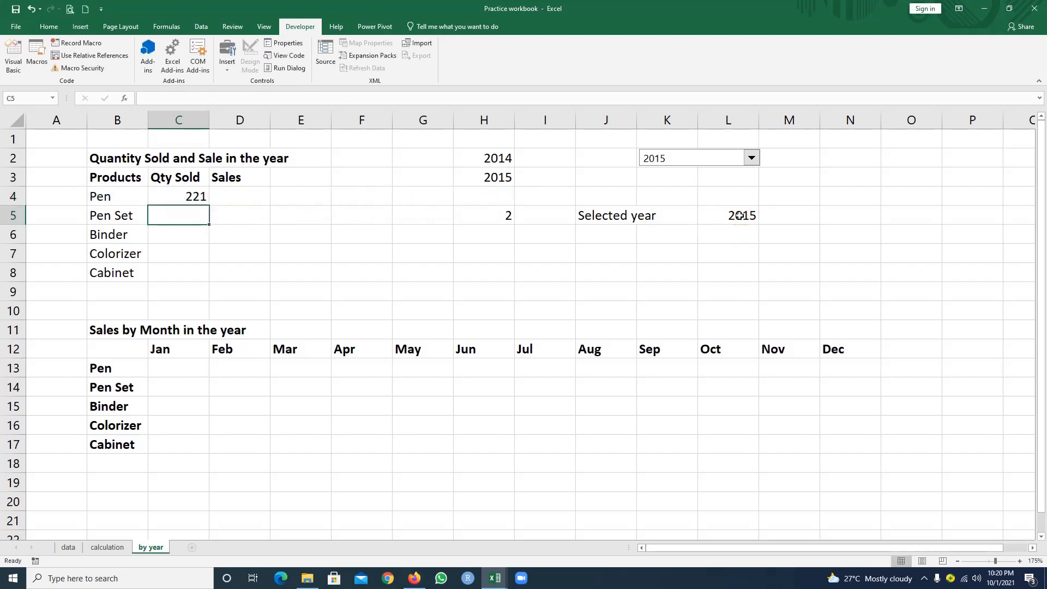
# - Fill the Qty Sold formula from C4 down to C8 for the remaining products
pyautogui.click(200, 198)
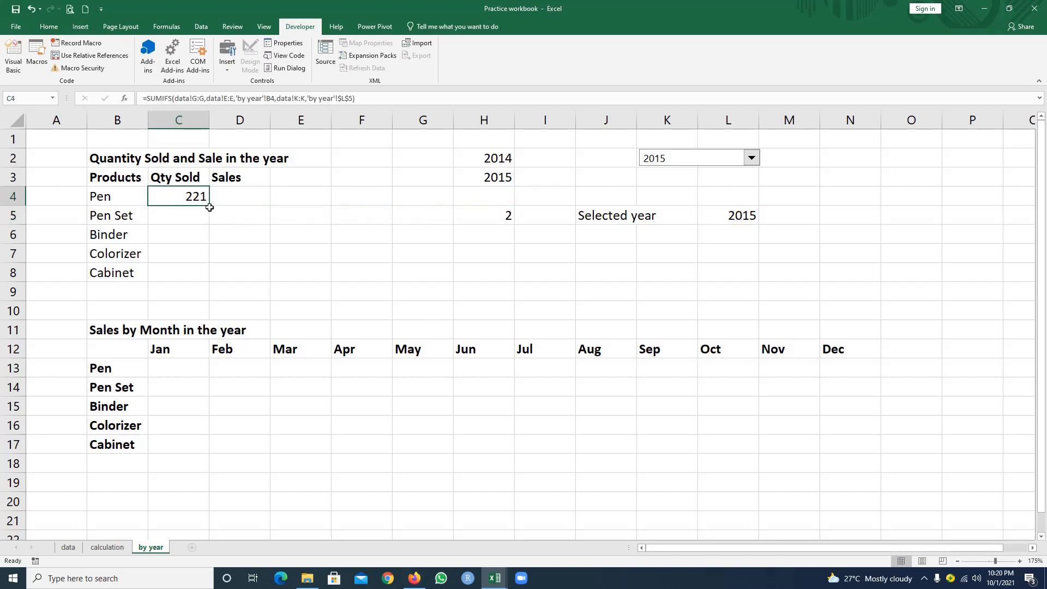
pyautogui.moveTo(210, 207); pyautogui.dragTo(205, 279)
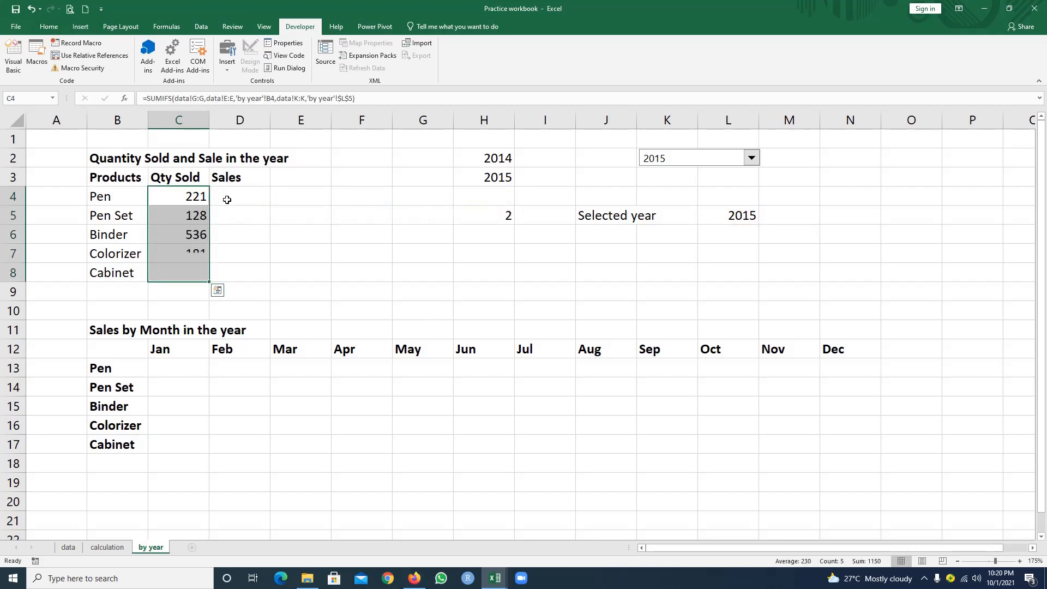
pyautogui.click(247, 198)
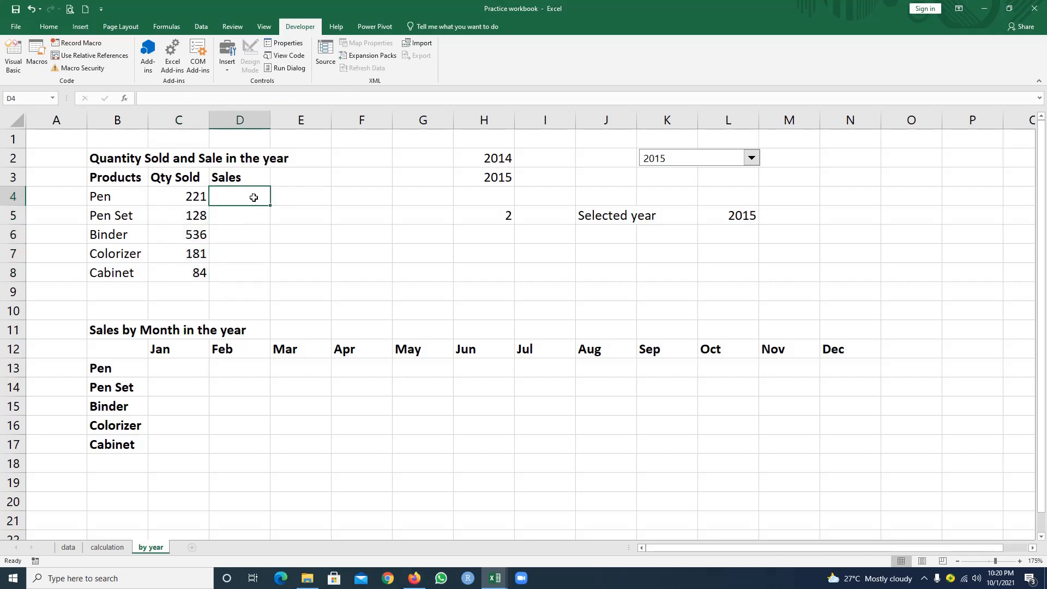
# - Start a SUMIFS formula in D4 for Pen's Sales, with the data sheet's Sales column H:H as sum range
pyautogui.write('=sumif')
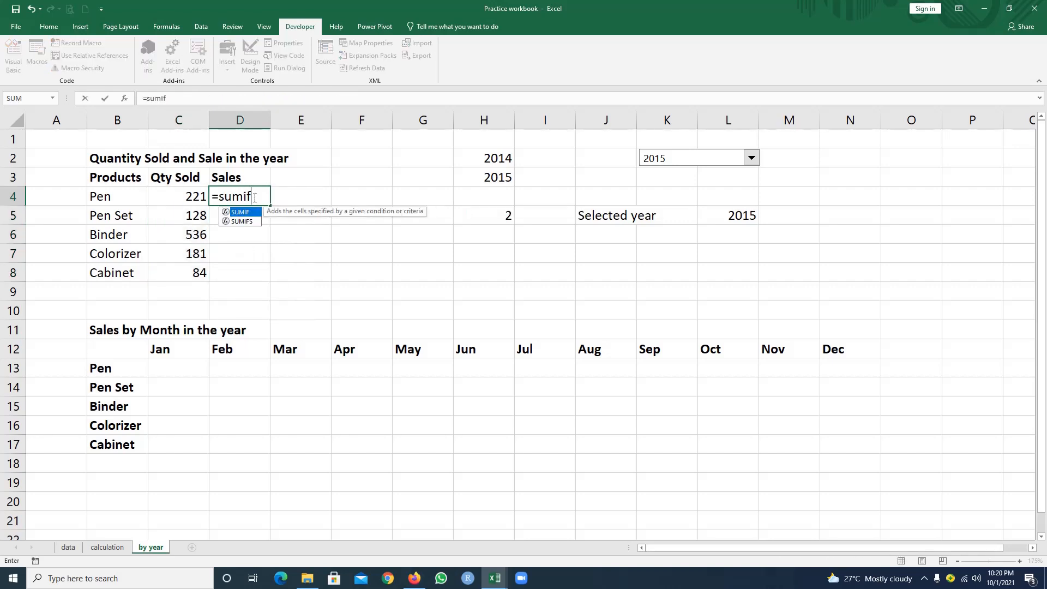
pyautogui.write('s')
pyautogui.press('Tab')
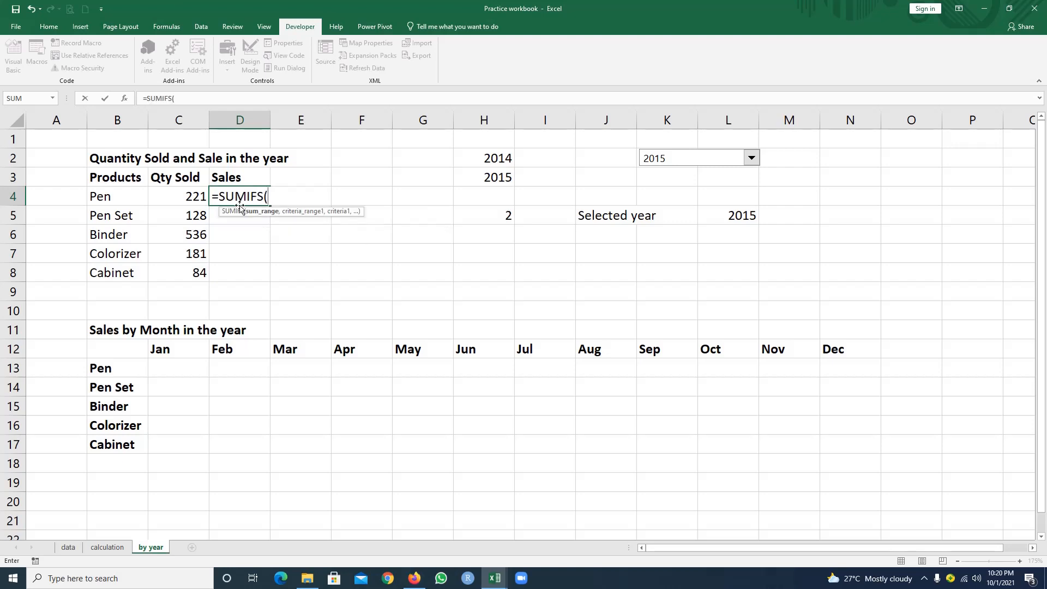
pyautogui.click(68, 548)
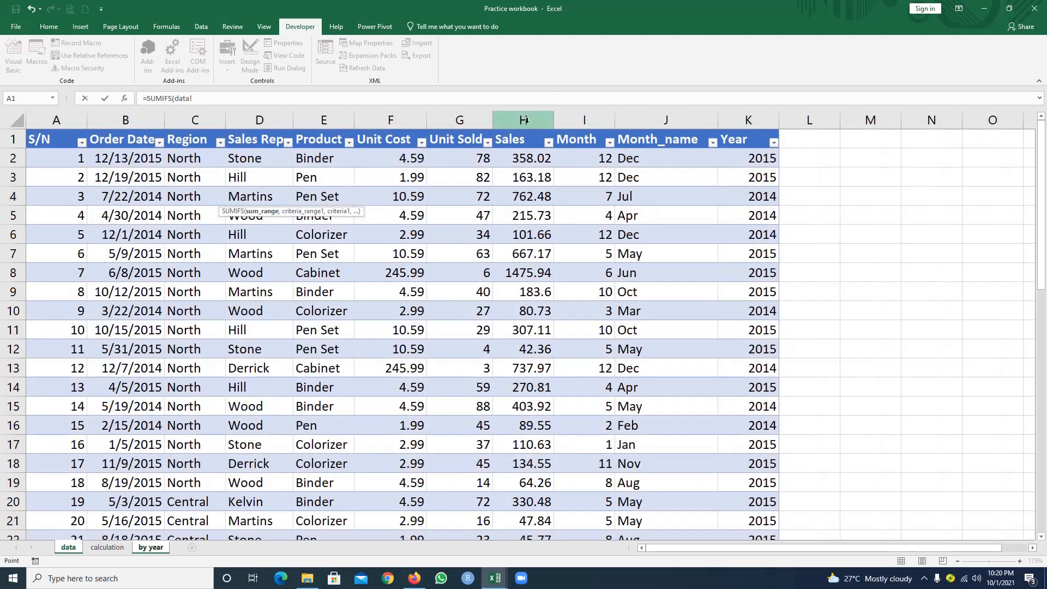
pyautogui.click(525, 120)
pyautogui.write(',')
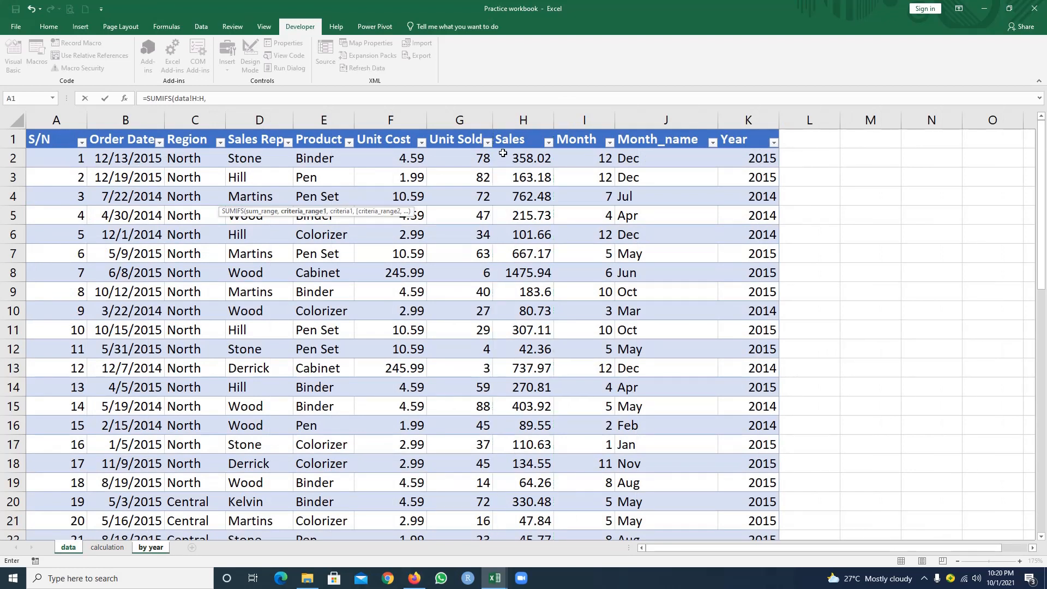
# - Add the data sheet's Product column E:E as the D4 formula's first criteria range, with 'by year'!B4 as its criterion
pyautogui.click(324, 120)
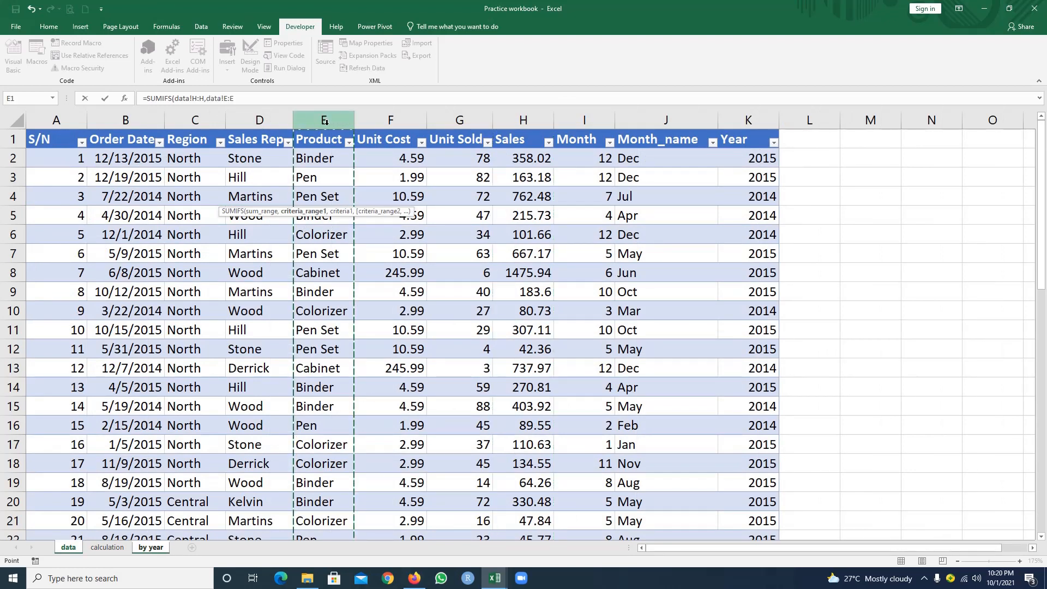
pyautogui.write(',')
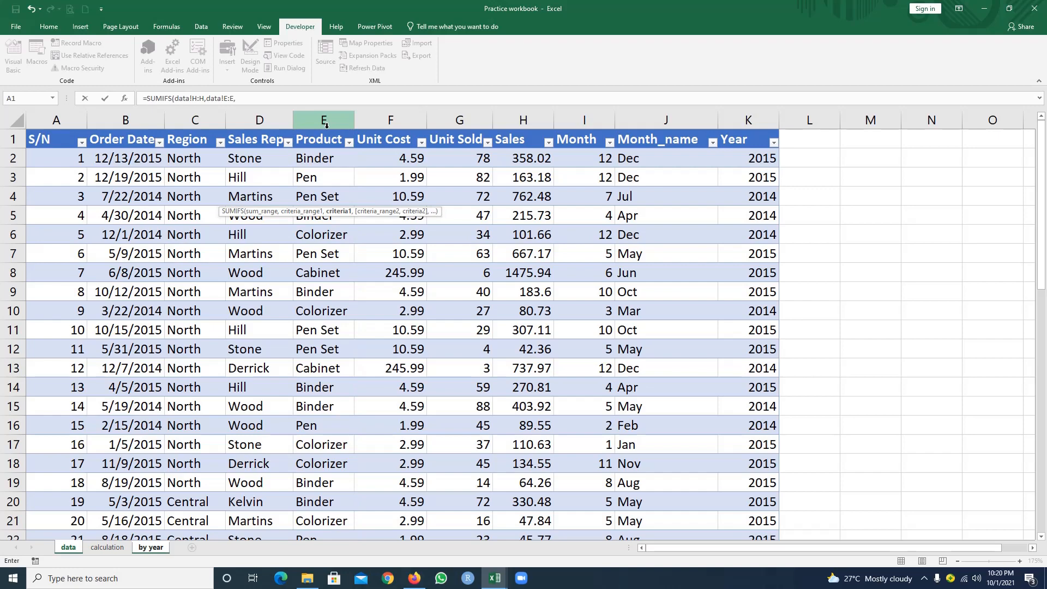
pyautogui.click(151, 548)
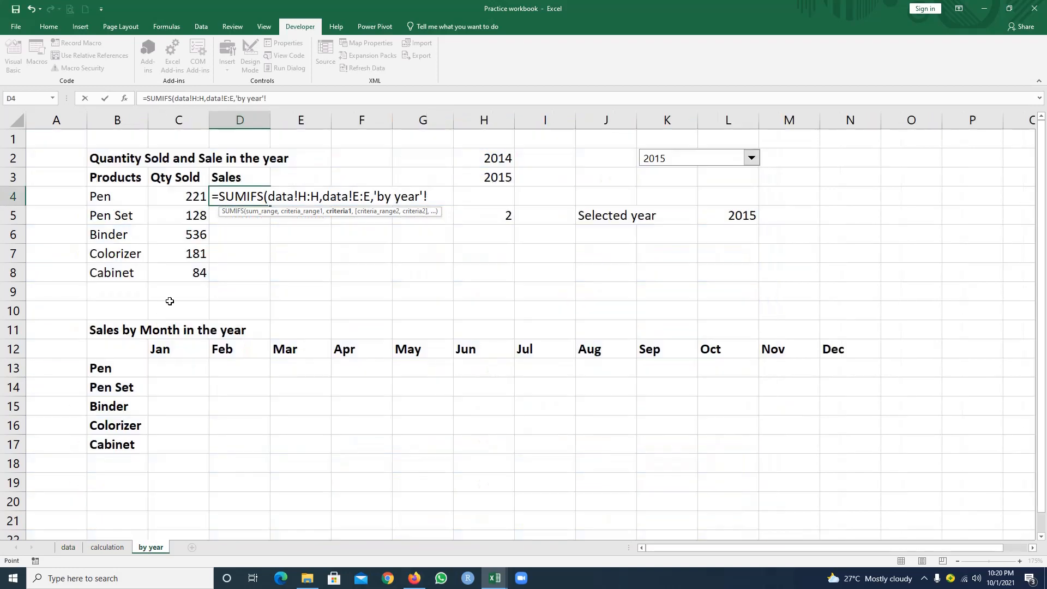
pyautogui.click(128, 200)
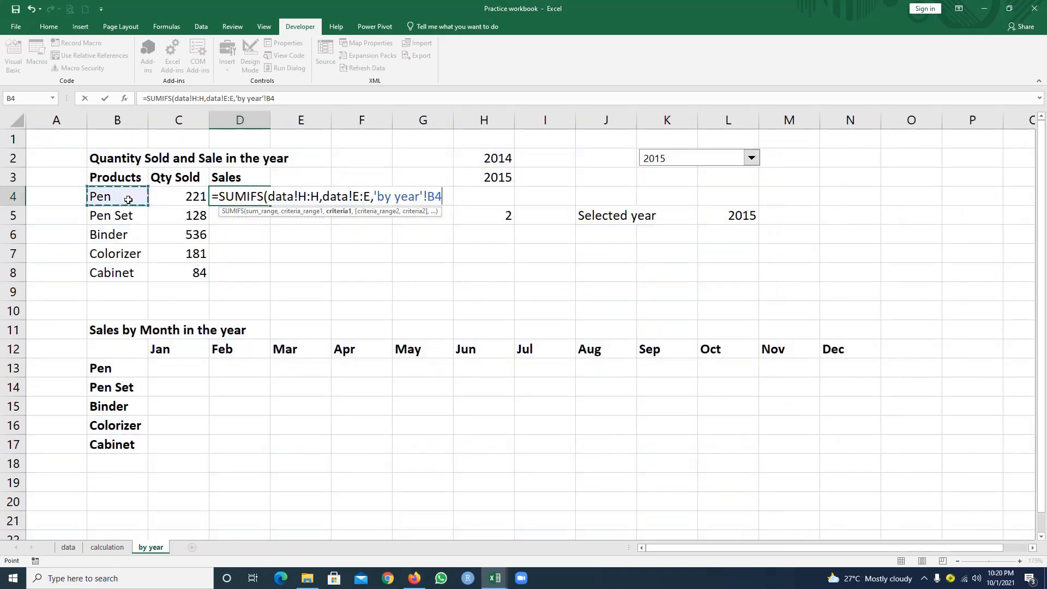
pyautogui.write(',')
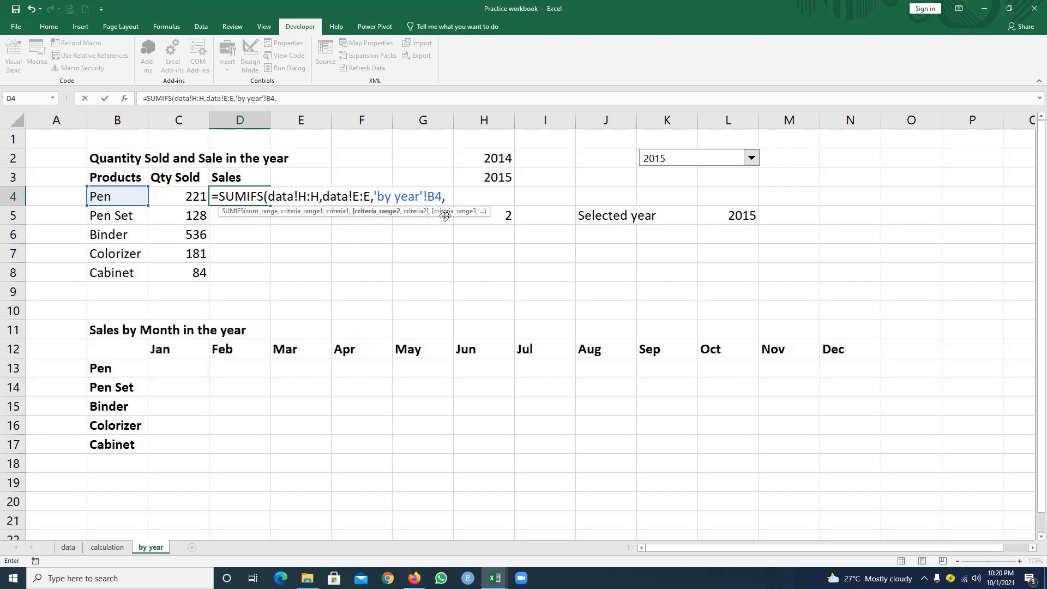
# - Add the data sheet's Year column K:K as second criteria range with criterion 'by year'!$L$5, and complete the D4 formula
pyautogui.click(68, 547)
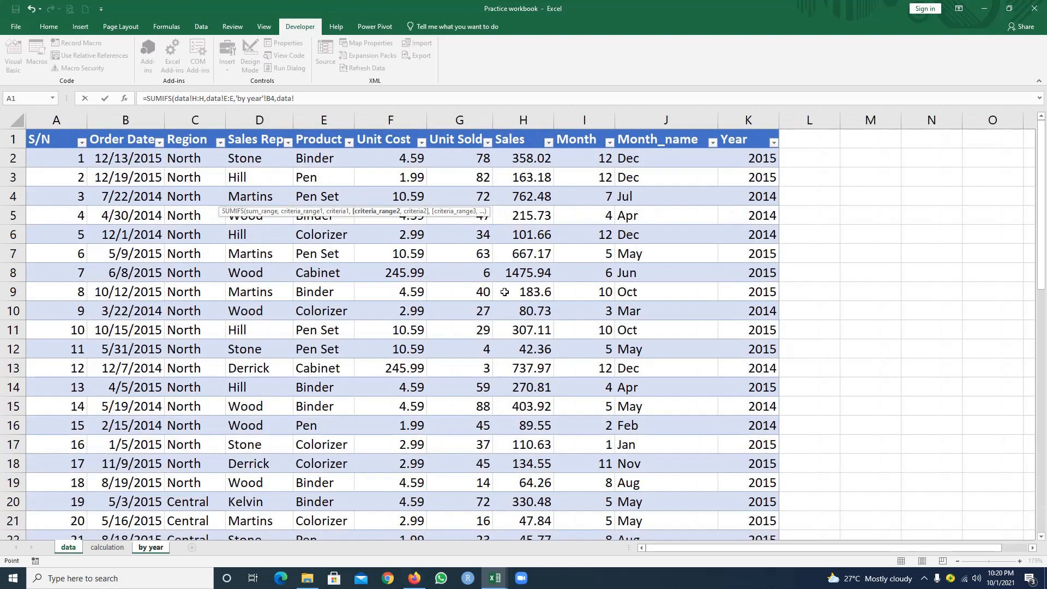
pyautogui.click(741, 120)
pyautogui.write(',')
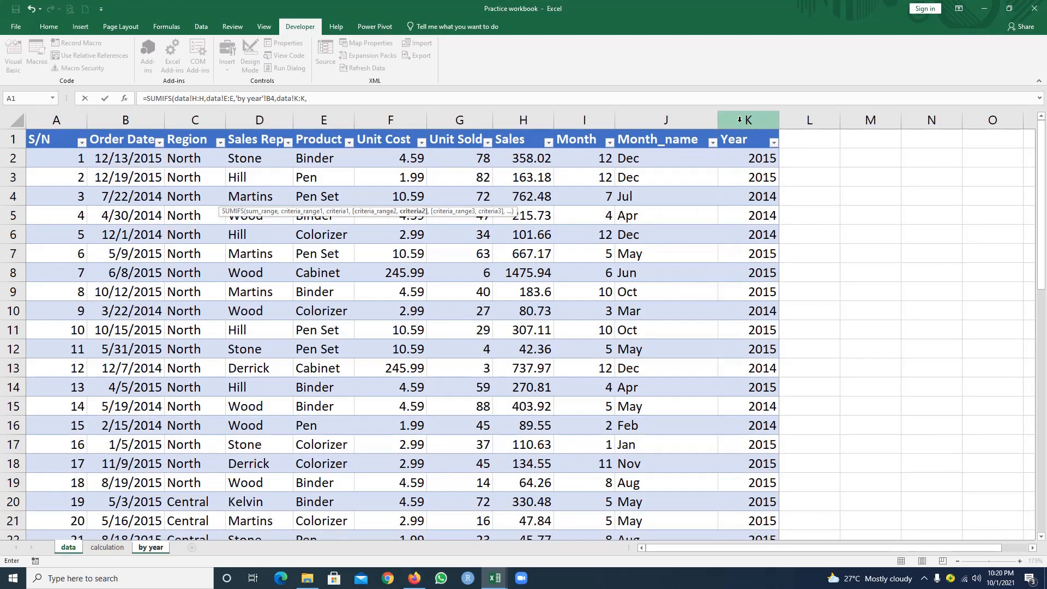
pyautogui.click(150, 547)
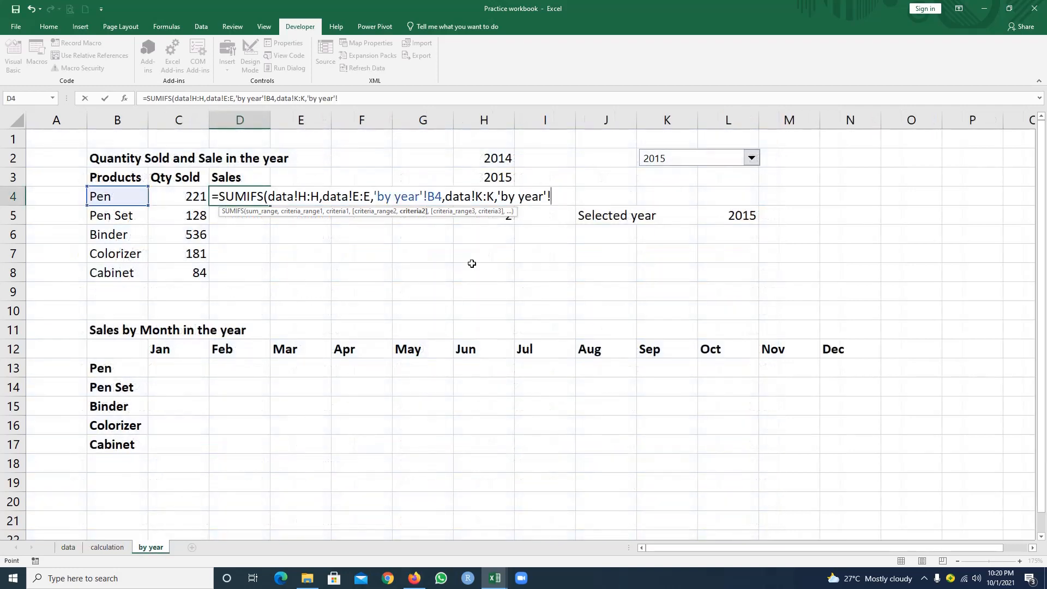
pyautogui.click(744, 217)
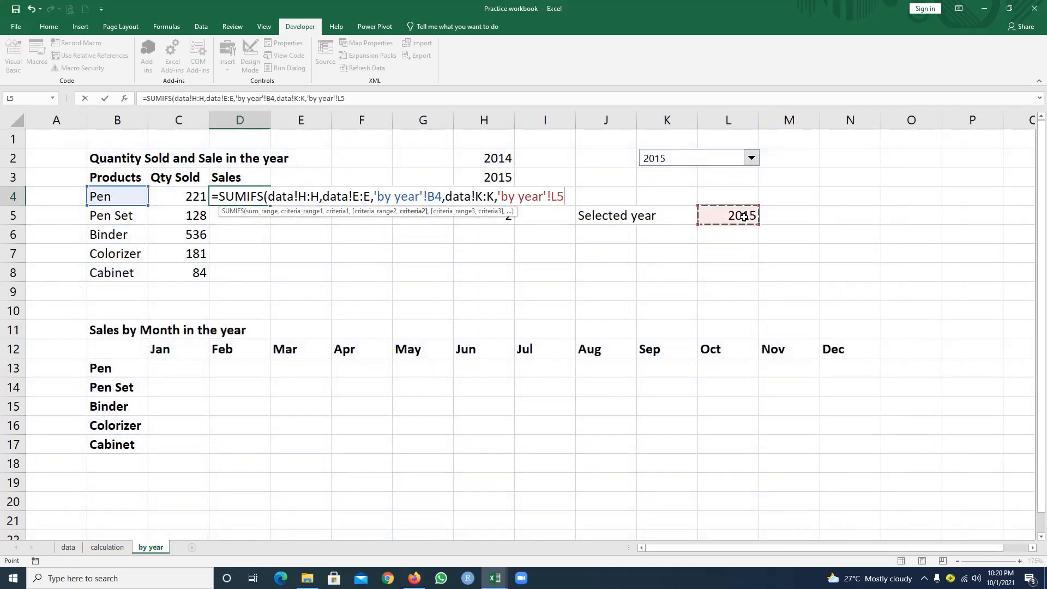
pyautogui.press('F4')
pyautogui.press('Return')
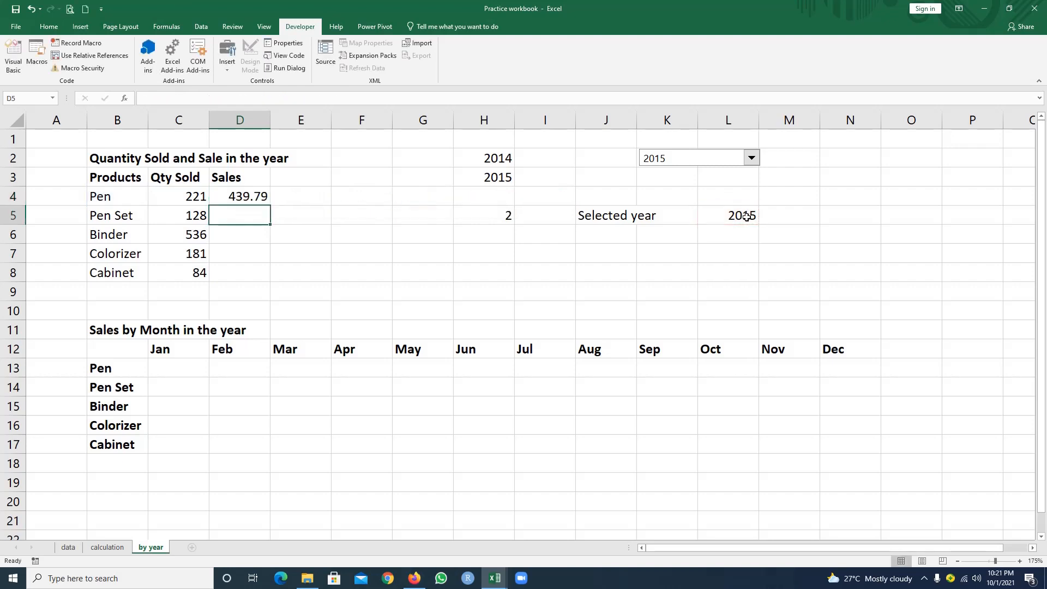
# - Fill the Sales formula from D4 down to D8 and apply the comma number style to those cells
pyautogui.click(248, 196)
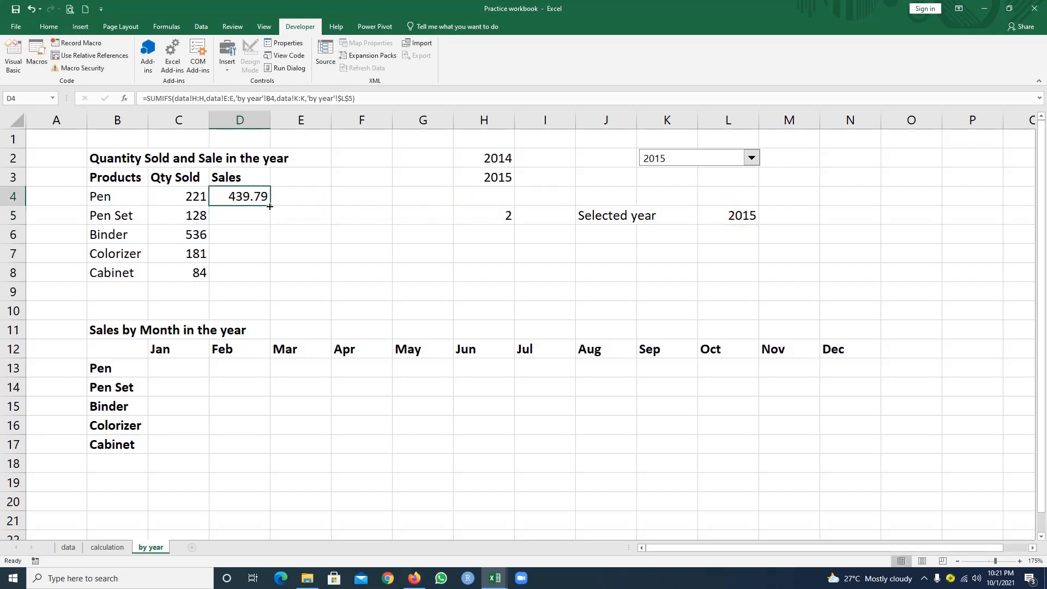
pyautogui.moveTo(269, 206); pyautogui.dragTo(263, 277)
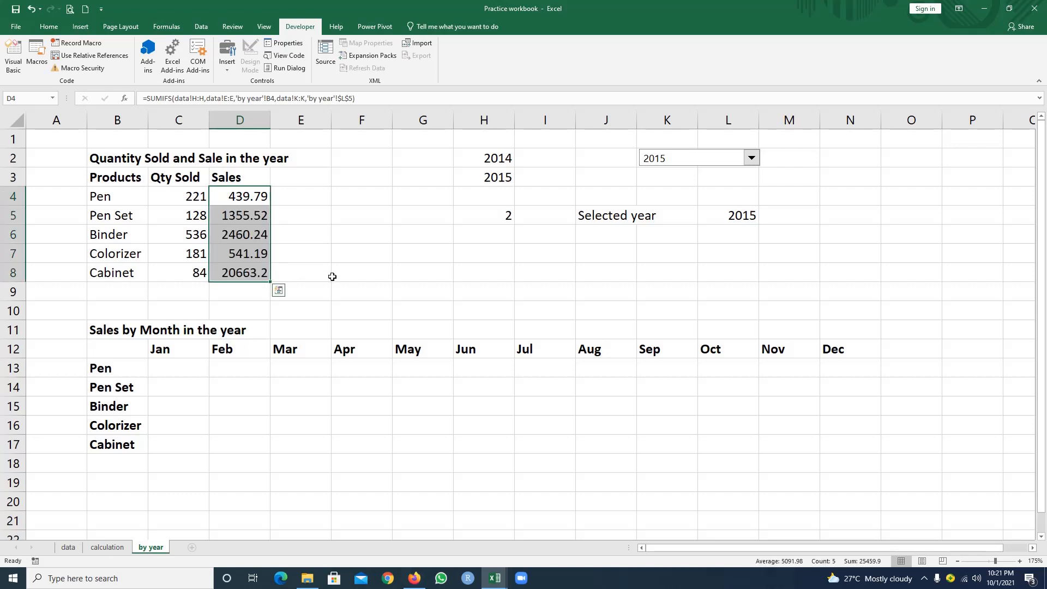
pyautogui.click(48, 26)
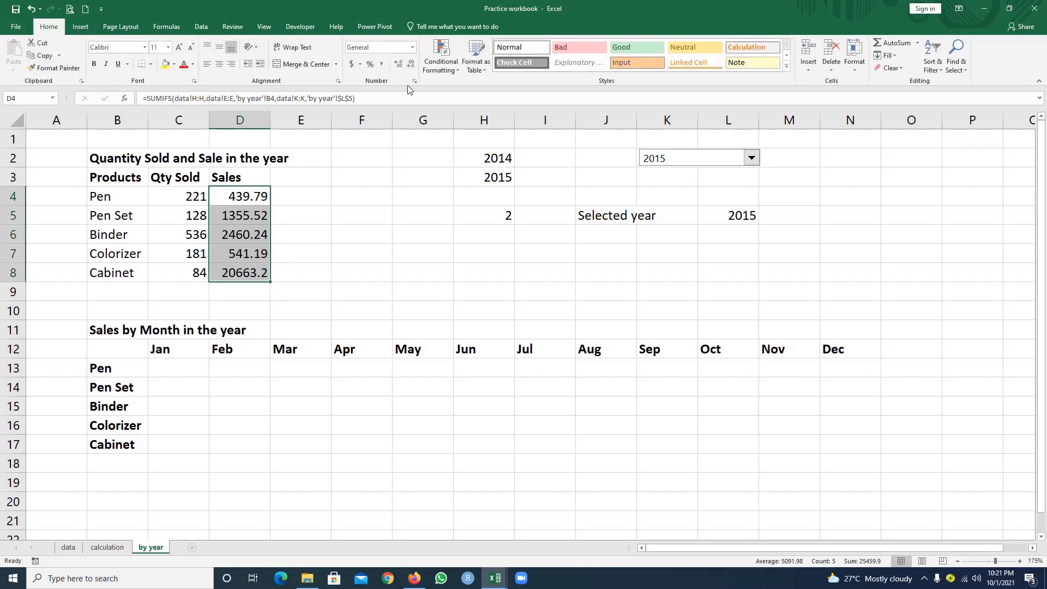
pyautogui.click(382, 65)
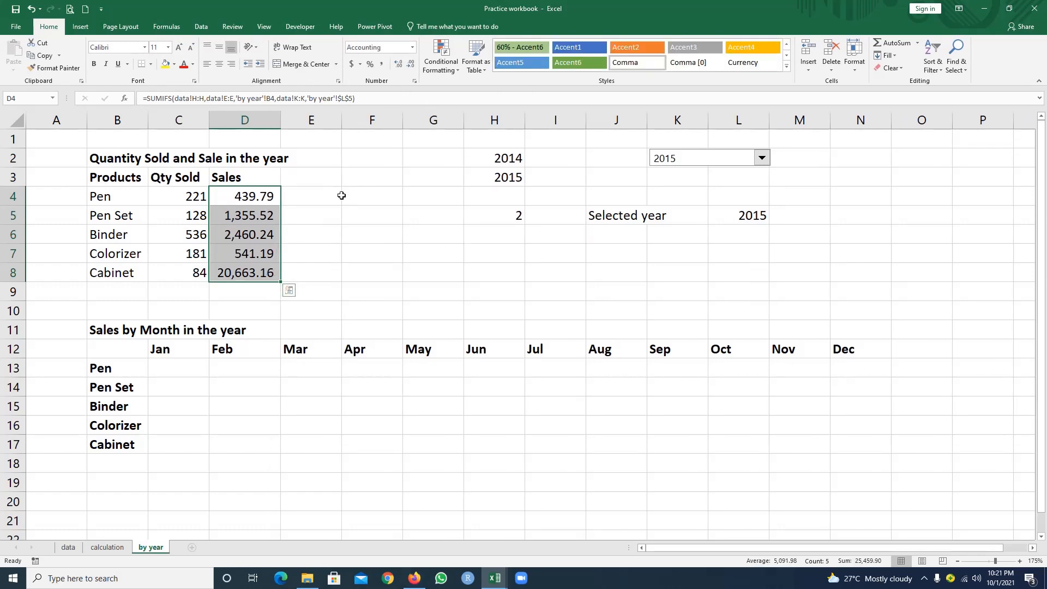
pyautogui.click(312, 201)
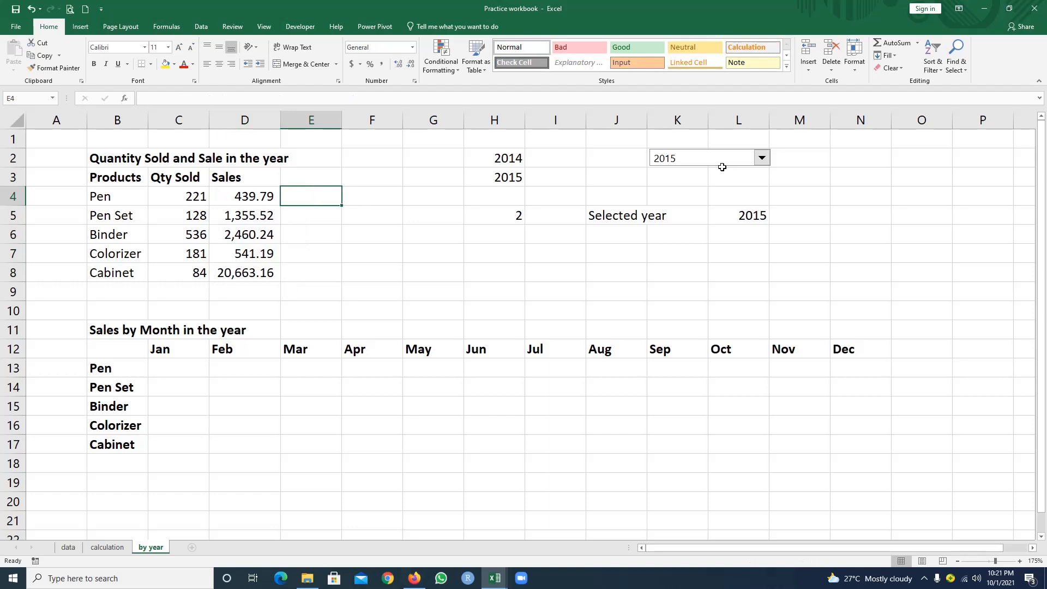
# - Test the year drop-down by selecting 2014, switching to 2015, and returning it to 2014
pyautogui.click(762, 159)
pyautogui.click(727, 174)
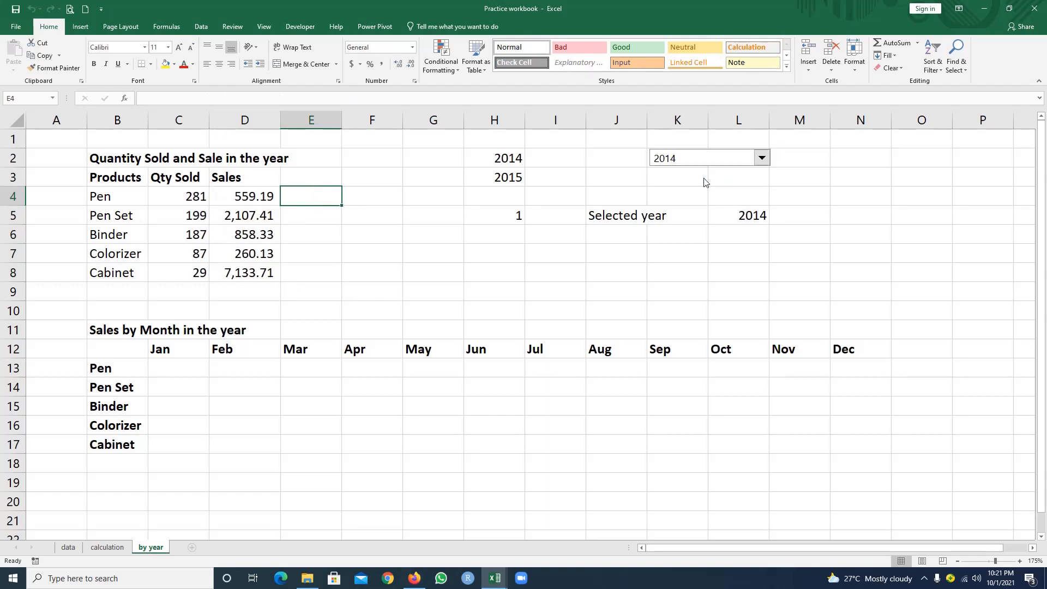
pyautogui.click(762, 158)
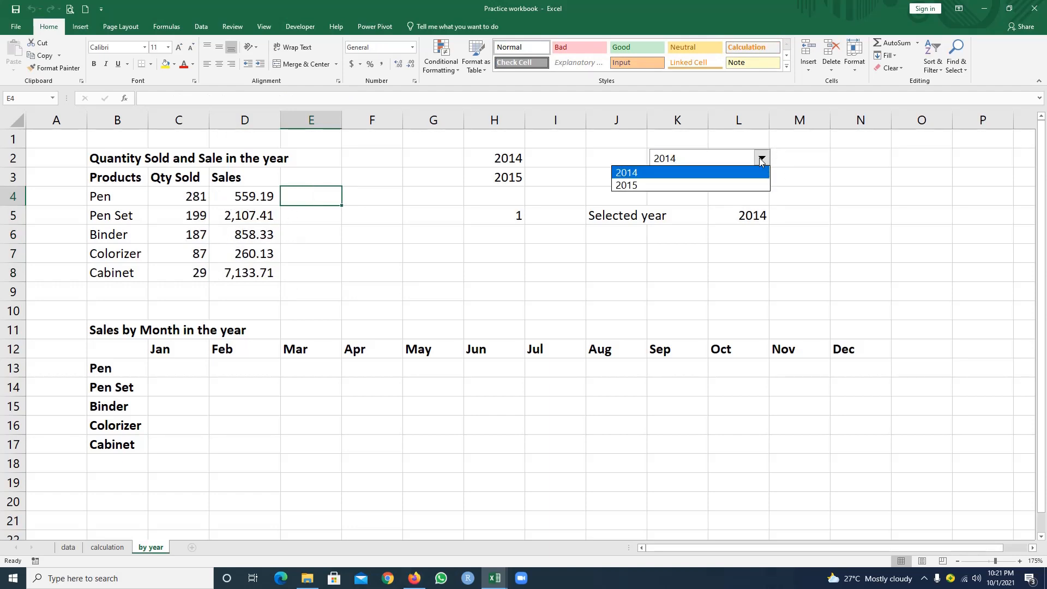
pyautogui.click(723, 184)
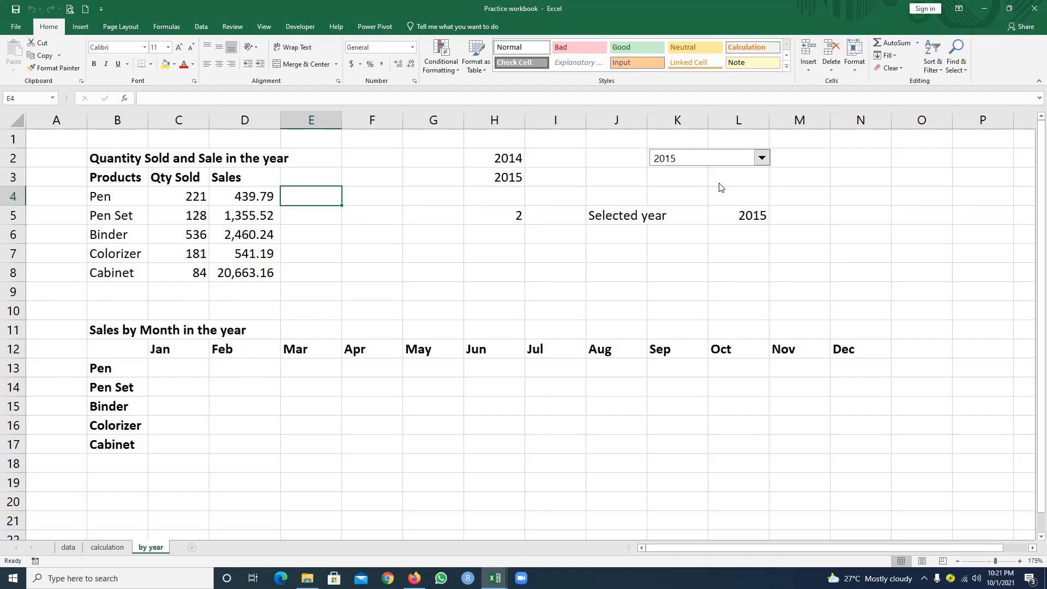
pyautogui.click(763, 158)
pyautogui.click(743, 168)
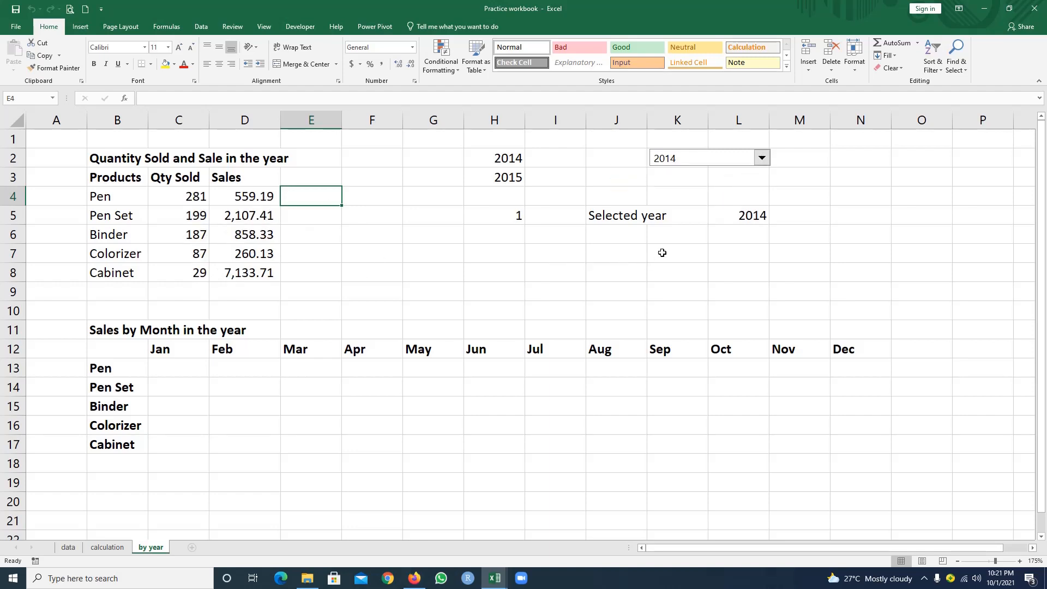
# - Start a SUMIFS formula in C13 for Pen's January sales, with the data sheet's Sales column H:H as sum range
pyautogui.click(201, 375)
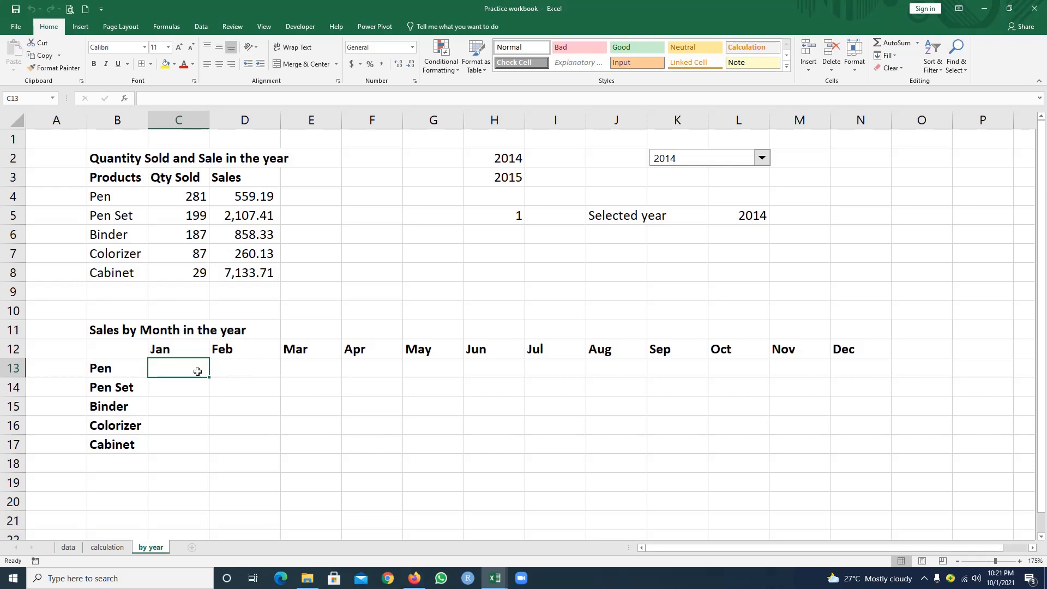
pyautogui.write('su')
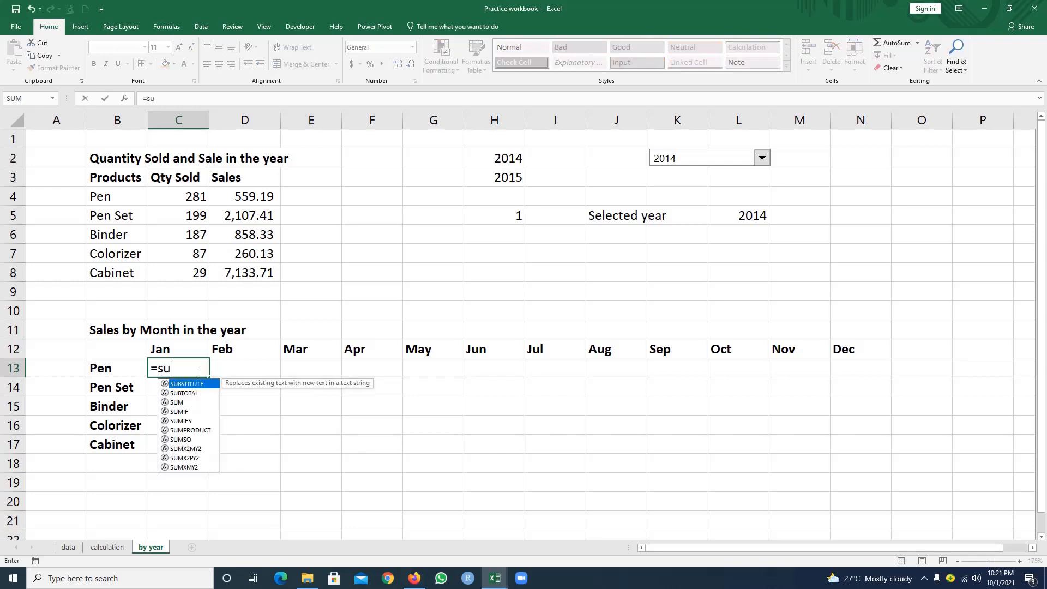
pyautogui.write('mifs')
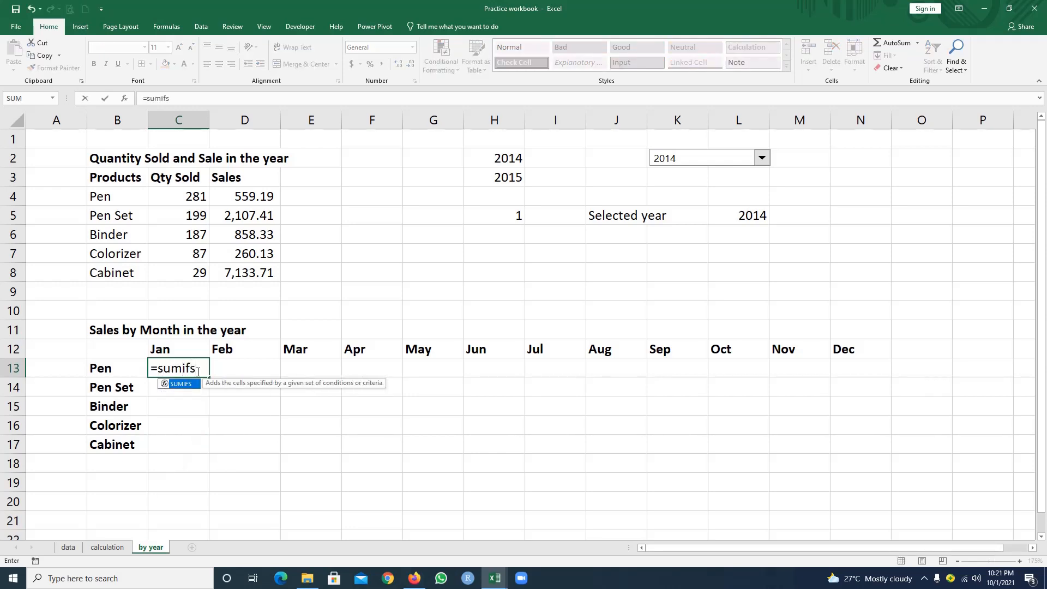
pyautogui.press('Tab')
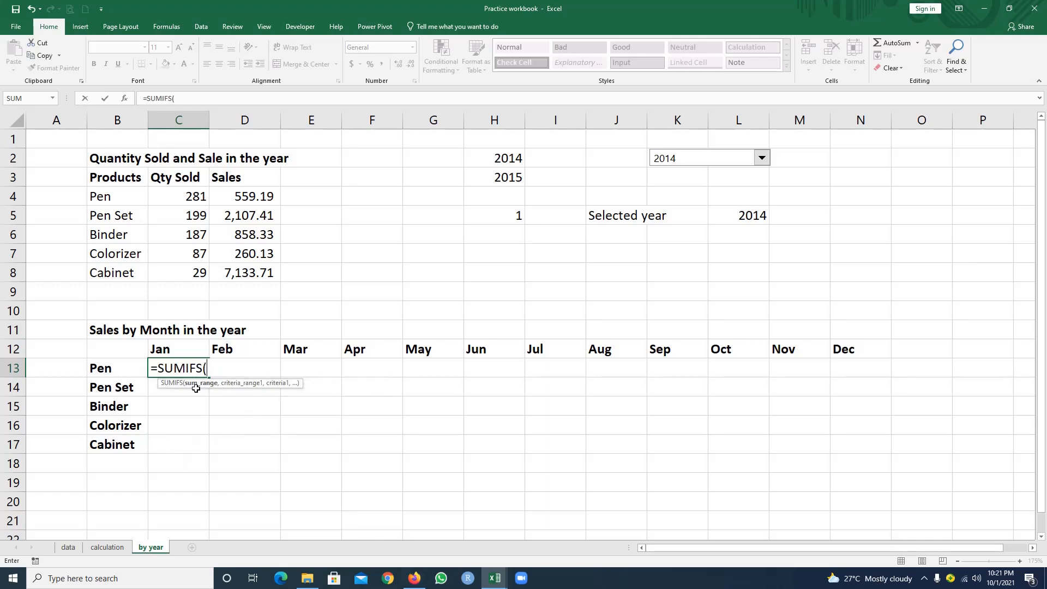
pyautogui.click(68, 547)
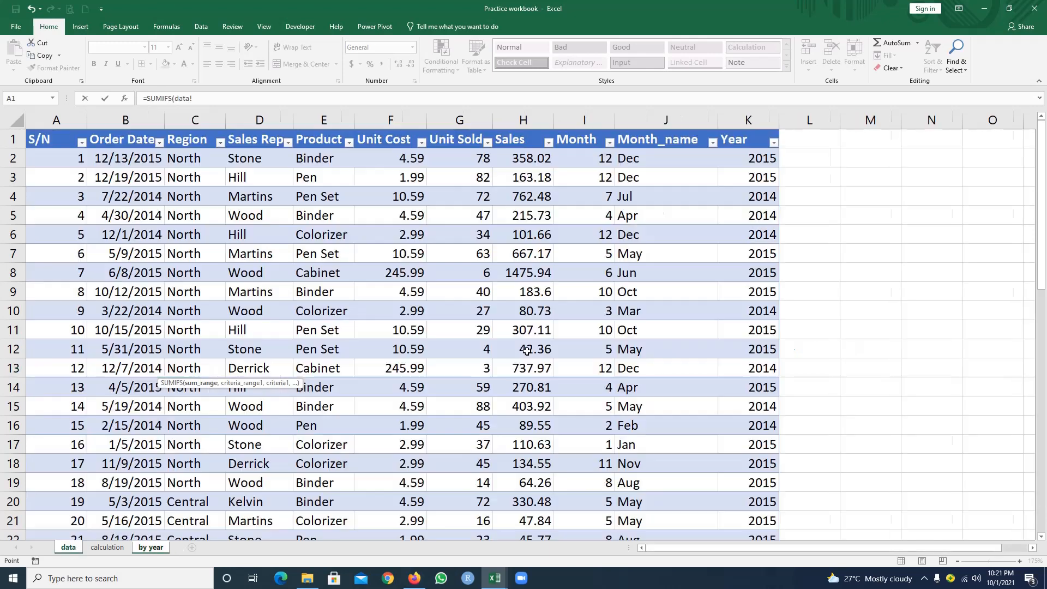
pyautogui.click(534, 117)
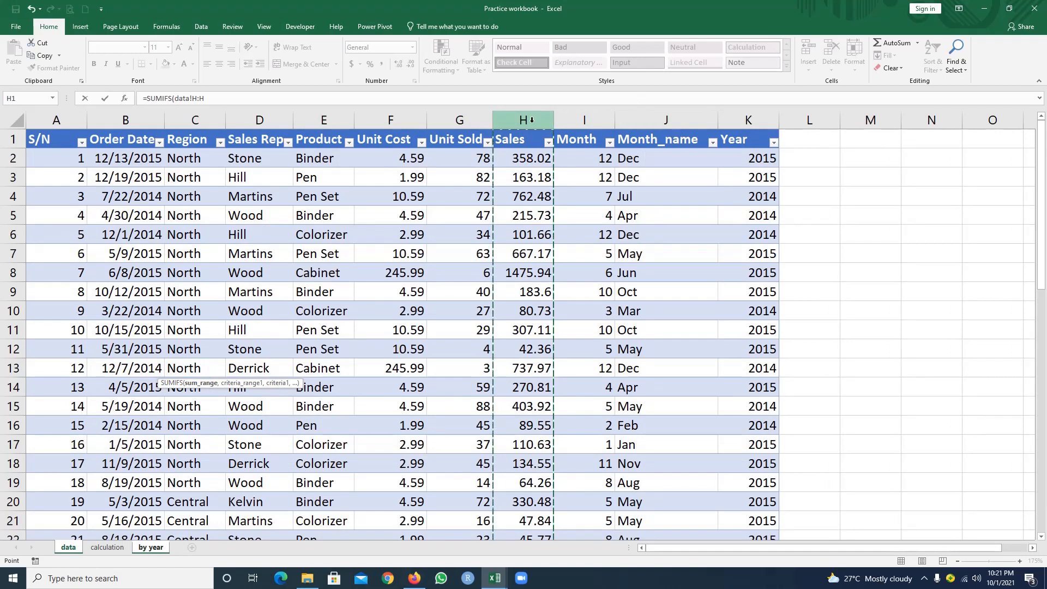
pyautogui.write(',')
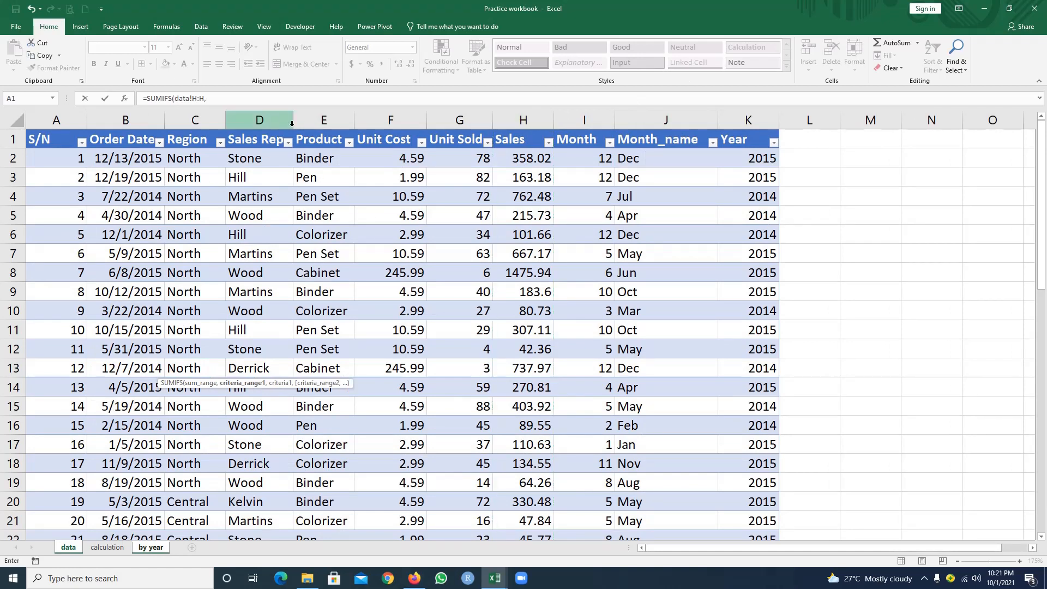
# - Add the data sheet's Product column E:E as first criteria range, with Pen's cell 'by year'!B13 as its criterion
pyautogui.click(325, 125)
pyautogui.write(',')
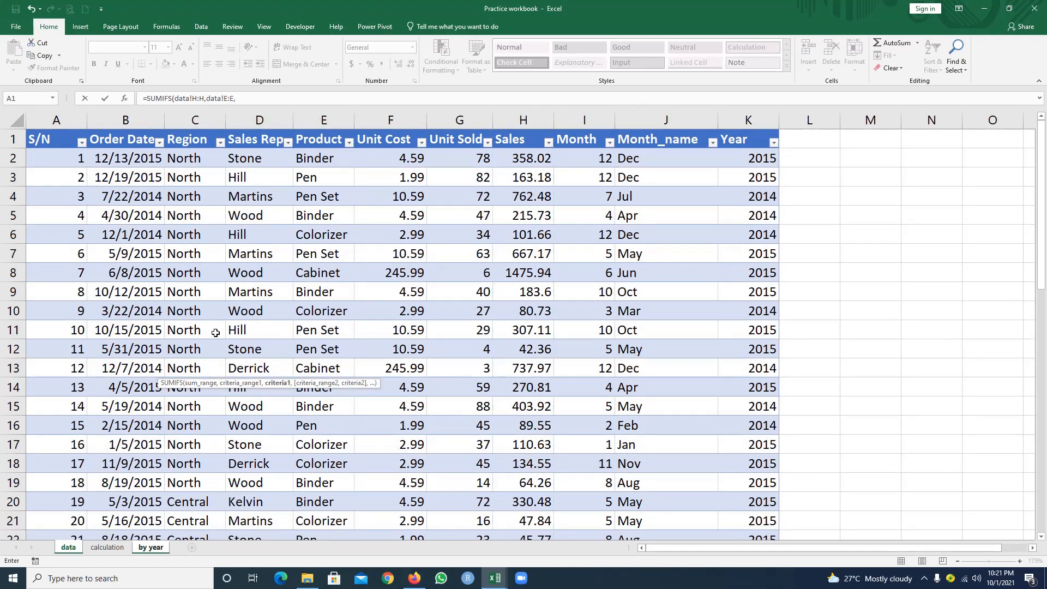
pyautogui.click(151, 548)
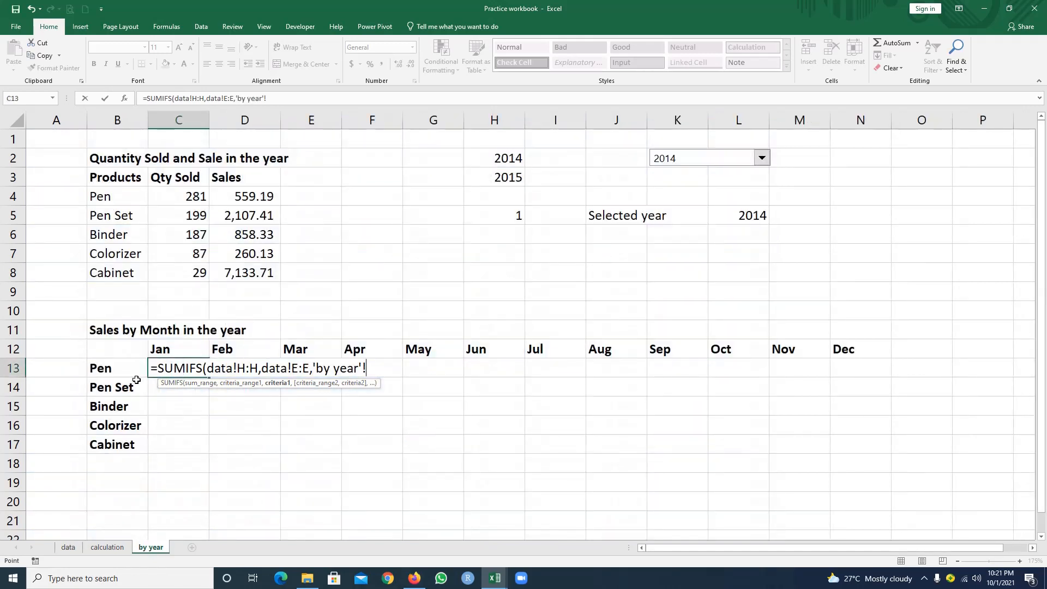
pyautogui.click(128, 373)
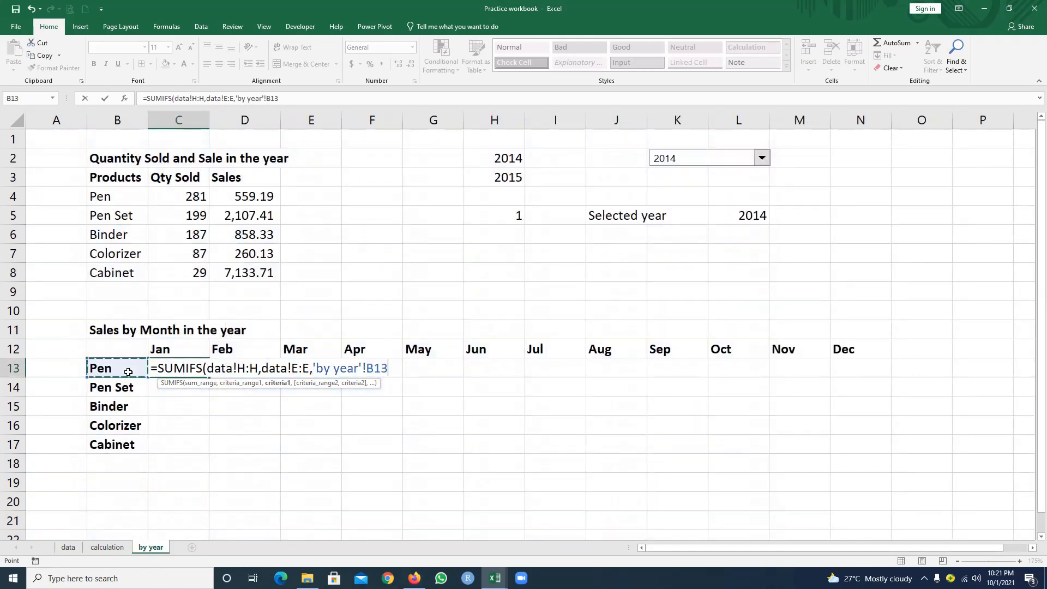
pyautogui.write(',')
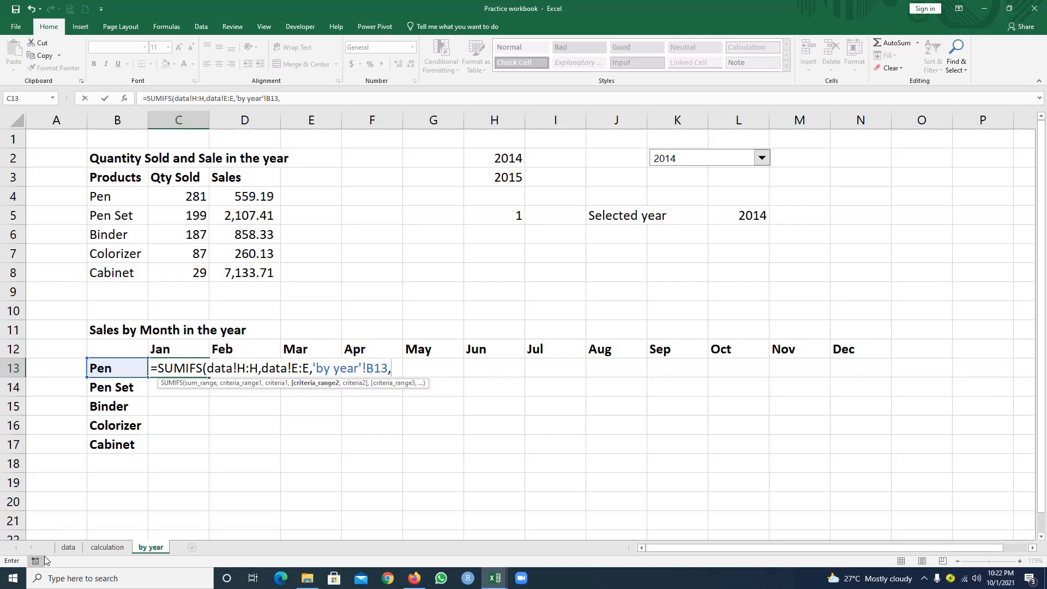
# - Add the data sheet's Month_name column J:J as second criteria range, with the Jan header 'by year'!C12 as its criterion
pyautogui.click(68, 548)
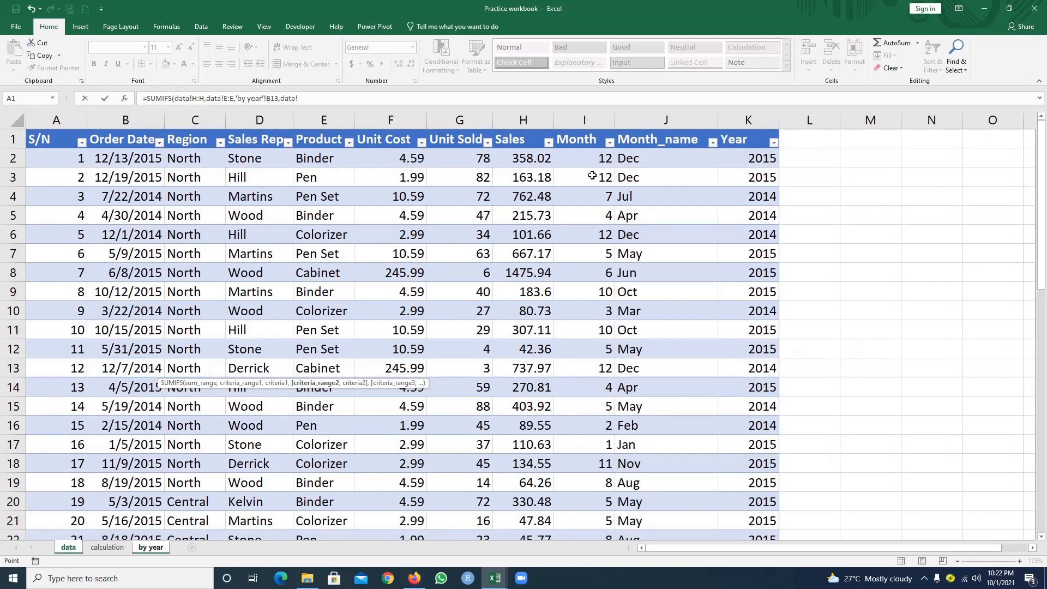
pyautogui.click(650, 120)
pyautogui.write(',')
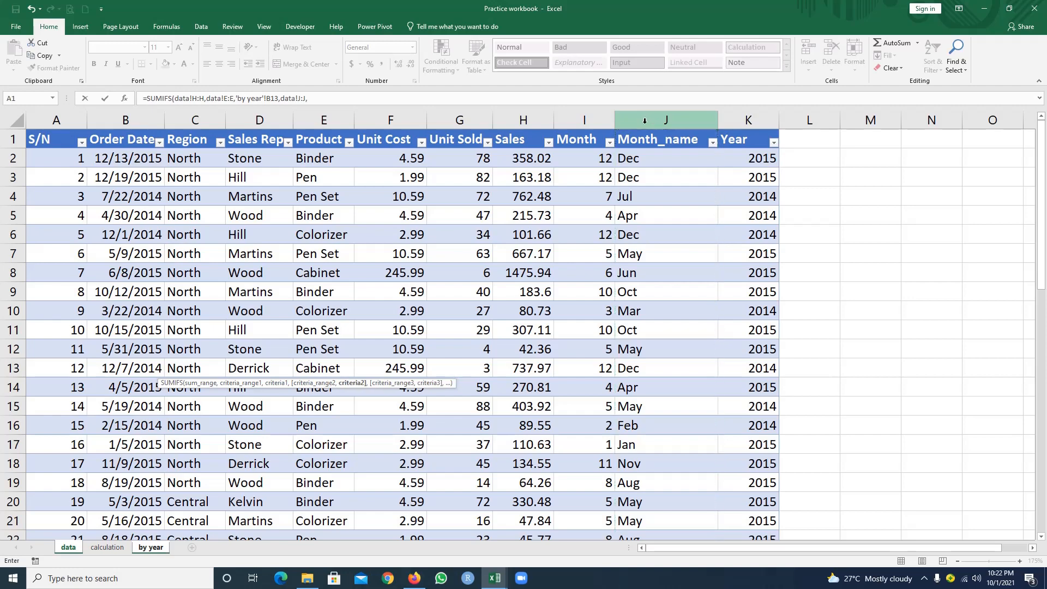
pyautogui.click(150, 547)
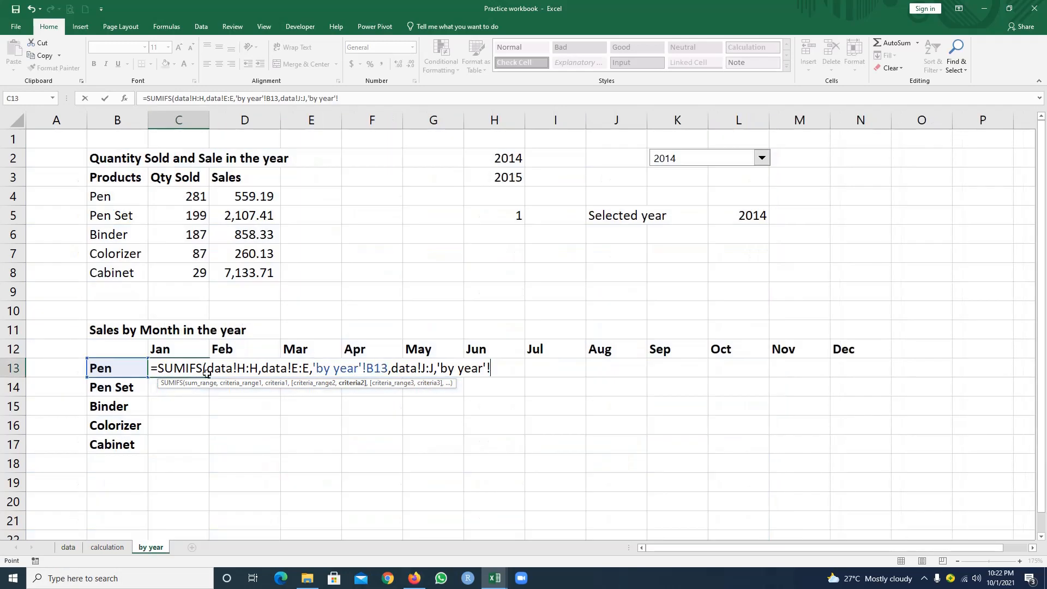
pyautogui.click(173, 351)
pyautogui.write(',')
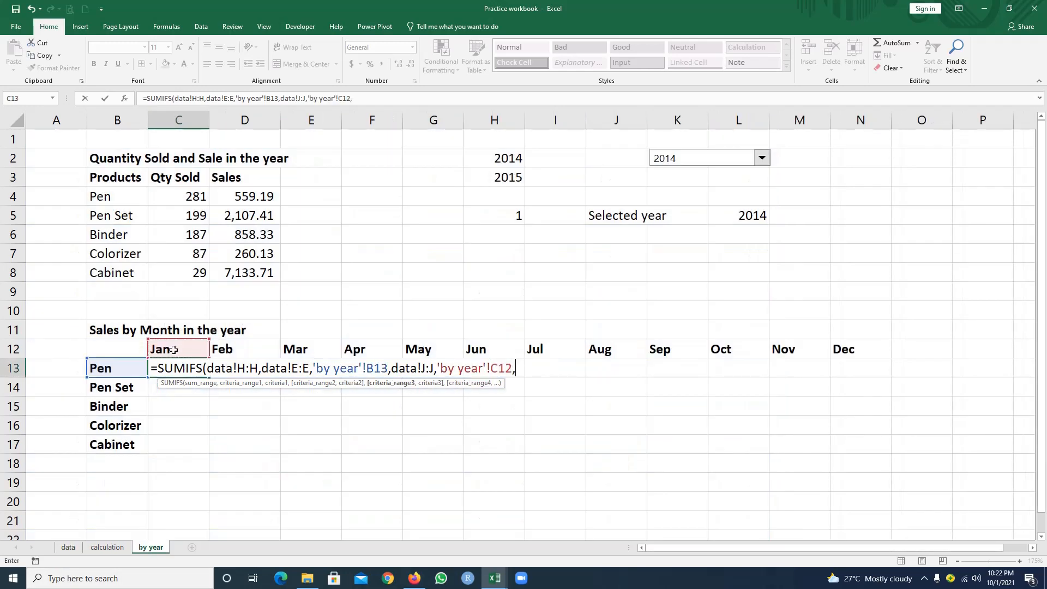
# - Add the data sheet's Year column K:K as third criteria range, with the absolute selected-year cell 'by year'!$L$5 as its criterion
pyautogui.click(68, 547)
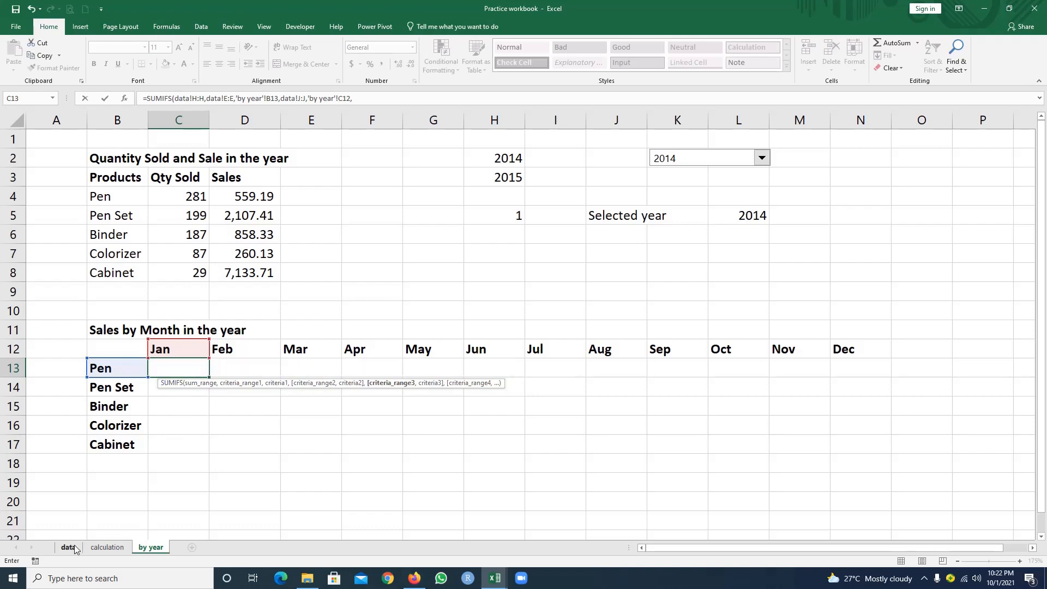
pyautogui.click(752, 120)
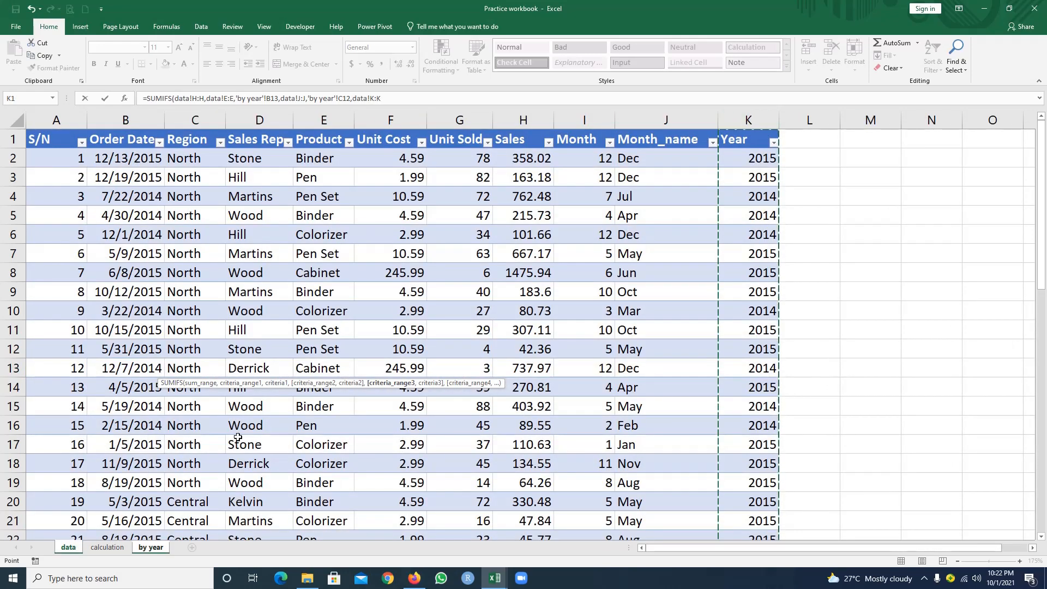
pyautogui.write(',')
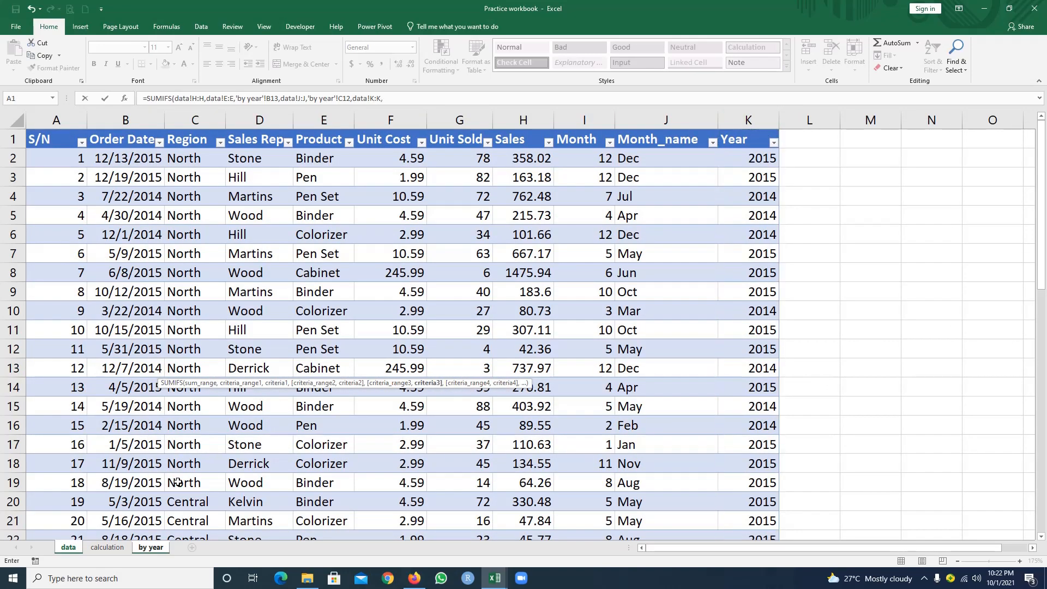
pyautogui.click(147, 547)
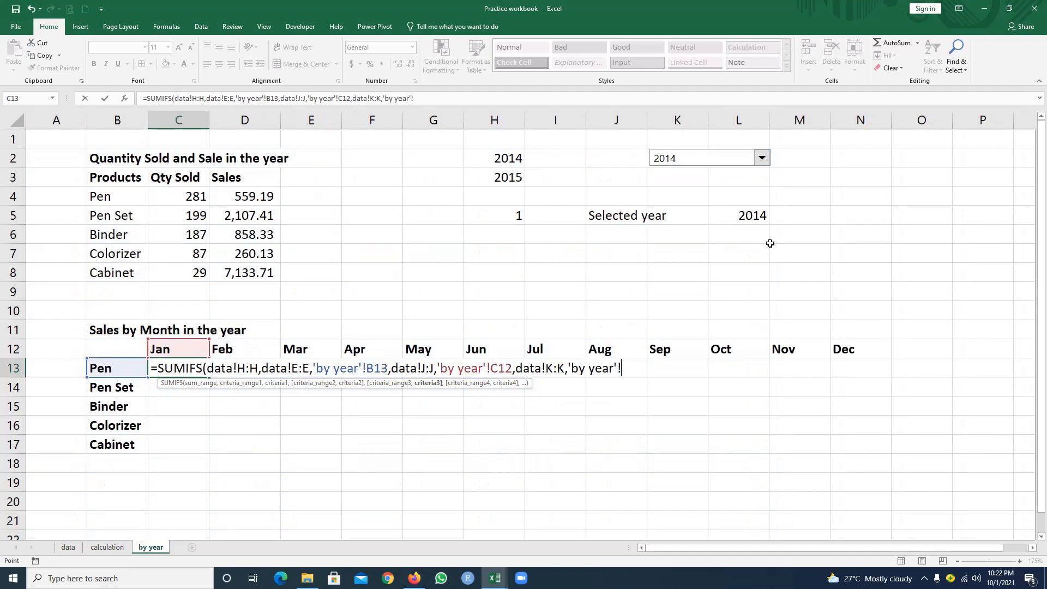
pyautogui.click(756, 218)
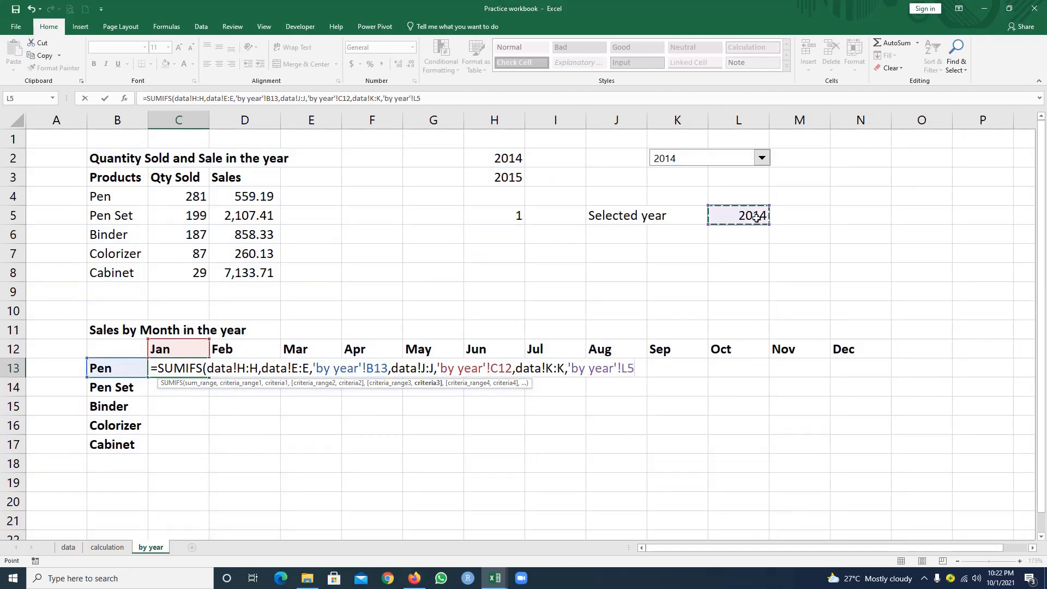
pyautogui.press('F4')
# - Make the data column references absolute as $H:$H, $E:$E, $J:$J and $K:$K, and complete the C13 formula
pyautogui.click(248, 371)
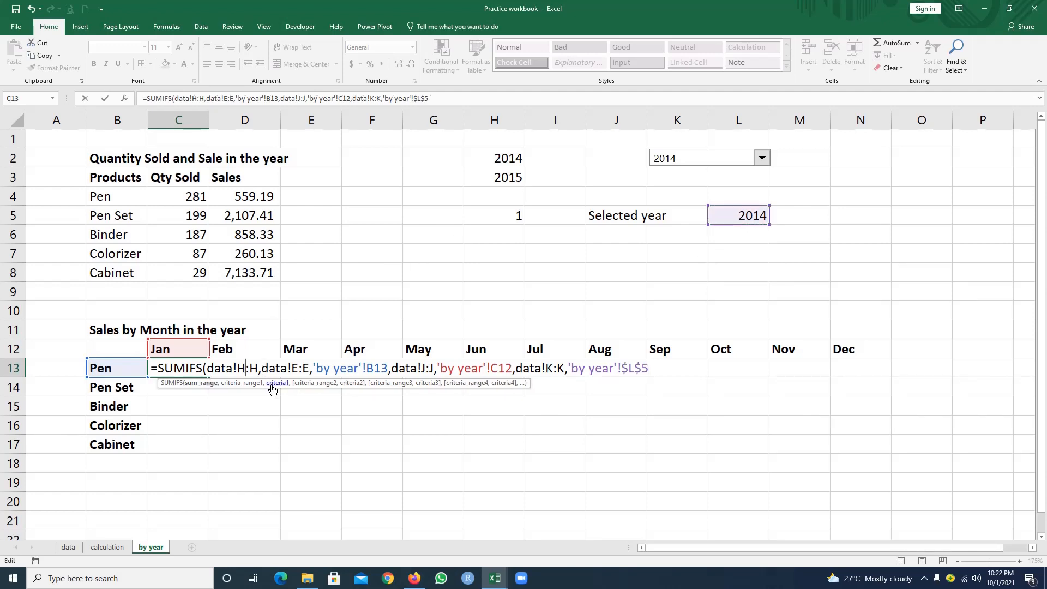
pyautogui.press('F4')
pyautogui.click(319, 369)
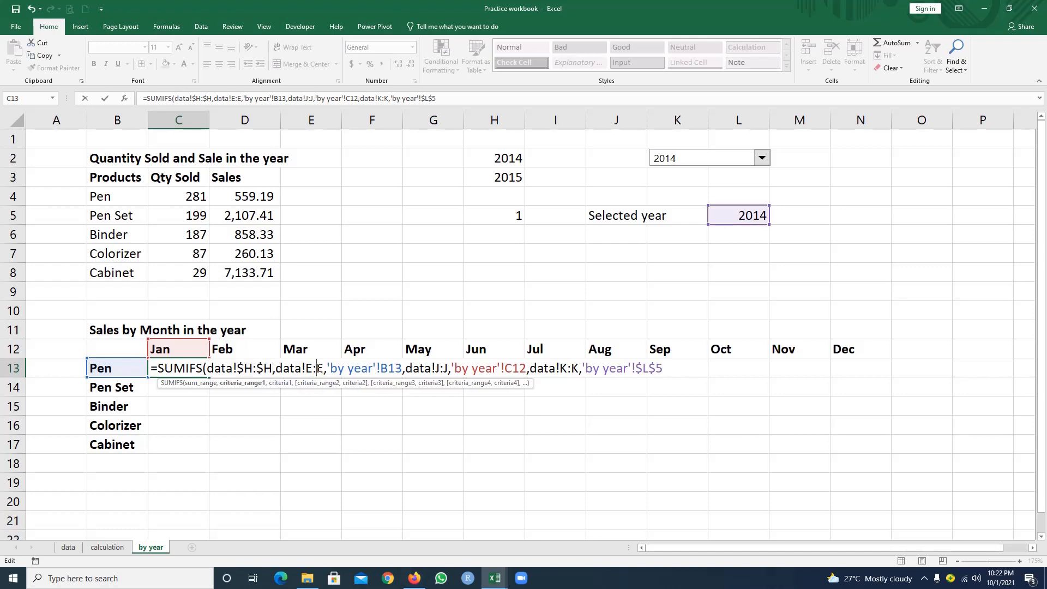
pyautogui.press('F4')
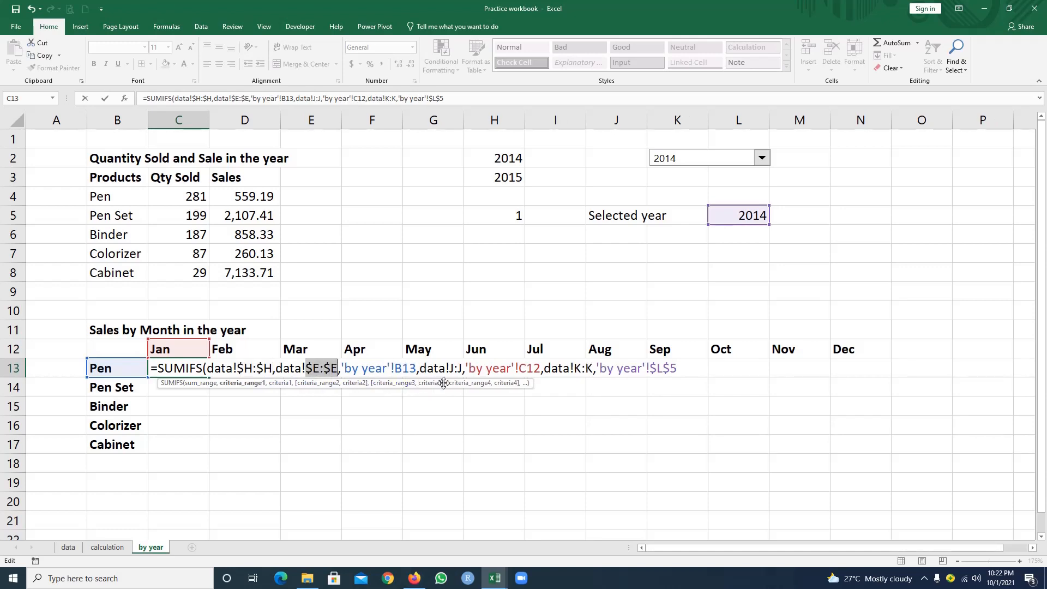
pyautogui.click(455, 368)
pyautogui.press('F4')
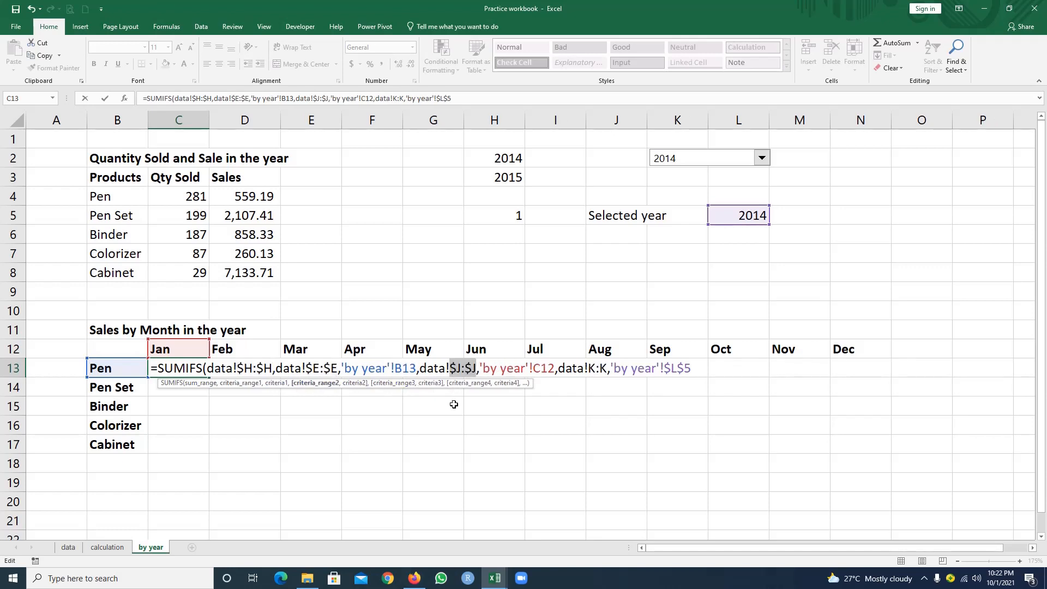
pyautogui.click(597, 370)
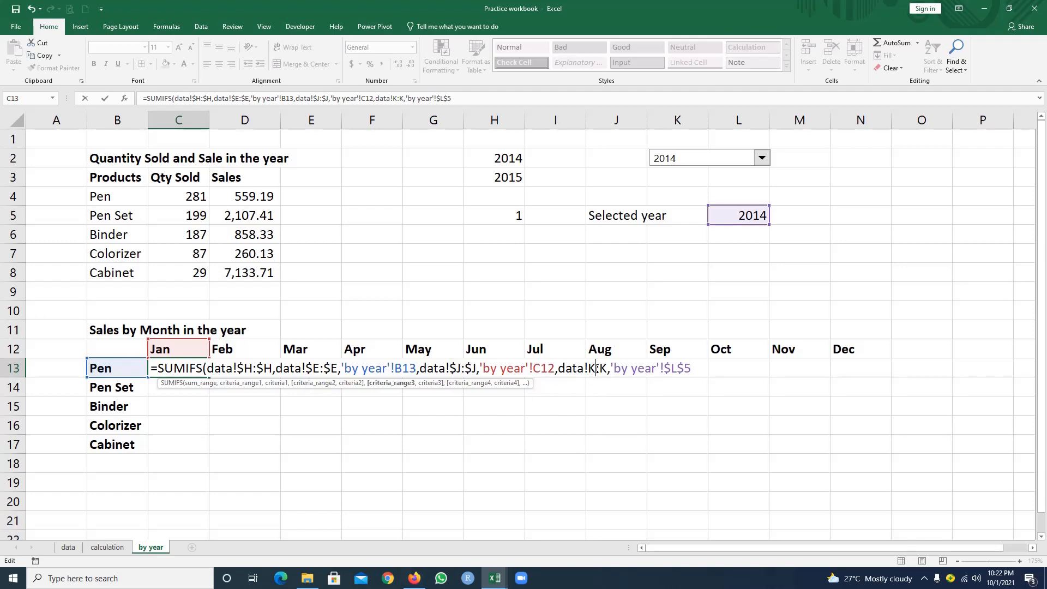
pyautogui.press('F4')
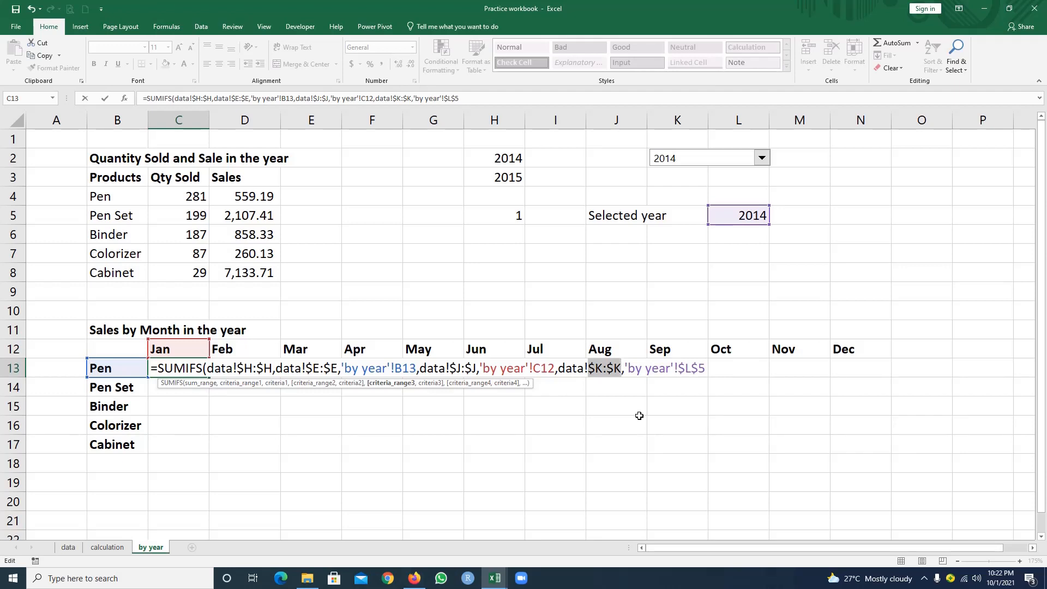
pyautogui.press('Return')
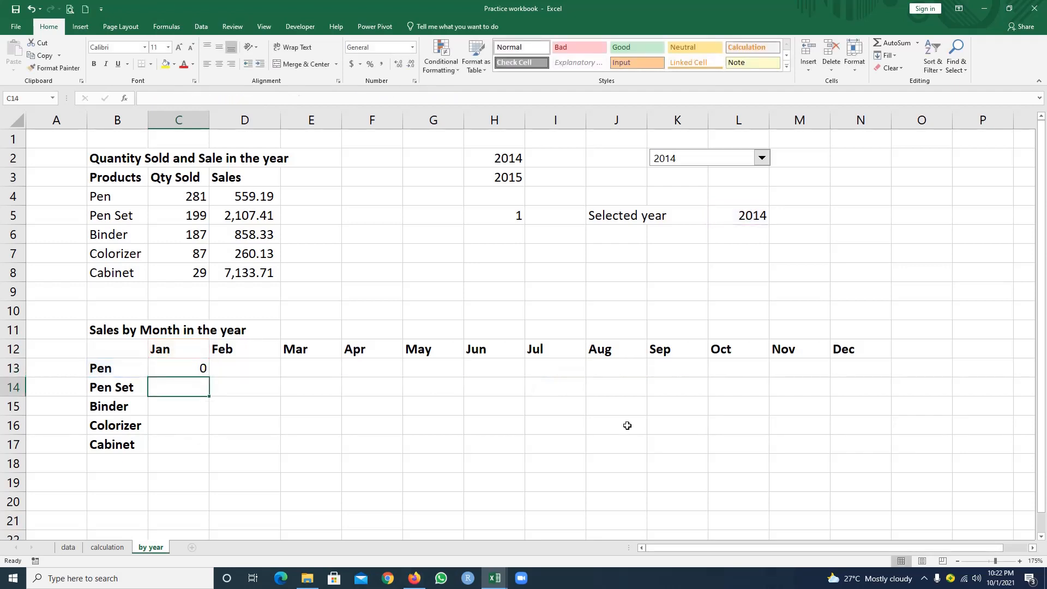
# - Try filling the January Pen formula from C13 down to C17 and across to December in column N
pyautogui.click(200, 367)
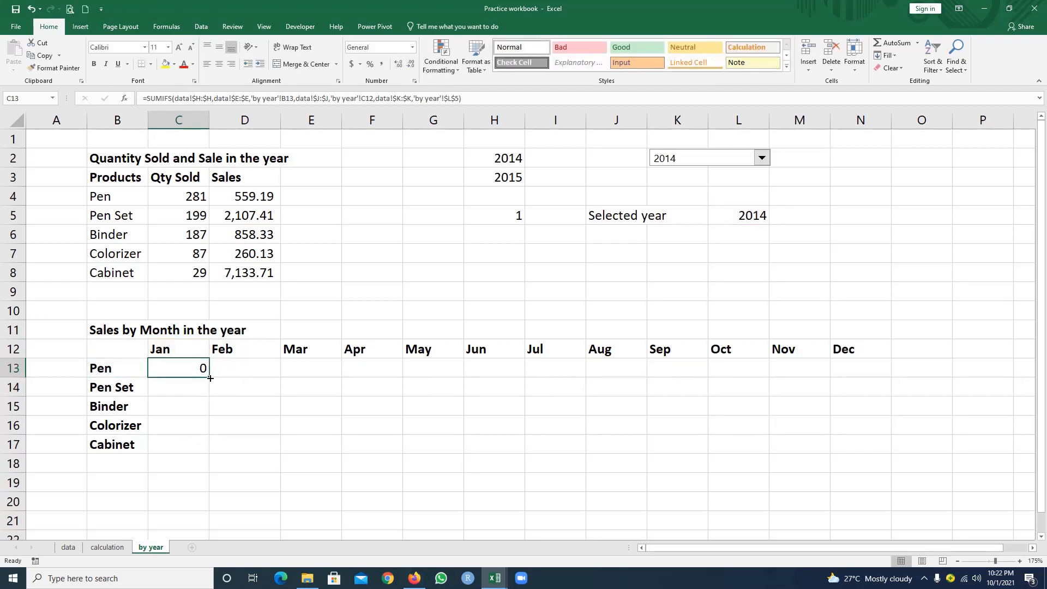
pyautogui.moveTo(210, 378); pyautogui.dragTo(209, 451)
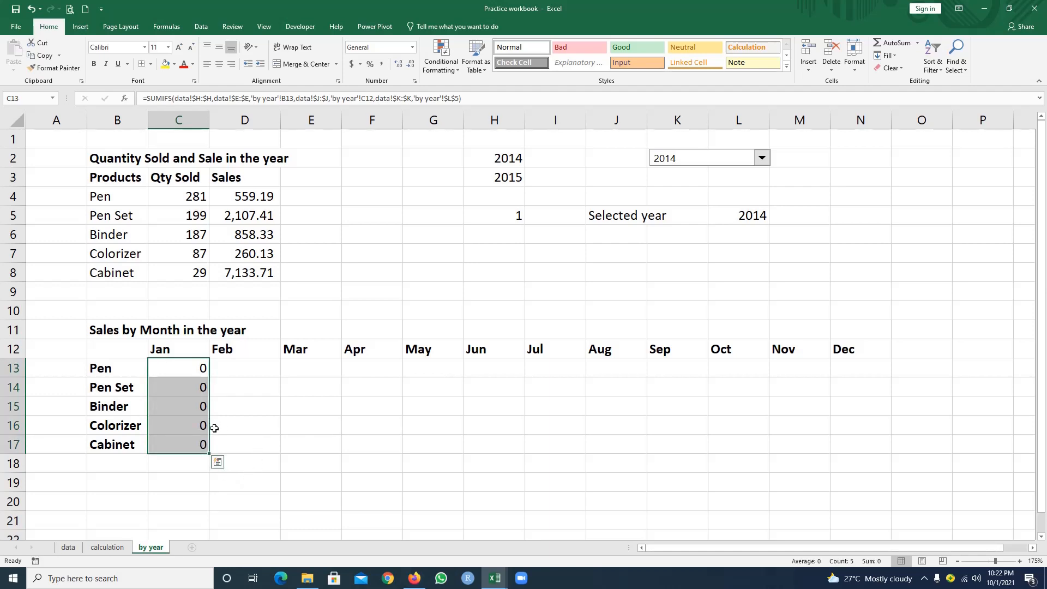
pyautogui.click(212, 412)
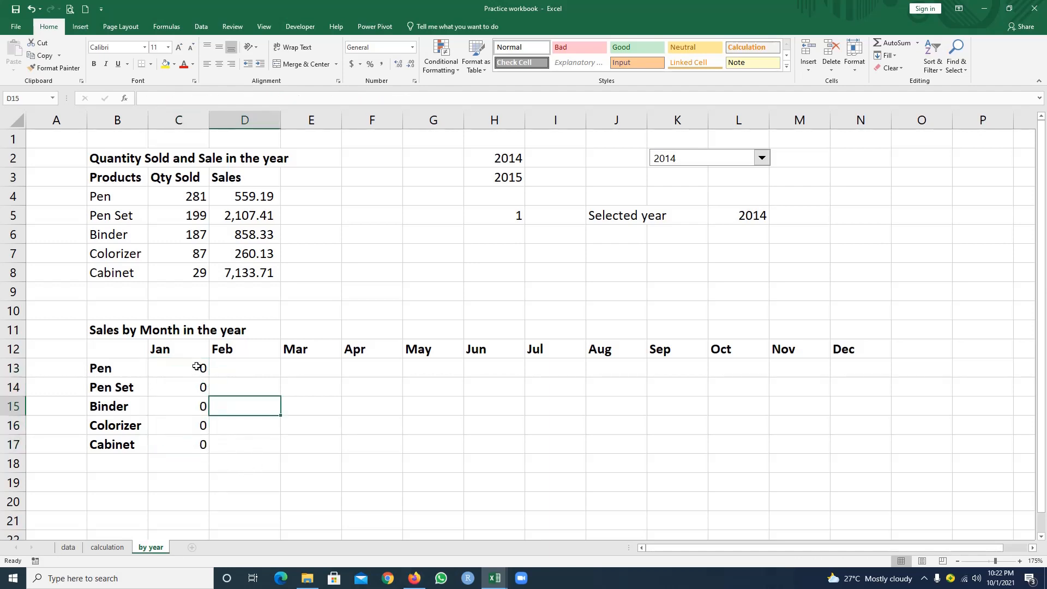
pyautogui.moveTo(198, 368); pyautogui.dragTo(864, 443)
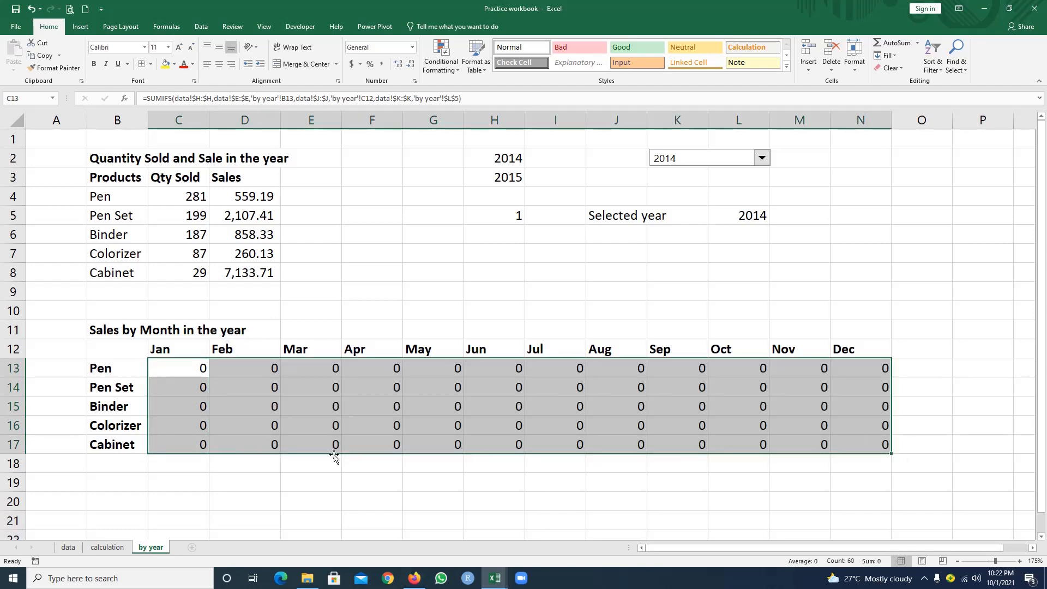
pyautogui.click(330, 444)
# - Edit the C13 formula to use mixed references: $B13 for the product criterion and C$12 for the month criterion
pyautogui.click(184, 370)
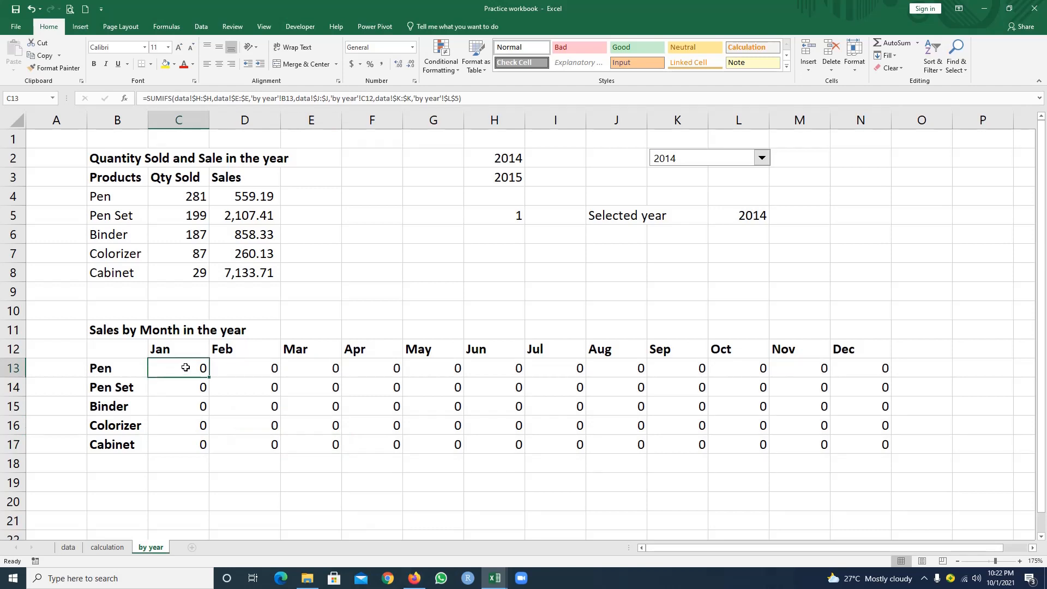
pyautogui.doubleClick(185, 368)
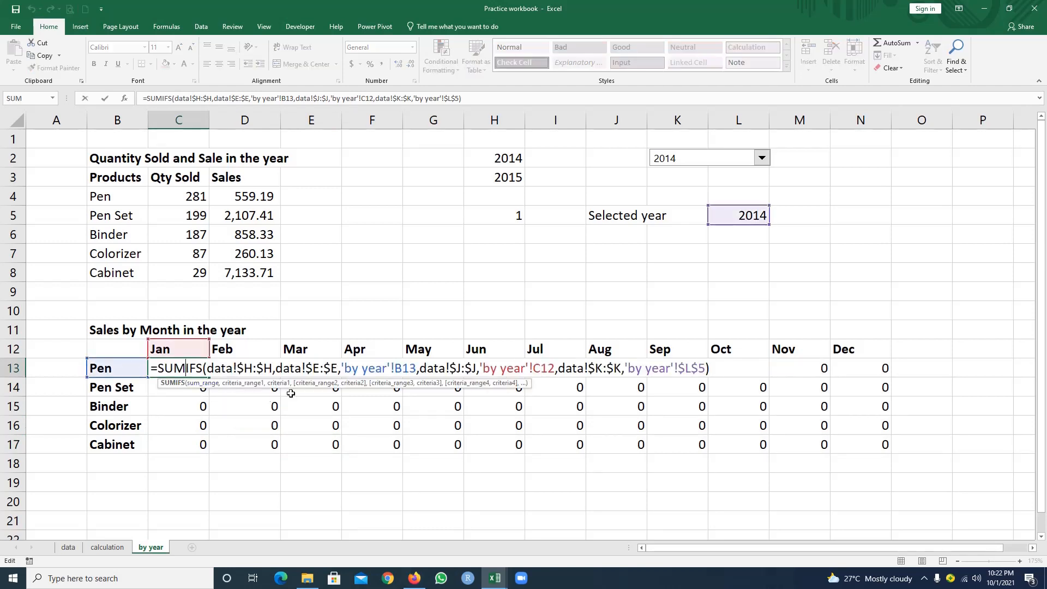
pyautogui.click(402, 370)
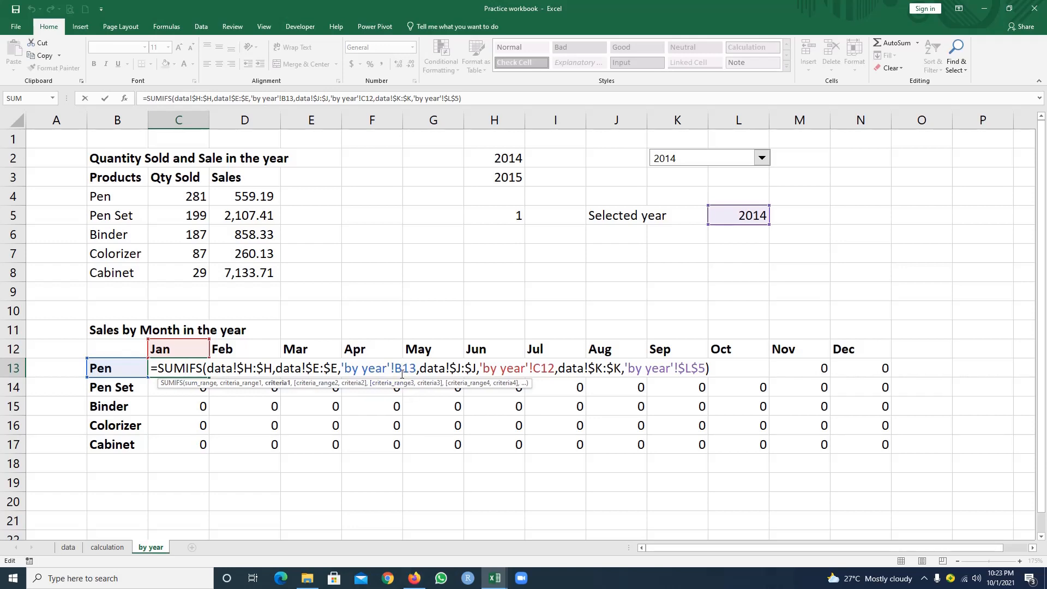
pyautogui.press('F4')
pyautogui.press('F4')
pyautogui.press('F4')
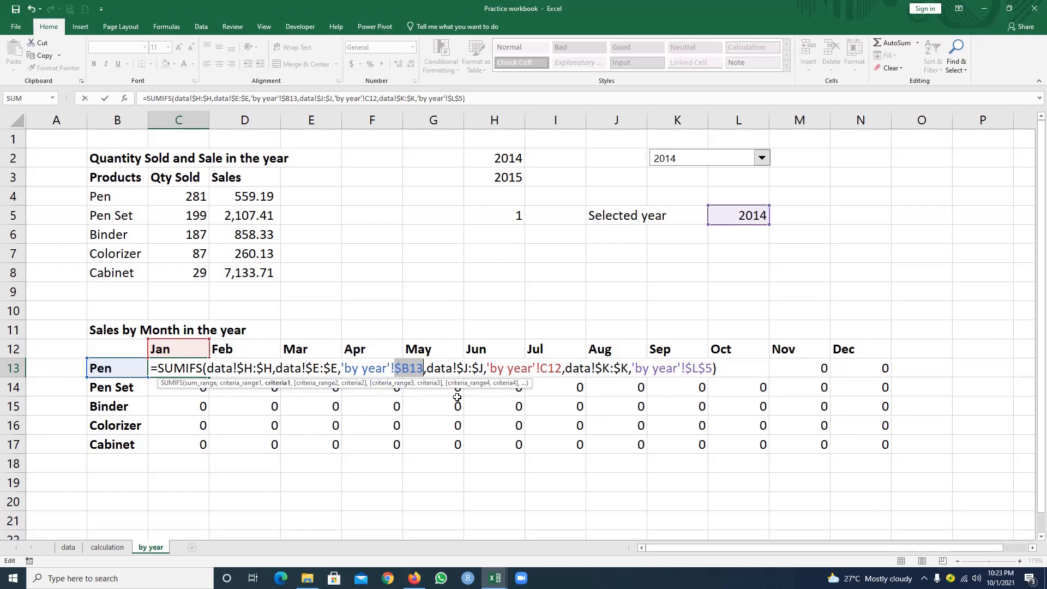
pyautogui.click(546, 369)
pyautogui.press('F4')
pyautogui.press('F4')
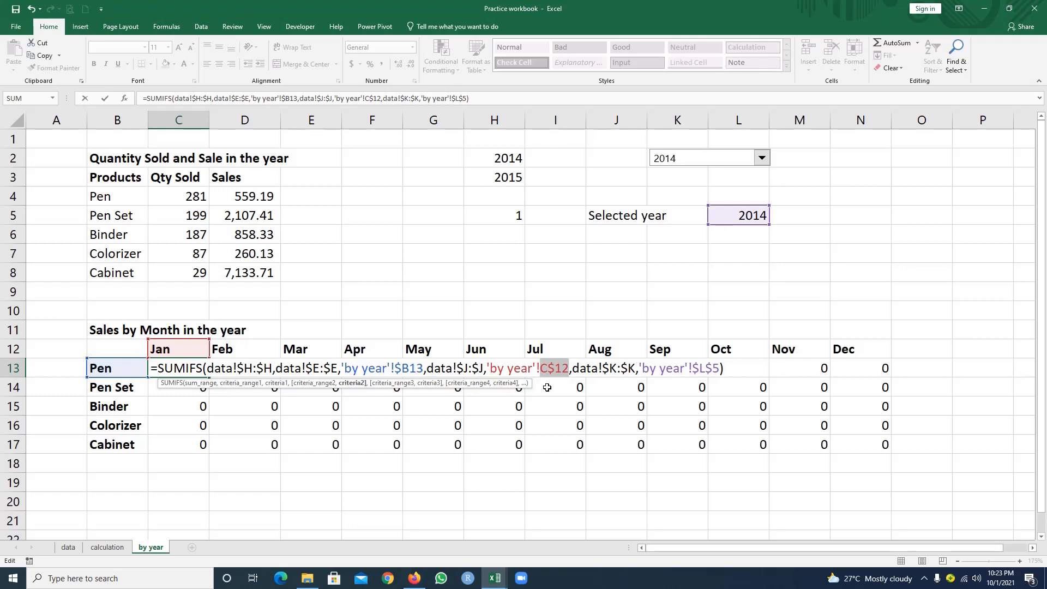
pyautogui.press('Return')
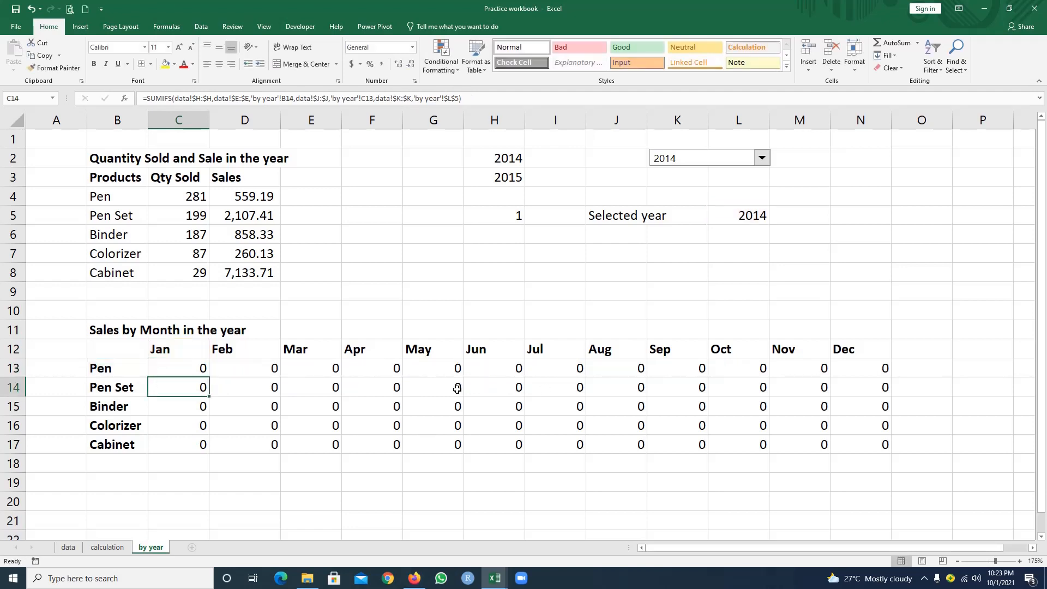
# - Fill the corrected C13 formula down to C17 and across to column N, covering all products and months
pyautogui.click(207, 370)
pyautogui.moveTo(209, 377); pyautogui.dragTo(210, 454)
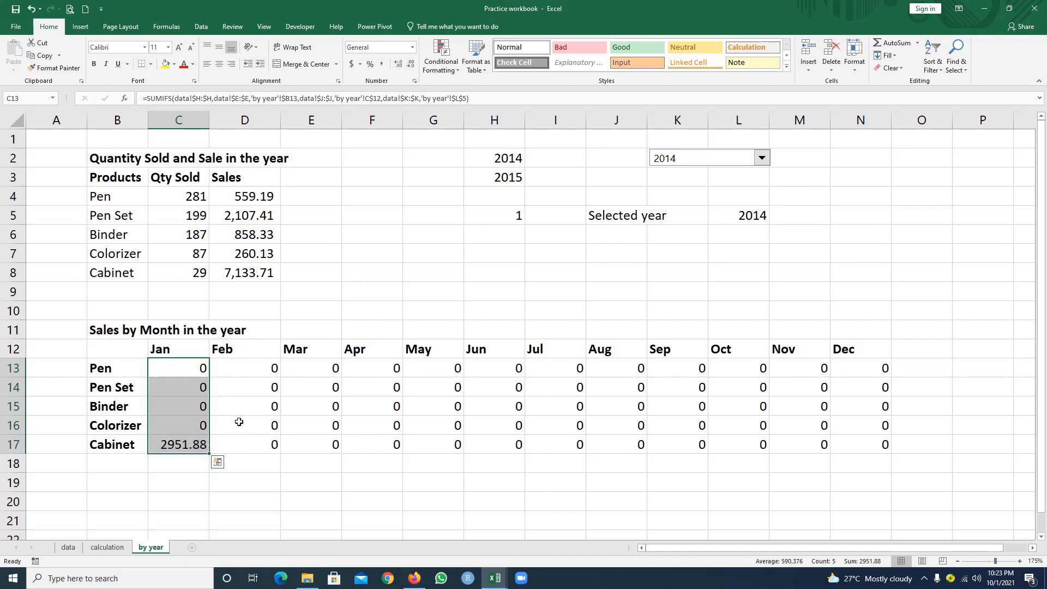
pyautogui.moveTo(211, 454); pyautogui.dragTo(892, 444)
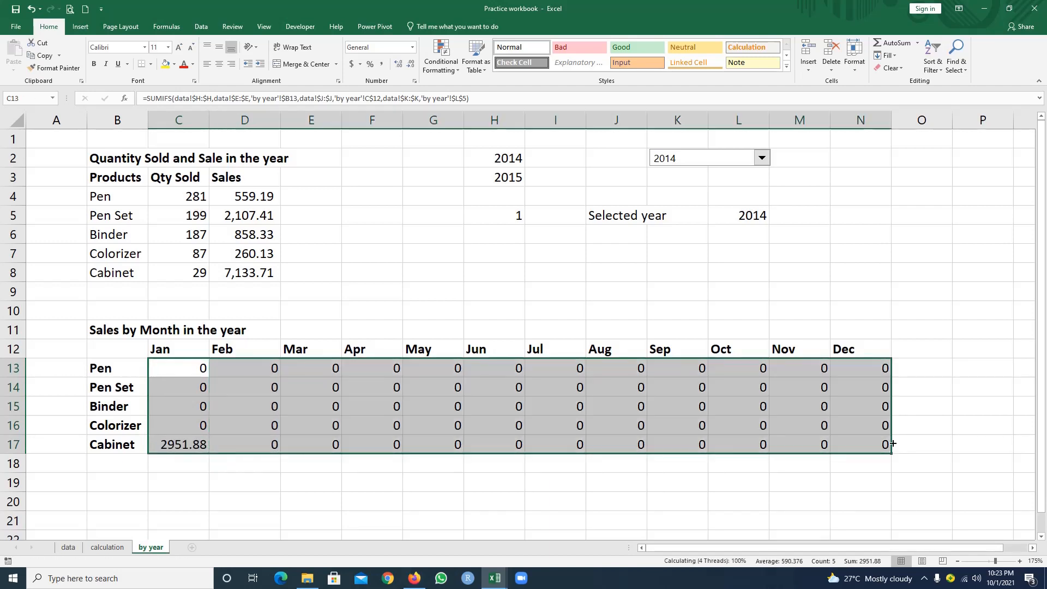
pyautogui.click(677, 441)
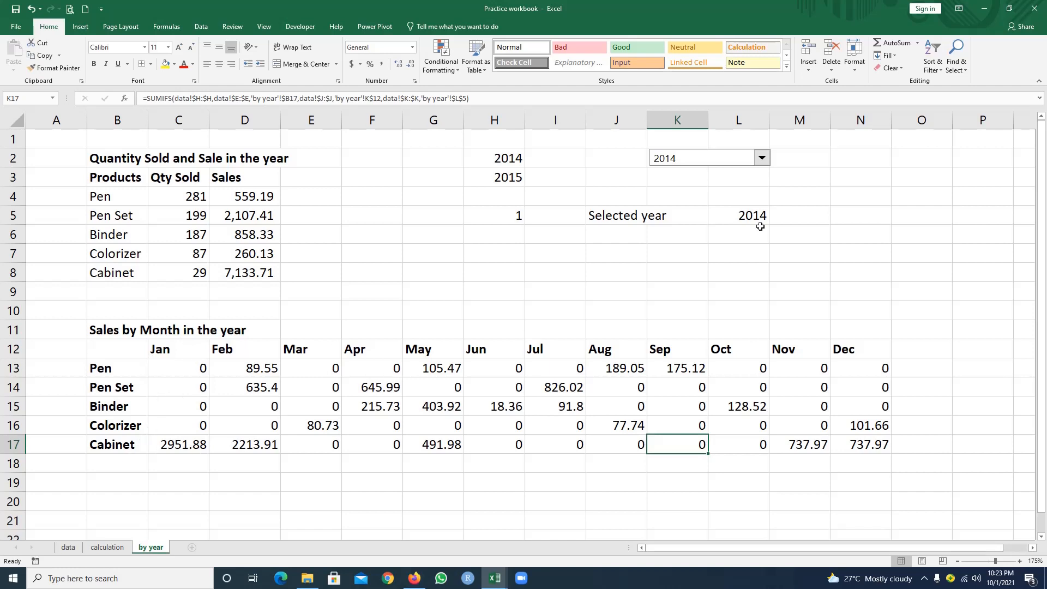
# - Switch the year drop-down to 2015 to test the monthly sales table
pyautogui.click(762, 158)
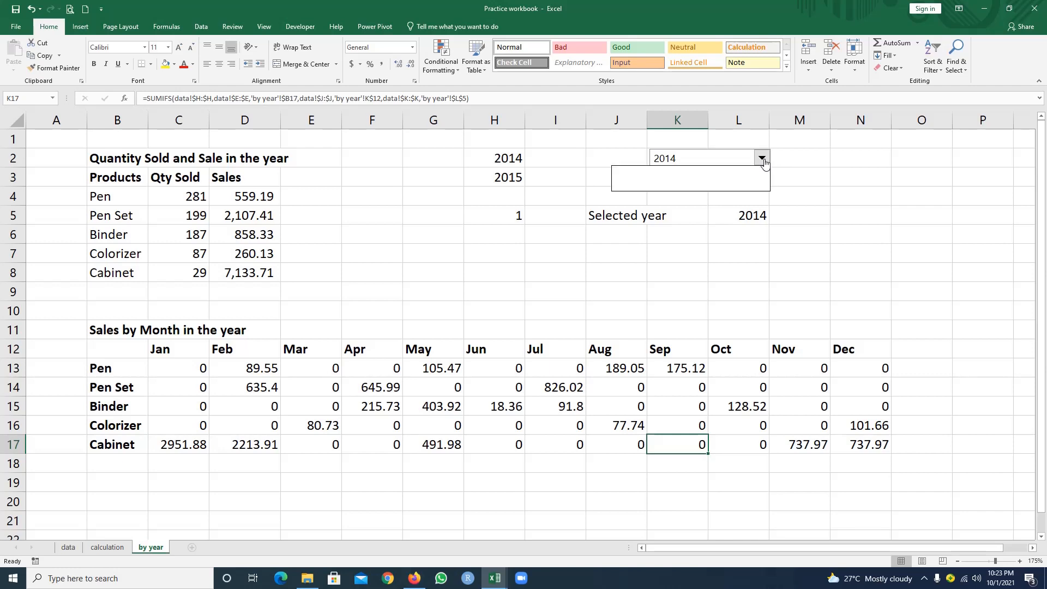
pyautogui.click(719, 186)
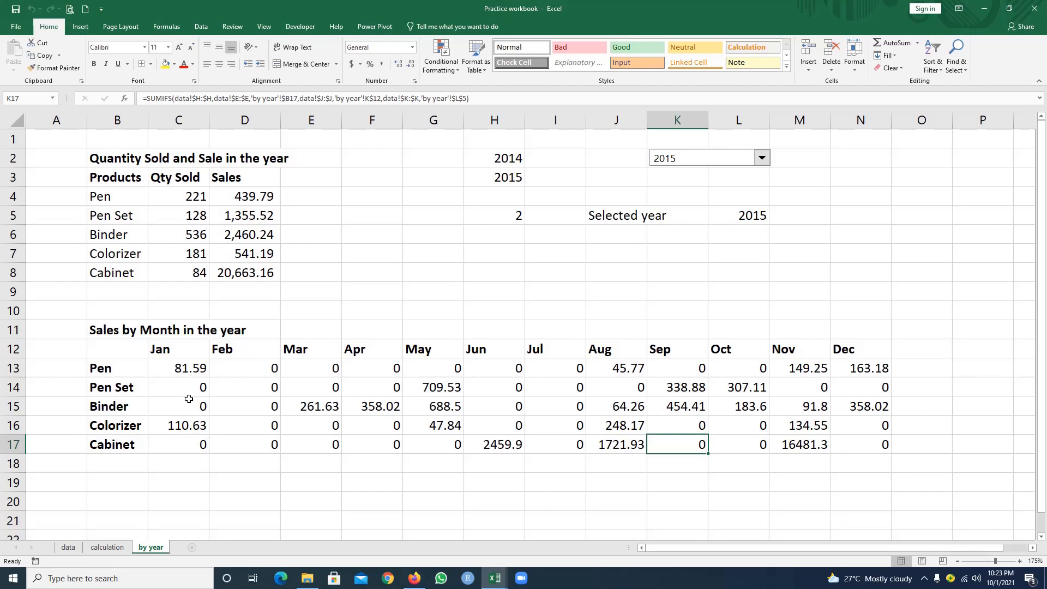
# - Apply the comma number style to the monthly sales figures in C13:N17
pyautogui.moveTo(185, 367); pyautogui.dragTo(887, 450)
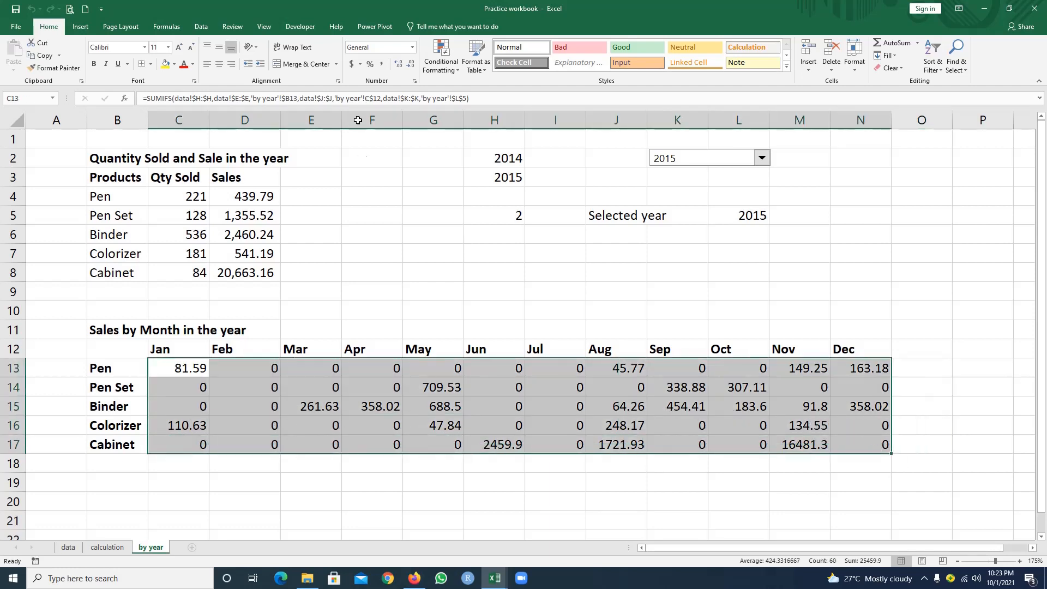
pyautogui.click(380, 64)
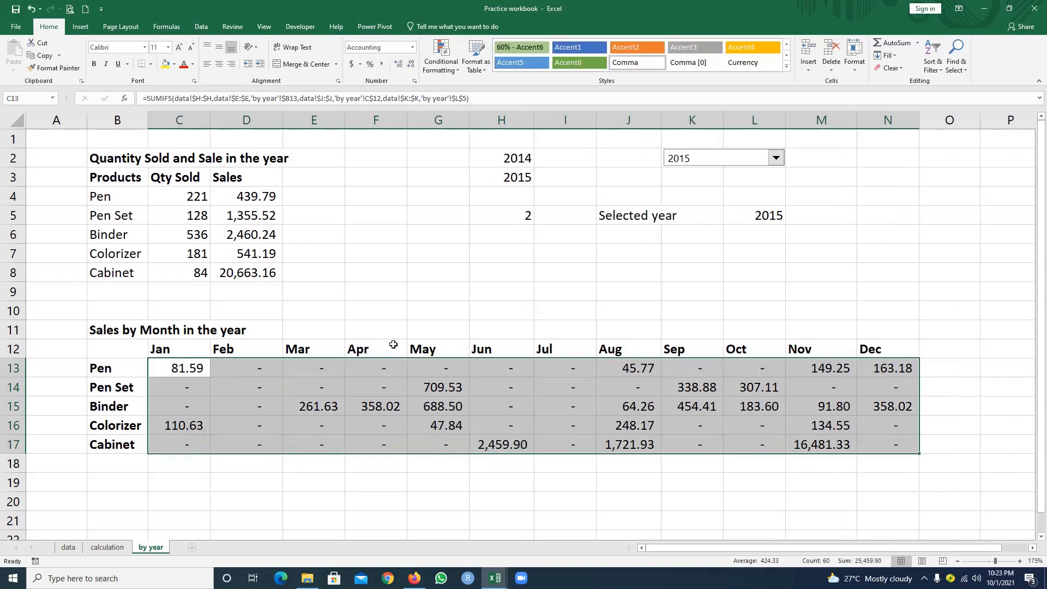
pyautogui.click(331, 443)
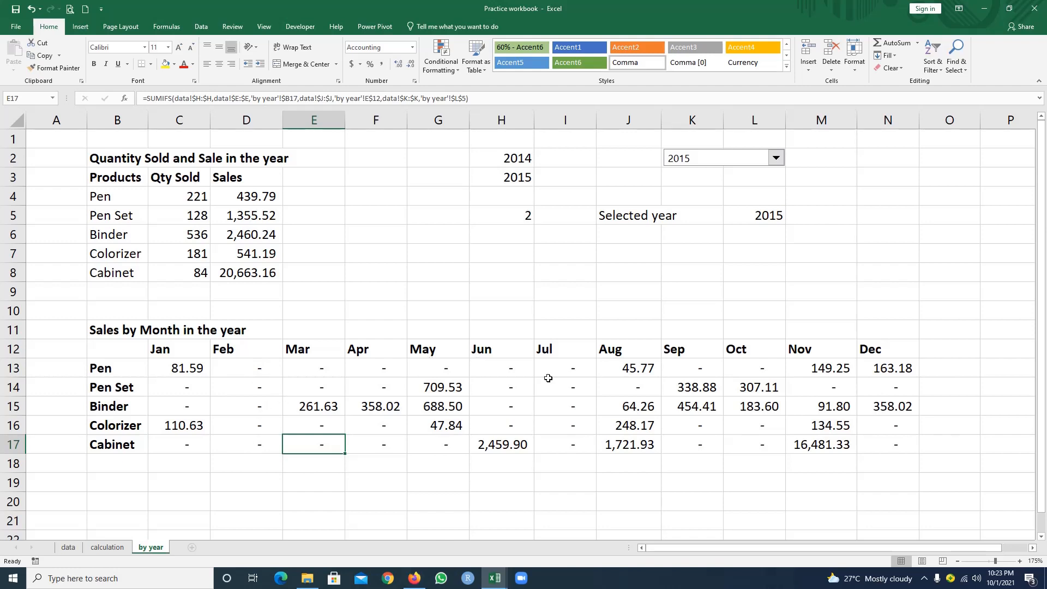
pyautogui.click(253, 372)
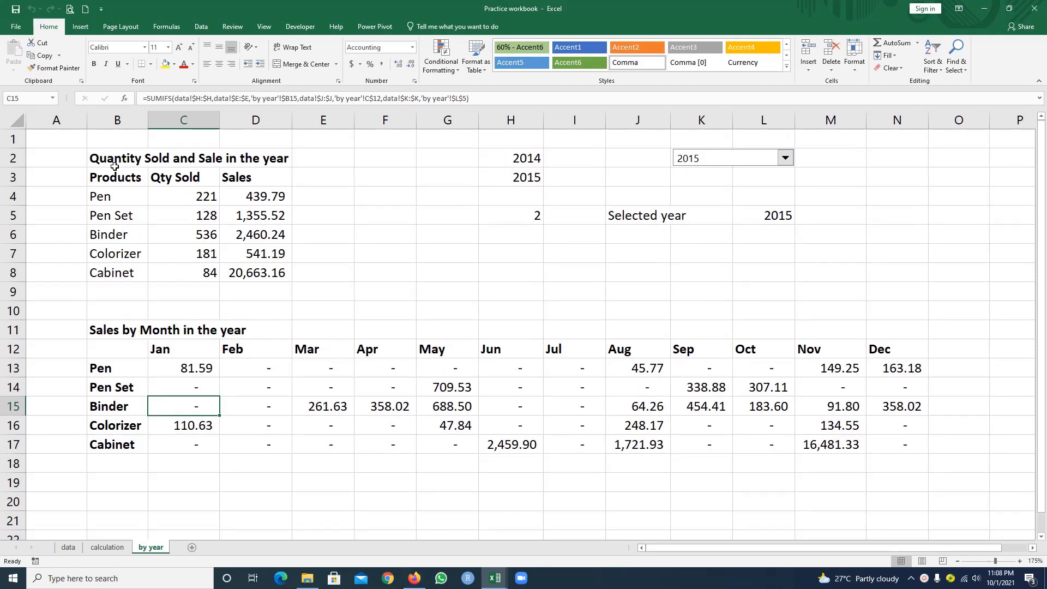
# - Correct the title in B2 to read "Quantity Sold and Sales in the year"
pyautogui.click(218, 159)
pyautogui.click(127, 158)
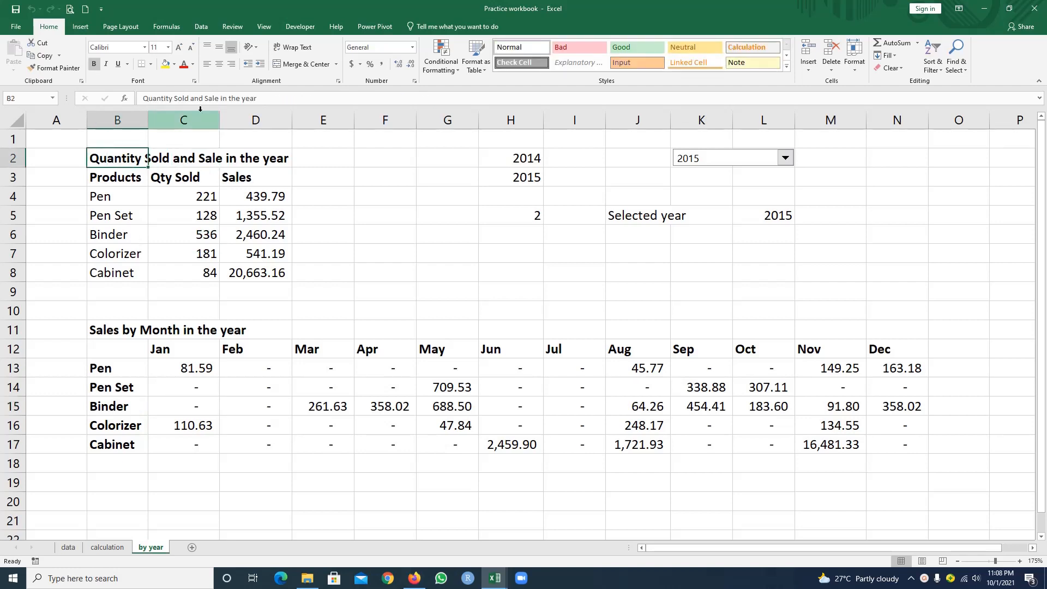
pyautogui.click(218, 99)
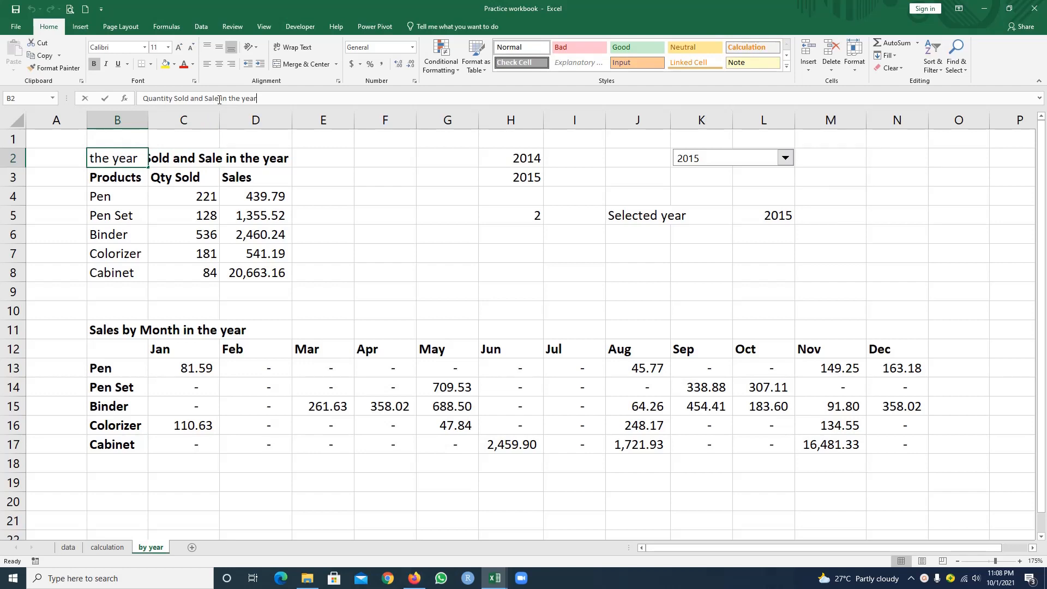
pyautogui.write('s')
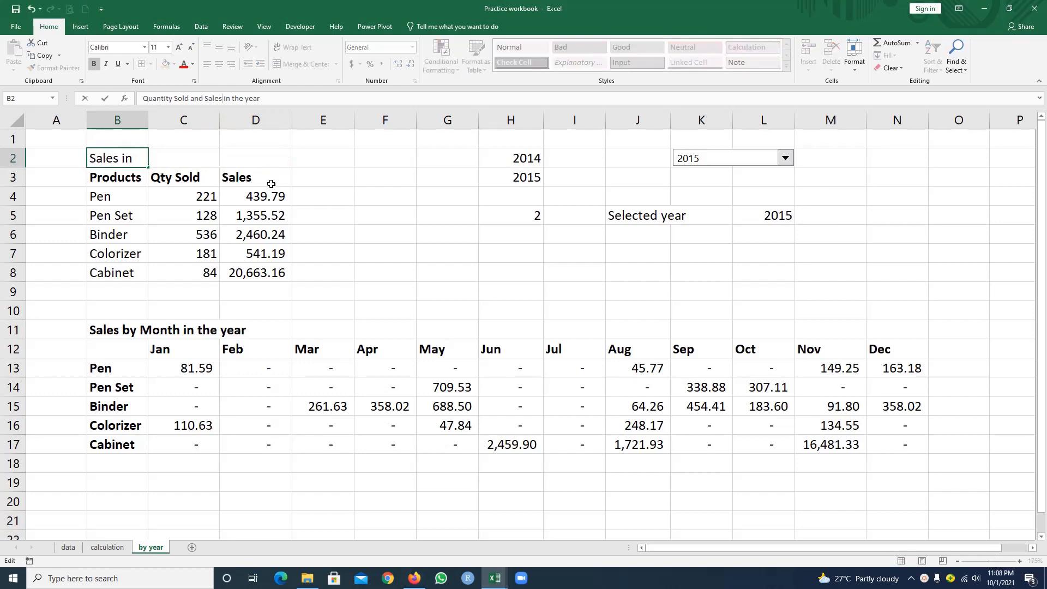
pyautogui.click(271, 184)
pyautogui.click(274, 197)
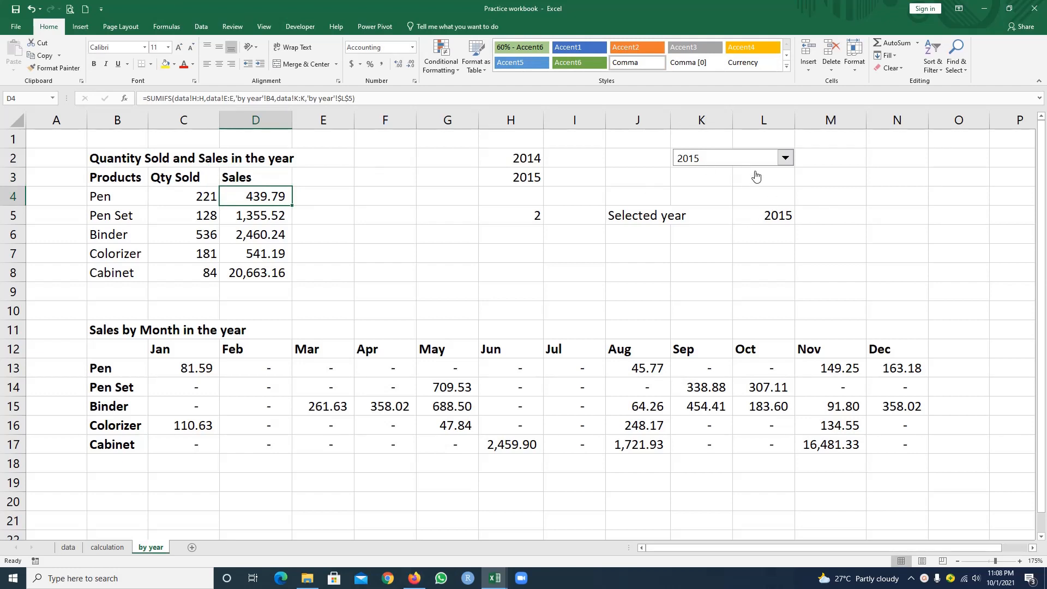
pyautogui.click(320, 162)
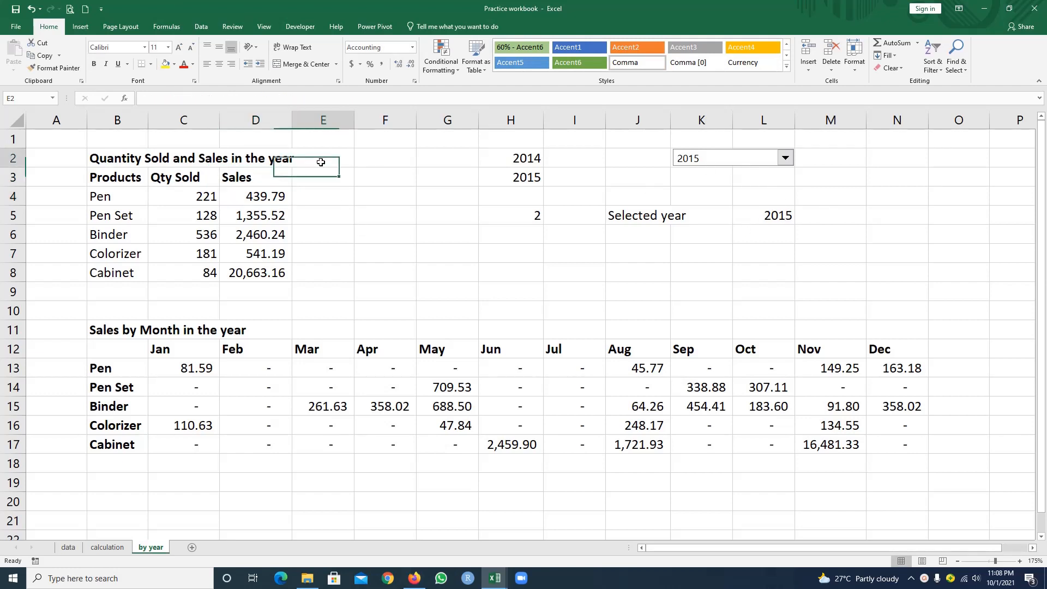
# - Try inserting a blank row above the product table's header in row 3, and undo the insertion
pyautogui.click(17, 178)
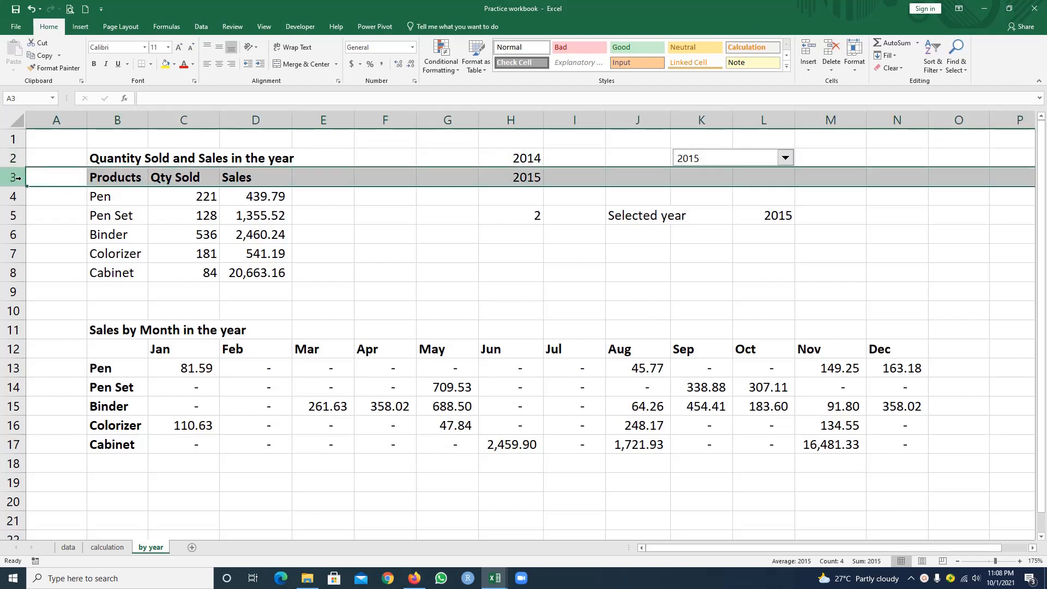
pyautogui.rightClick(17, 178)
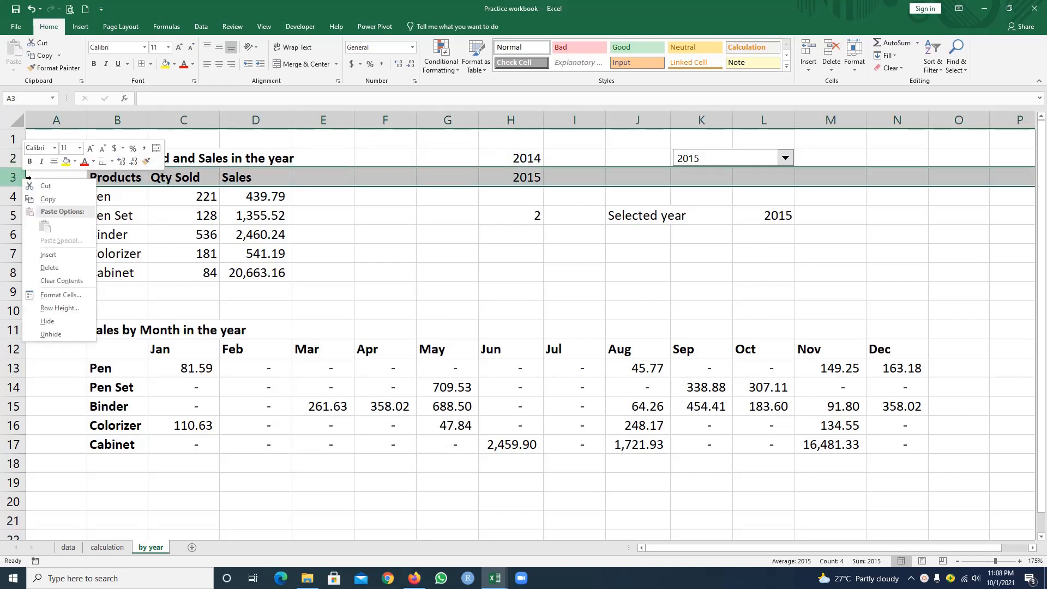
pyautogui.click(48, 255)
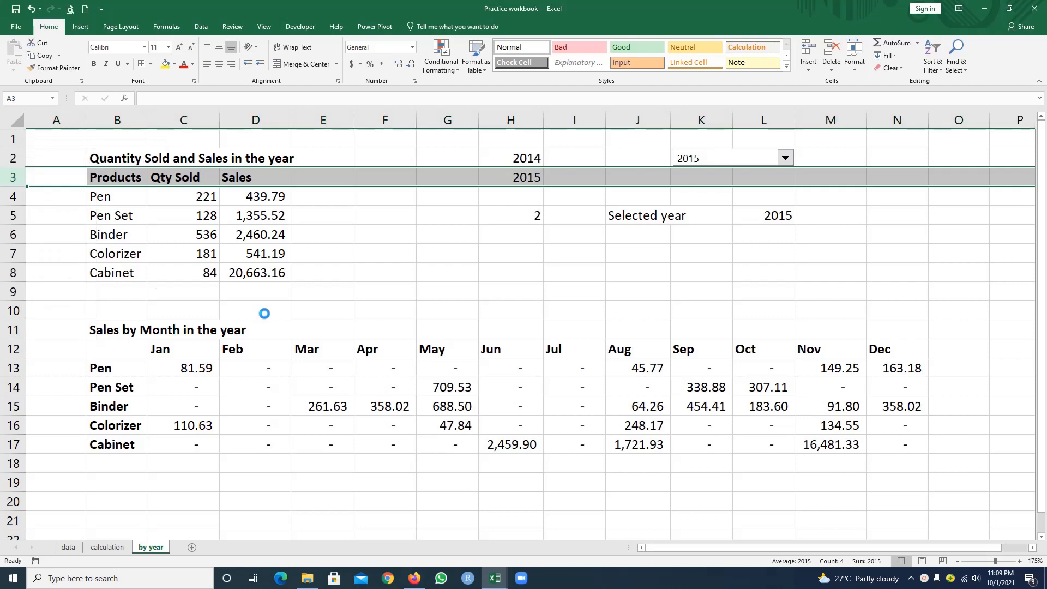
pyautogui.click(262, 331)
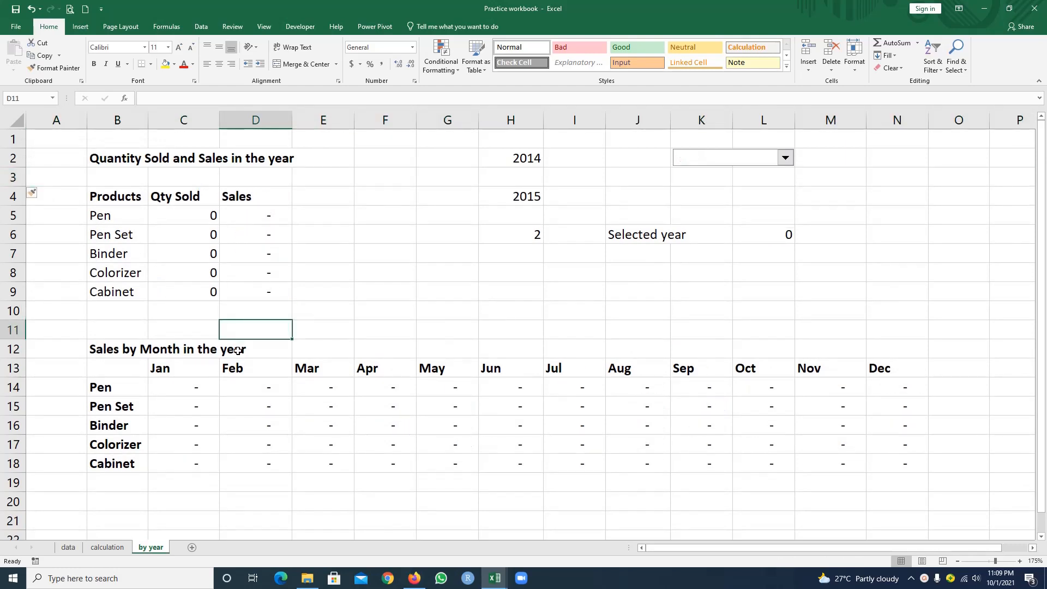
pyautogui.hotkey('ctrl', 'z')
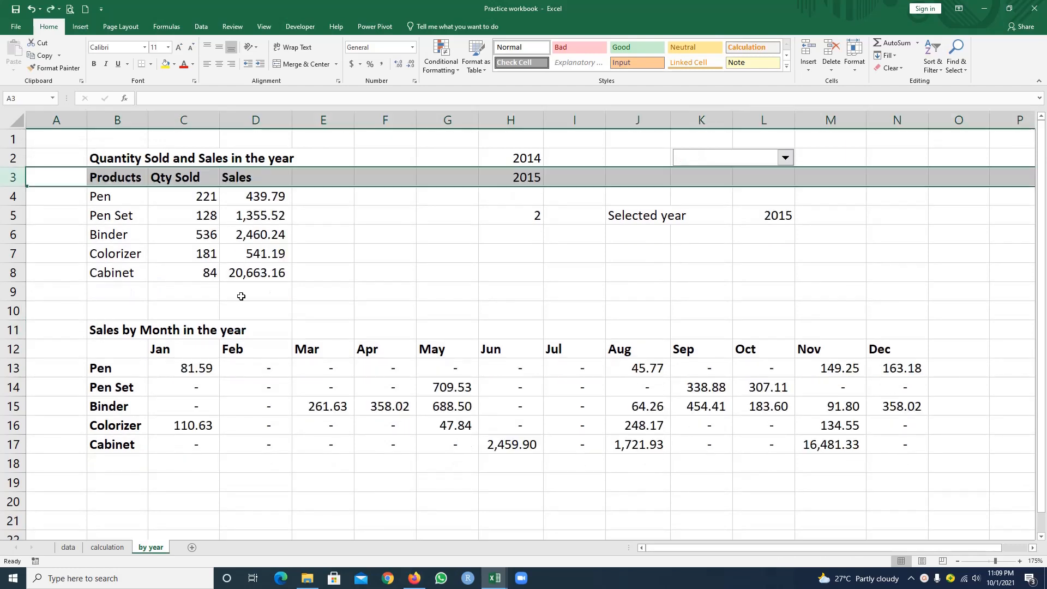
# - Move the "Quantity Sold and Sales in the year" title from B2:D2 up to row 1, starting at B1
pyautogui.click(156, 160)
pyautogui.click(97, 159)
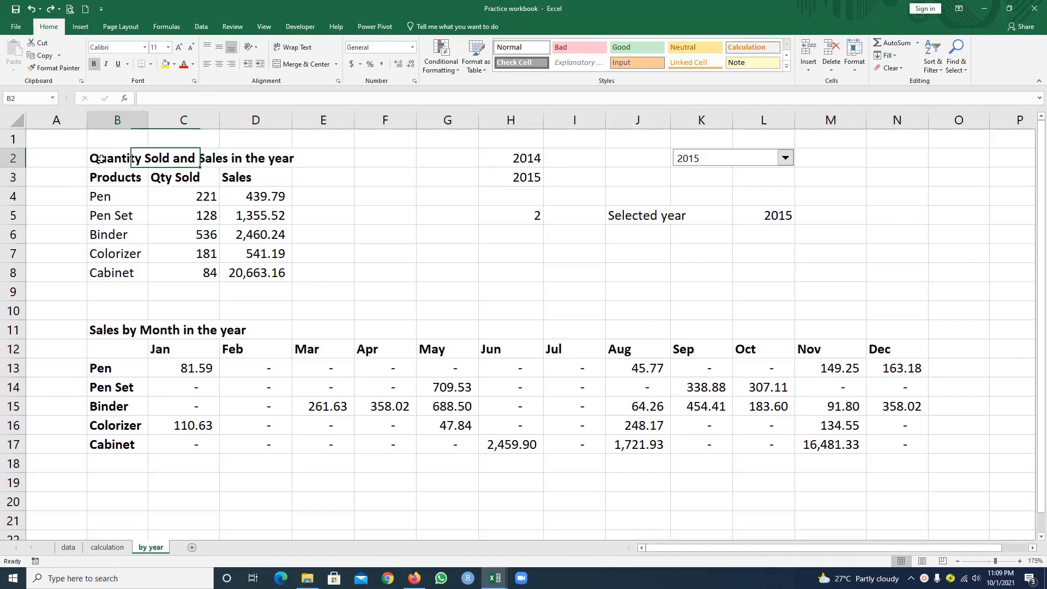
pyautogui.moveTo(104, 159); pyautogui.dragTo(259, 155)
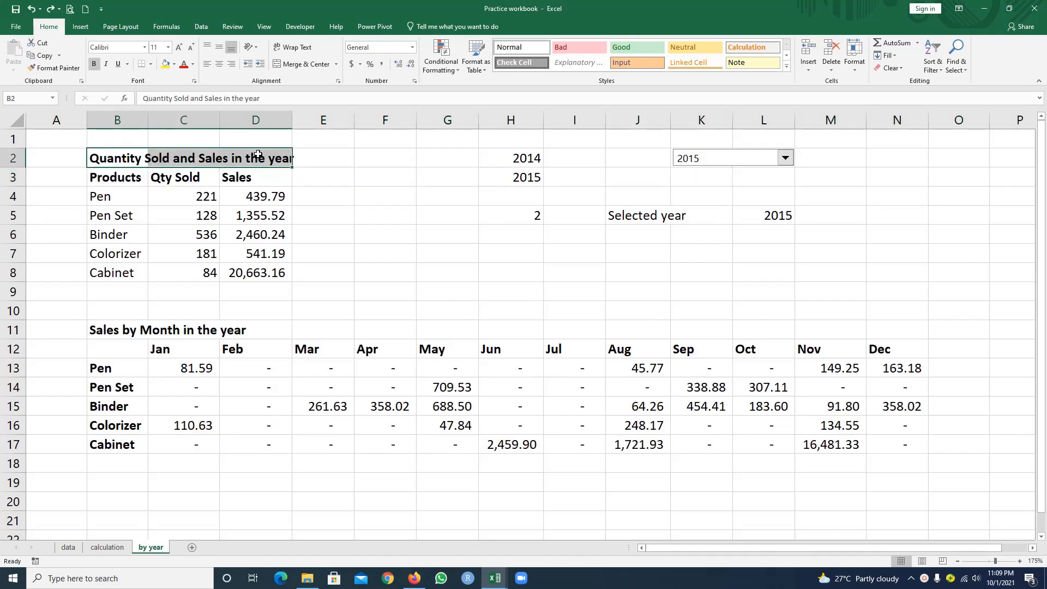
pyautogui.hotkey('ctrl', 'c')
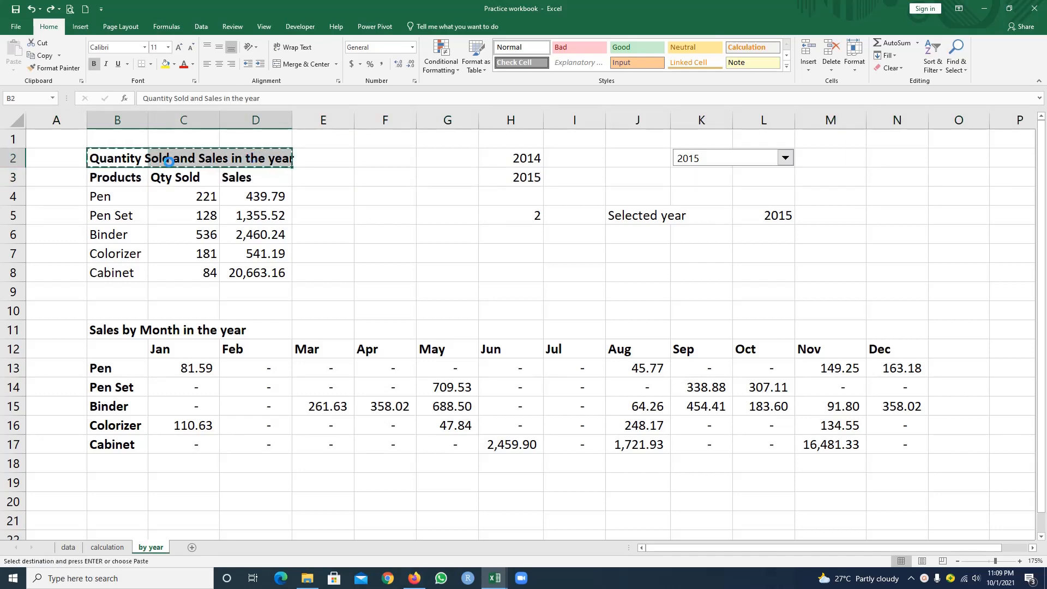
pyautogui.click(124, 138)
pyautogui.hotkey('ctrl', 'v')
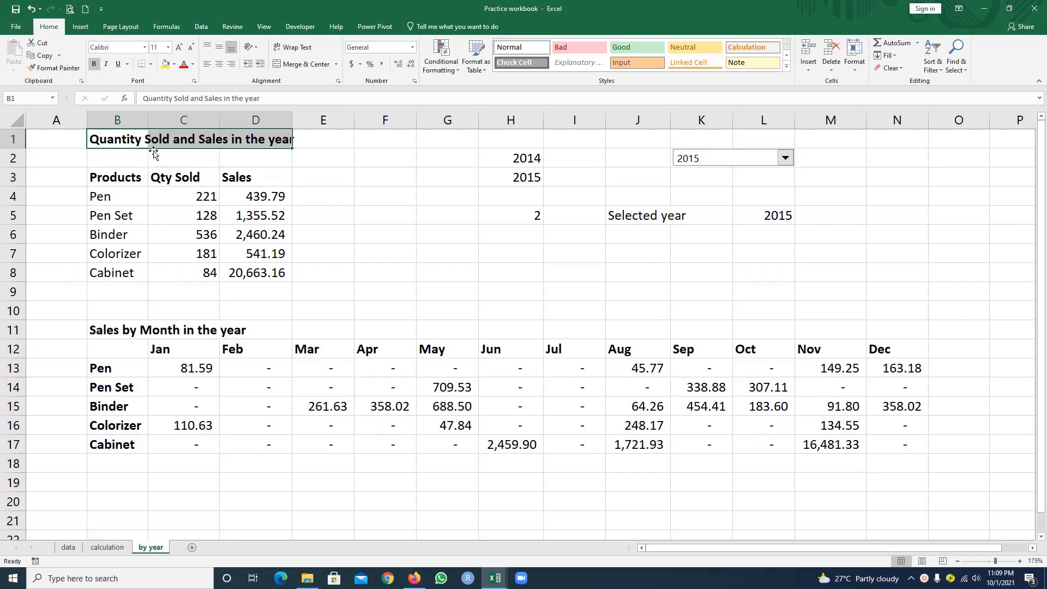
pyautogui.click(151, 158)
pyautogui.click(16, 158)
pyautogui.rightClick(17, 159)
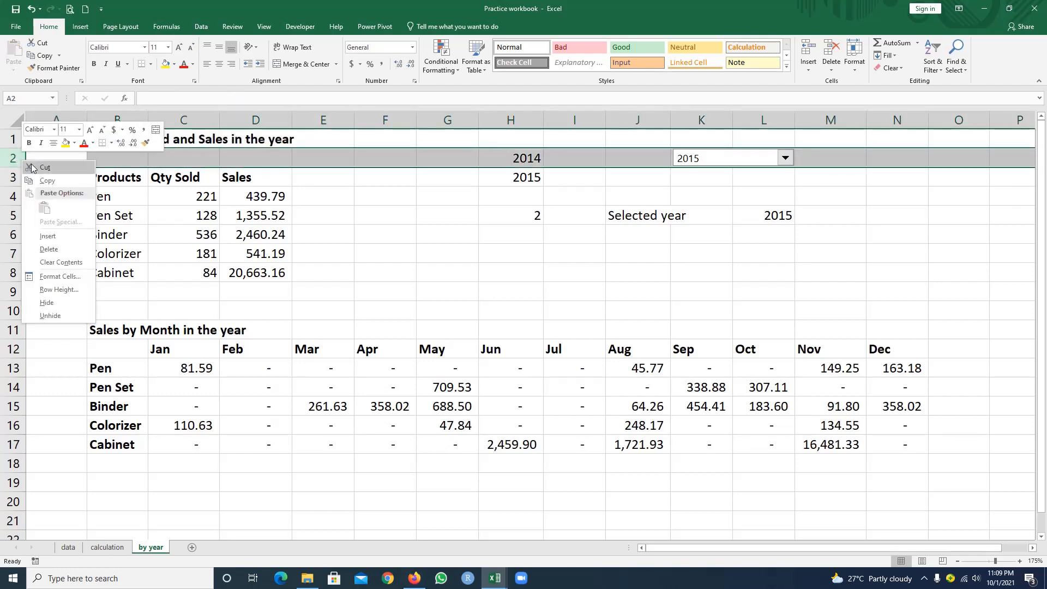
pyautogui.click(189, 163)
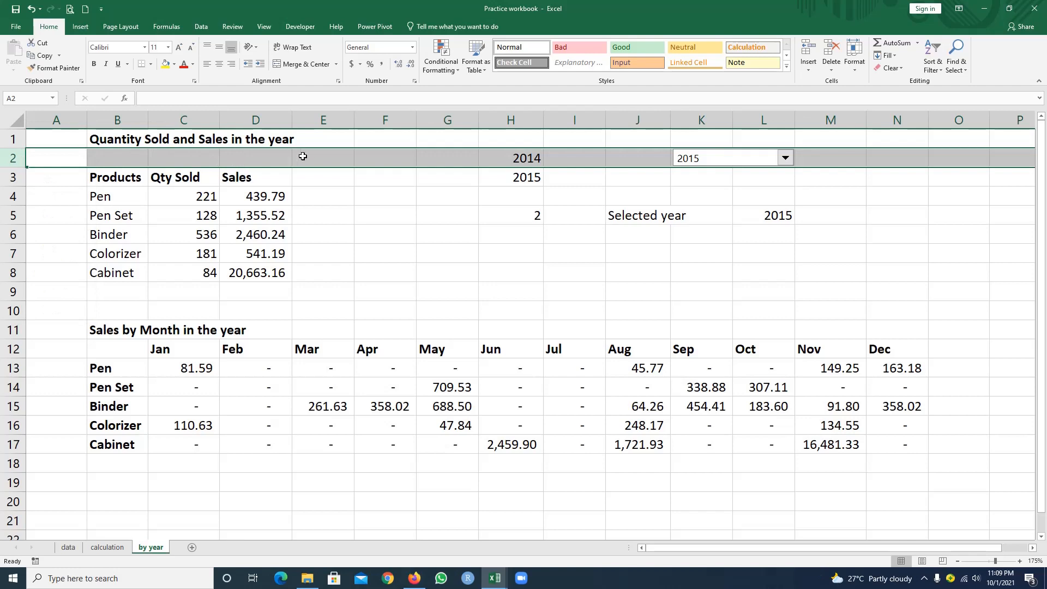
pyautogui.click(325, 159)
pyautogui.click(120, 160)
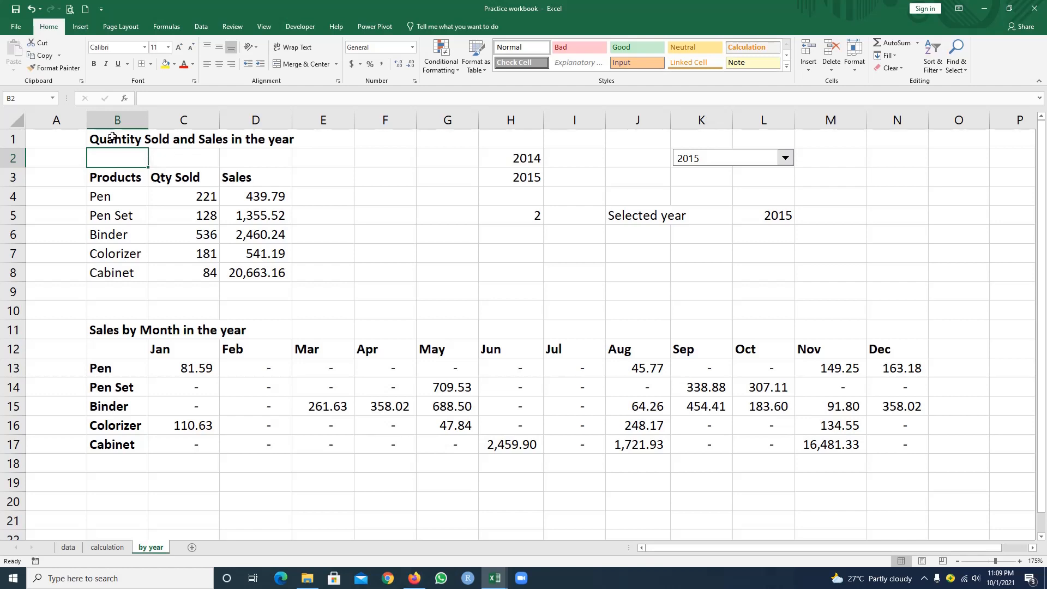
pyautogui.click(114, 138)
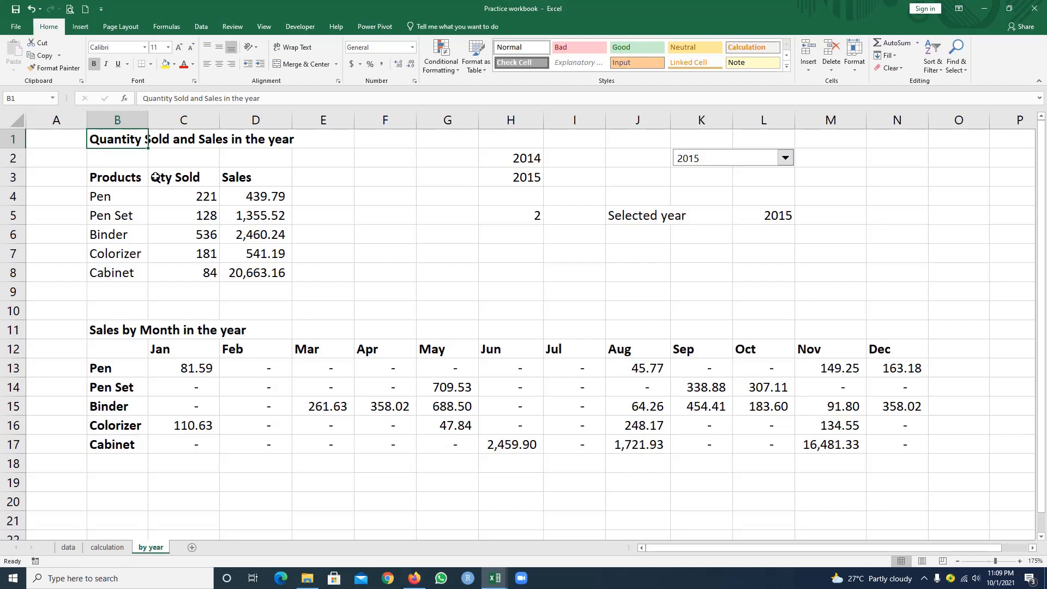
# - Enter =CONCAT(B1,$L$5) in B2 to join the title text with the selected year
pyautogui.click(102, 159)
pyautogui.write('con')
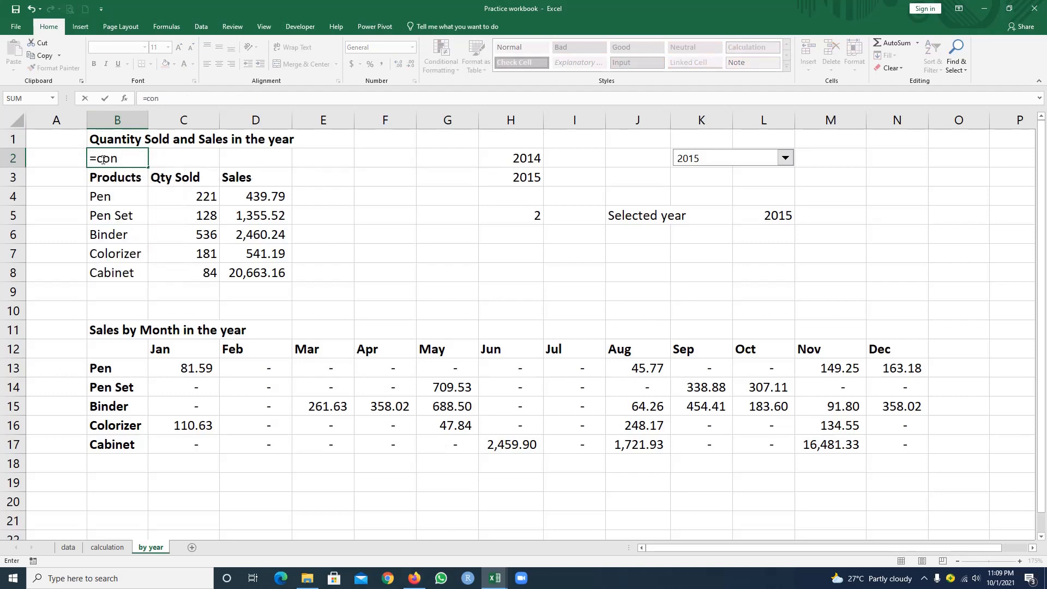
pyautogui.press('BackSpace')
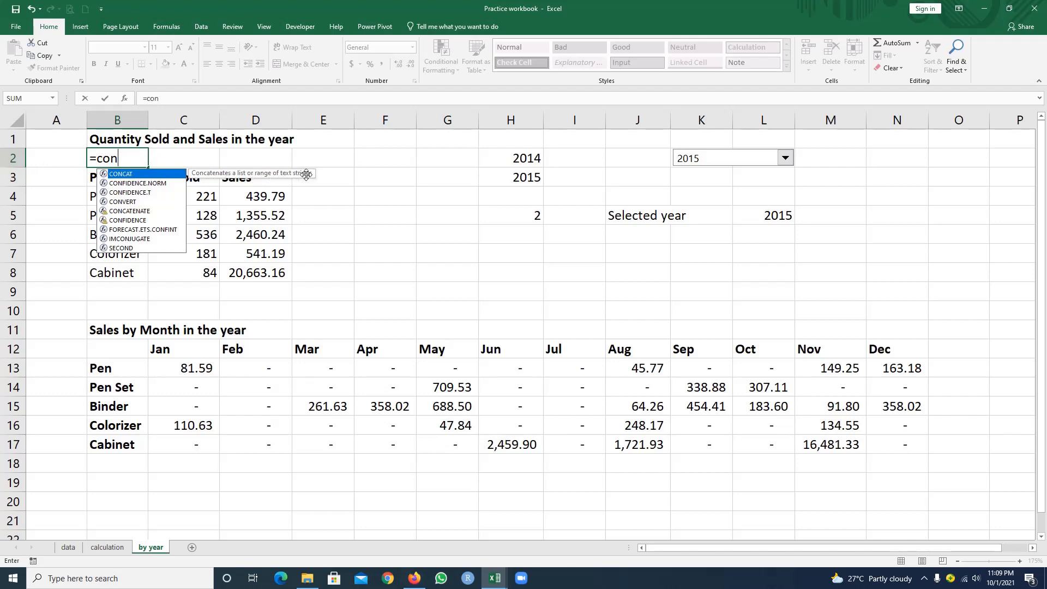
pyautogui.press('Tab')
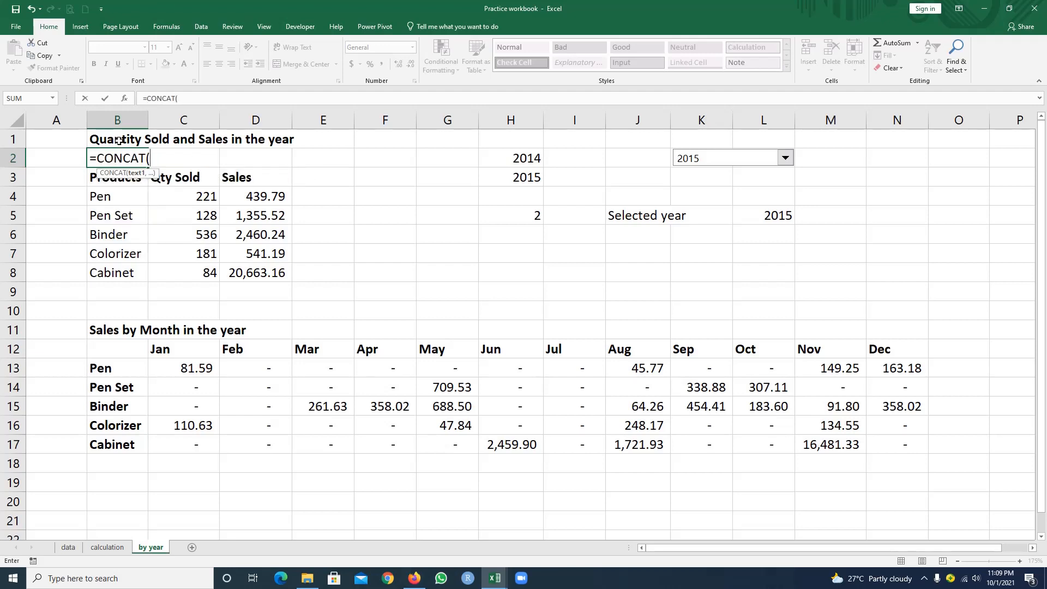
pyautogui.click(118, 141)
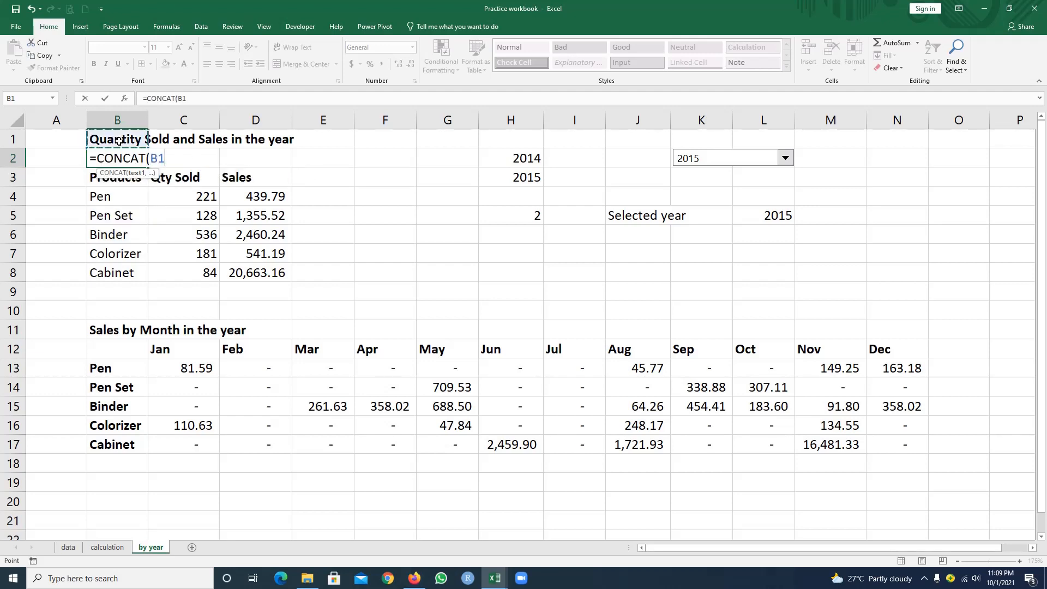
pyautogui.write(',')
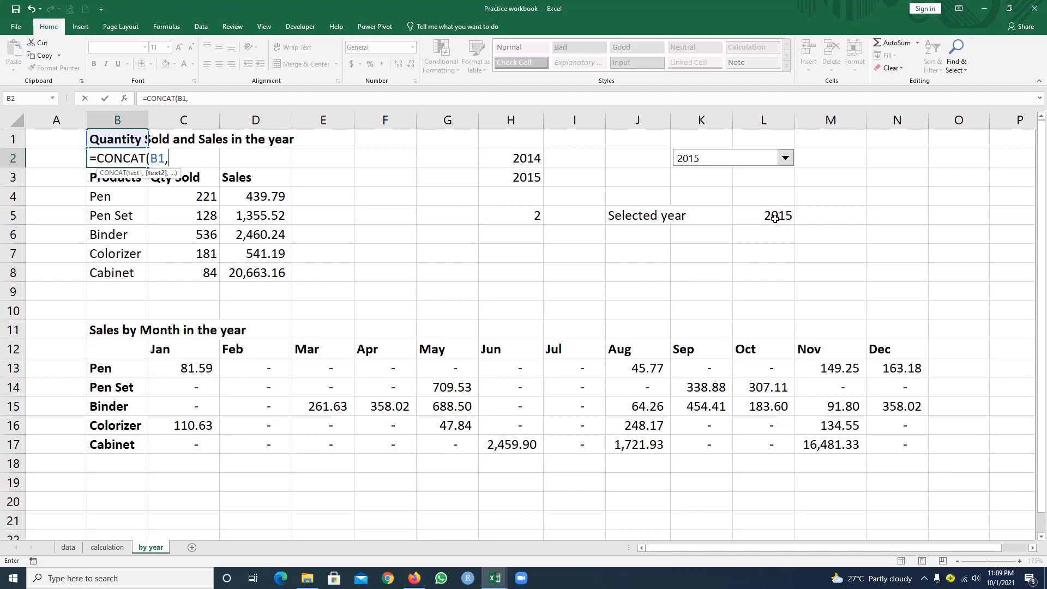
pyautogui.click(775, 218)
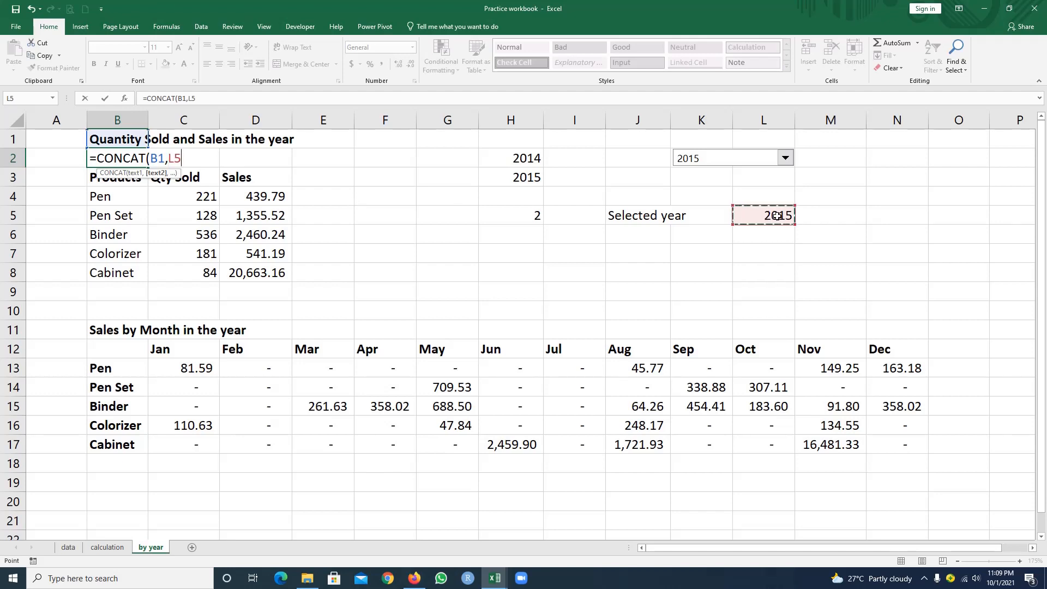
pyautogui.press('F4')
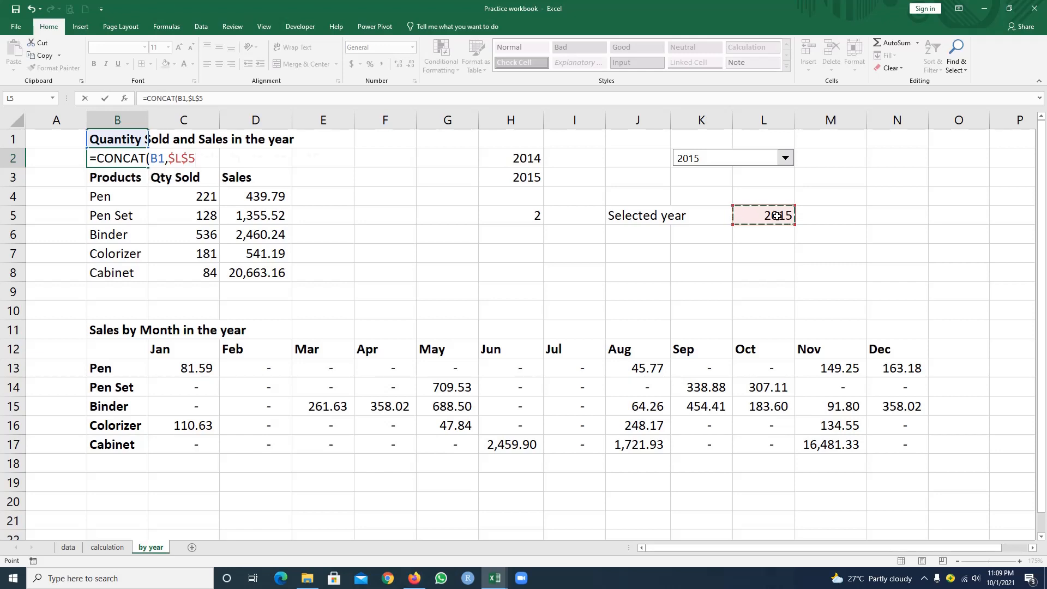
pyautogui.press('Return')
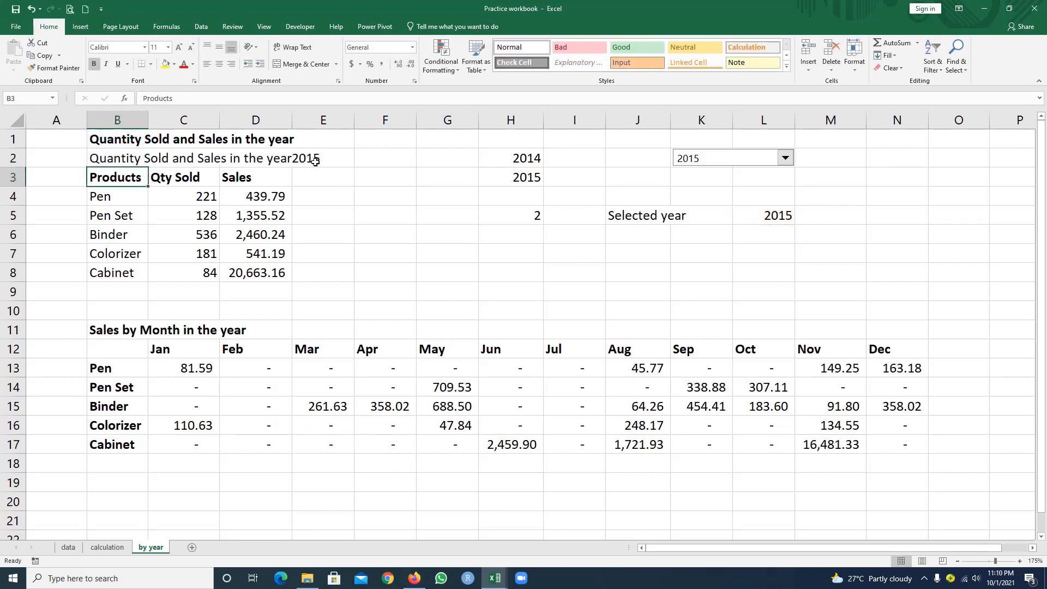
# - Add a trailing space to the title text in B1 to separate it from the year in the combined title
pyautogui.click(127, 158)
pyautogui.click(128, 140)
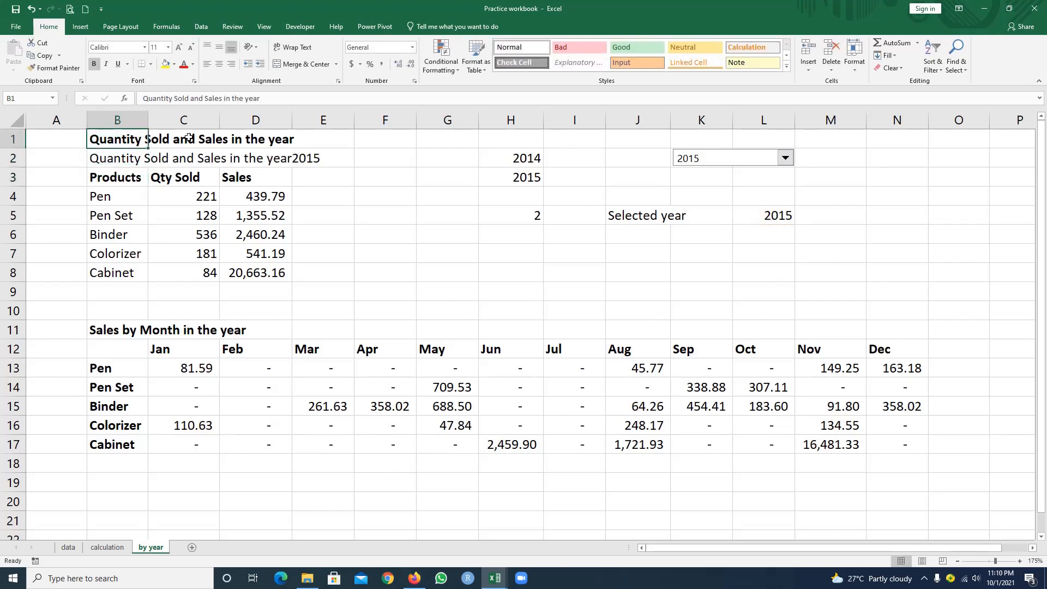
pyautogui.click(263, 98)
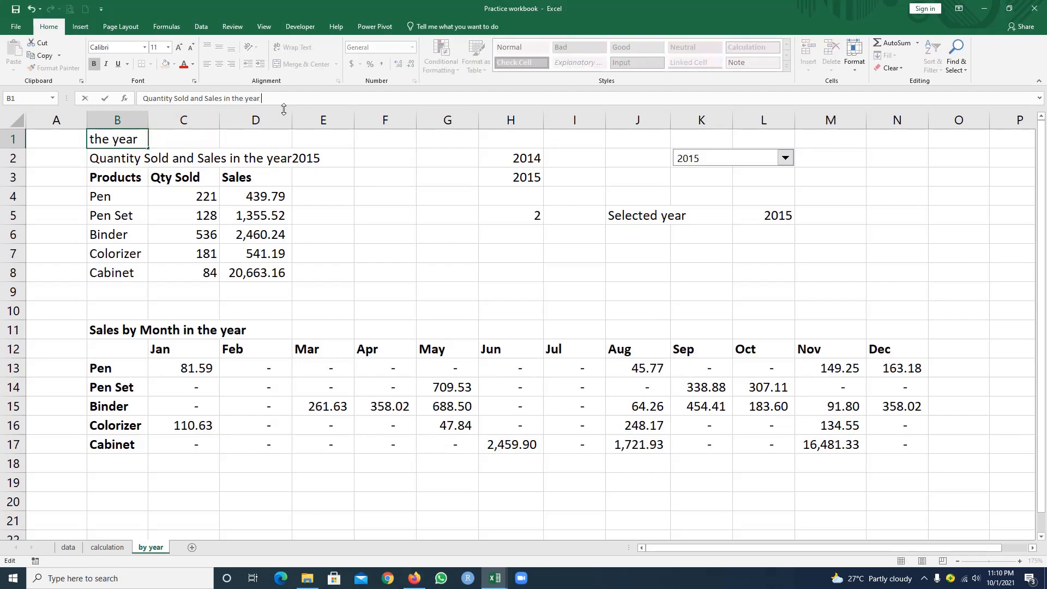
pyautogui.press('Return')
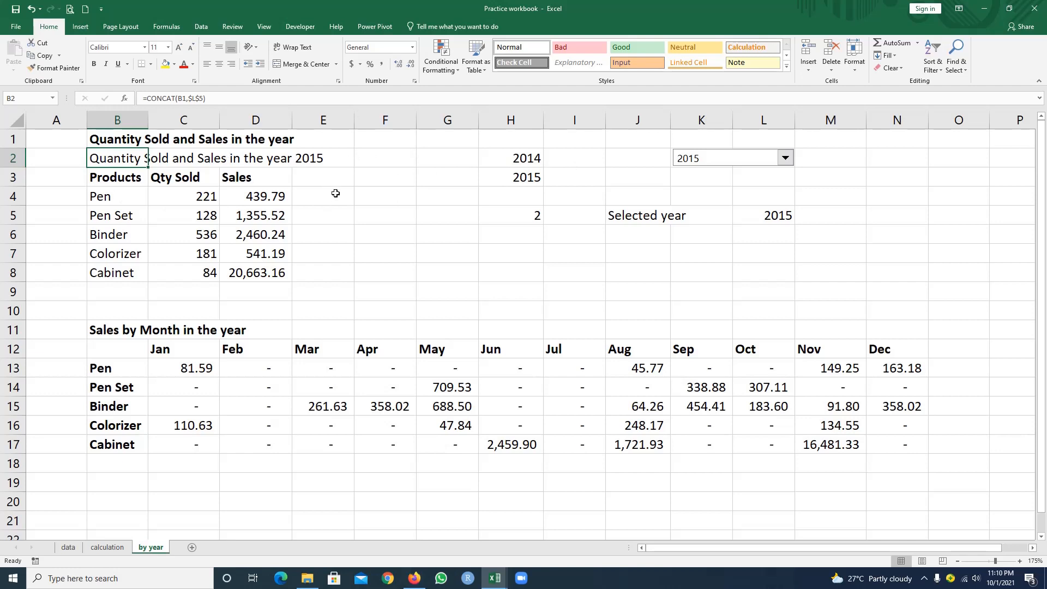
# - Switch the year drop-down to 2014 to test the combined title in B2
pyautogui.click(335, 194)
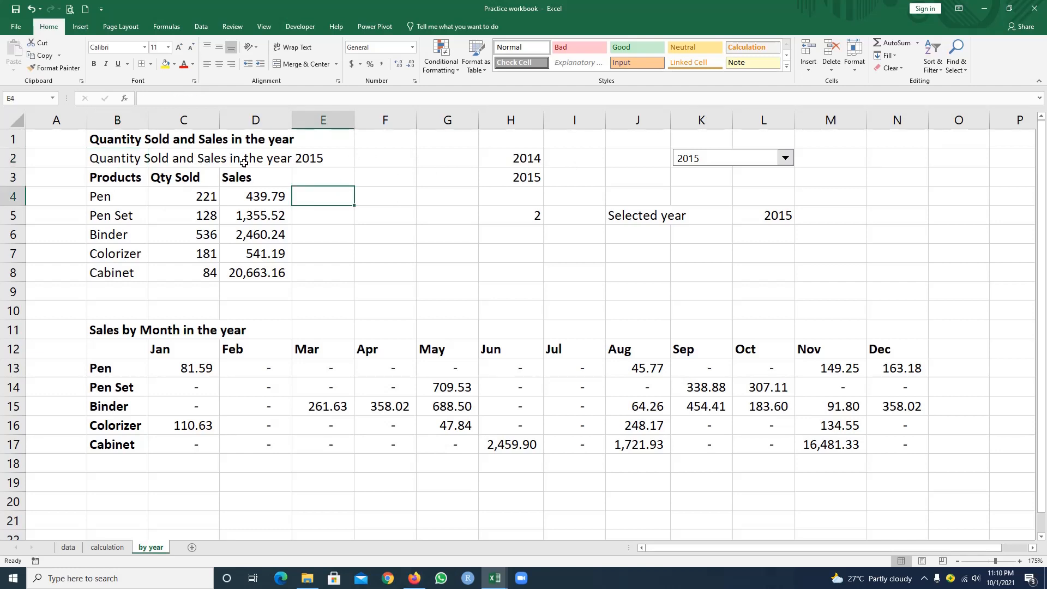
pyautogui.click(786, 158)
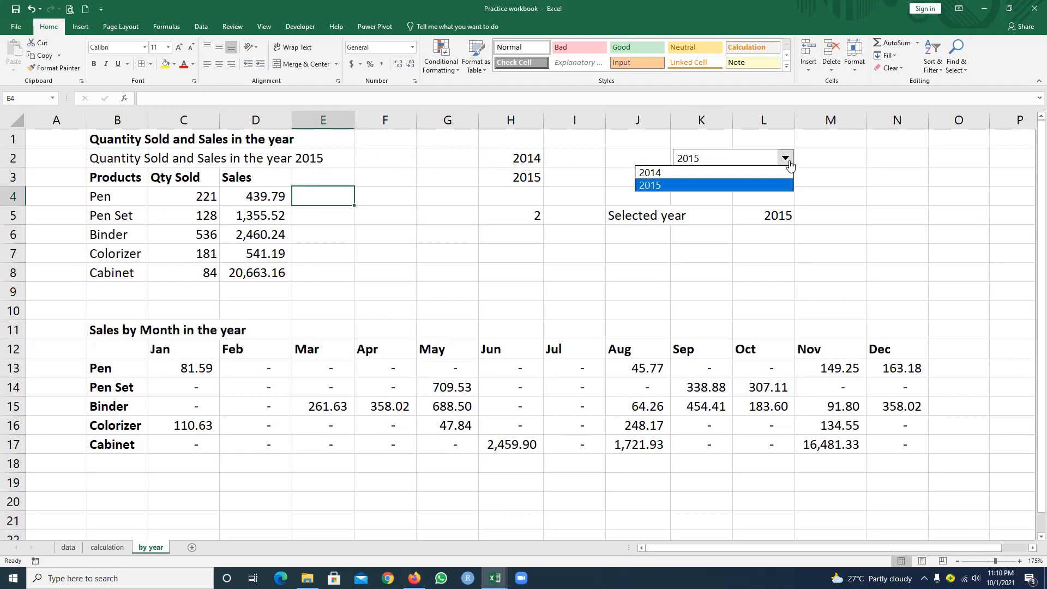
pyautogui.click(734, 175)
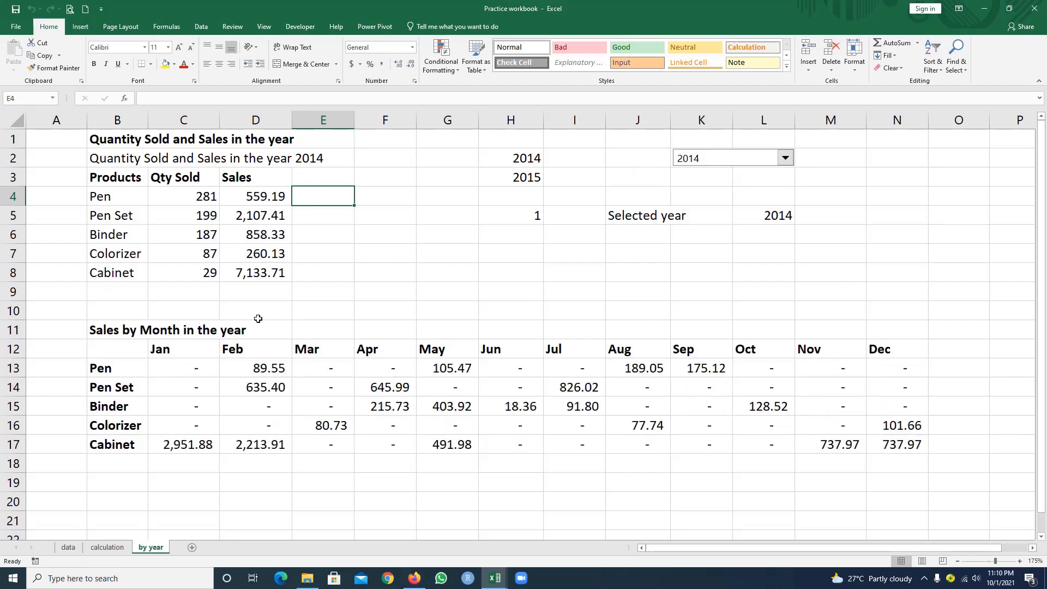
# - Move the "Sales by Month in the year" title from B11 up to B10
pyautogui.click(119, 327)
pyautogui.moveTo(119, 321)
pyautogui.mouseDown()
pyautogui.moveTo(121, 297)
pyautogui.moveTo(120, 309)
pyautogui.mouseUp()
pyautogui.click(267, 315)
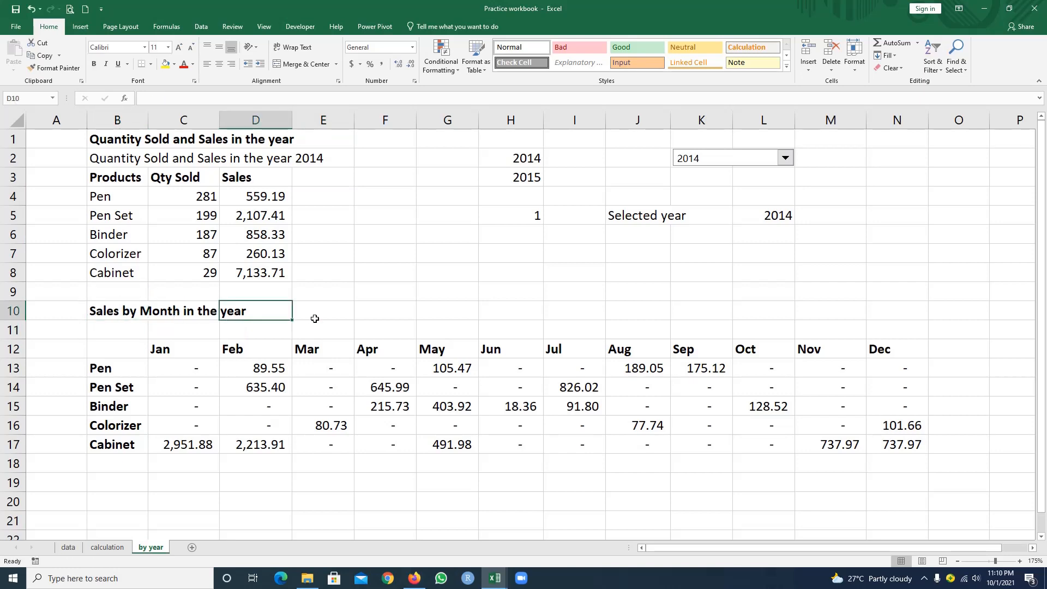
# - Enter =B10&$L$5 in B11 to join the monthly sales title with the selected year
pyautogui.click(115, 329)
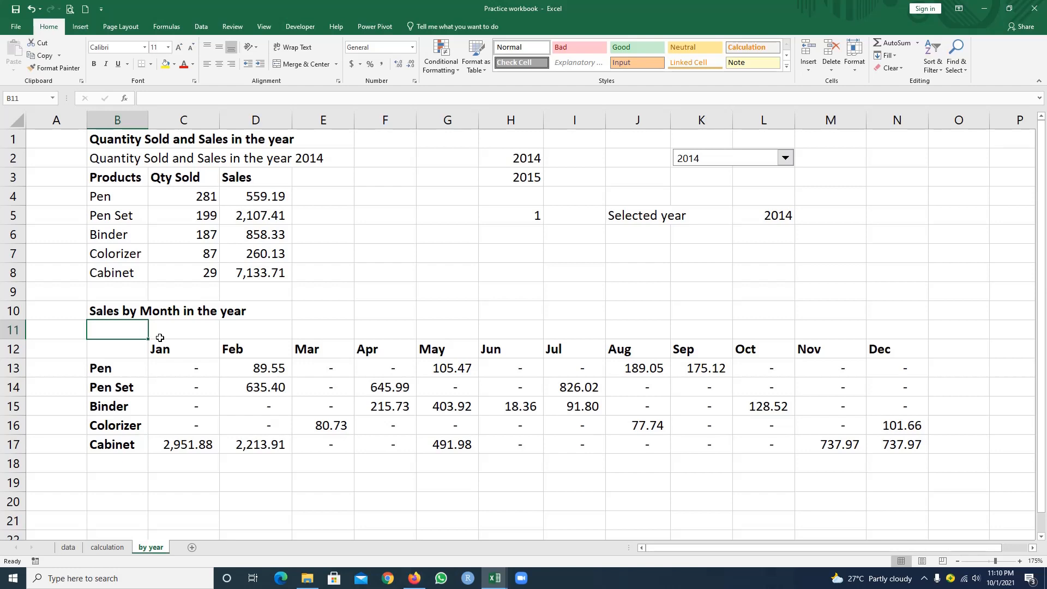
pyautogui.write('=')
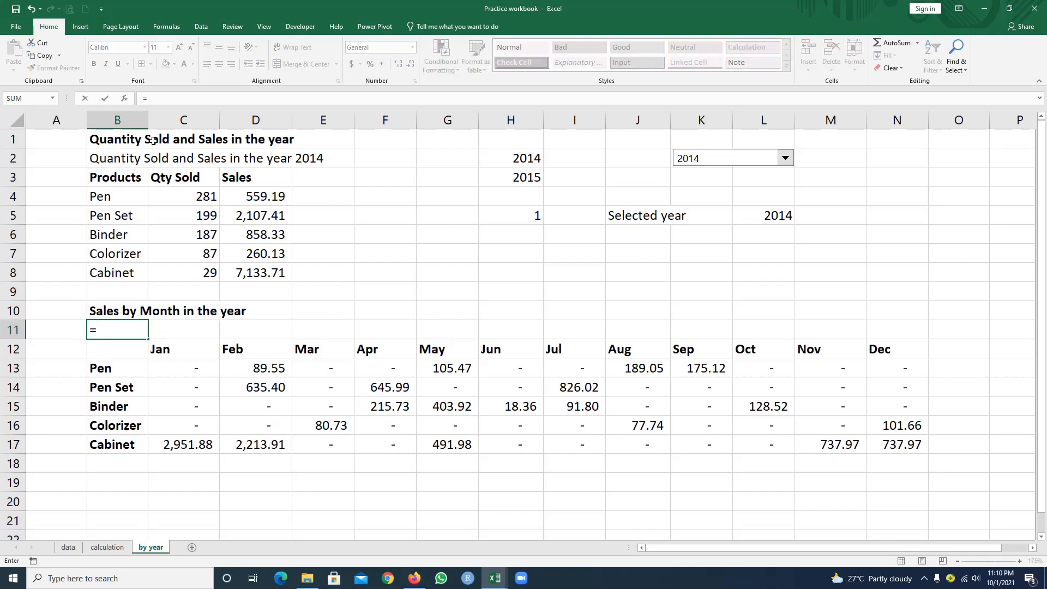
pyautogui.click(125, 310)
pyautogui.write('&')
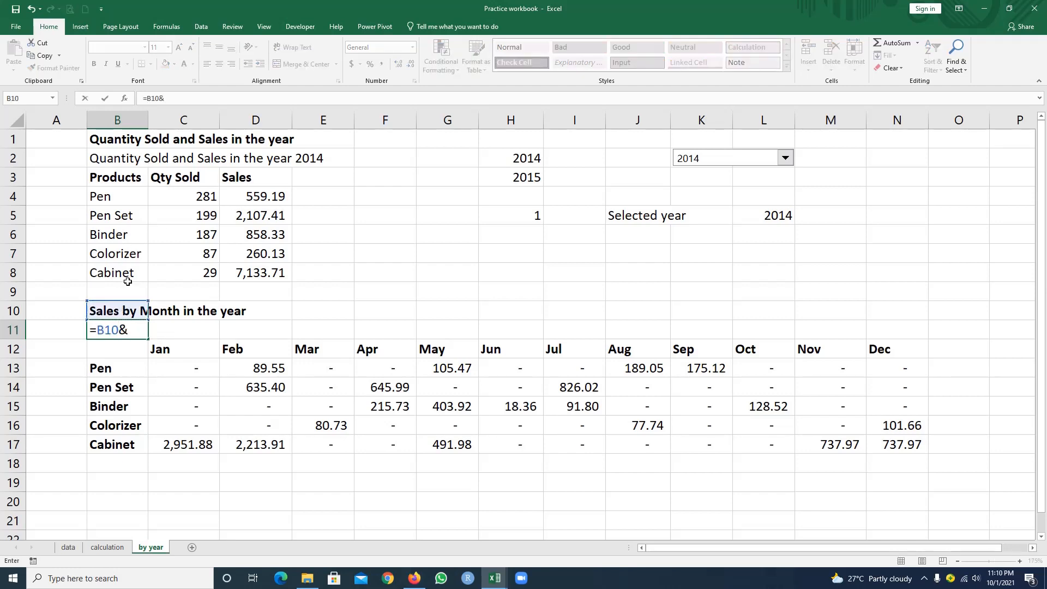
pyautogui.click(784, 217)
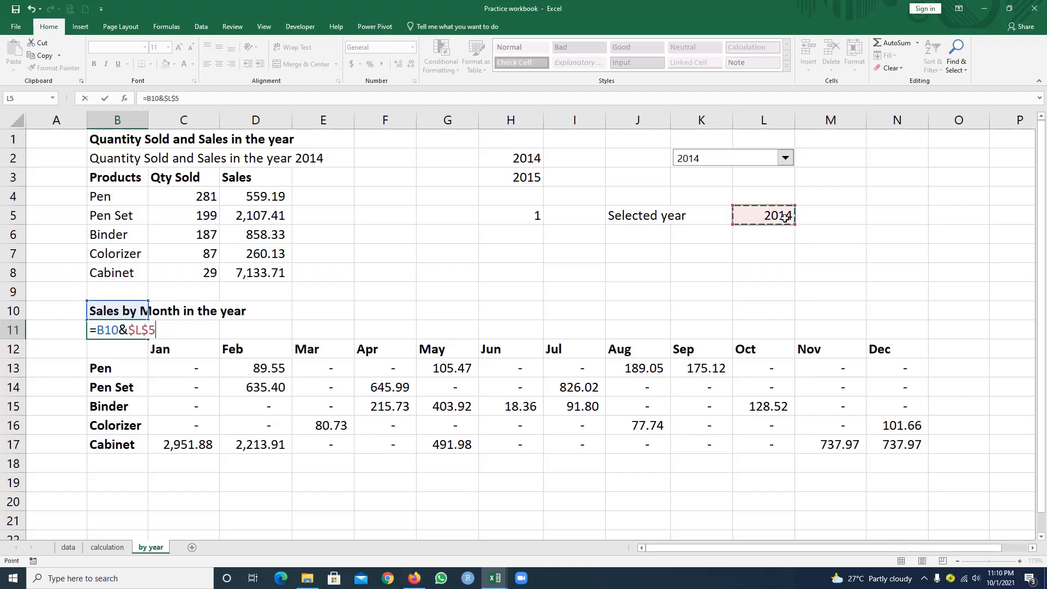
pyautogui.press('Return')
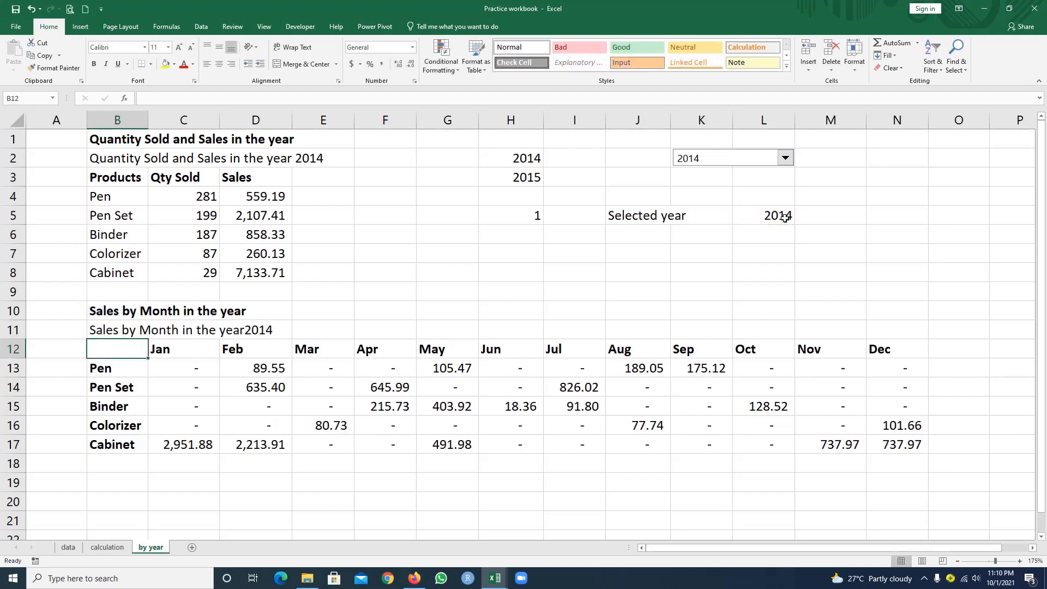
# - Add a trailing space to the title text in B10 to separate it from the year in B11
pyautogui.click(121, 333)
pyautogui.click(231, 314)
pyautogui.press('Left')
pyautogui.press('Left')
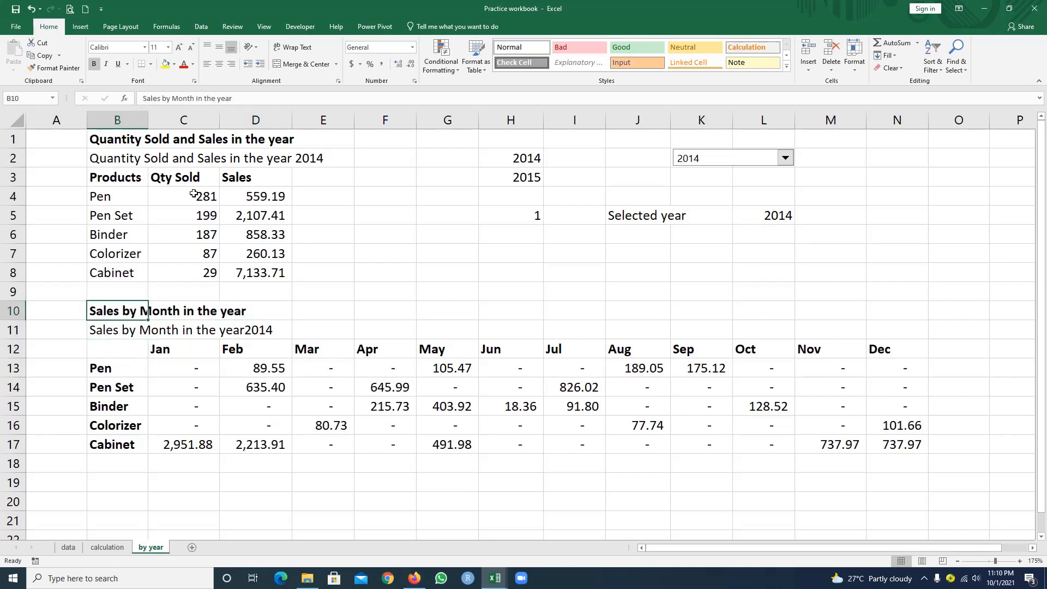
pyautogui.click(240, 101)
pyautogui.press('Return')
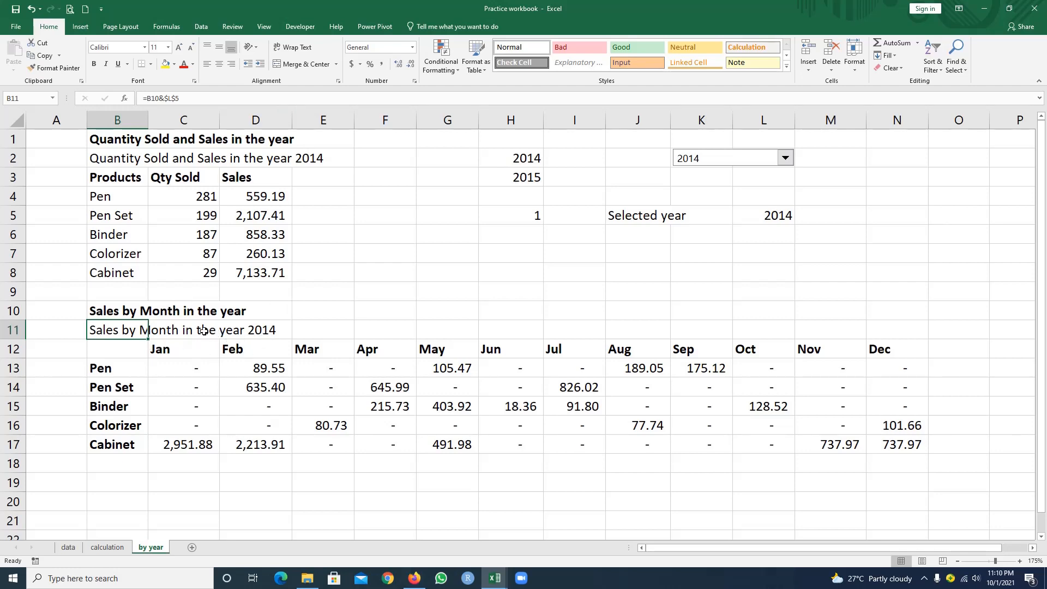
# - Switch the year drop-down to 2015 to test the monthly sales title
pyautogui.click(207, 329)
pyautogui.click(786, 158)
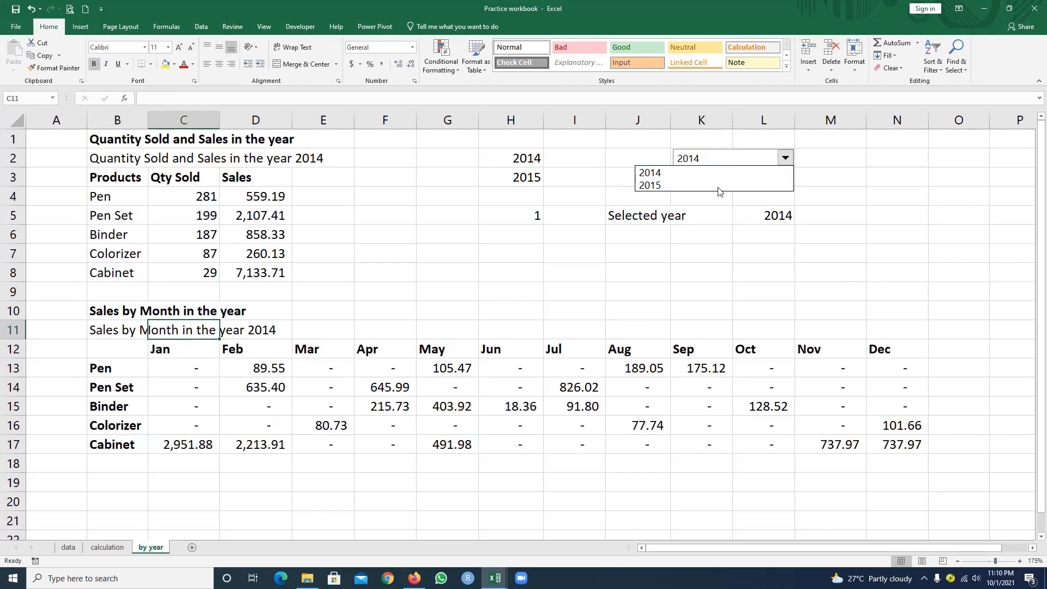
pyautogui.click(720, 185)
pyautogui.click(404, 331)
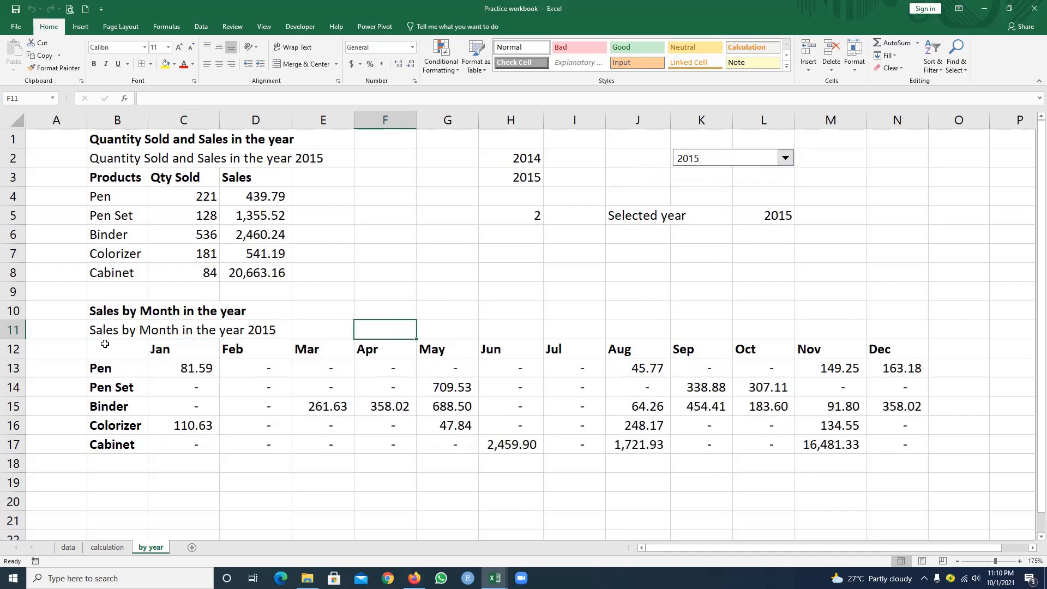
# - Hide the source titles in B10:D10 and B1:D1 by setting their font colour to white
pyautogui.moveTo(110, 314); pyautogui.dragTo(274, 314)
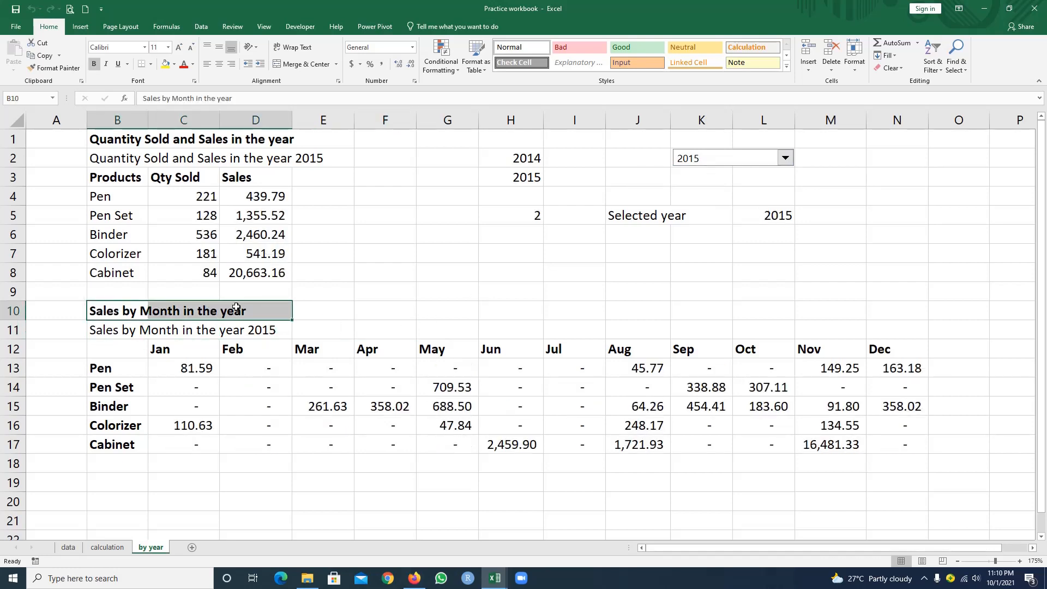
pyautogui.click(193, 64)
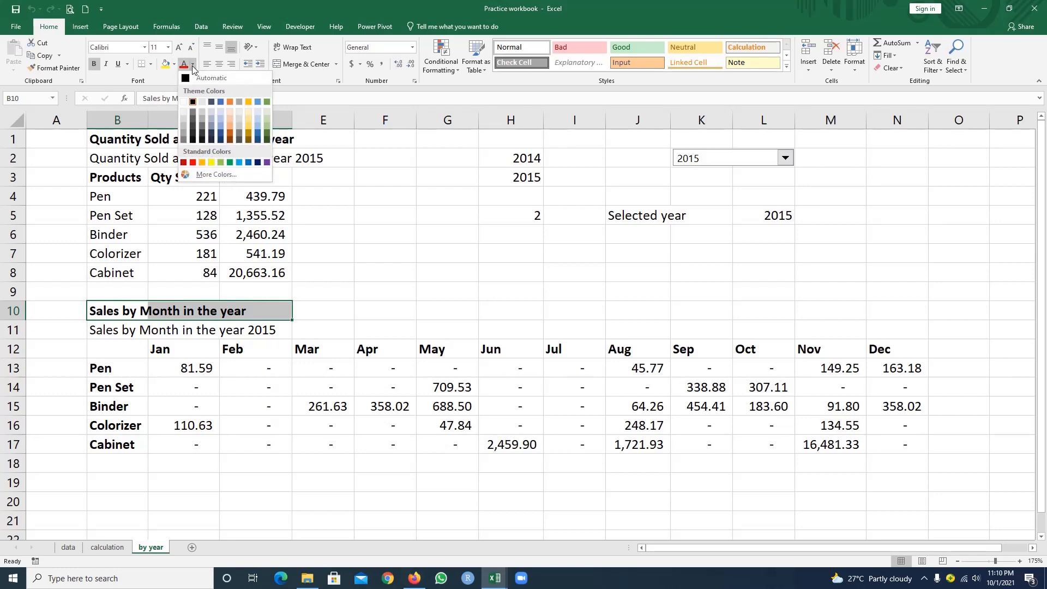
pyautogui.click(186, 104)
pyautogui.click(345, 291)
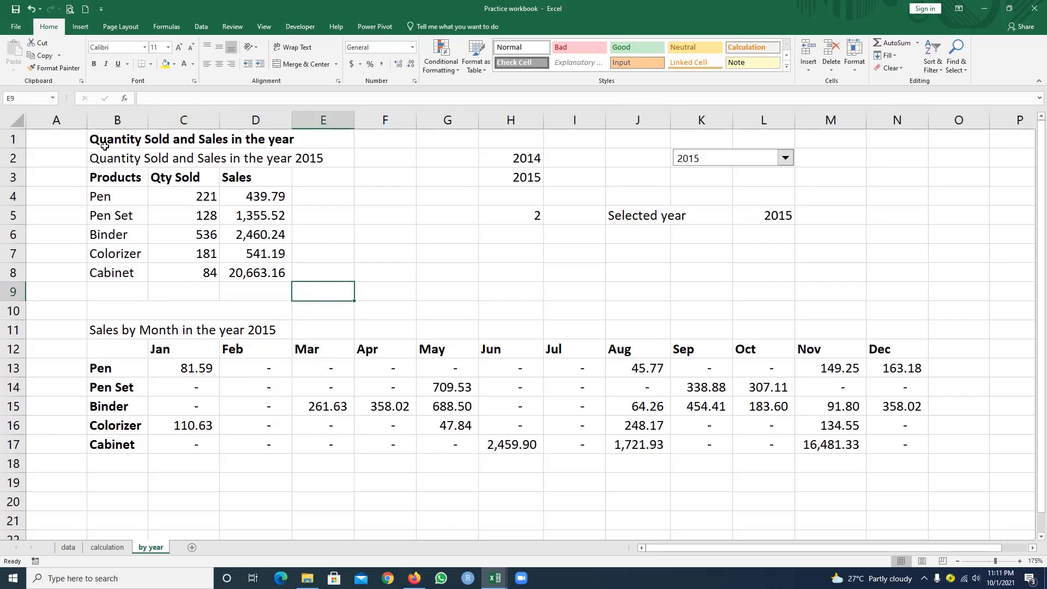
pyautogui.moveTo(103, 141); pyautogui.dragTo(288, 139)
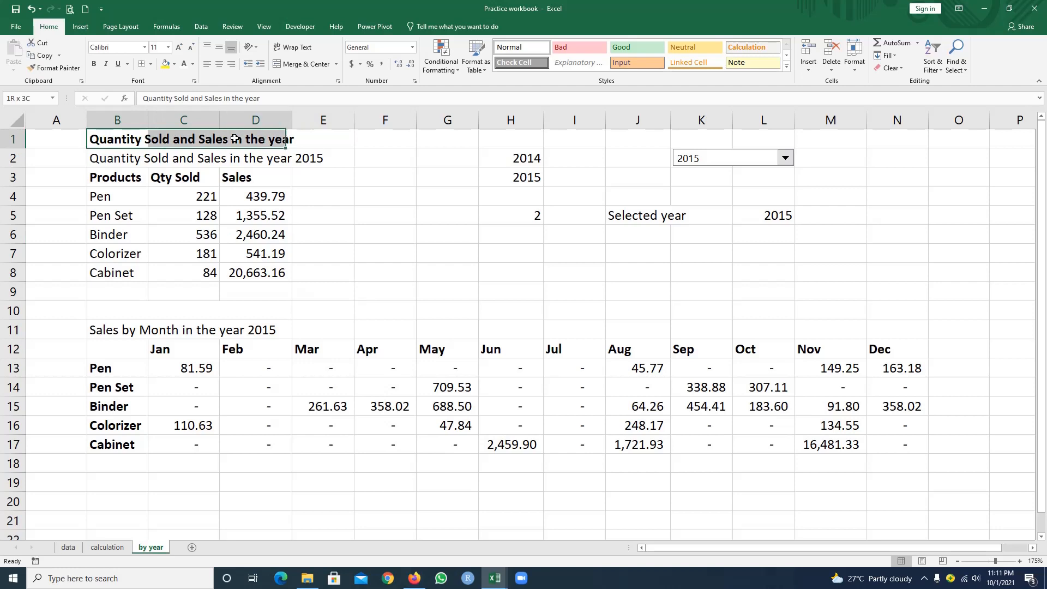
pyautogui.click(184, 68)
pyautogui.click(353, 302)
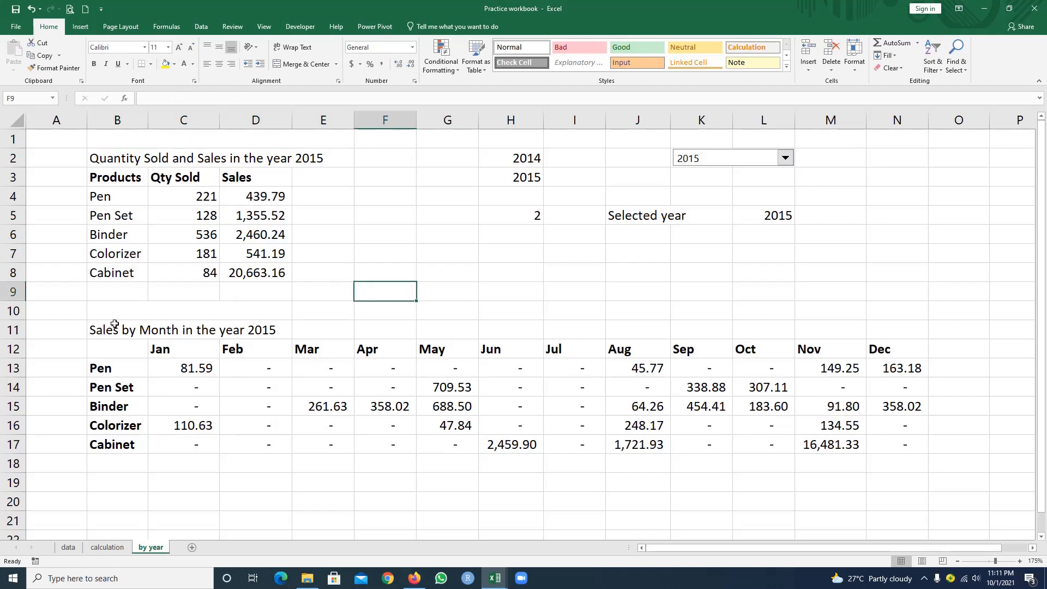
# - Make the combined titles in B11:D11 and B2:E2 bold
pyautogui.moveTo(103, 328); pyautogui.dragTo(272, 334)
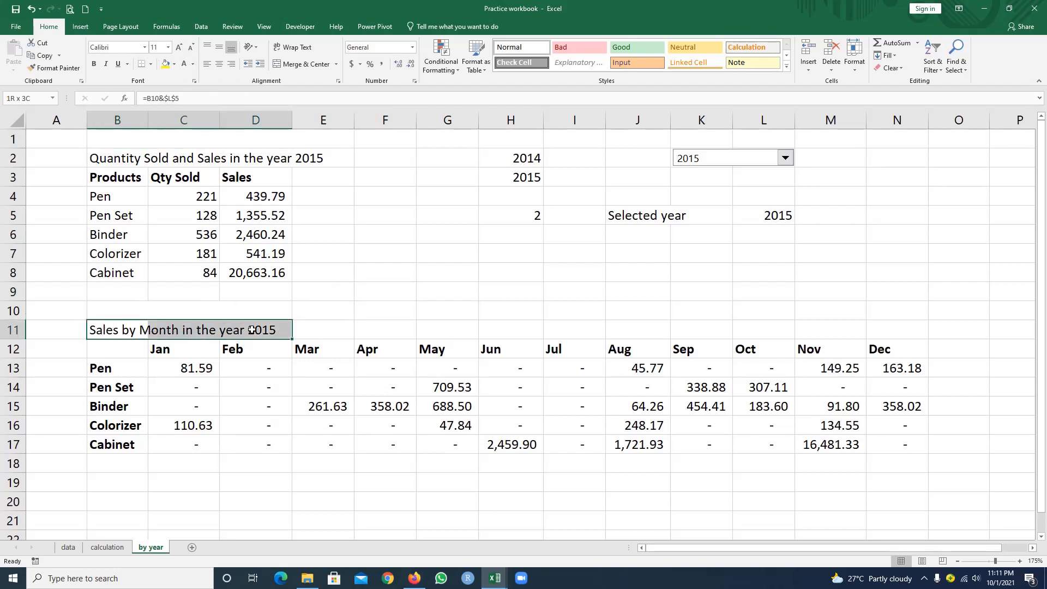
pyautogui.click(94, 64)
pyautogui.click(370, 234)
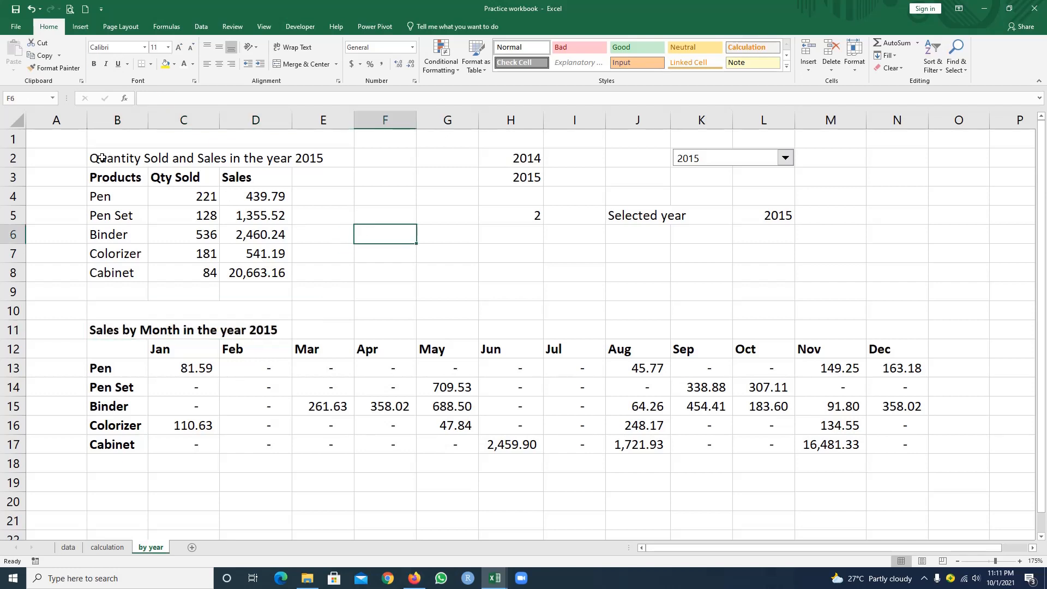
pyautogui.moveTo(101, 158); pyautogui.dragTo(338, 159)
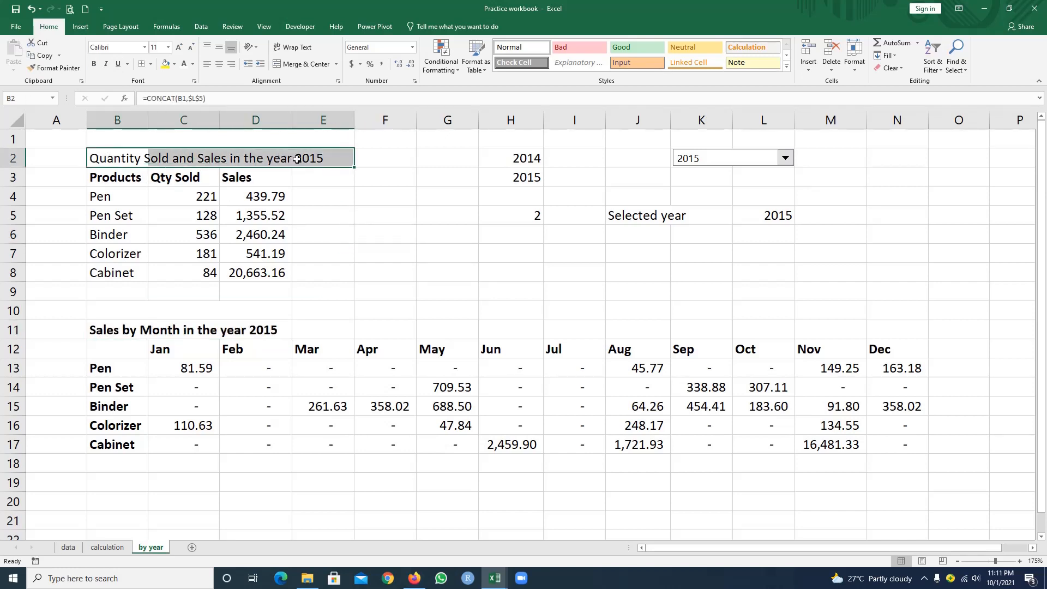
pyautogui.click(94, 64)
pyautogui.click(341, 269)
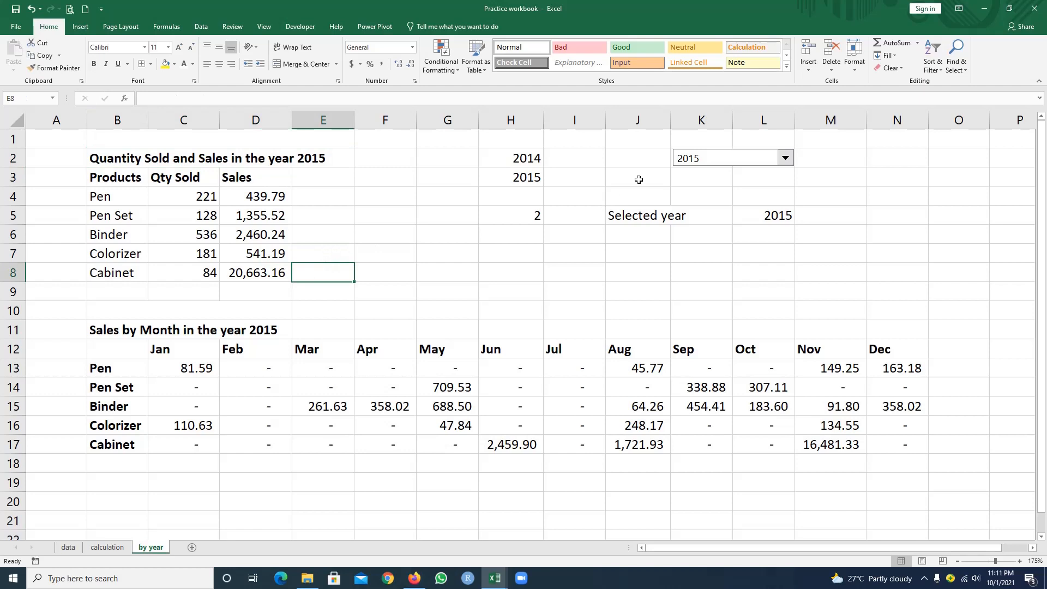
# - Test both titles and tables by switching the year drop-down to 2014 and back to 2015
pyautogui.click(783, 157)
pyautogui.click(742, 172)
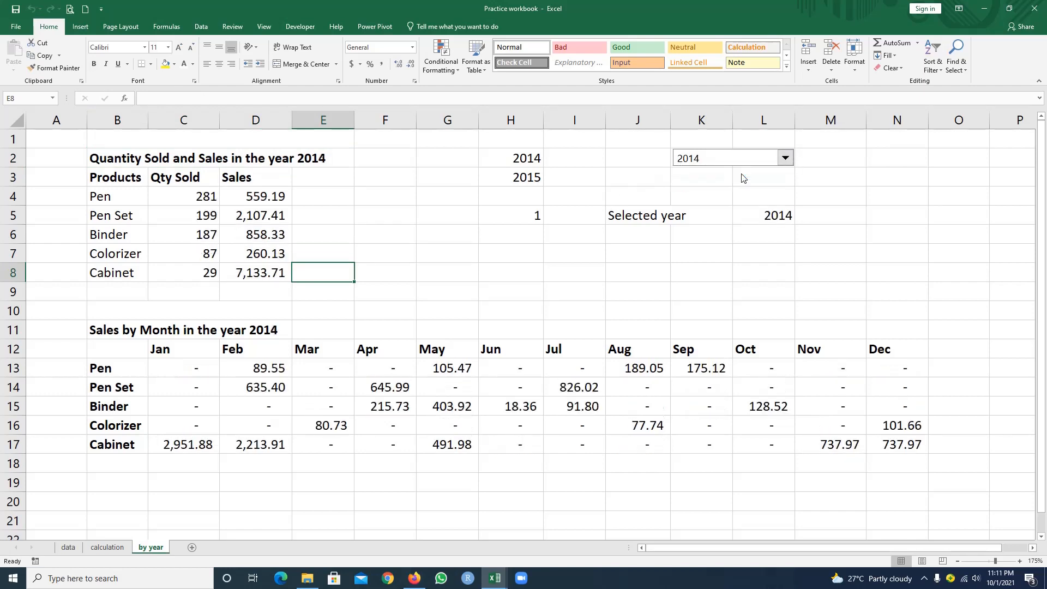
pyautogui.click(788, 159)
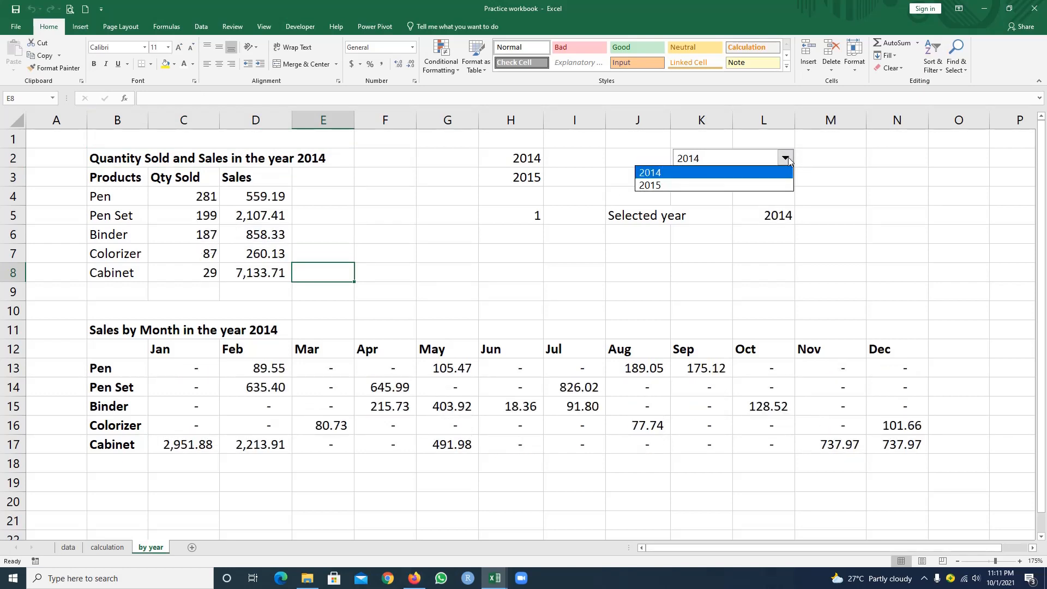
pyautogui.click(764, 186)
pyautogui.click(642, 267)
# - Hide the drop-down's helper values in H2:H5 by setting their font colour to white
pyautogui.moveTo(527, 157); pyautogui.dragTo(538, 215)
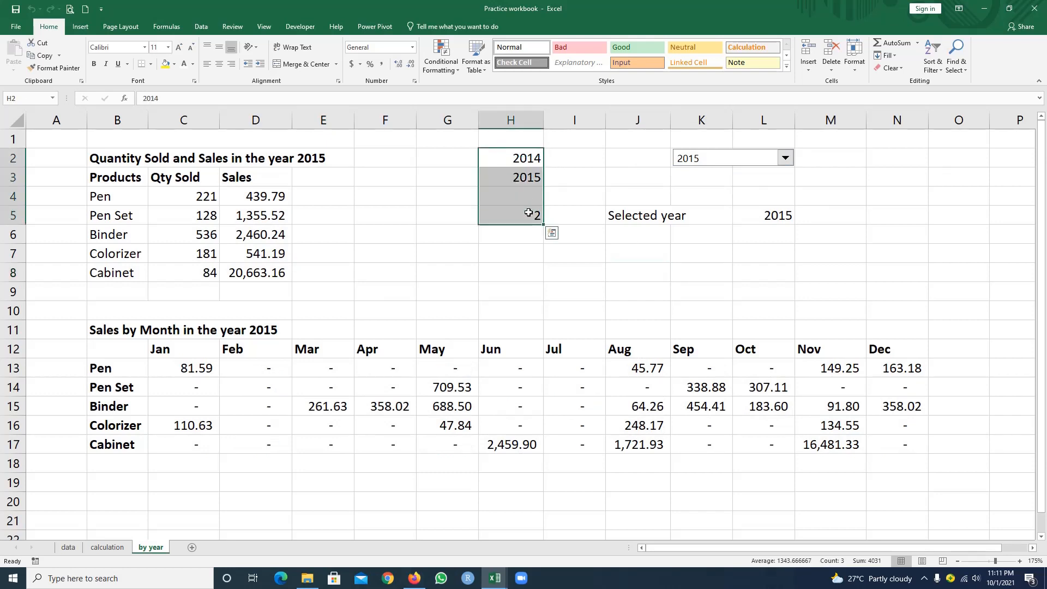
pyautogui.click(185, 66)
pyautogui.click(552, 273)
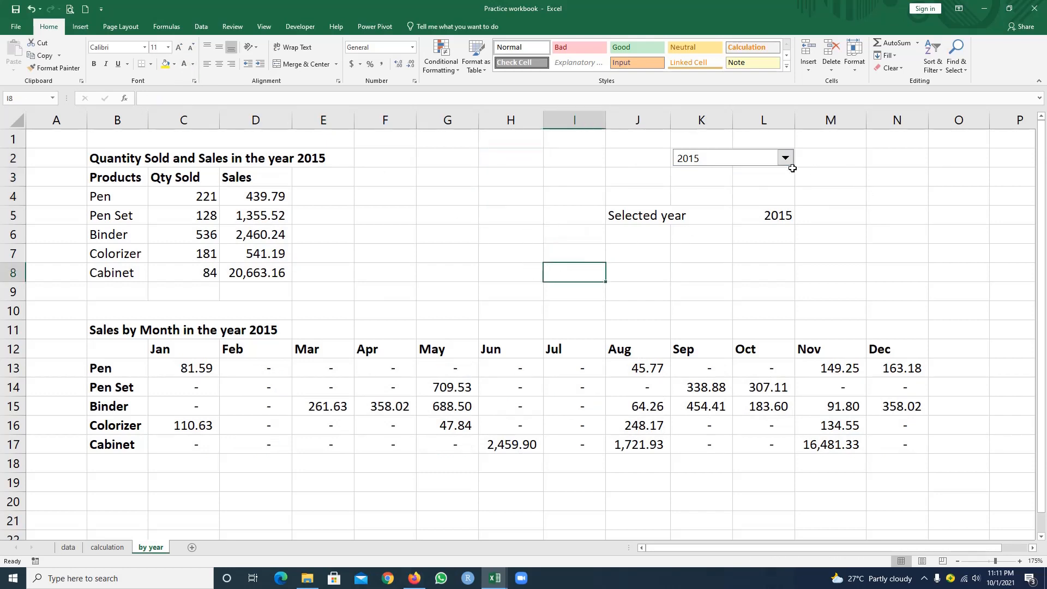
# - Set the year drop-down above the "Selected year" row to 2014
pyautogui.click(659, 223)
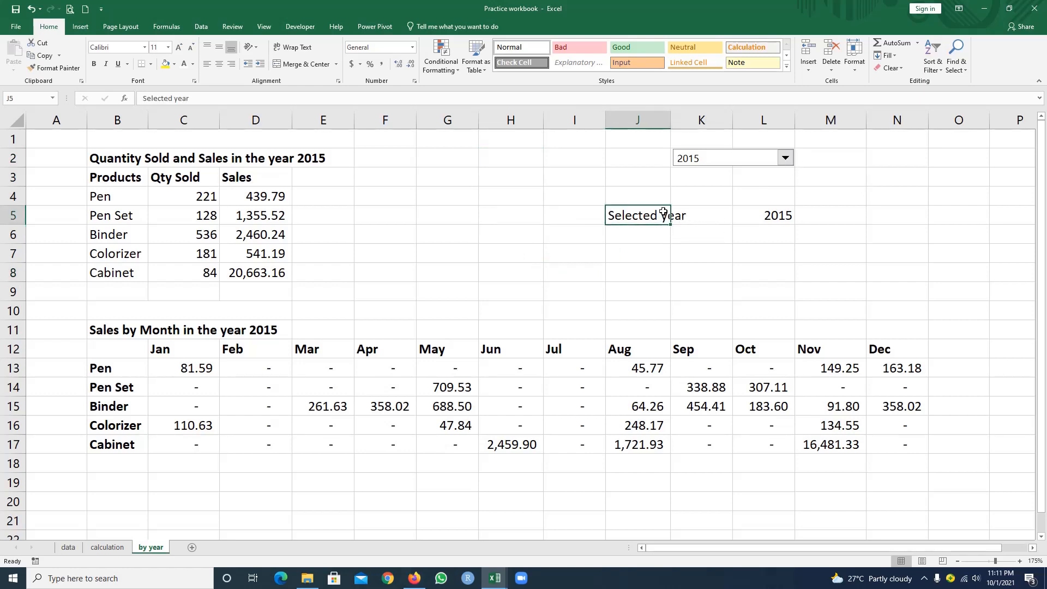
pyautogui.click(785, 159)
pyautogui.click(720, 174)
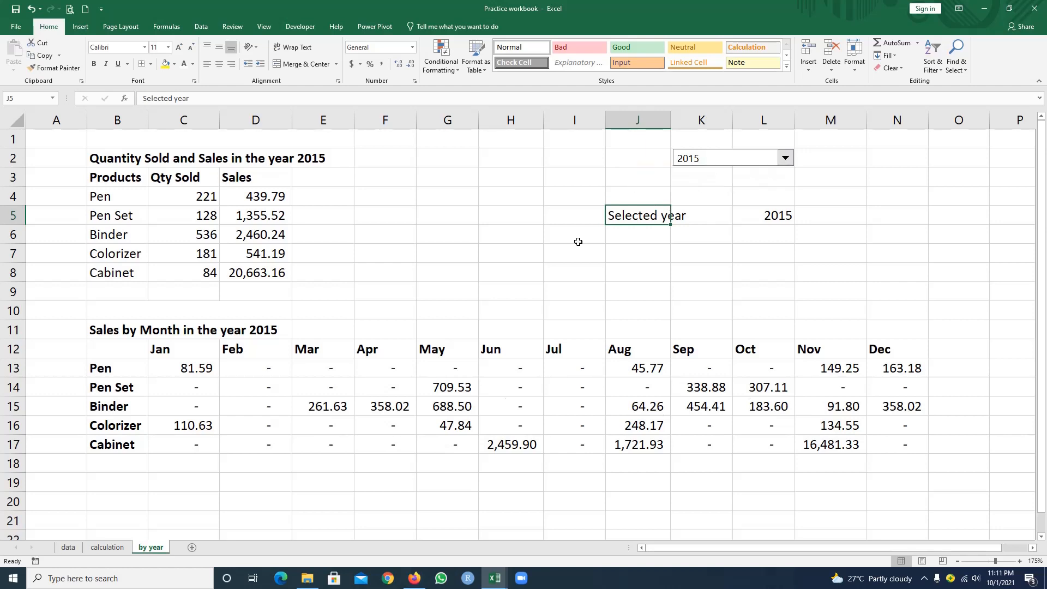
pyautogui.click(440, 274)
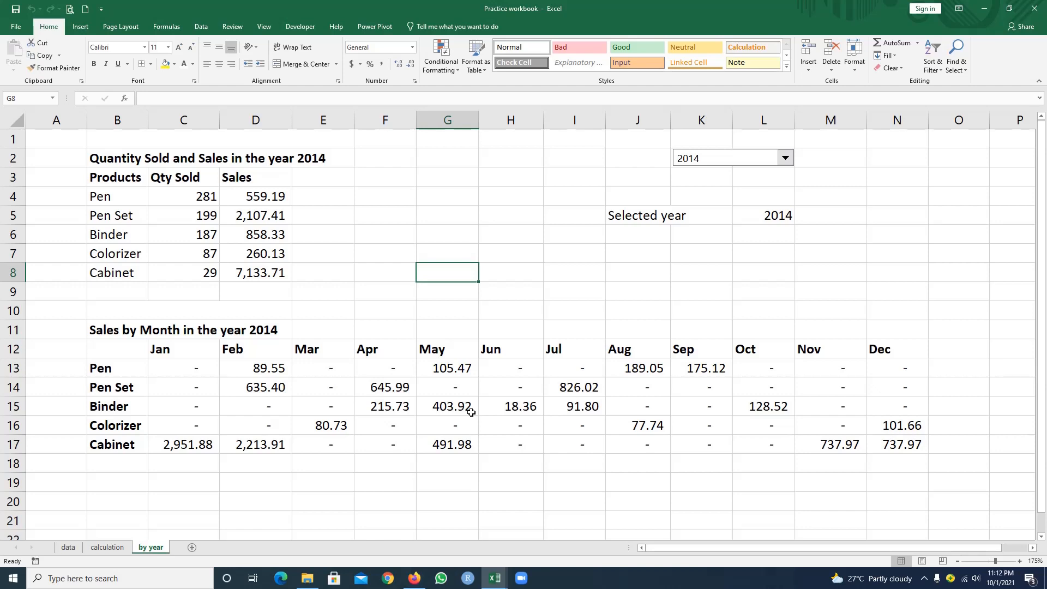
# - Highlight monthly sales in C13:N17 greater than 500 with Green Fill with Dark Green Text conditional formatting
pyautogui.moveTo(184, 367); pyautogui.dragTo(896, 441)
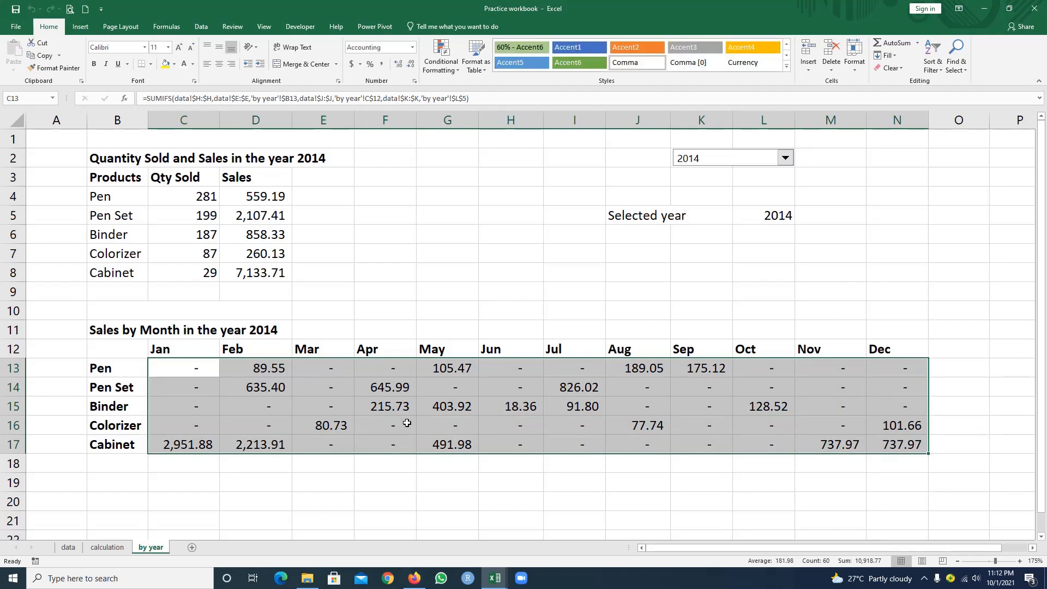
pyautogui.click(448, 64)
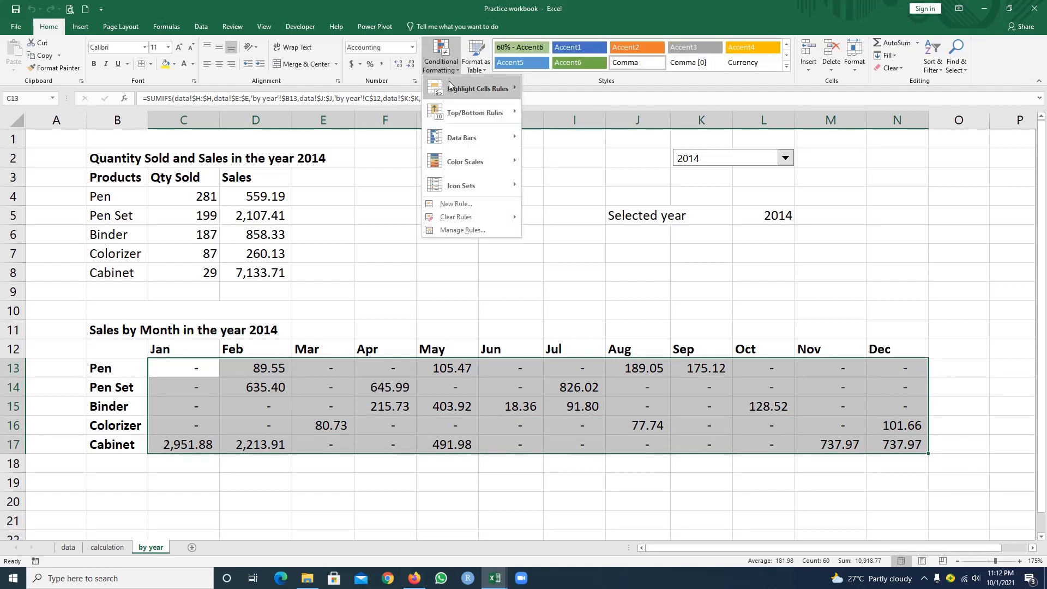
pyautogui.moveTo(454, 91)
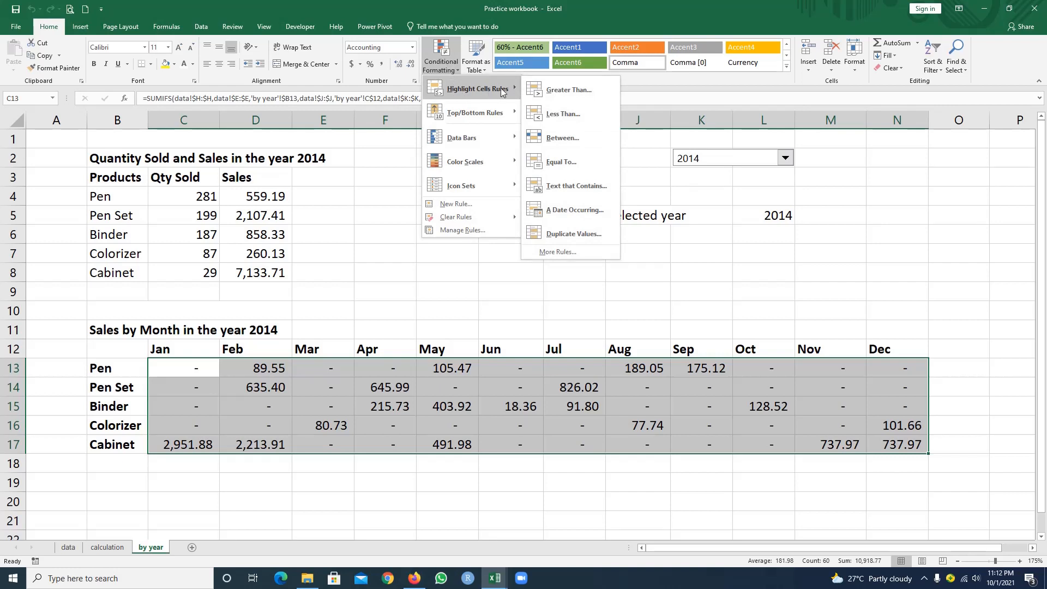
pyautogui.click(570, 90)
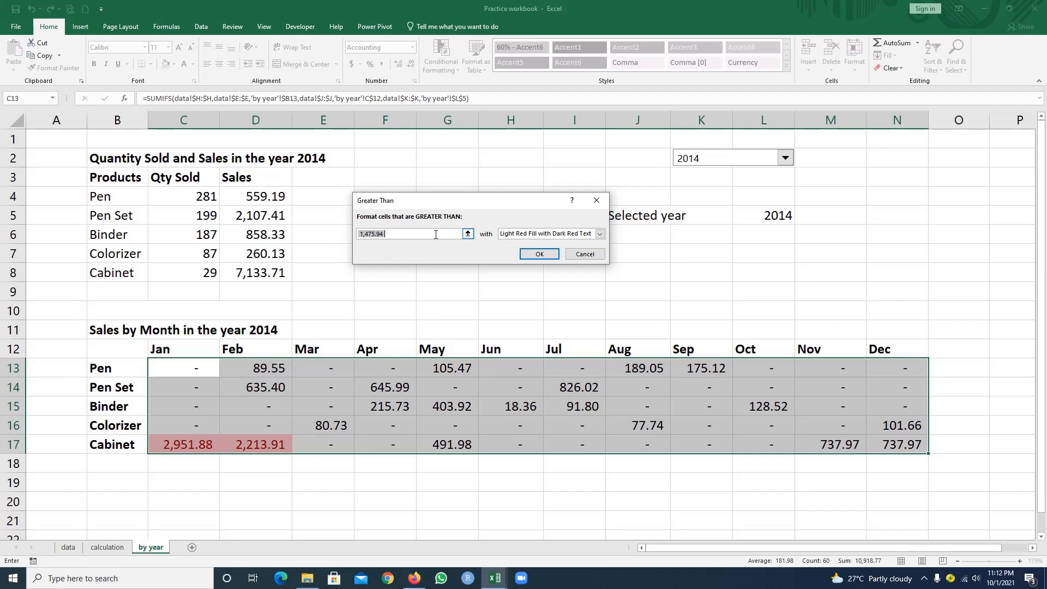
pyautogui.write('500')
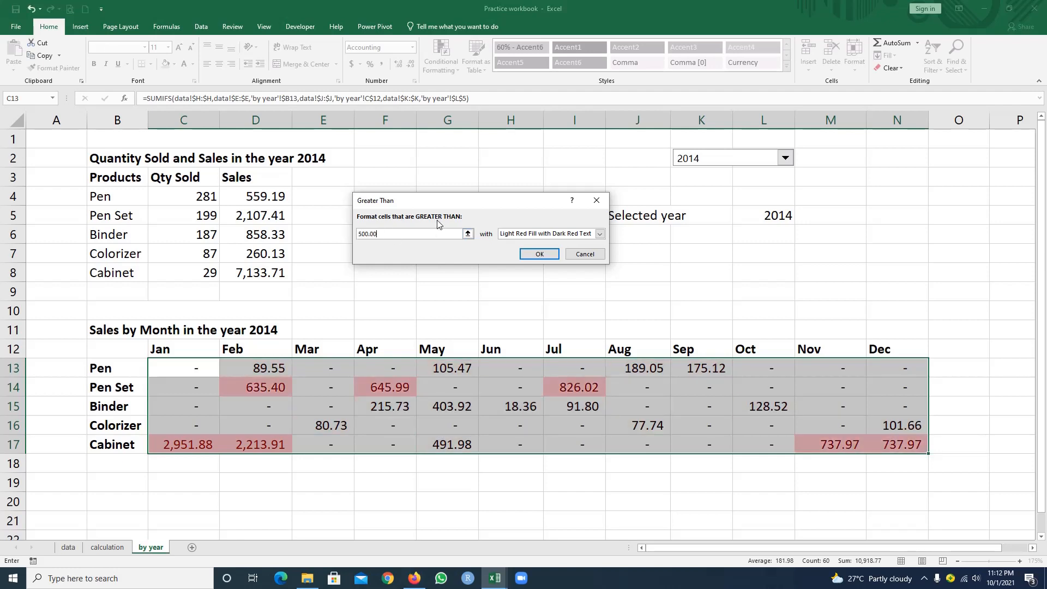
pyautogui.click(600, 235)
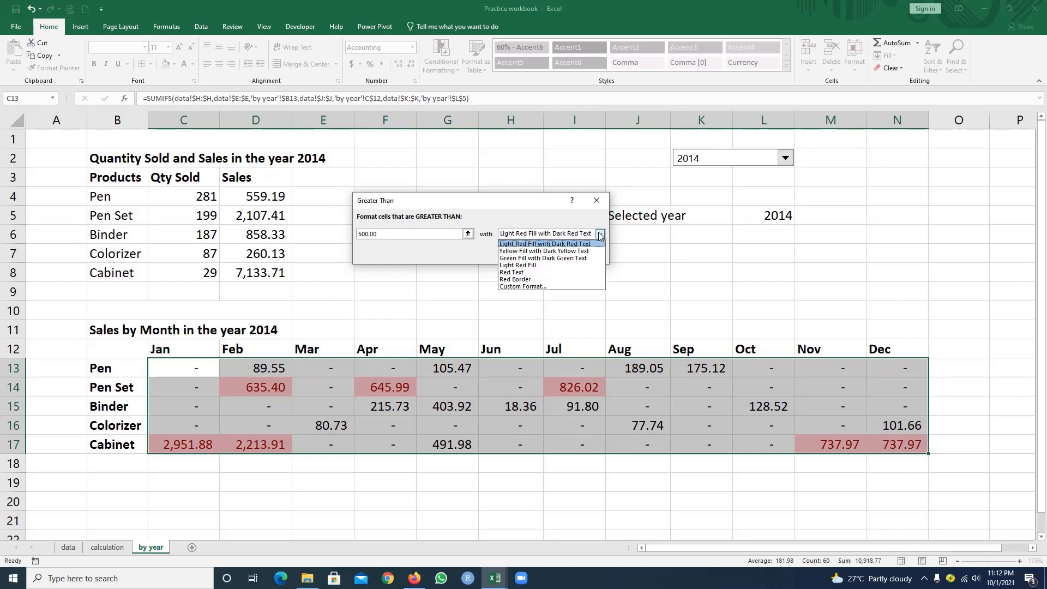
pyautogui.click(563, 260)
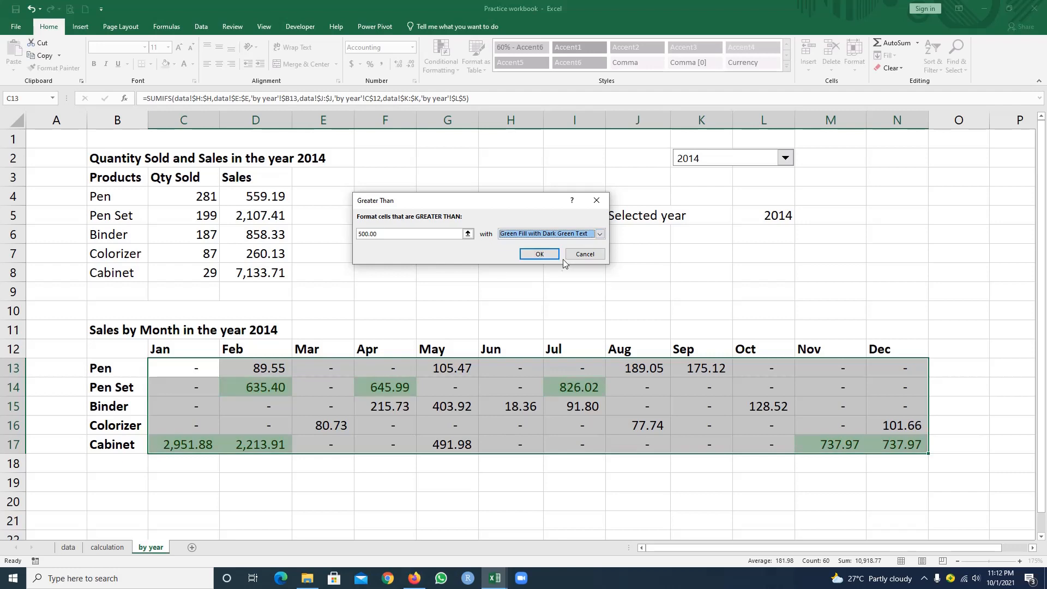
pyautogui.click(541, 259)
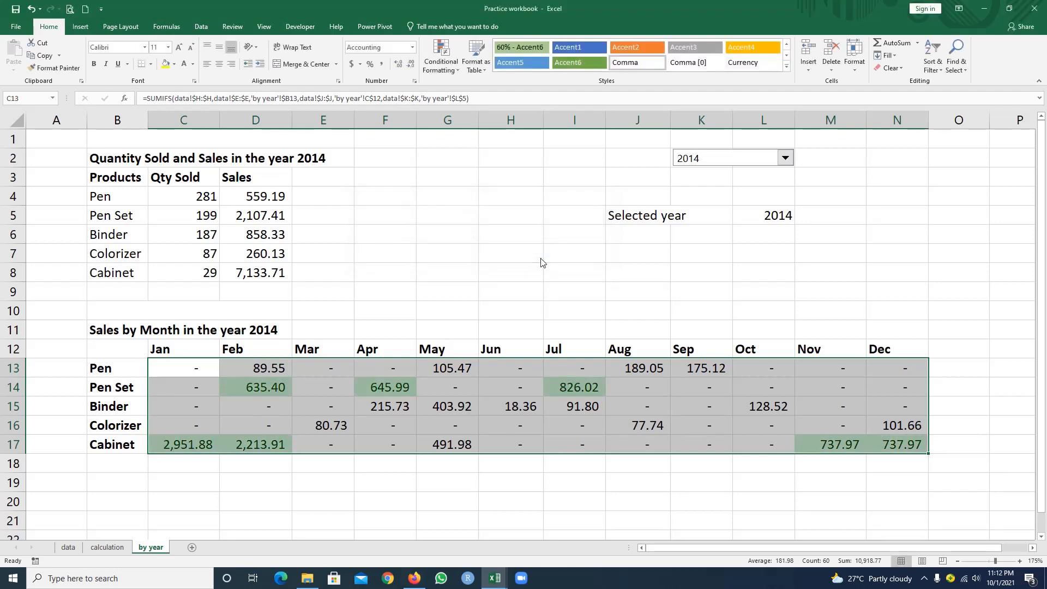
pyautogui.click(338, 383)
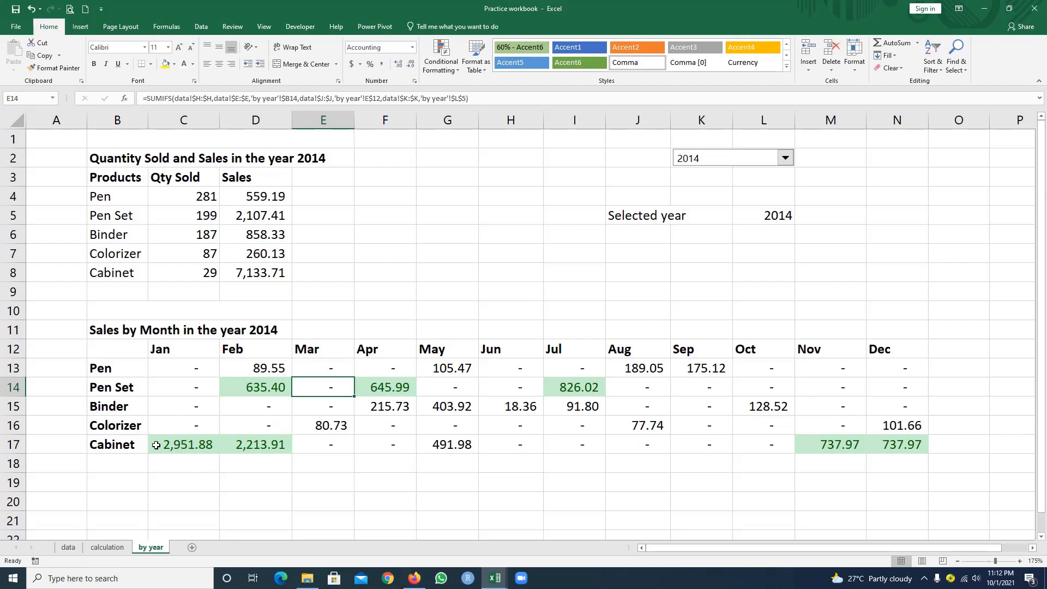
# - Test the sales highlighting on another year by switching the year drop-down to 2015
pyautogui.click(785, 159)
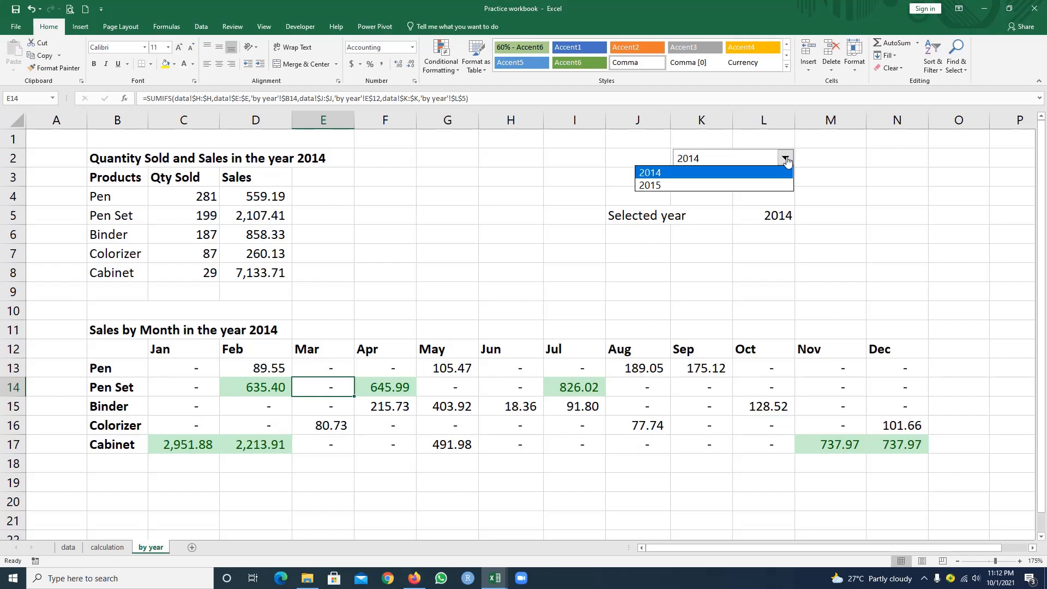
pyautogui.click(740, 186)
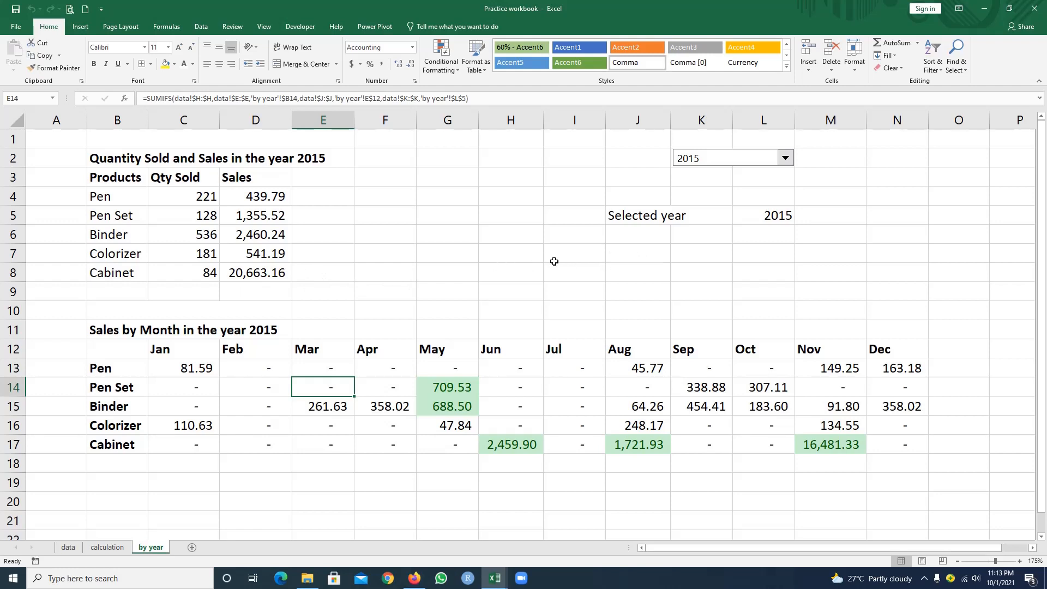
pyautogui.click(516, 255)
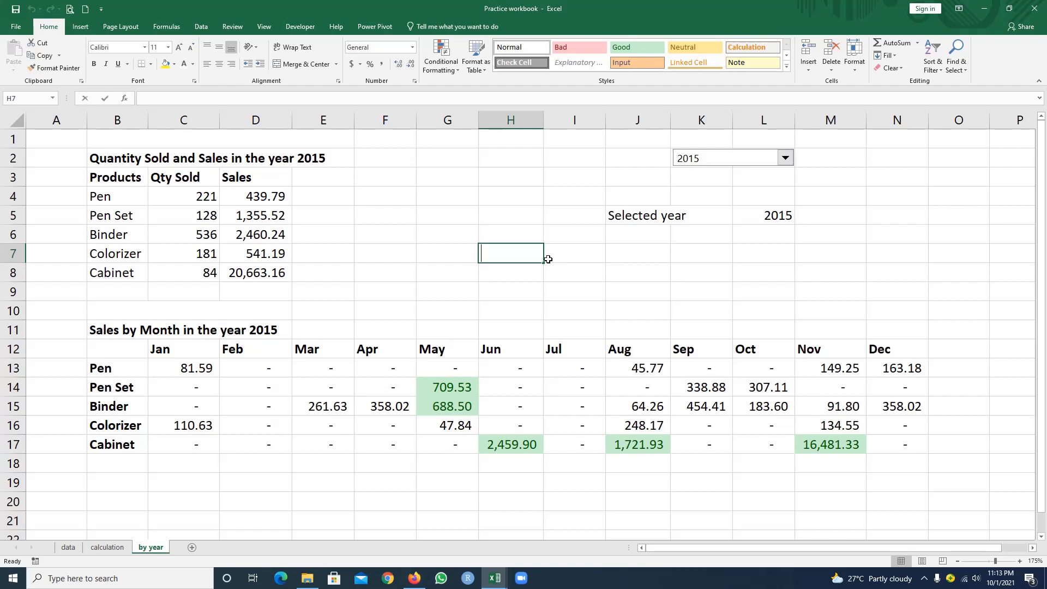
pyautogui.write('hi')
pyautogui.press('Escape')
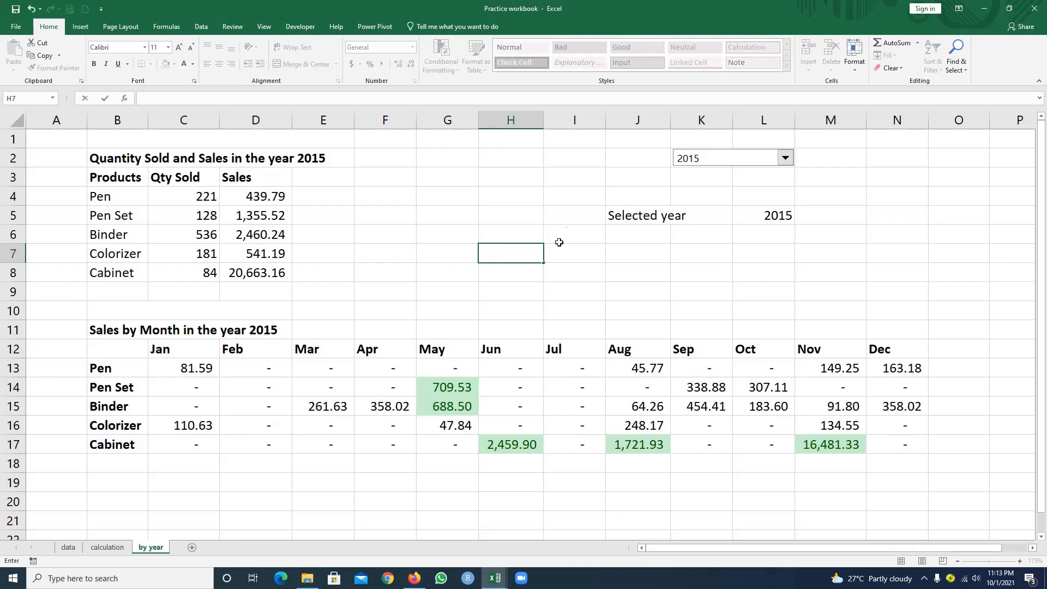
# - Label cell J7 "Highest Sales" and widen column J to fit the label
pyautogui.click(656, 256)
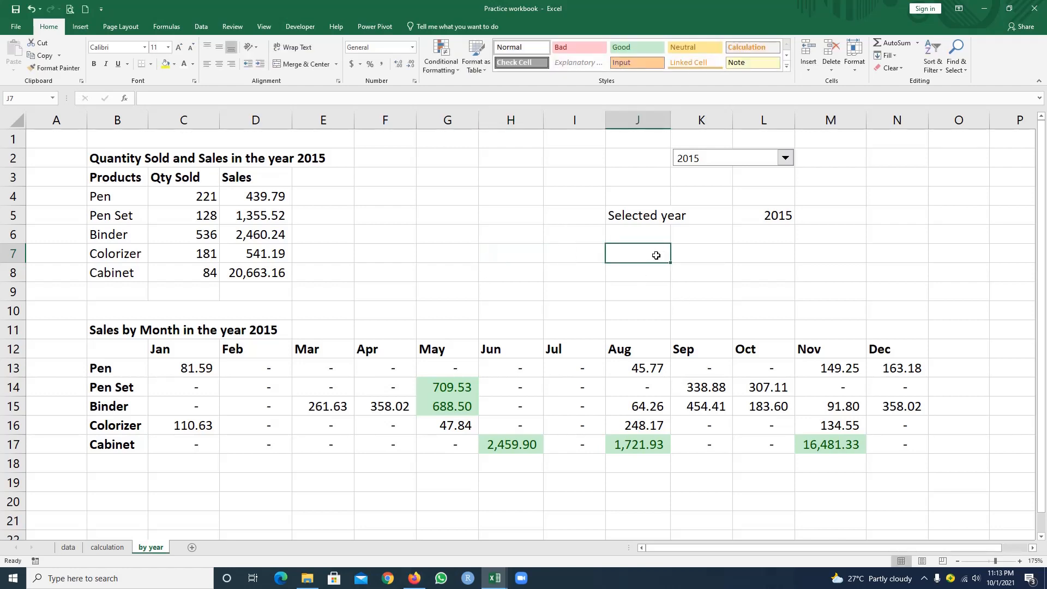
pyautogui.write('hi')
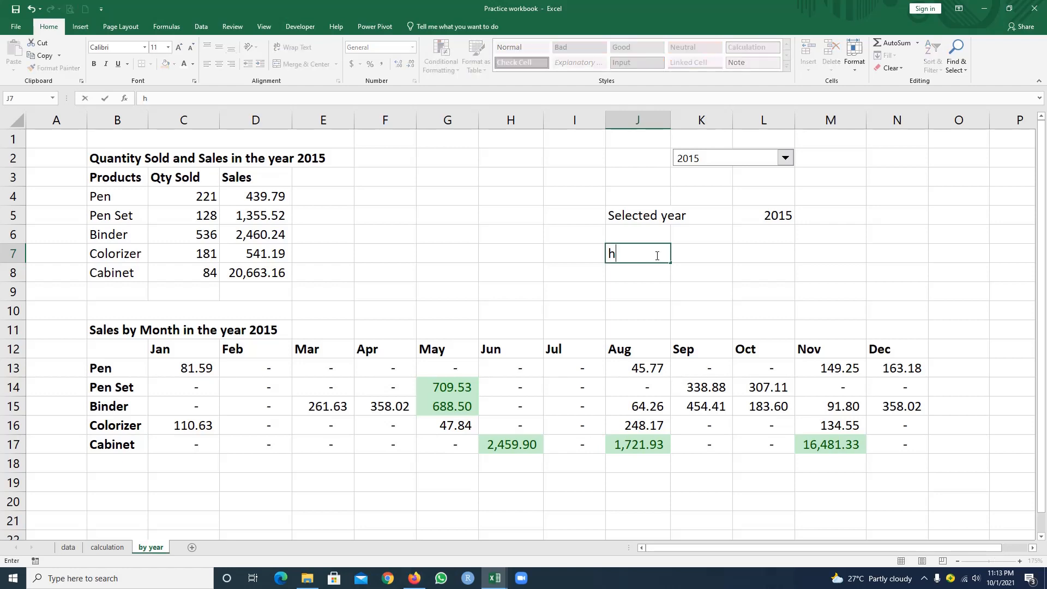
pyautogui.press('BackSpace')
pyautogui.write('hi')
pyautogui.press('BackSpace')
pyautogui.press('BackSpace')
pyautogui.write('Highest Sales')
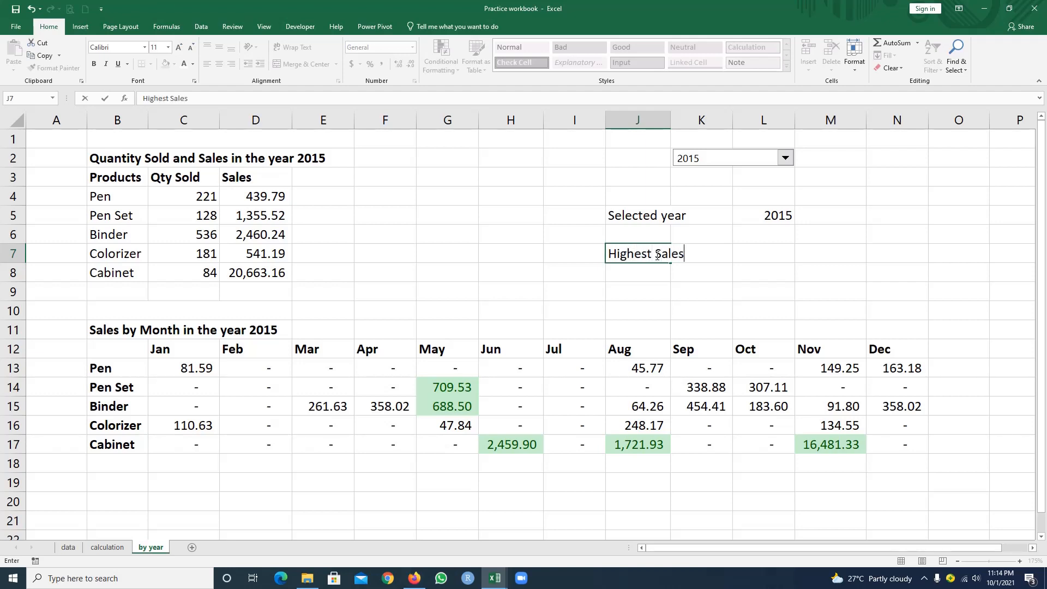
pyautogui.click(744, 254)
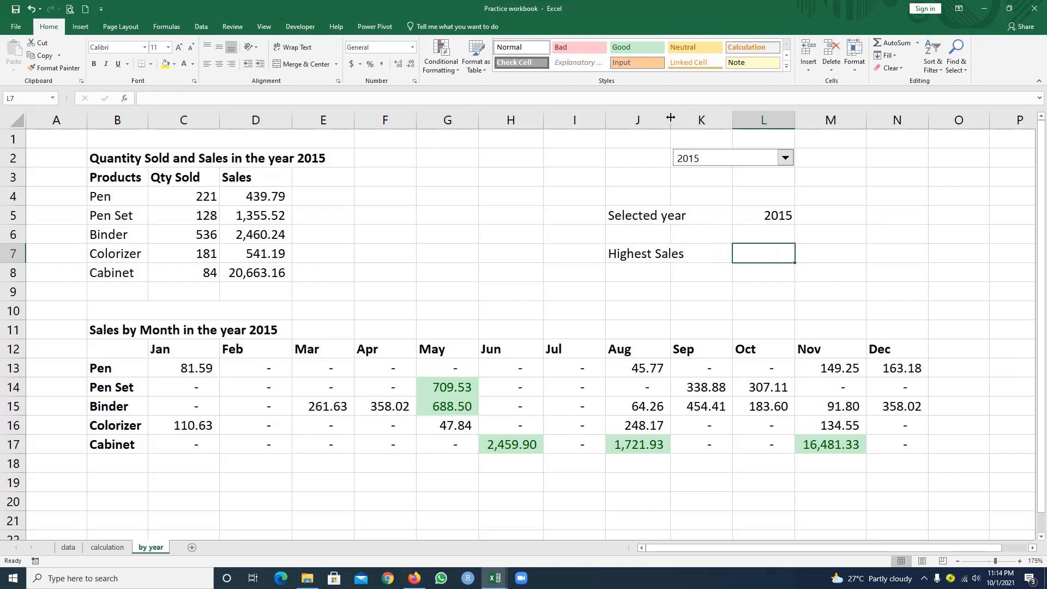
pyautogui.moveTo(671, 118); pyautogui.dragTo(685, 117)
# - Calculate the highest product sales in K7 with the formula =MAX(D4:D8)
pyautogui.click(722, 251)
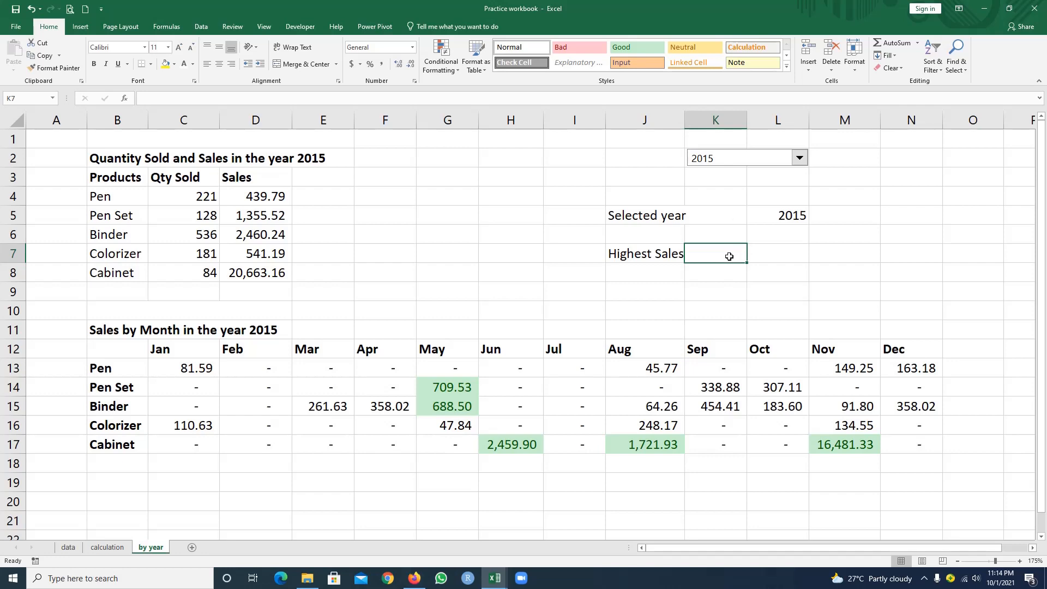
pyautogui.write('=m')
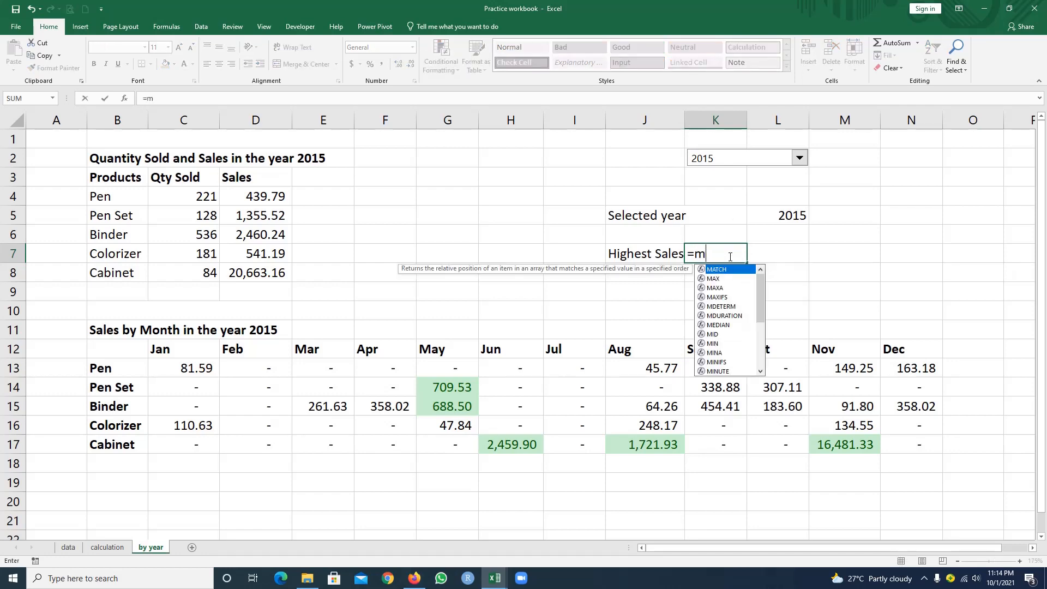
pyautogui.write('ax')
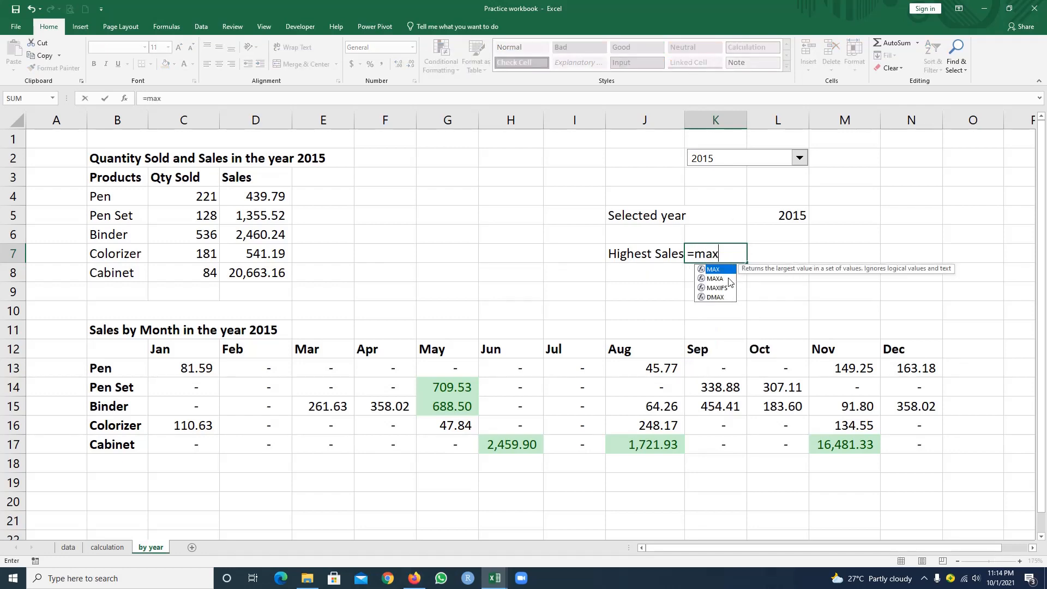
pyautogui.press('Tab')
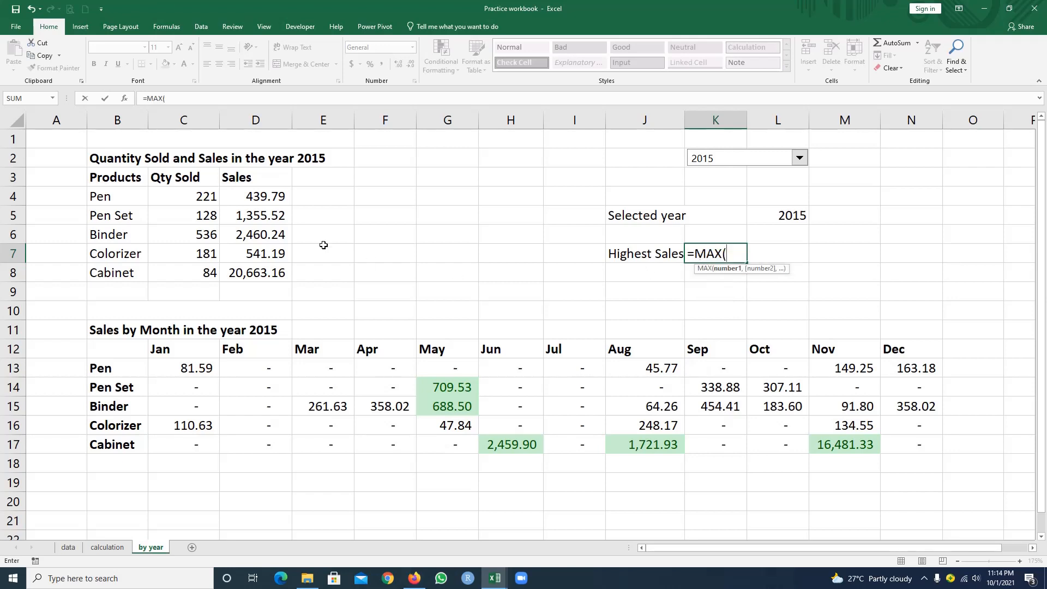
pyautogui.moveTo(272, 200); pyautogui.dragTo(273, 274)
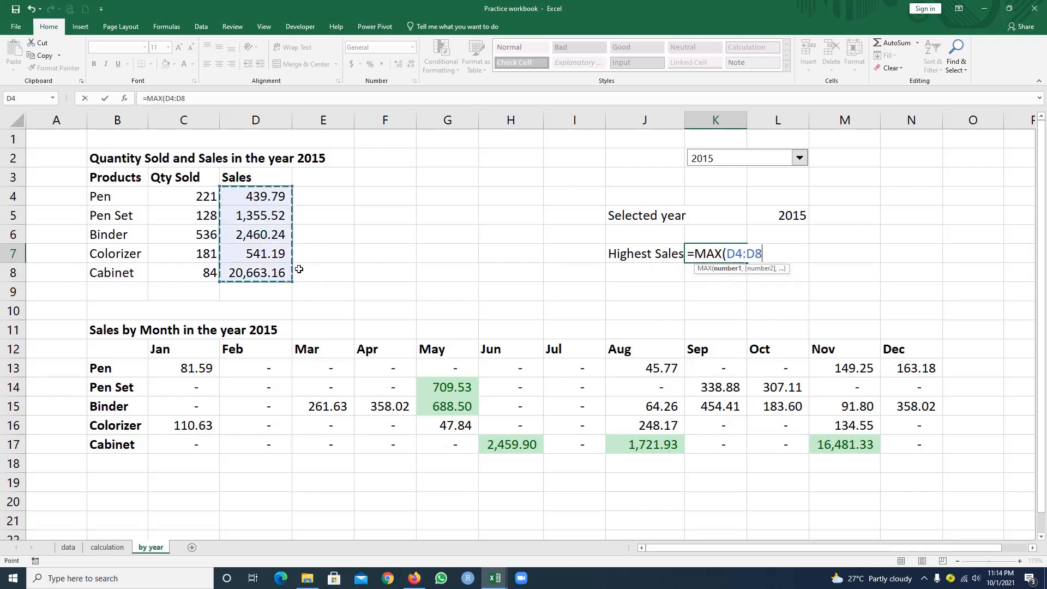
pyautogui.press('Return')
pyautogui.click(742, 254)
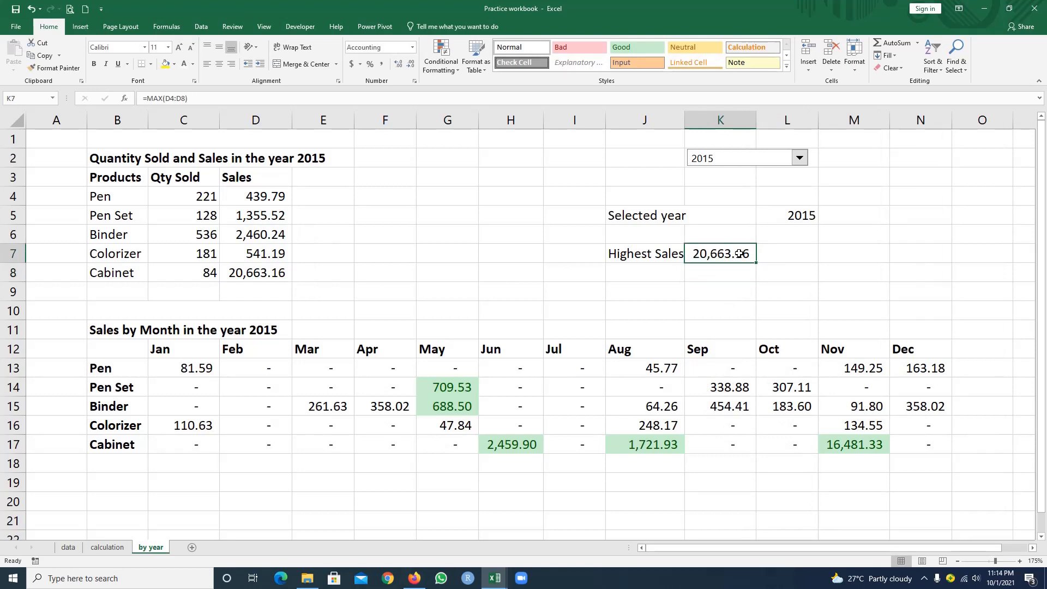
# - Label cell J8 "Highest Qty Sold" and widen column J until the whole label fits
pyautogui.click(654, 272)
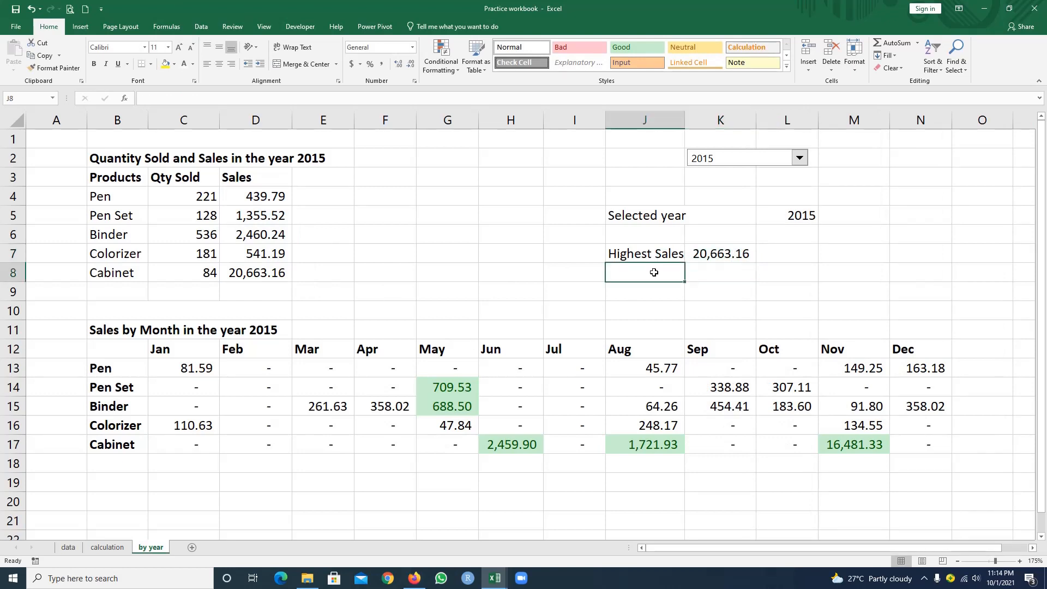
pyautogui.write('Hi')
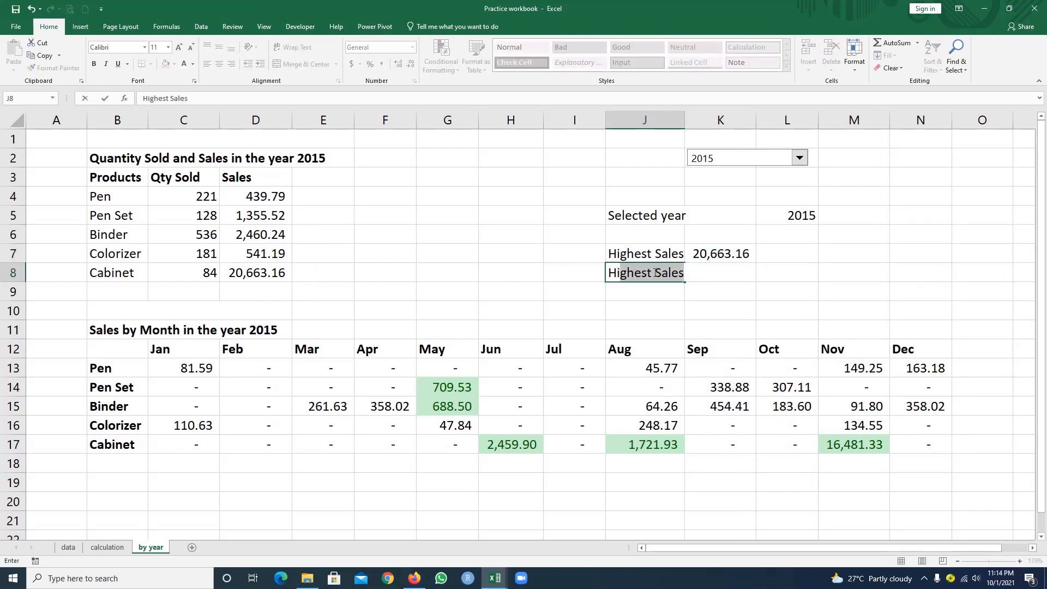
pyautogui.write('ghest ')
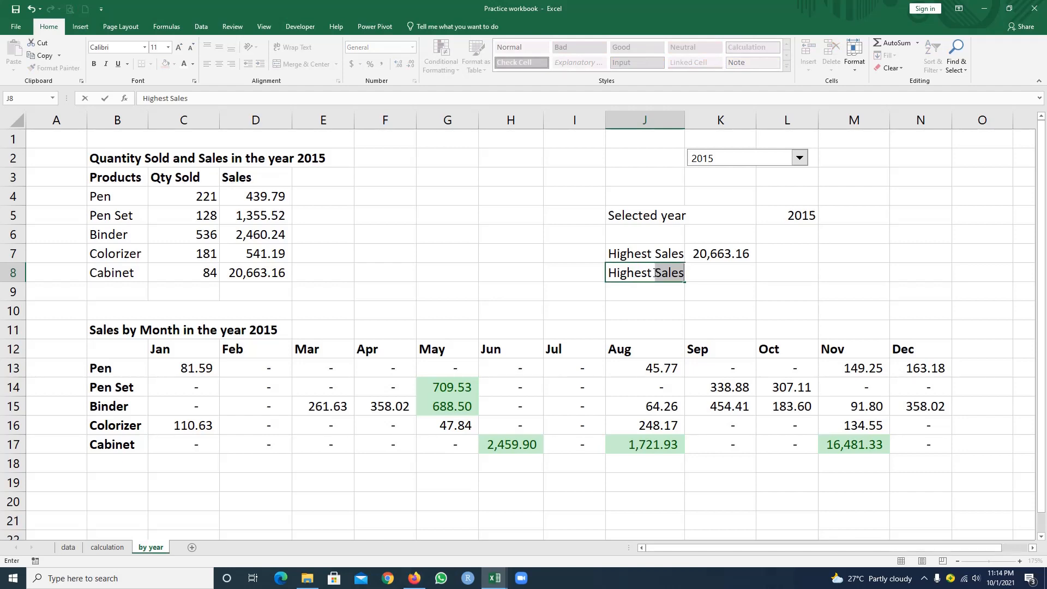
pyautogui.write('Qty')
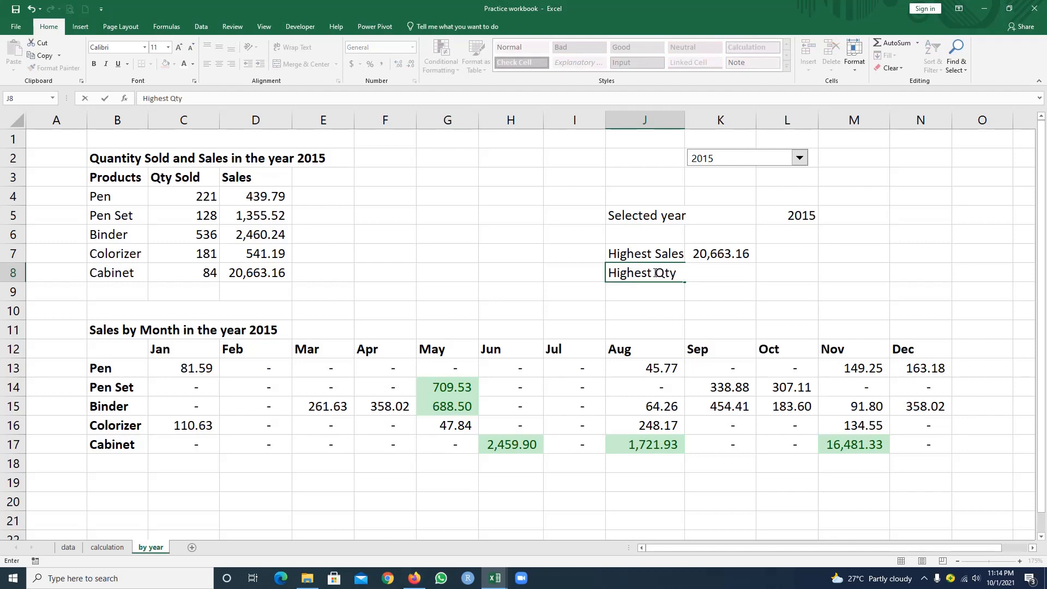
pyautogui.write(' Sold')
pyautogui.press('Return')
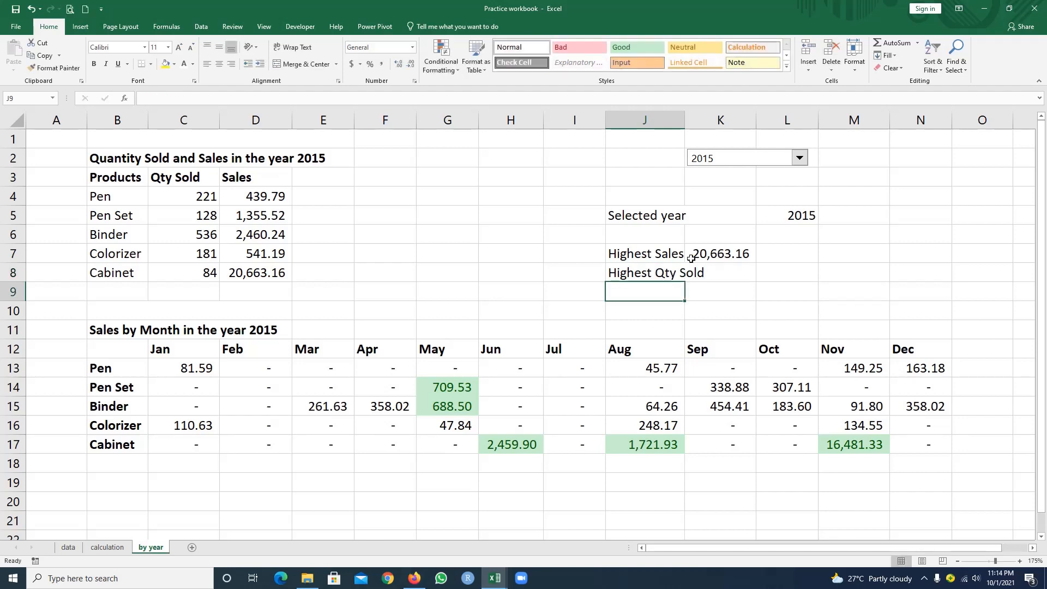
pyautogui.moveTo(685, 125); pyautogui.dragTo(697, 125)
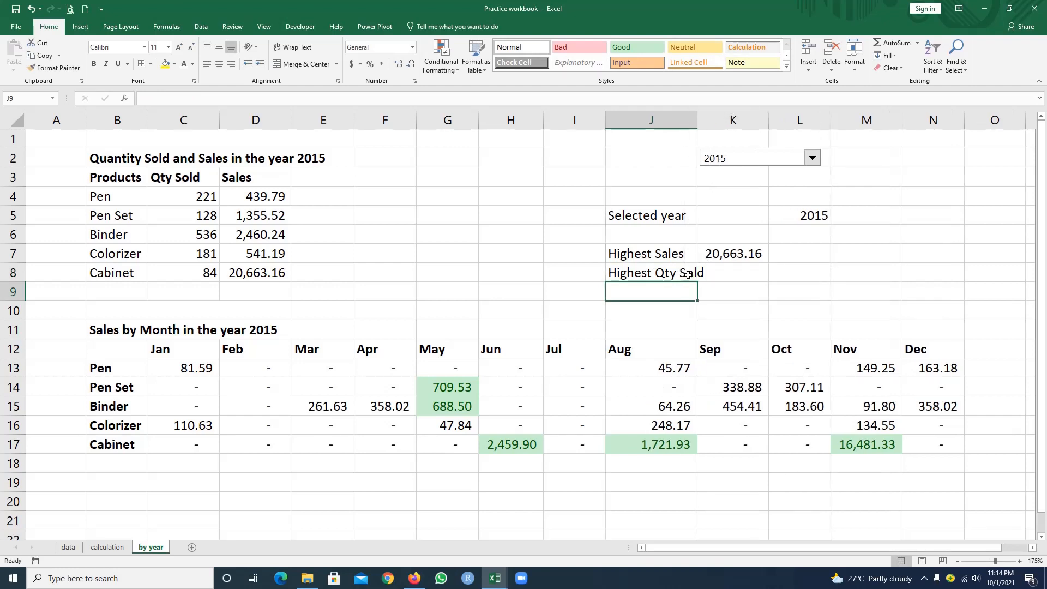
pyautogui.click(728, 274)
pyautogui.moveTo(703, 120); pyautogui.dragTo(710, 120)
# - Move the year drop-down control into cell J2 and narrow it to the width of column J
pyautogui.click(771, 153)
pyautogui.rightClick(771, 150)
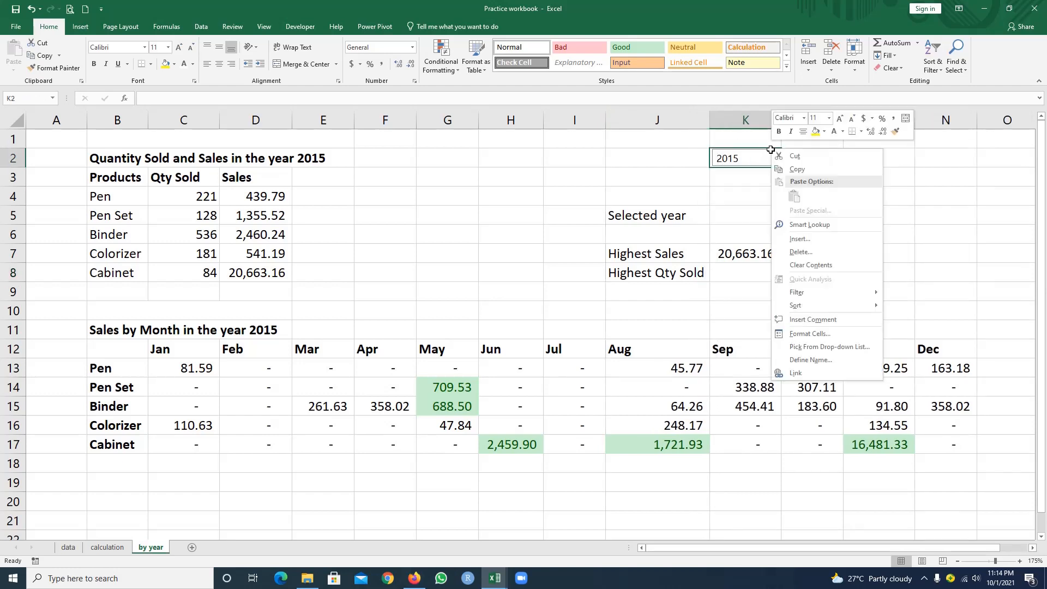
pyautogui.click(758, 158)
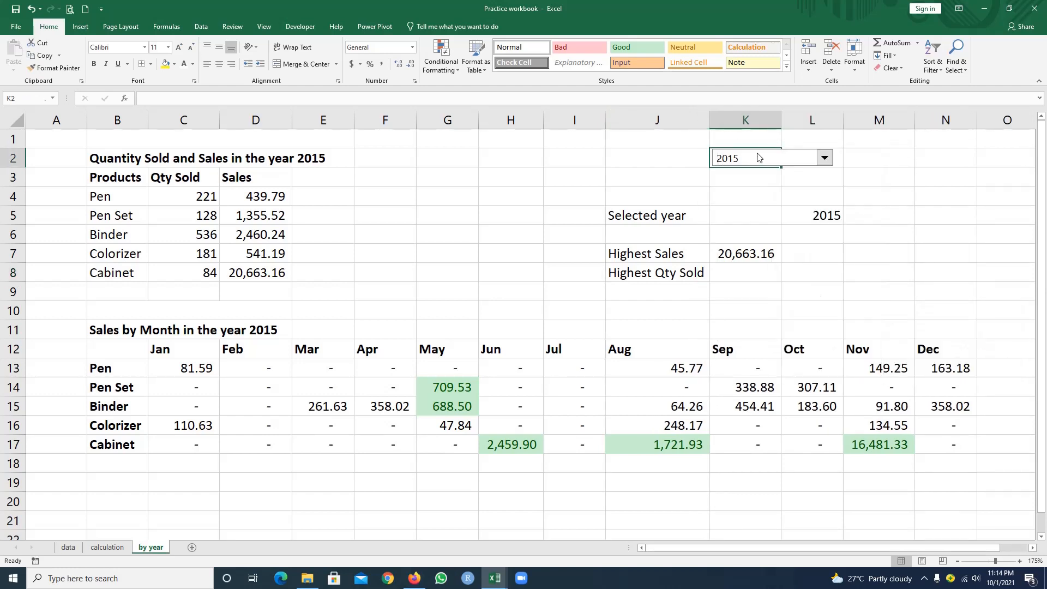
pyautogui.rightClick(760, 149)
pyautogui.click(752, 149)
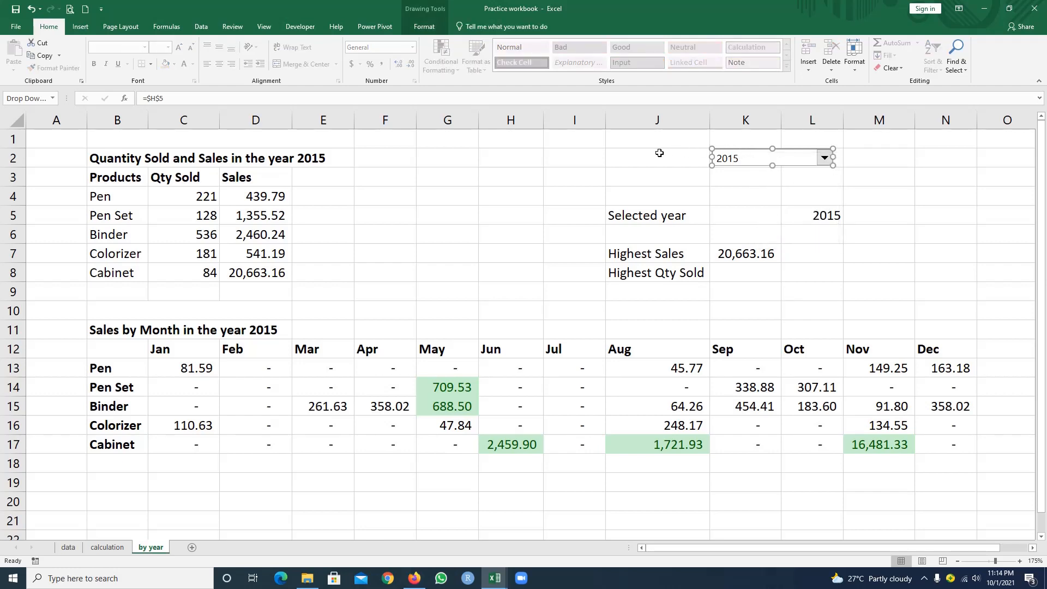
pyautogui.moveTo(744, 157); pyautogui.dragTo(638, 152)
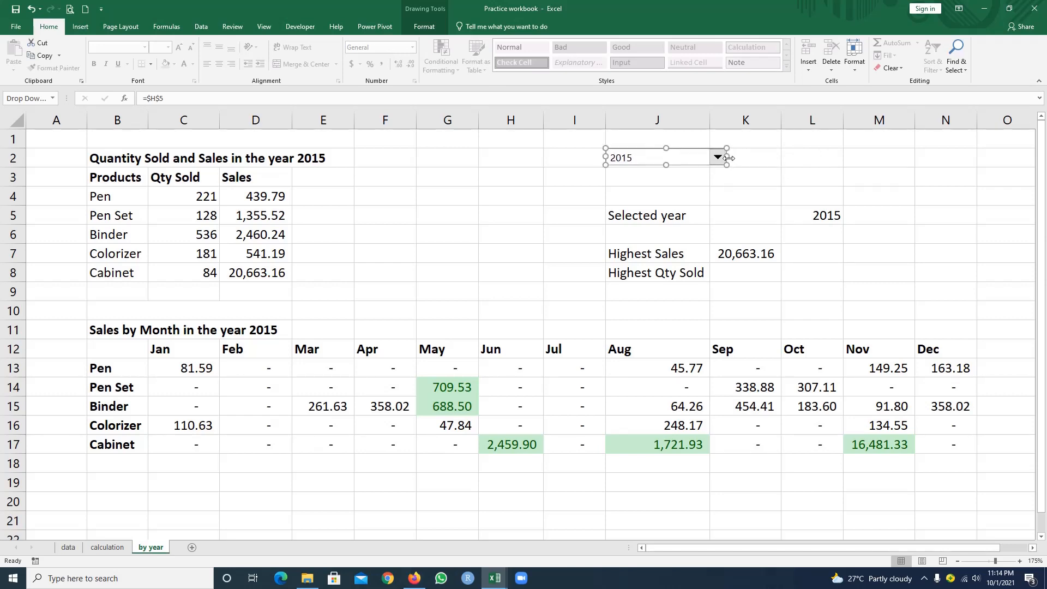
pyautogui.moveTo(727, 158); pyautogui.dragTo(709, 157)
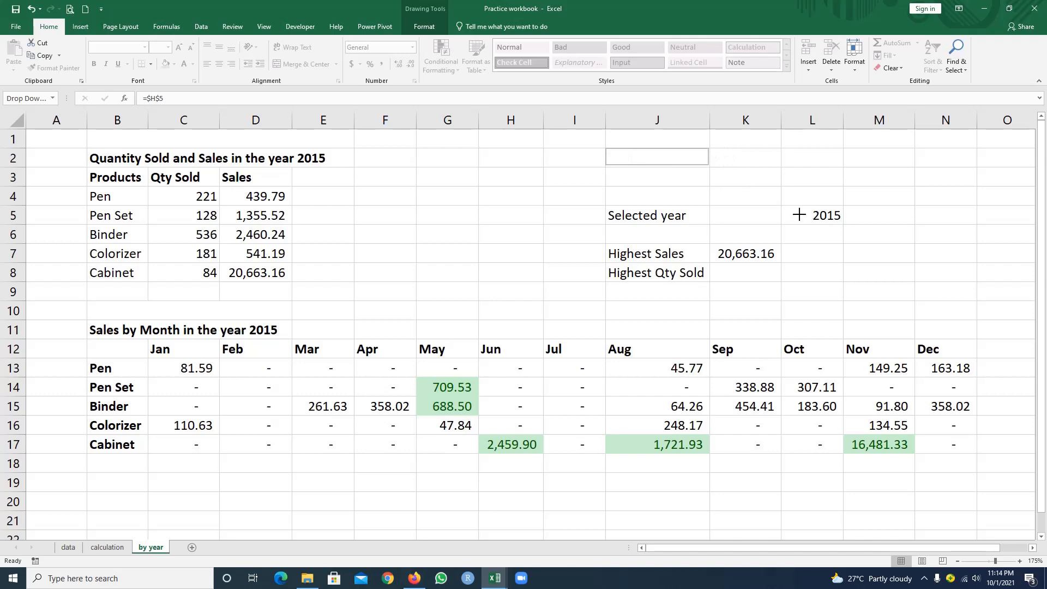
pyautogui.click(807, 252)
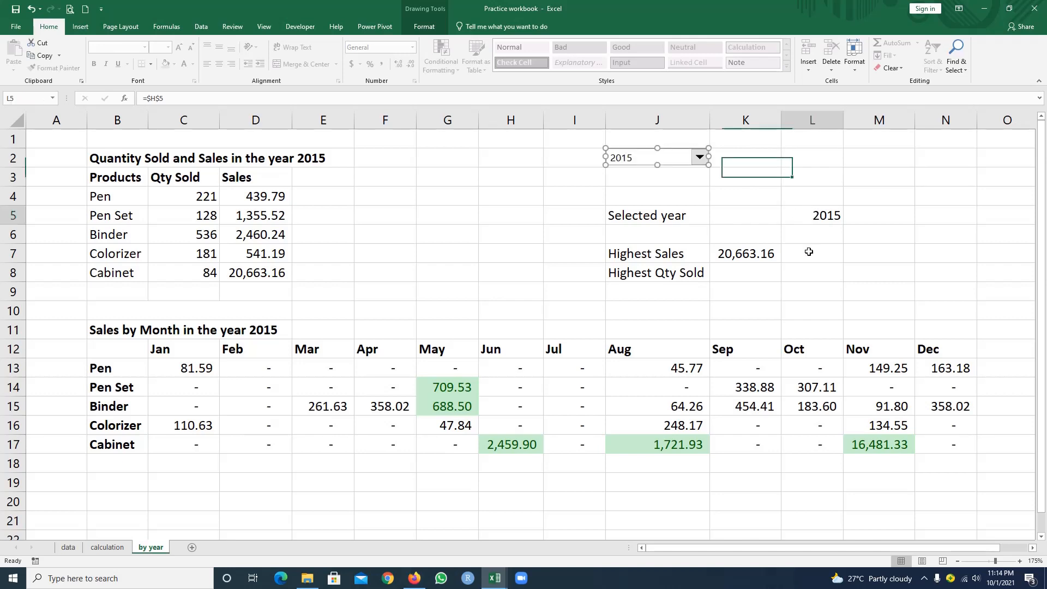
# - Switch the year drop-down to 2014 to test the highest sales summary
pyautogui.click(700, 157)
pyautogui.click(687, 174)
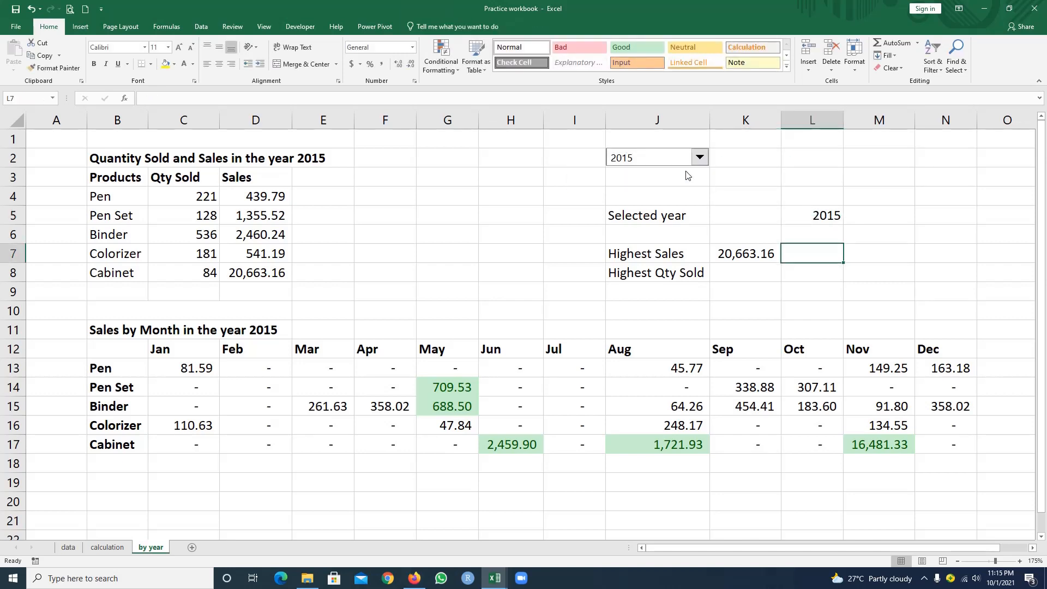
# - Calculate the highest product quantity sold in K8 with the formula =MAX(C4:C8)
pyautogui.click(755, 276)
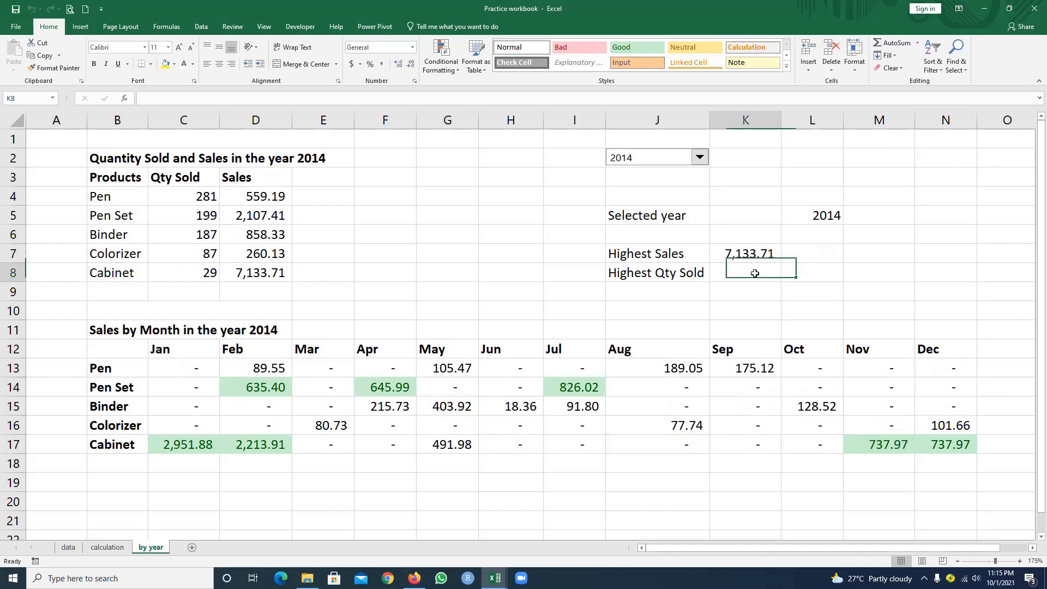
pyautogui.write('=max')
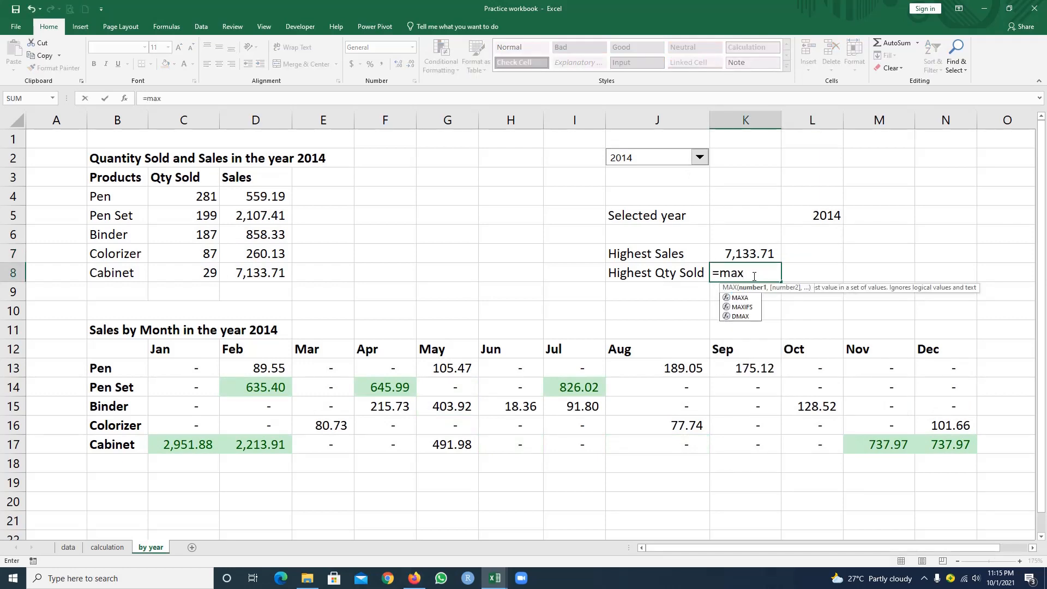
pyautogui.press('Tab')
pyautogui.click(199, 196)
pyautogui.moveTo(199, 244); pyautogui.dragTo(216, 265)
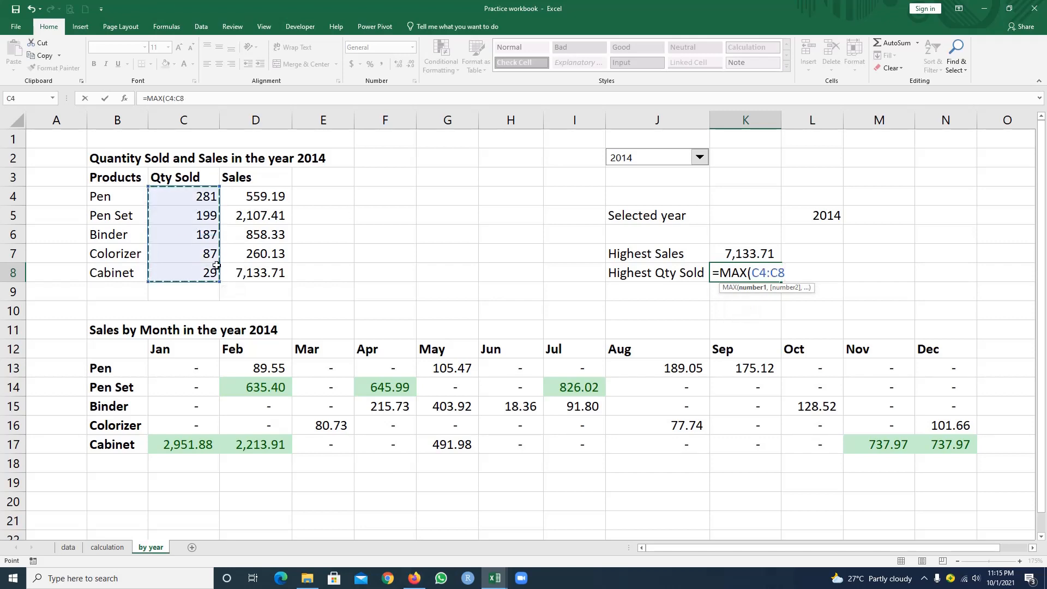
pyautogui.press('Return')
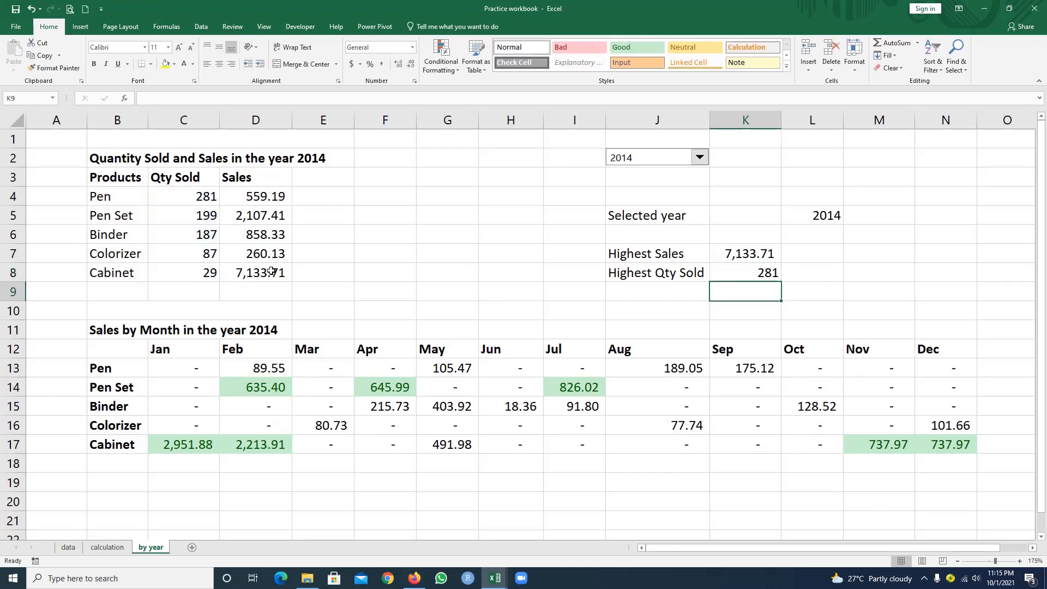
# - Set the year drop-down to 2015 and check the highest sales and quantity summaries against the product table
pyautogui.click(789, 273)
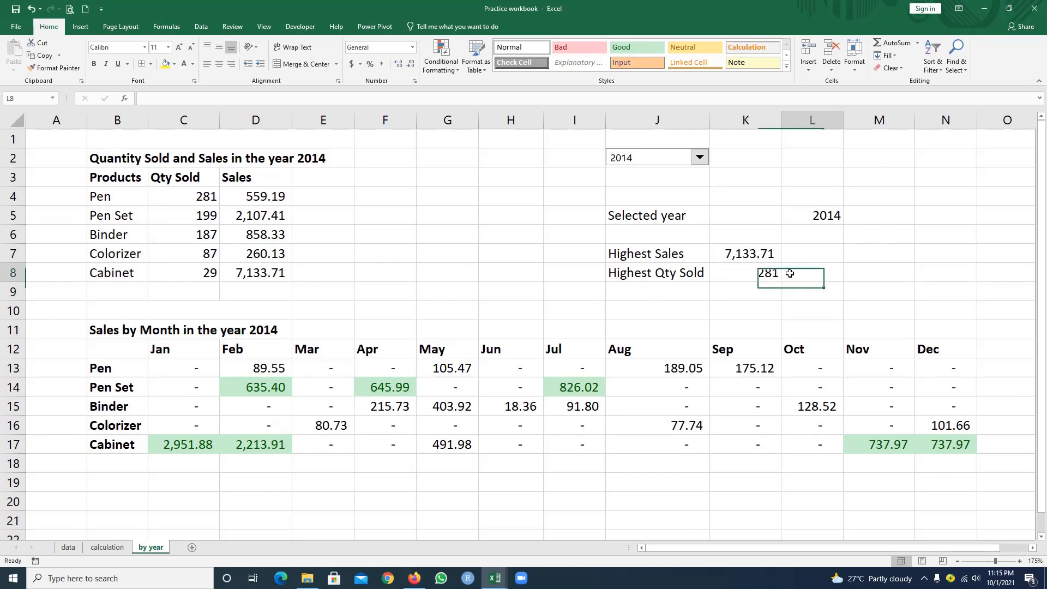
pyautogui.click(700, 157)
pyautogui.click(688, 185)
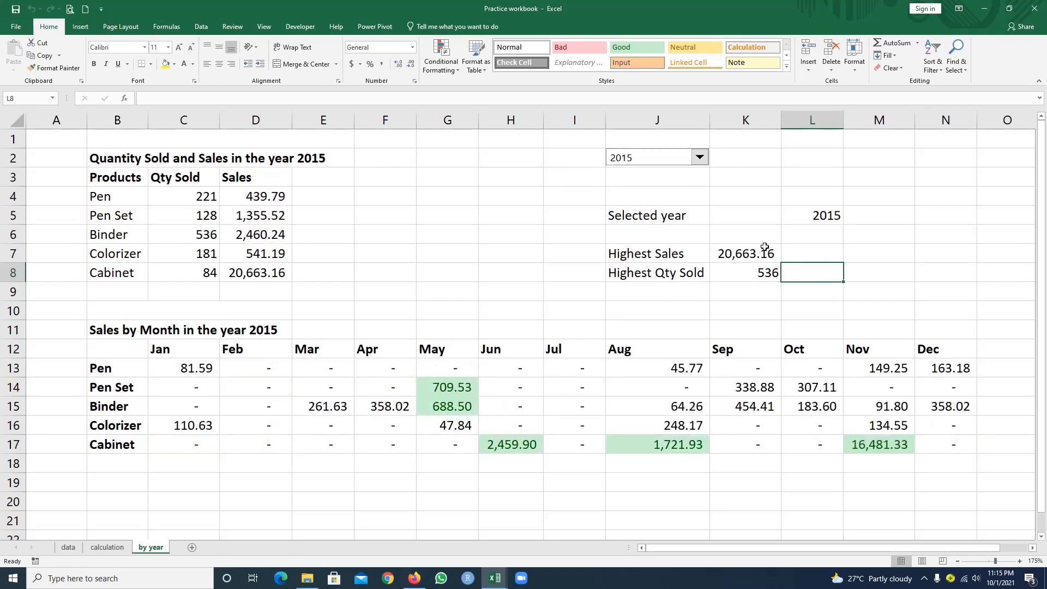
pyautogui.click(833, 244)
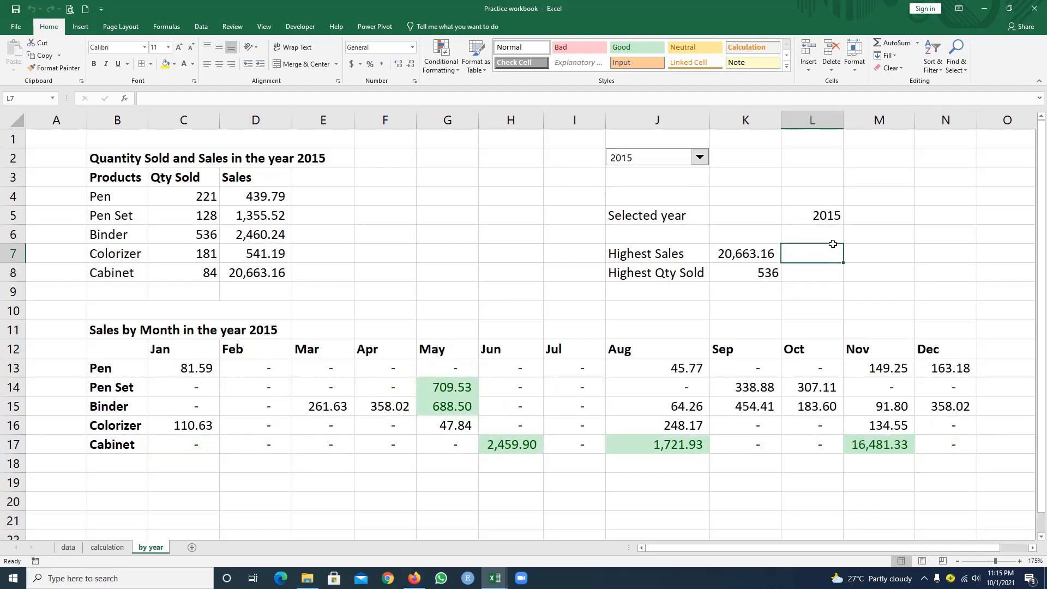